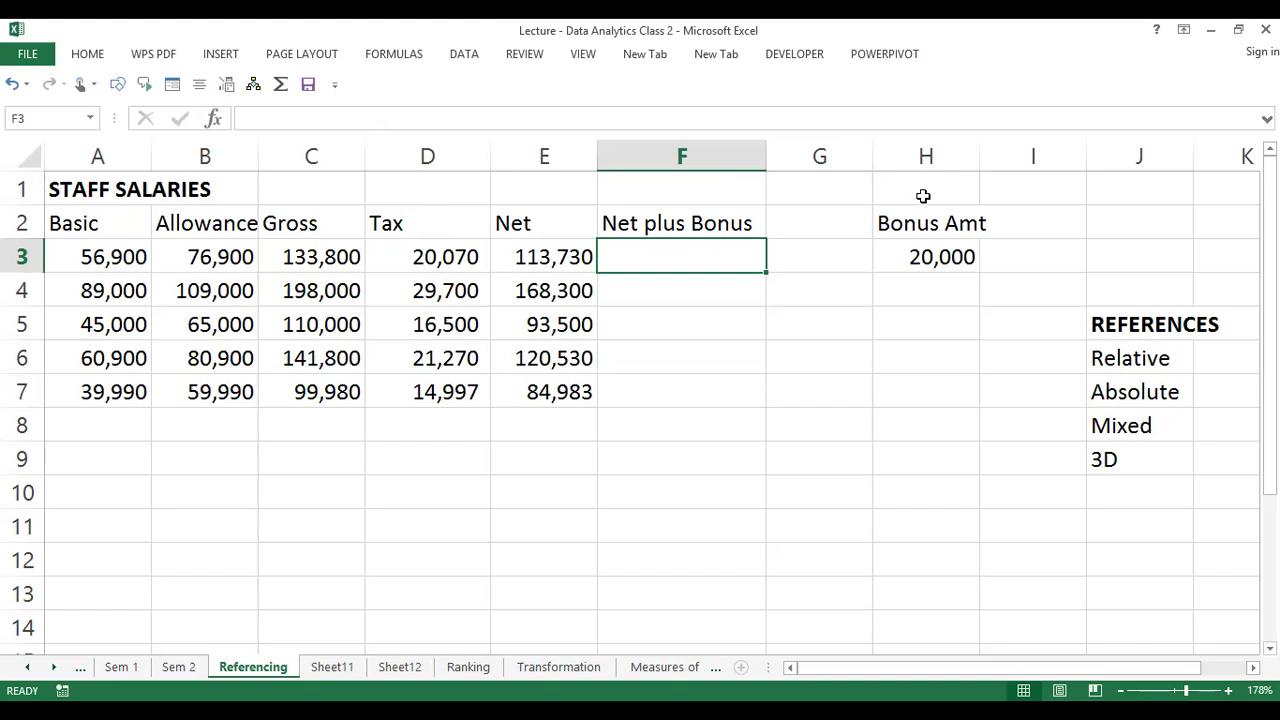
Clear the existing formulas from the Net column in cells E3:E8
left_click(940, 257)
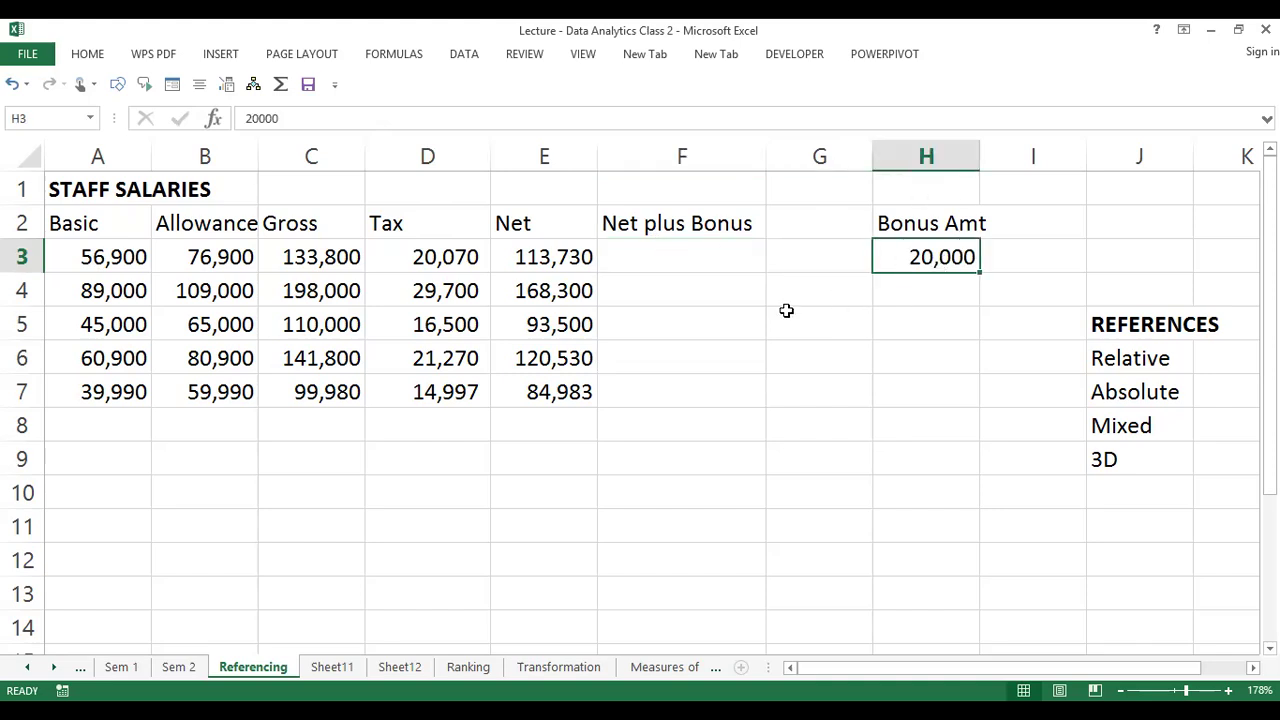
left_click(673, 257)
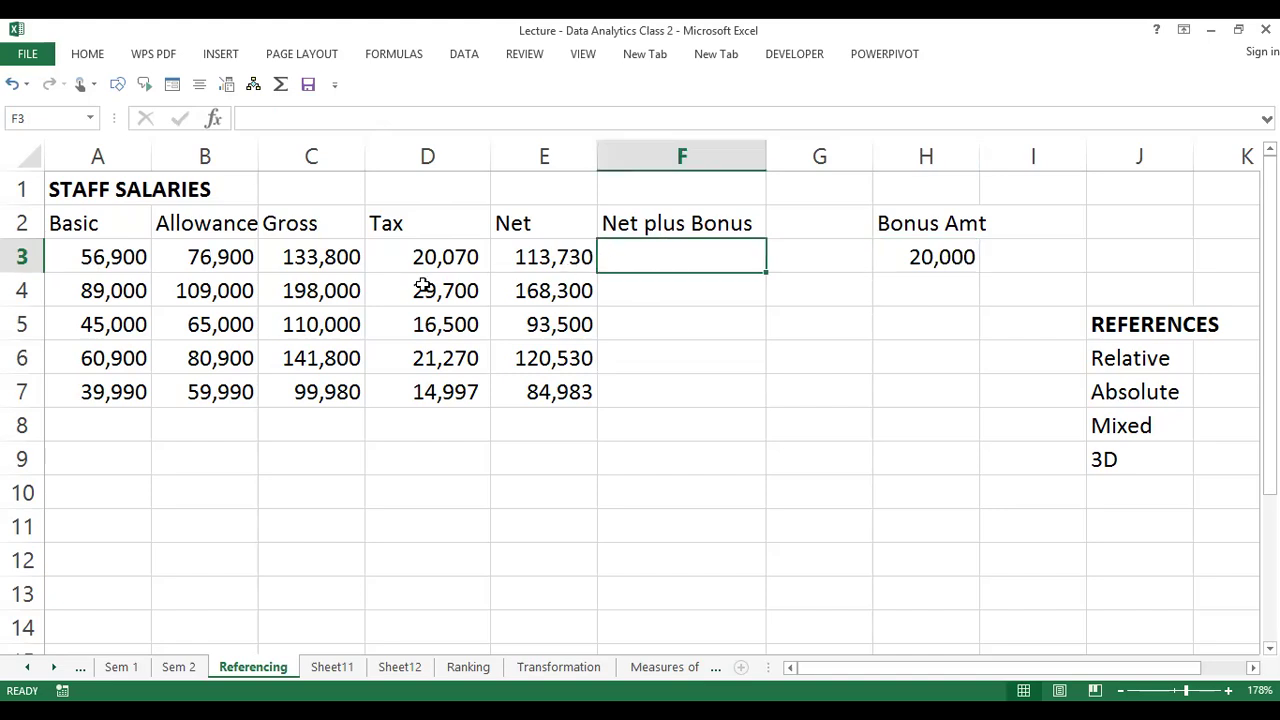
left_click(545, 254)
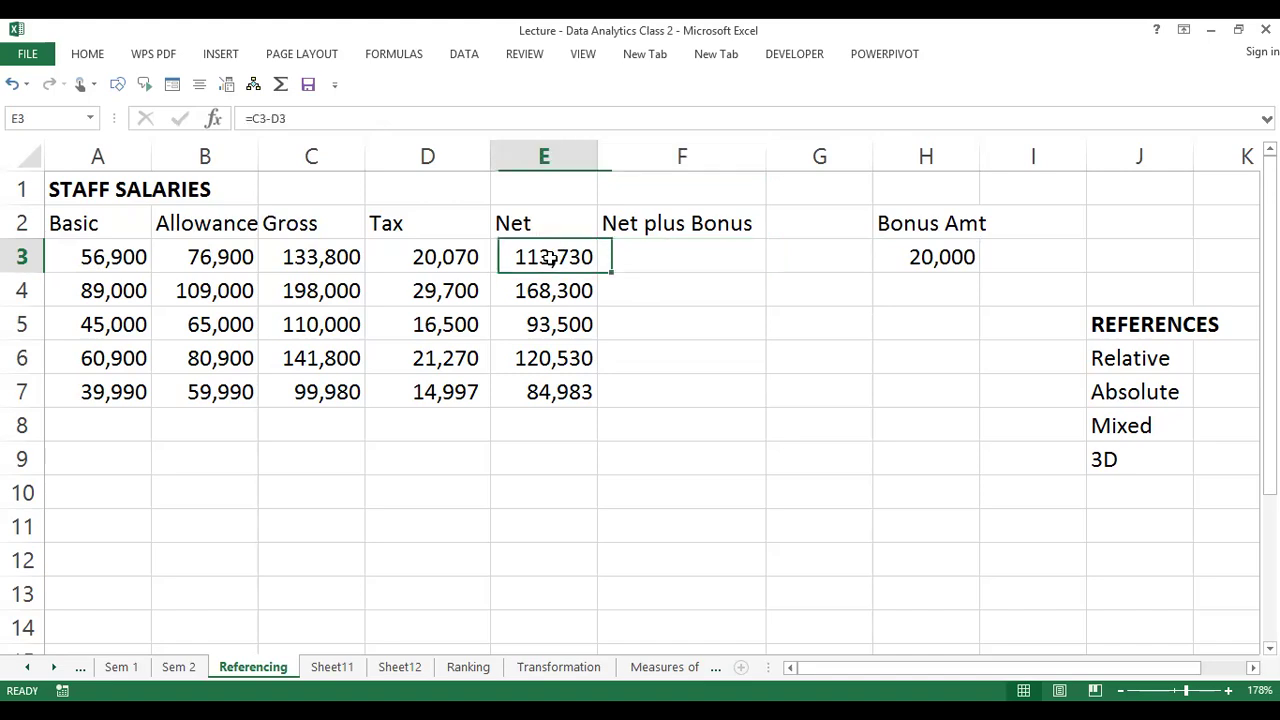
left_click_drag(543, 252, 546, 437)
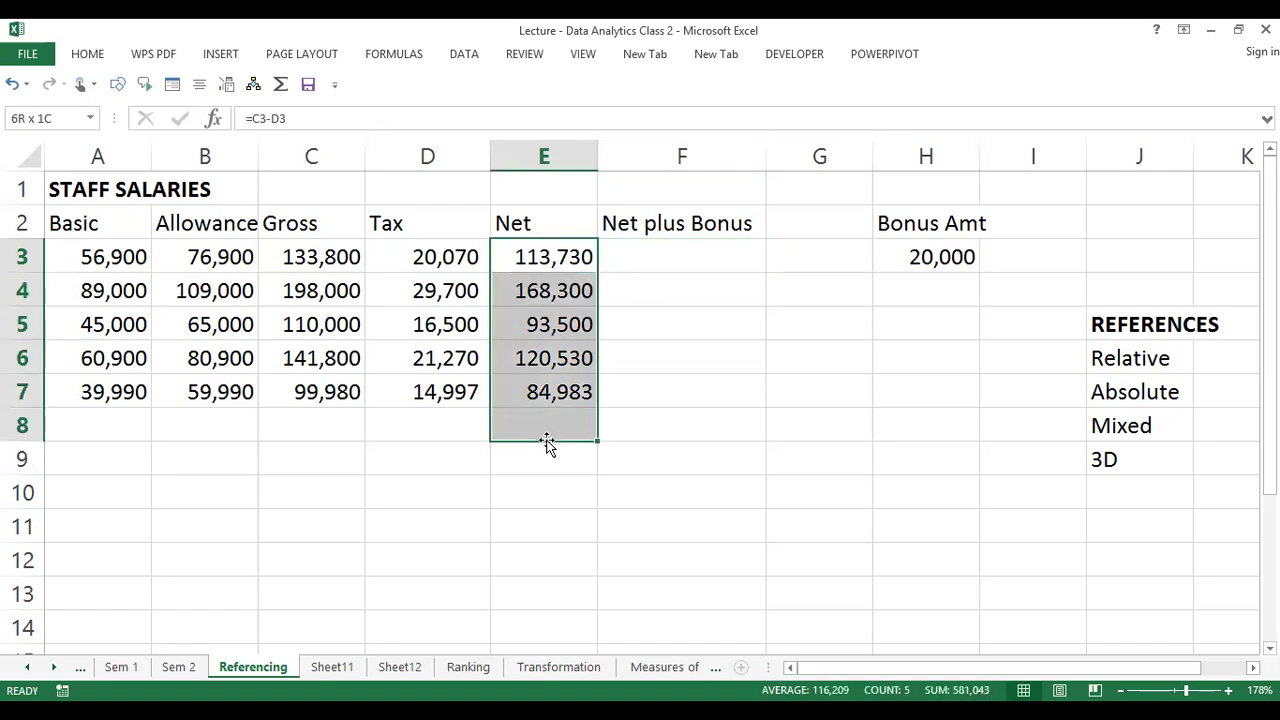
key("Delete")
Calculate Net in cell E3 with =C3-D3 and copy the formula down to E7
left_click(560, 255)
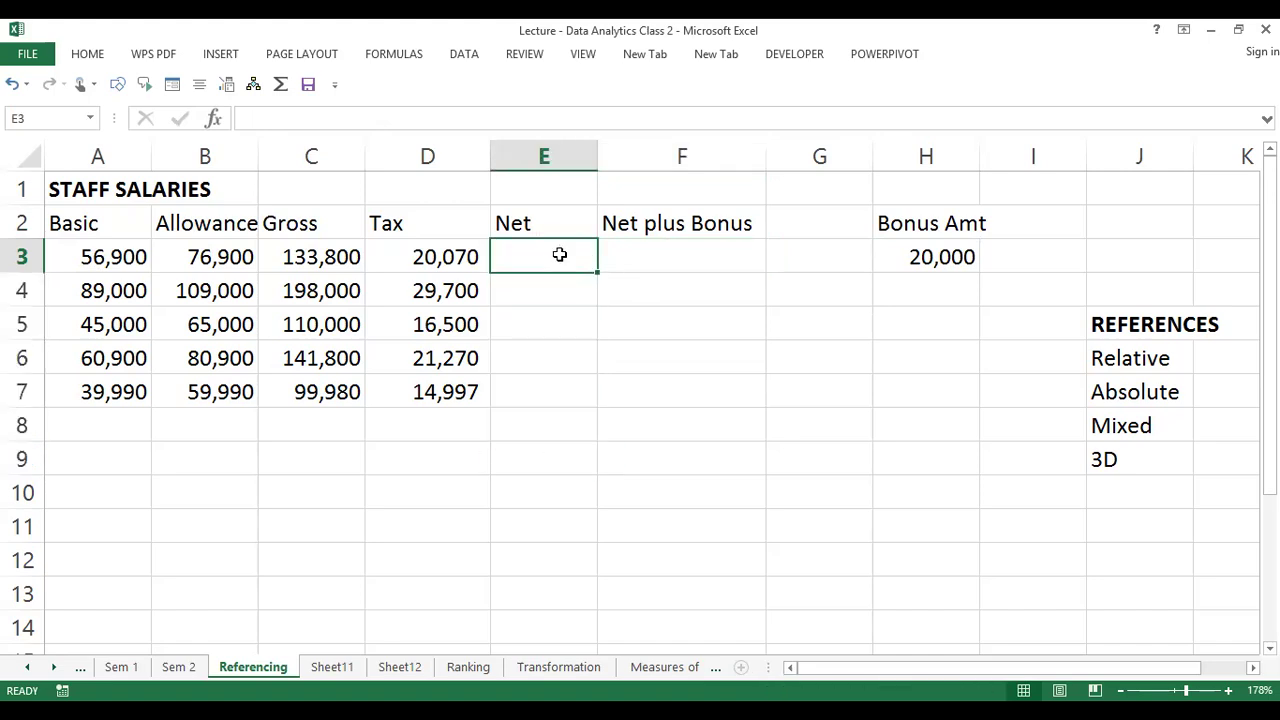
type("=")
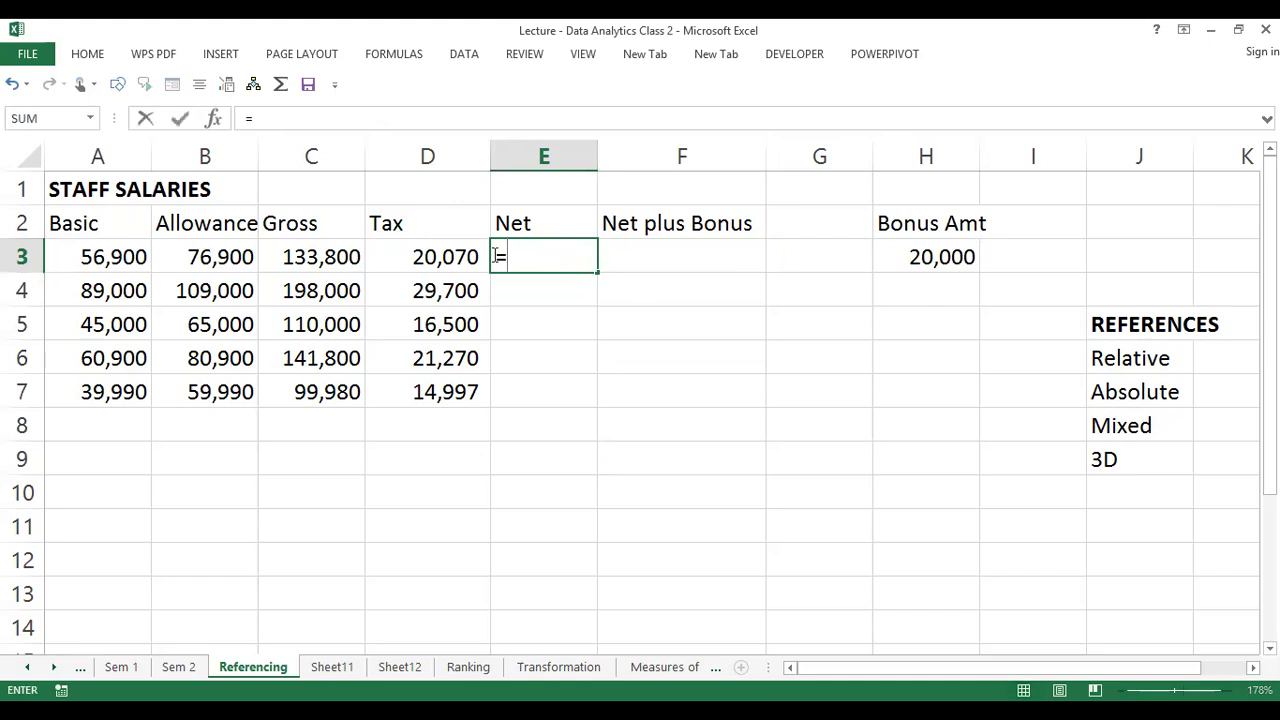
left_click(328, 258)
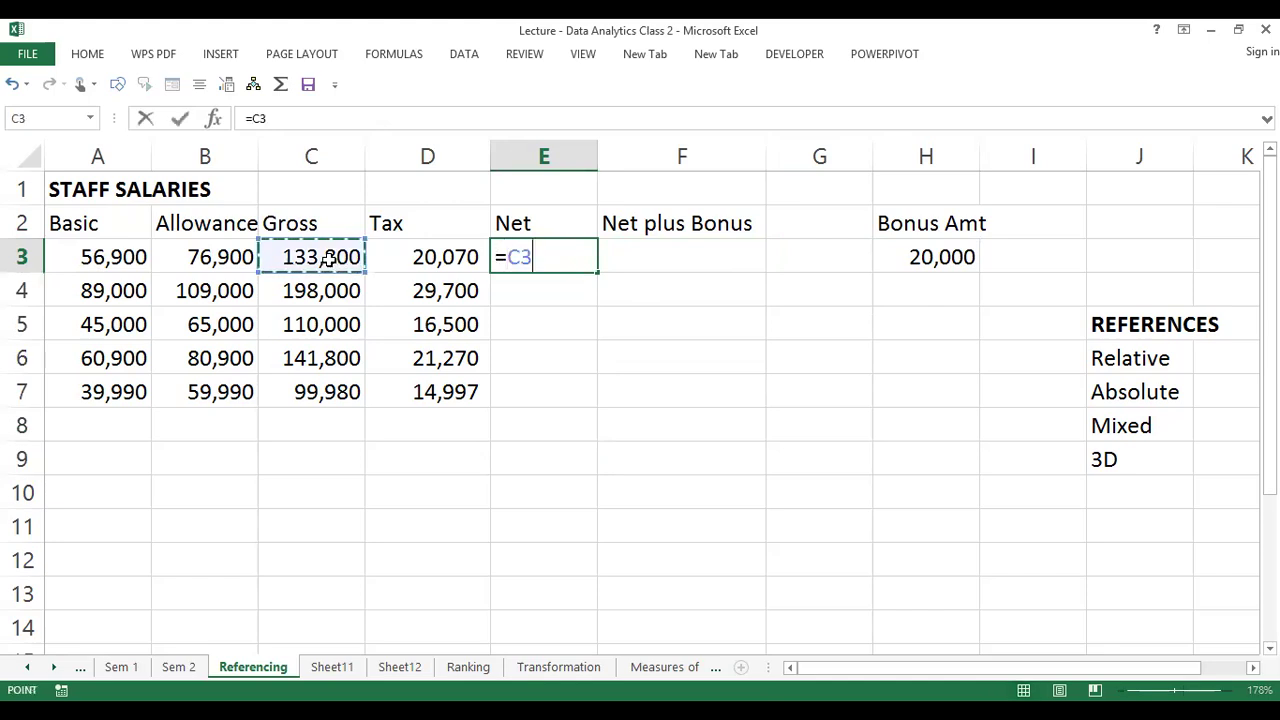
type("-")
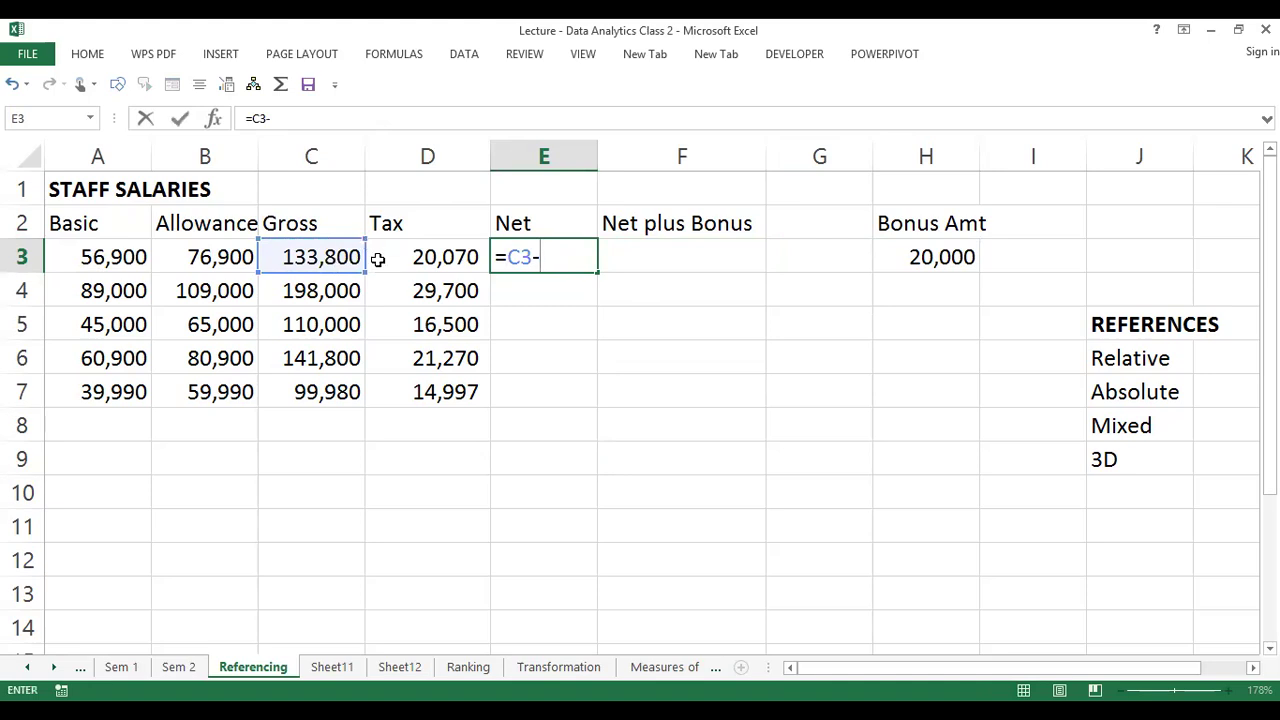
left_click(441, 262)
key("Return")
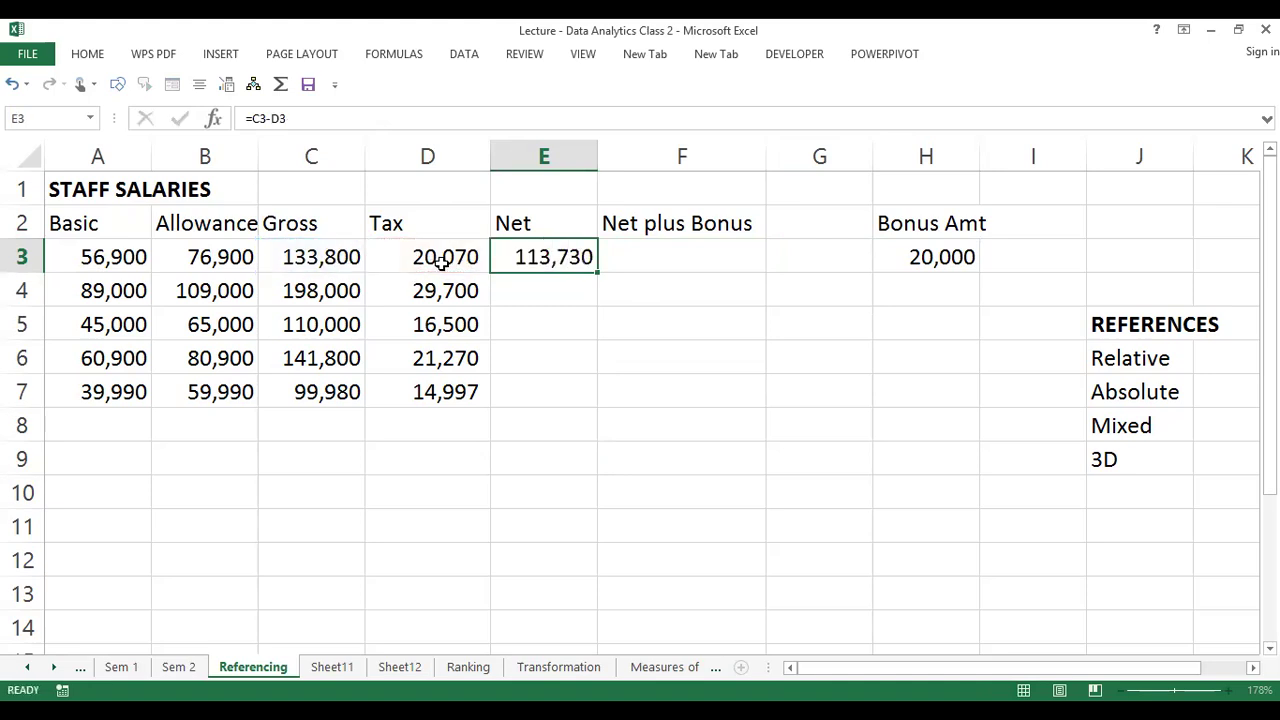
left_click(520, 256)
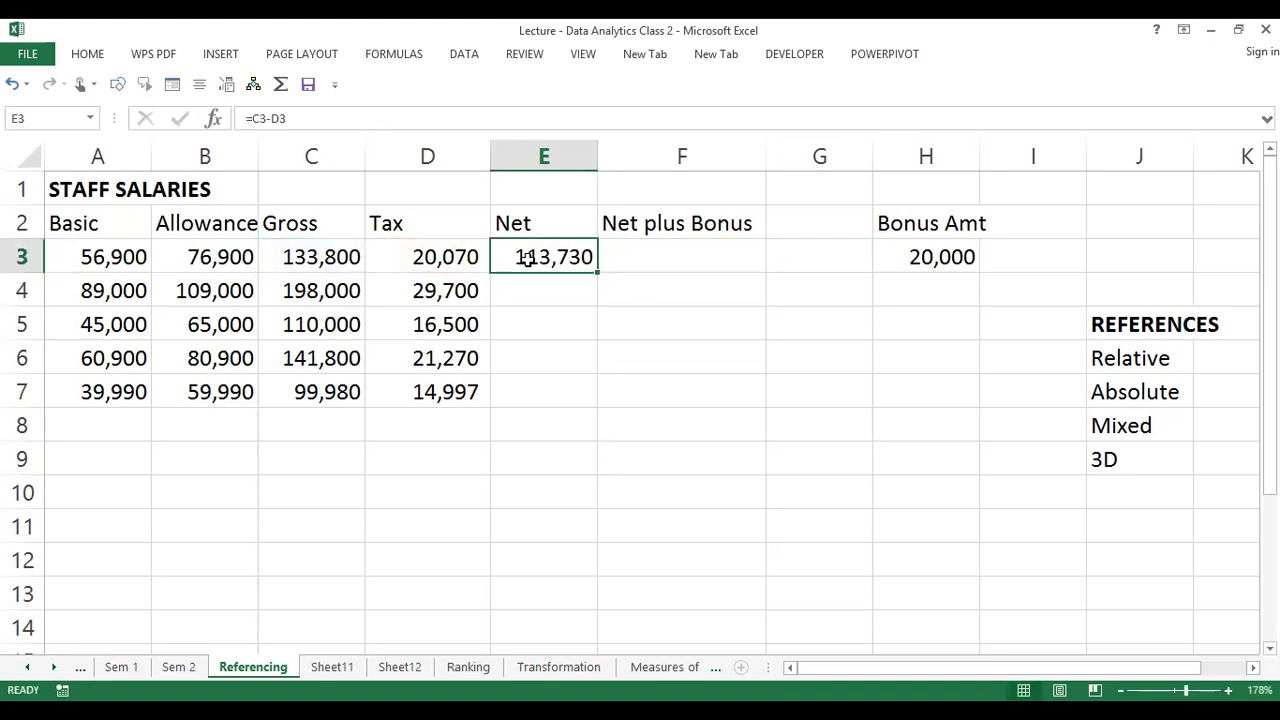
double_click(597, 272)
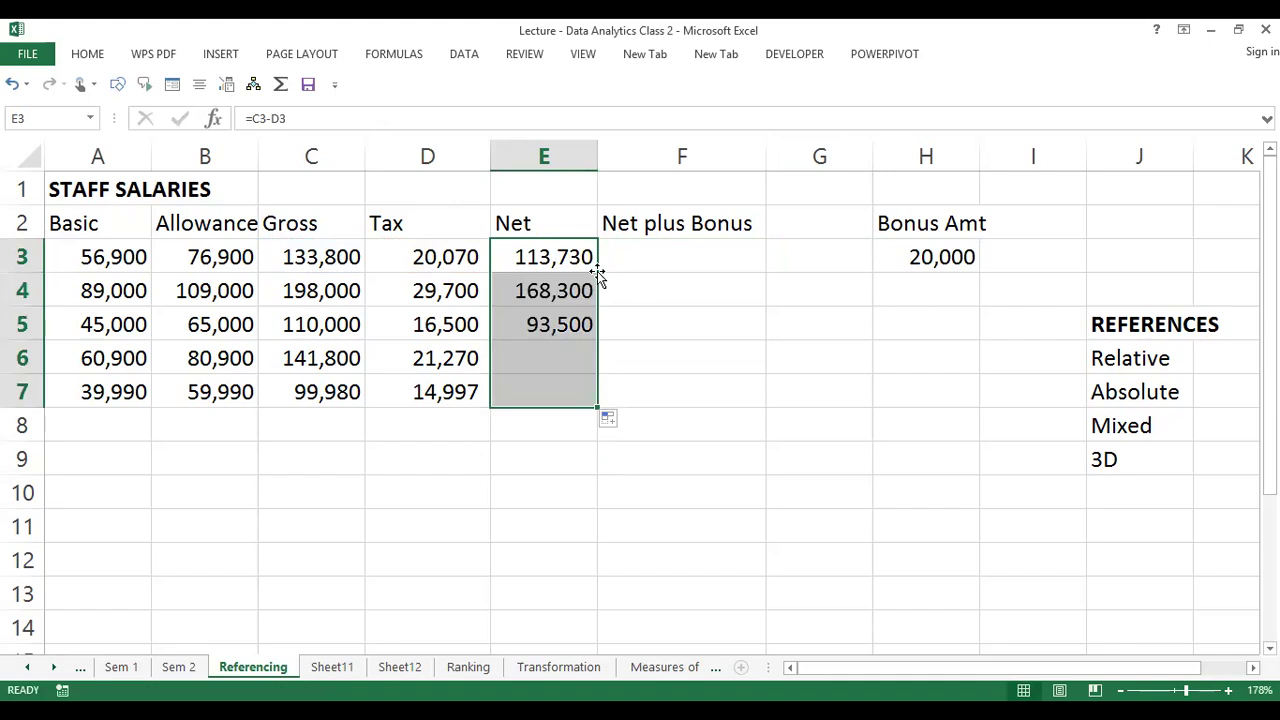
Inspect the Net formulas in cells E3 to E6 to see how their row references change
left_click(545, 290)
left_click(547, 257)
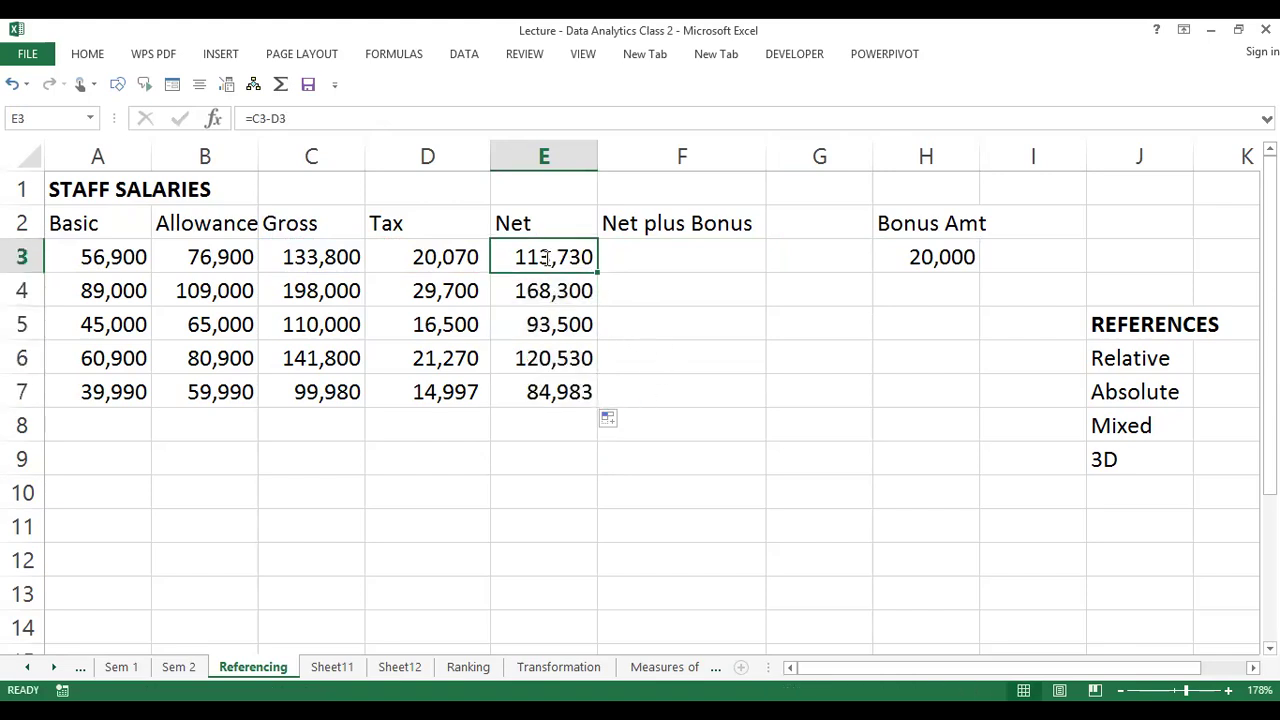
double_click(547, 257)
key("Escape")
double_click(549, 291)
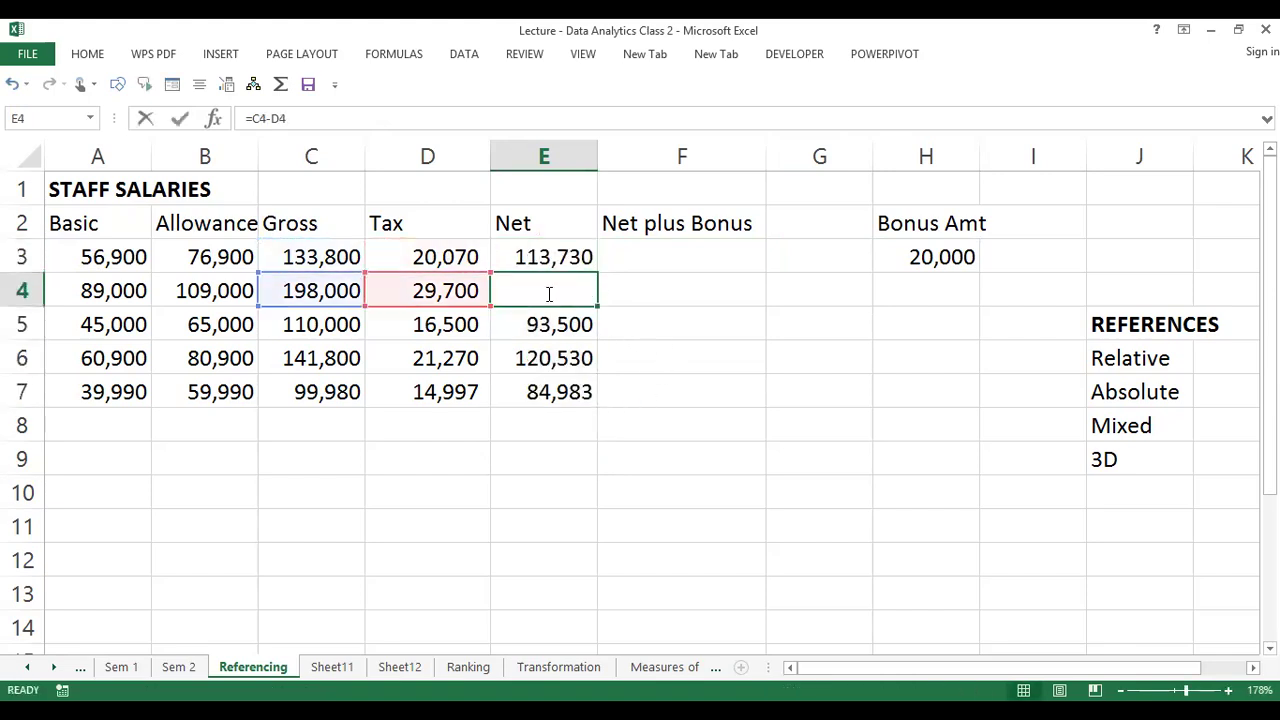
key("Escape")
double_click(549, 325)
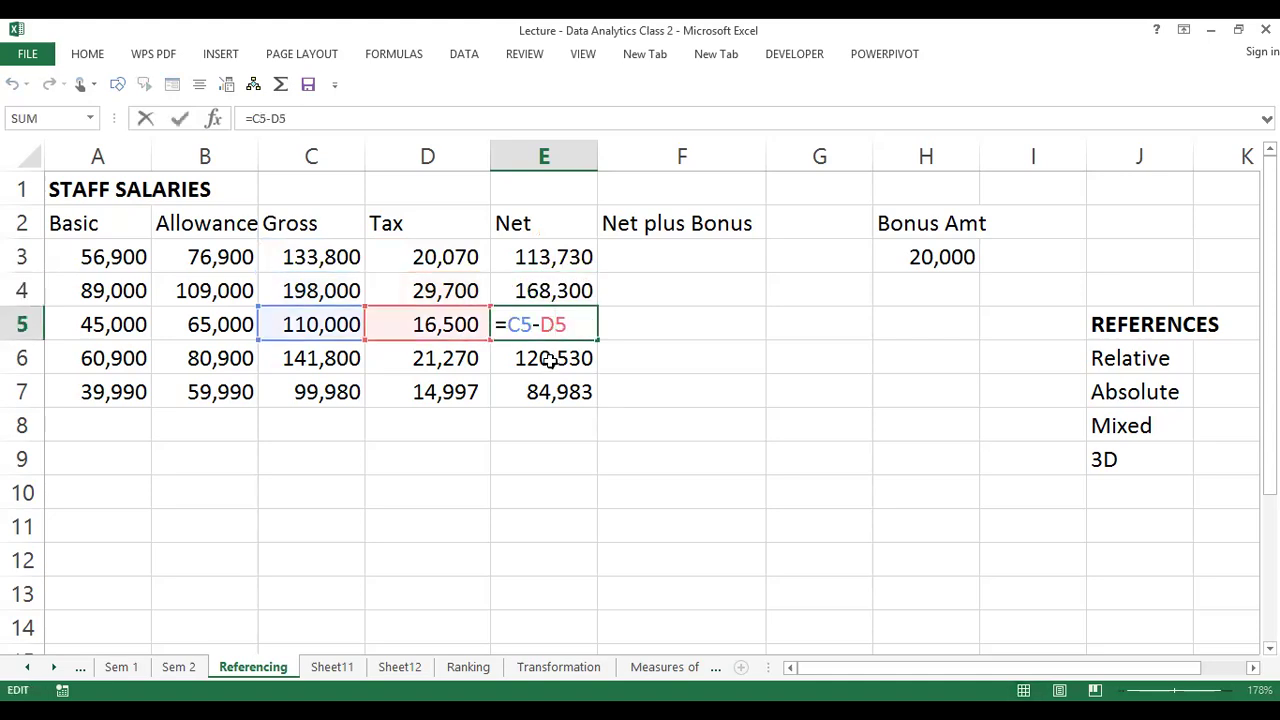
key("Escape")
double_click(549, 359)
key("Escape")
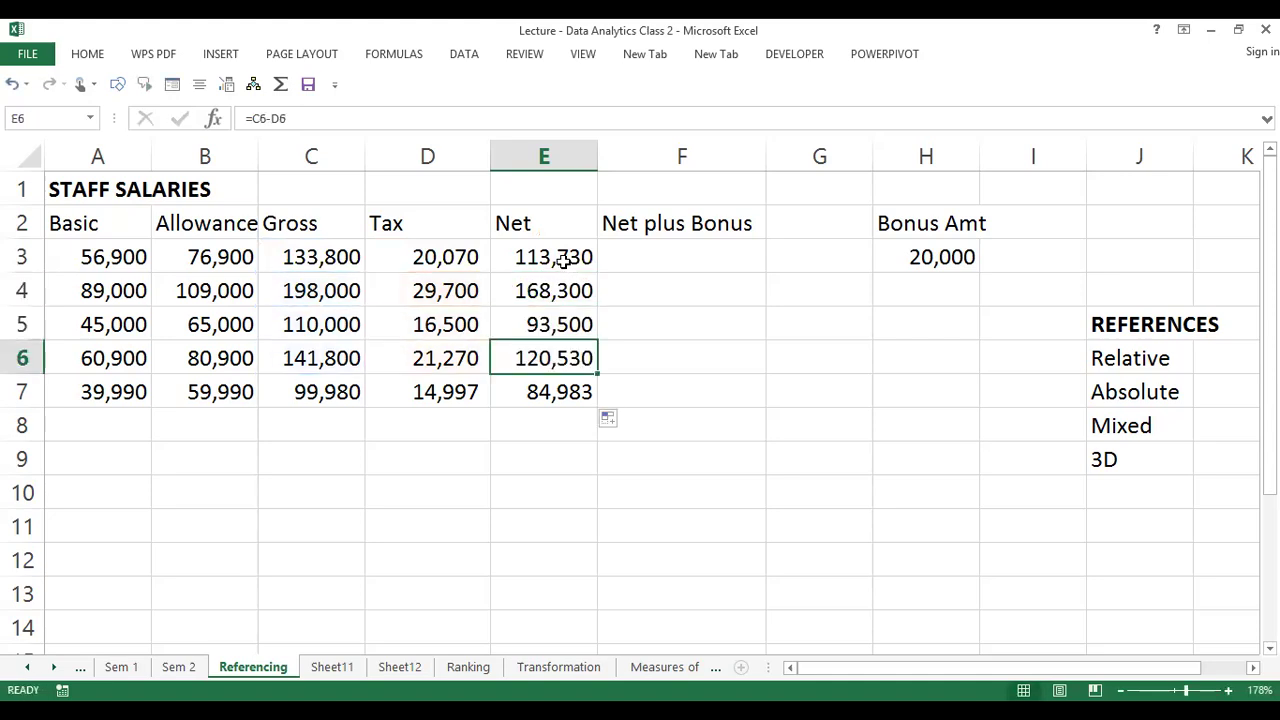
Compare the relative references again in the Net formulas of rows 3, 4 and 5
double_click(564, 258)
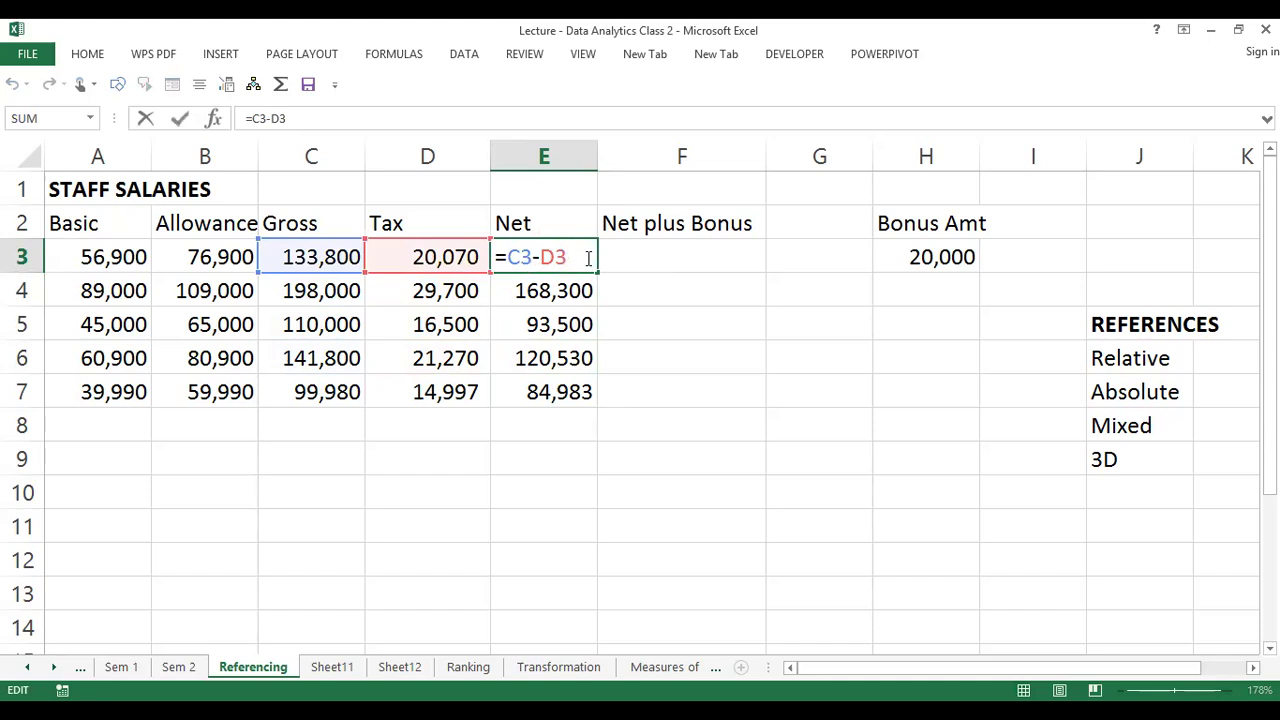
key("Escape")
double_click(566, 291)
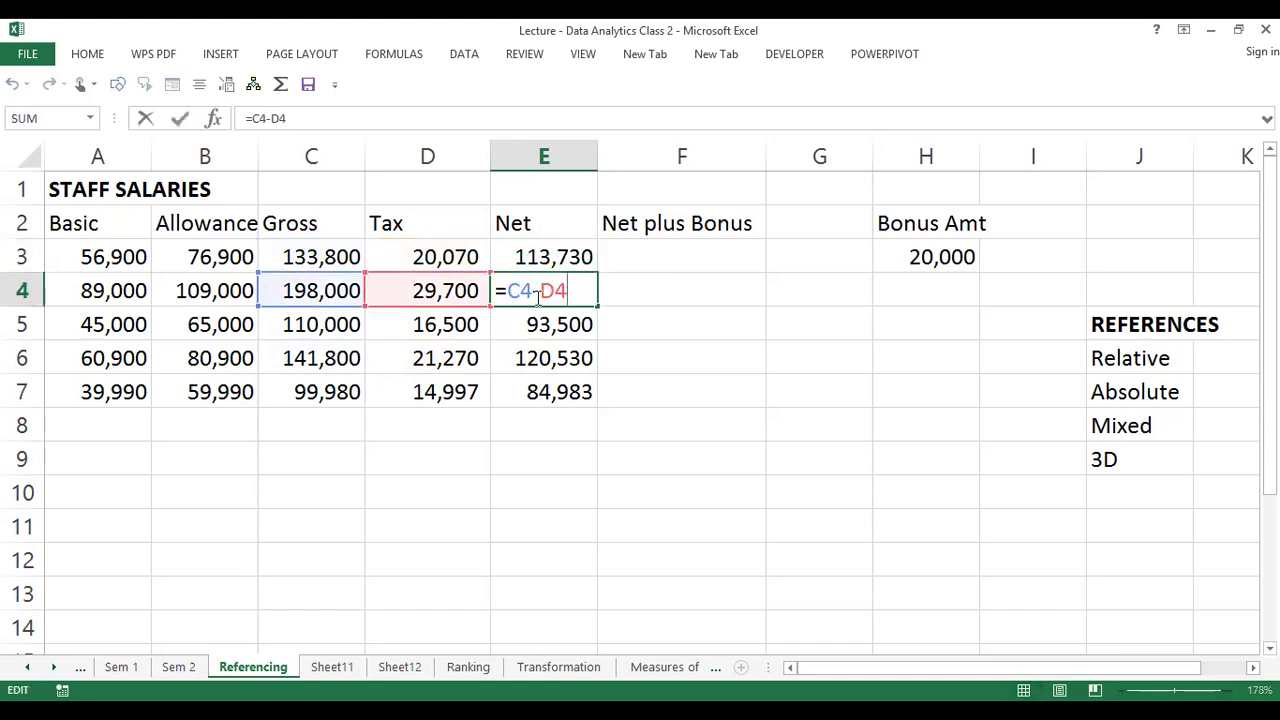
key("Escape")
double_click(541, 326)
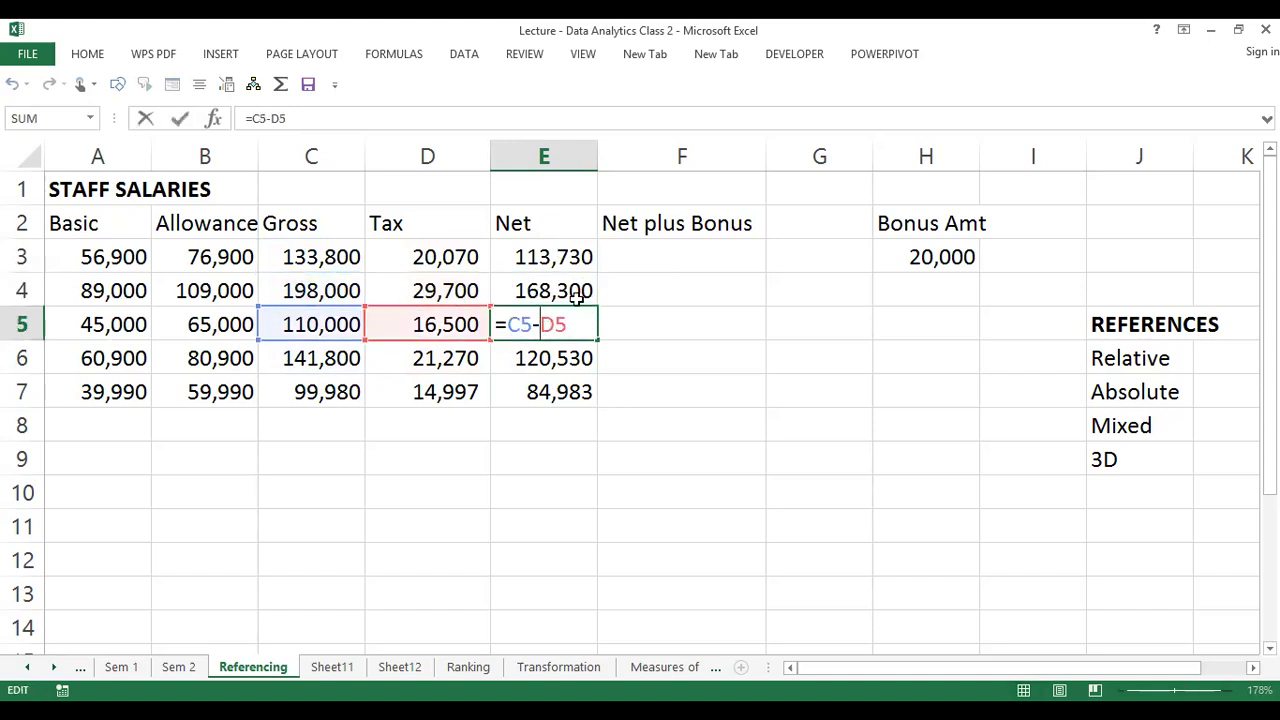
key("Escape")
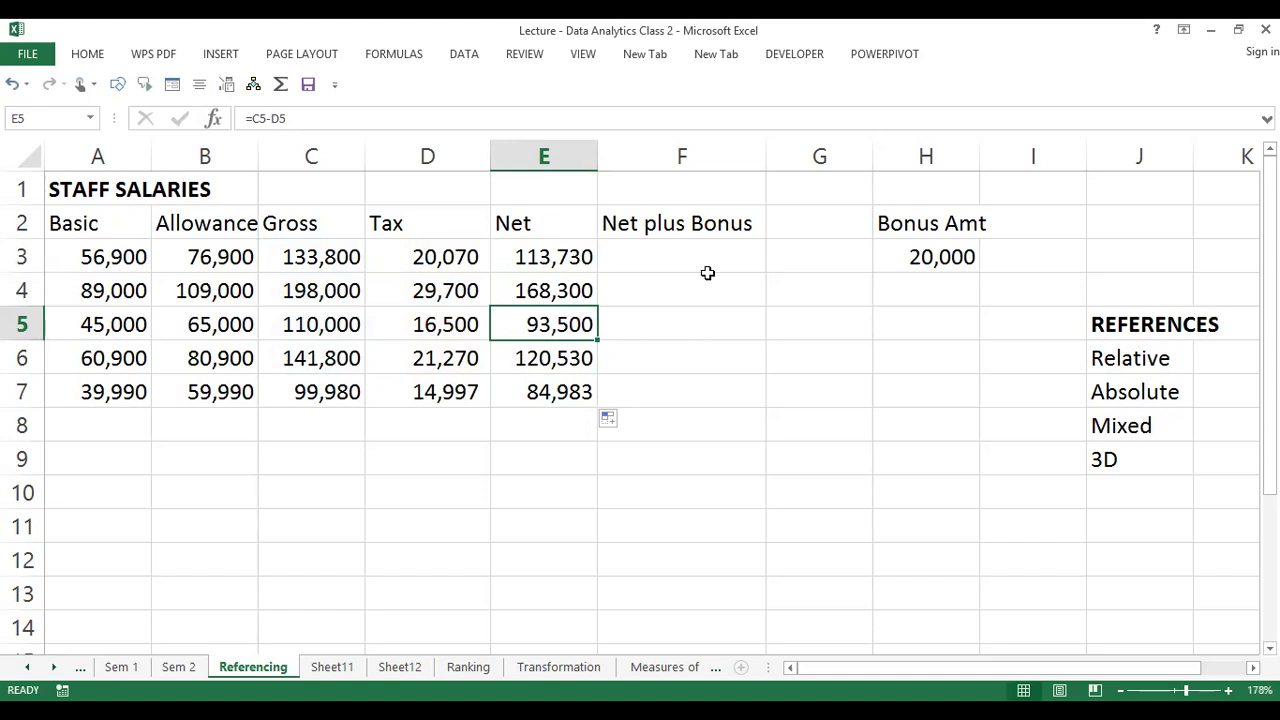
left_click(660, 253)
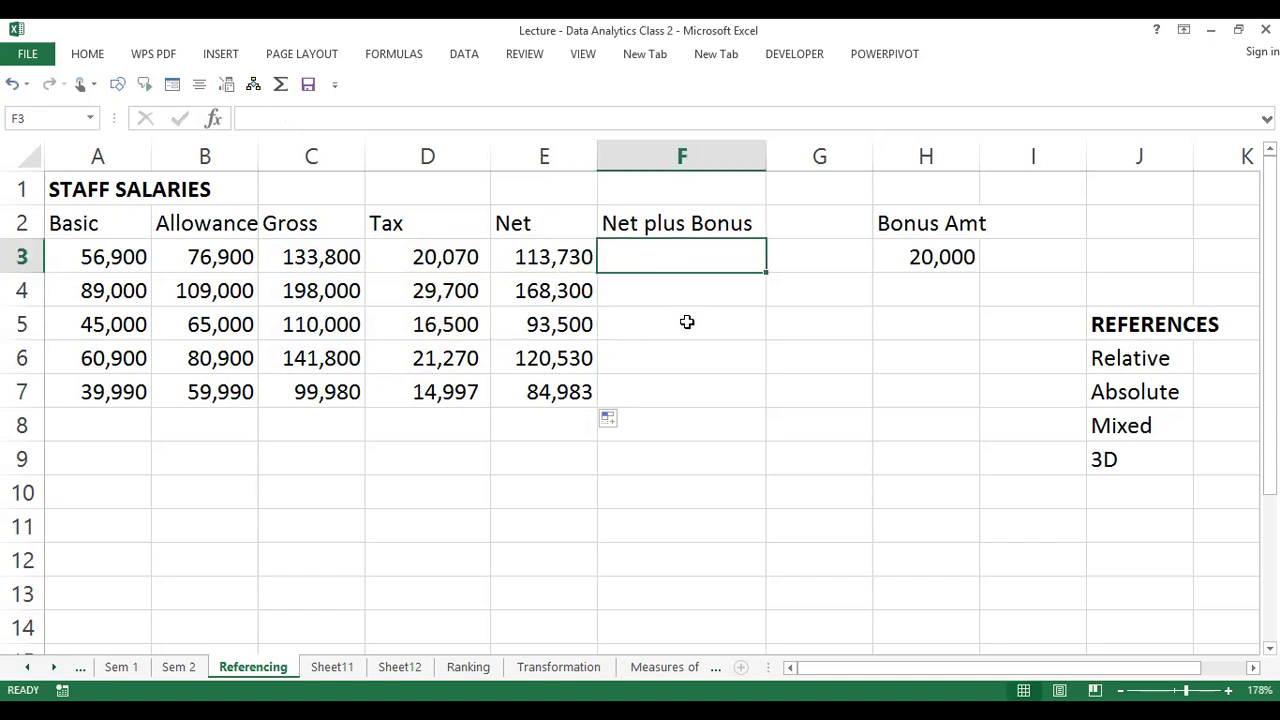
double_click(558, 256)
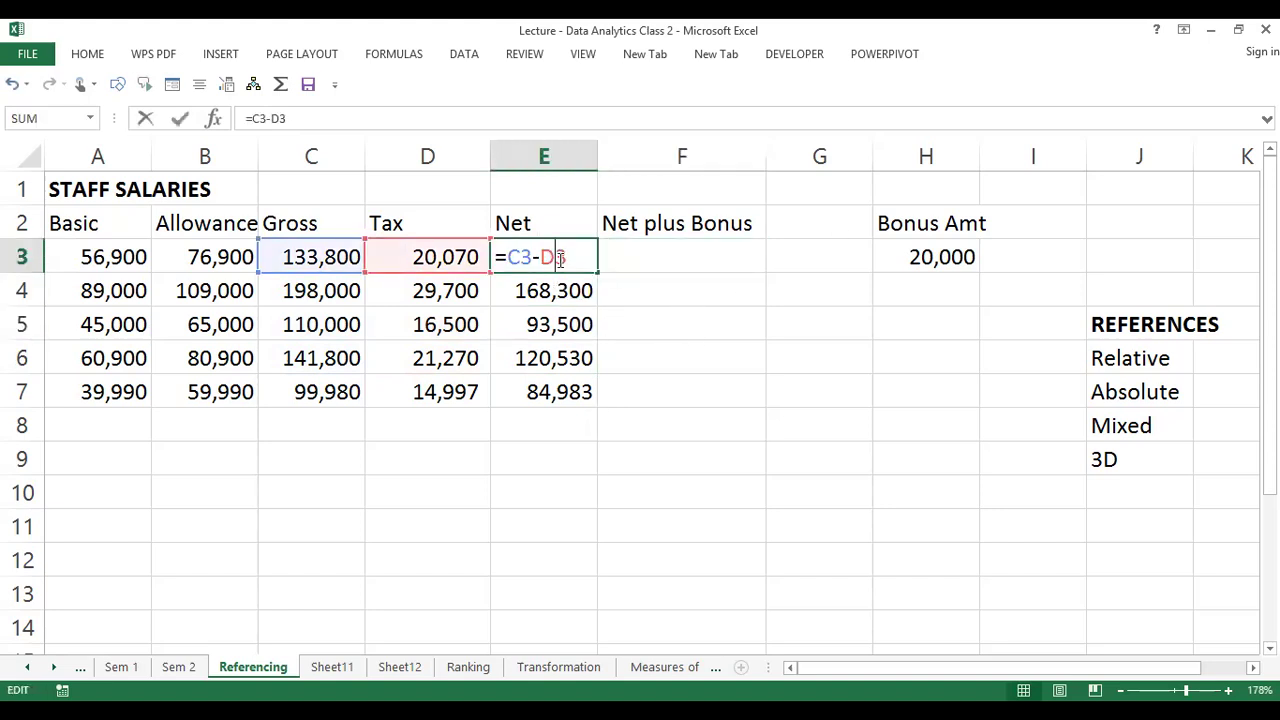
key("Escape")
double_click(558, 290)
key("Escape")
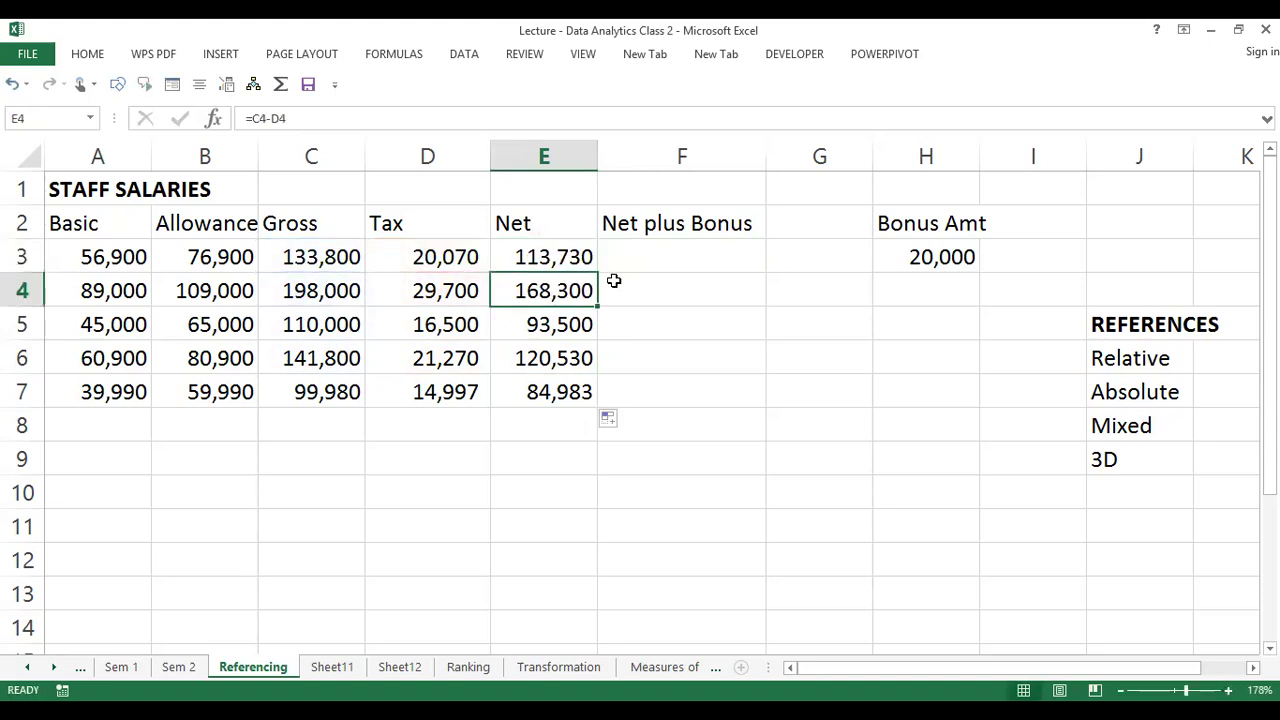
Calculate Net plus Bonus in cell F3 with =E3+H3 and copy the formula down to F7
left_click(679, 247)
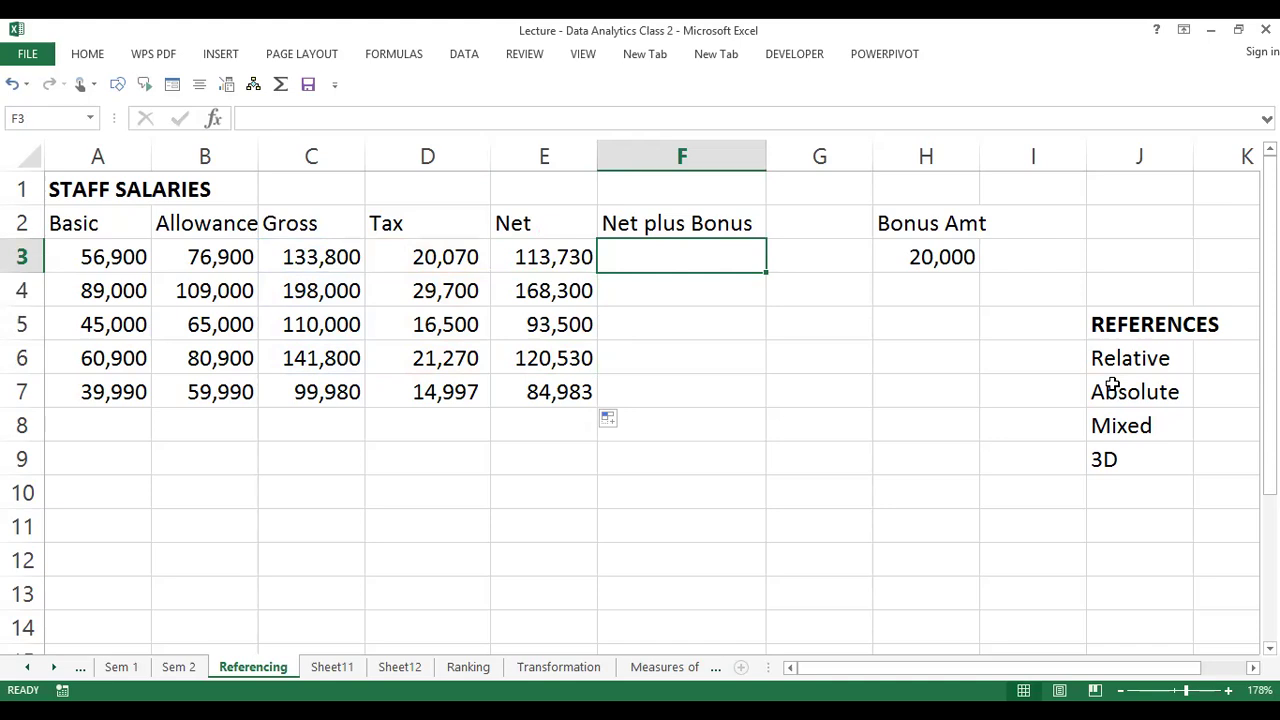
left_click(927, 261)
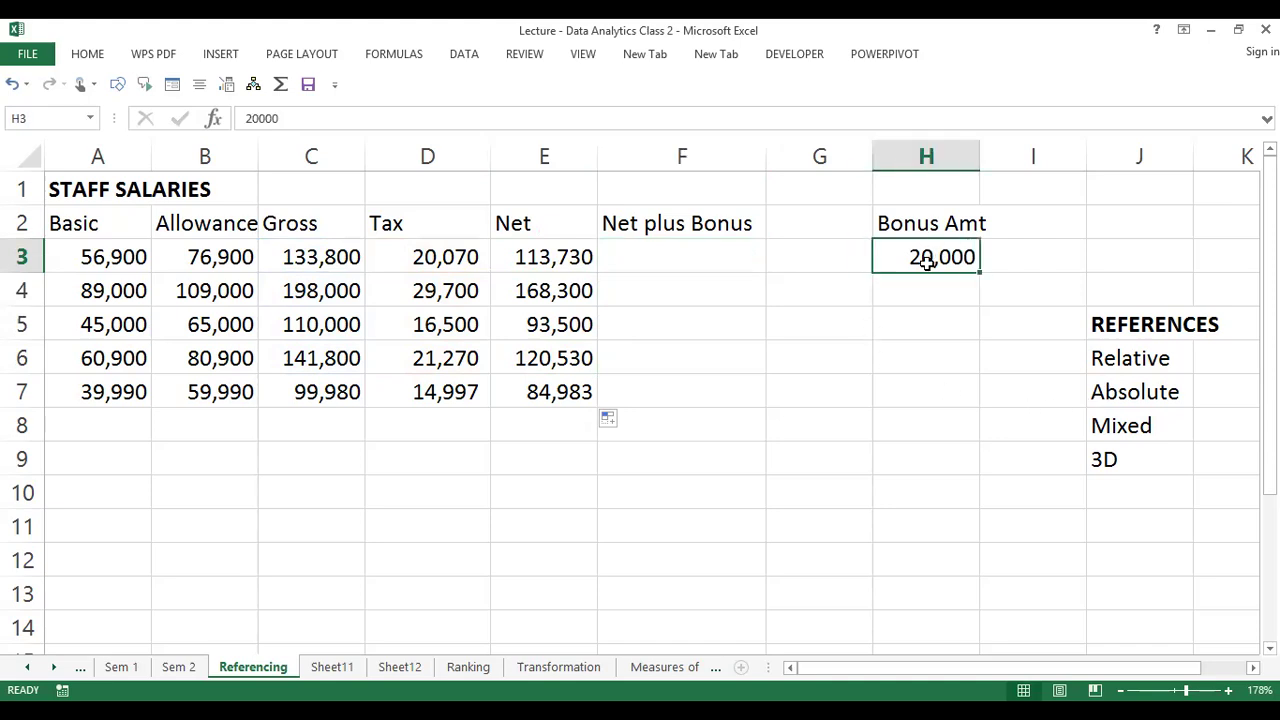
left_click(660, 262)
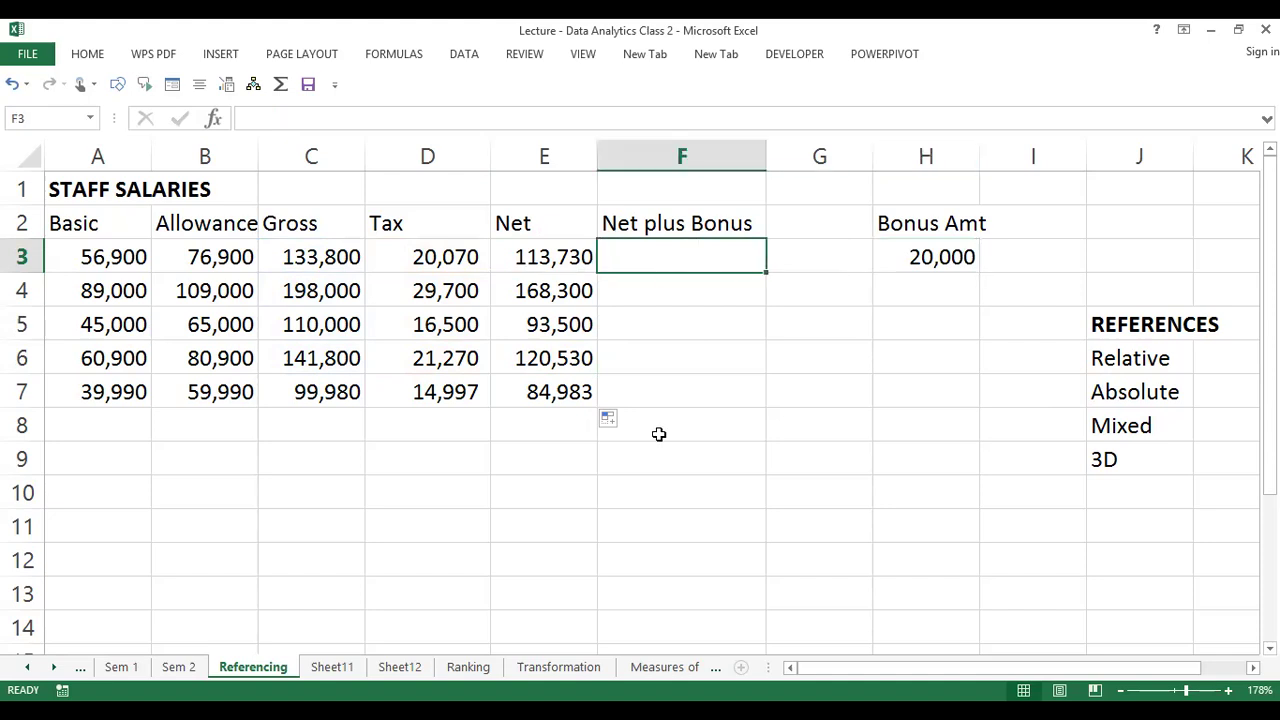
type("=")
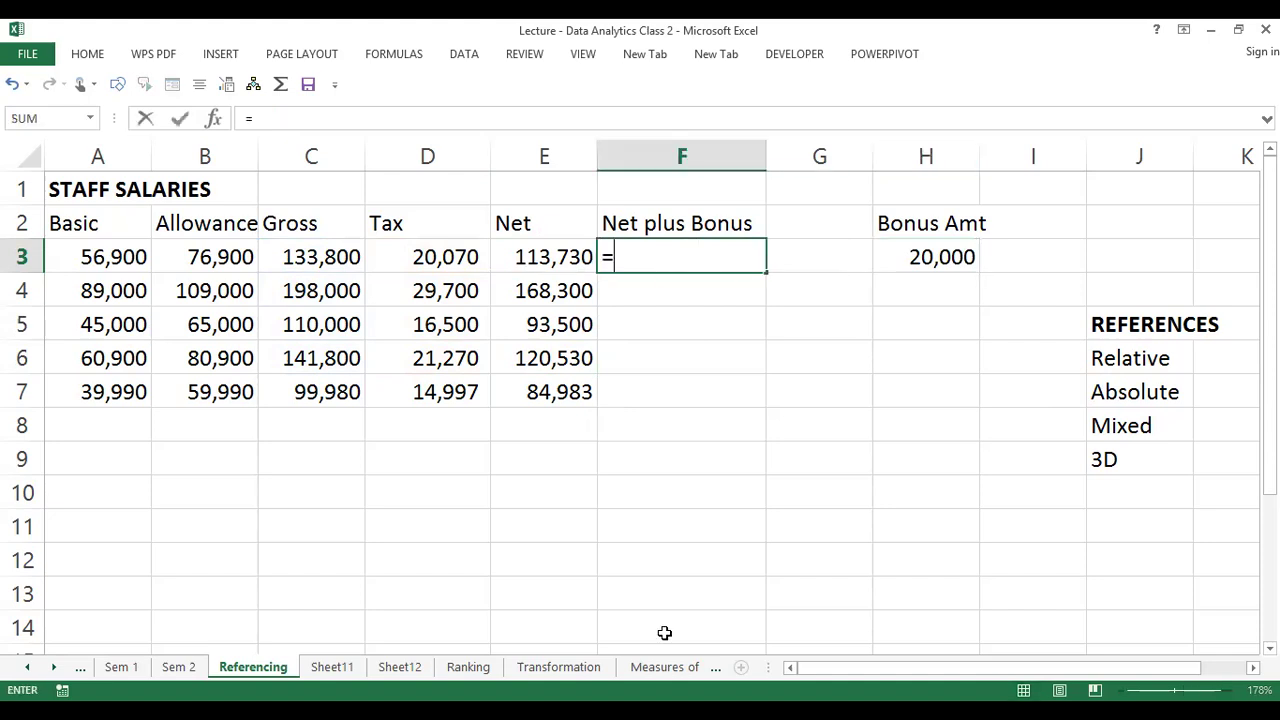
left_click(560, 261)
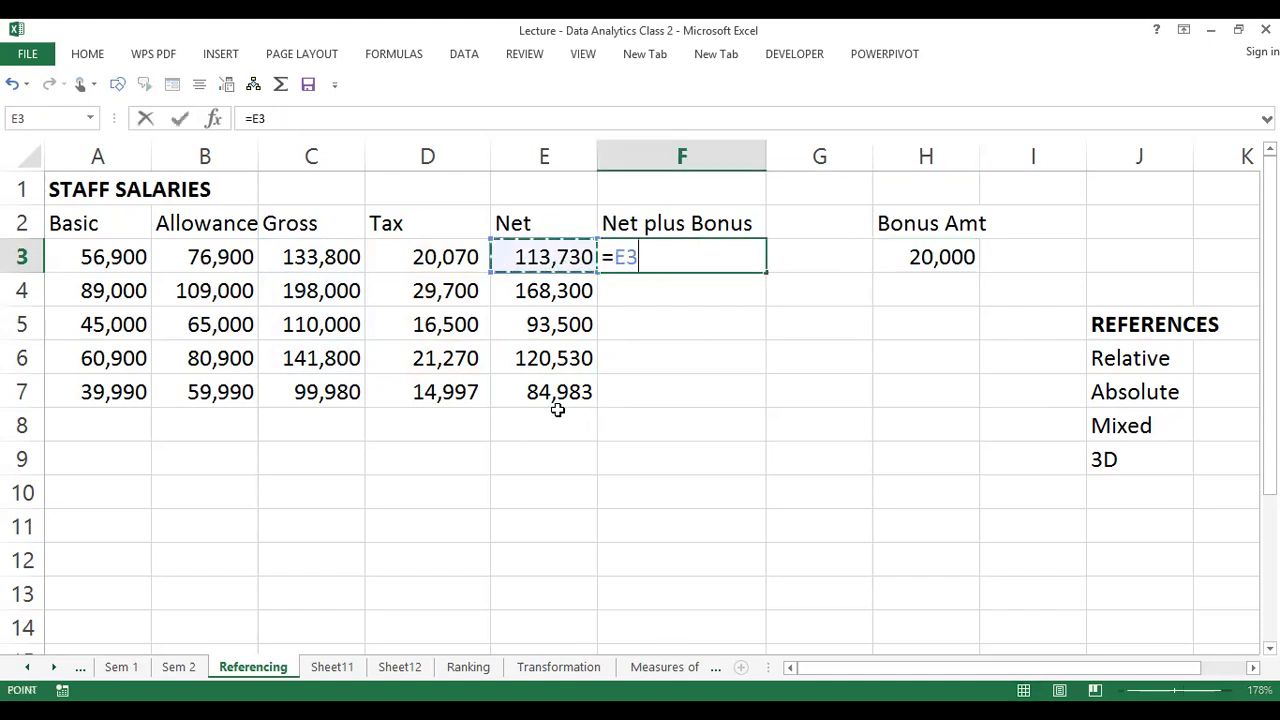
type("+")
left_click(930, 257)
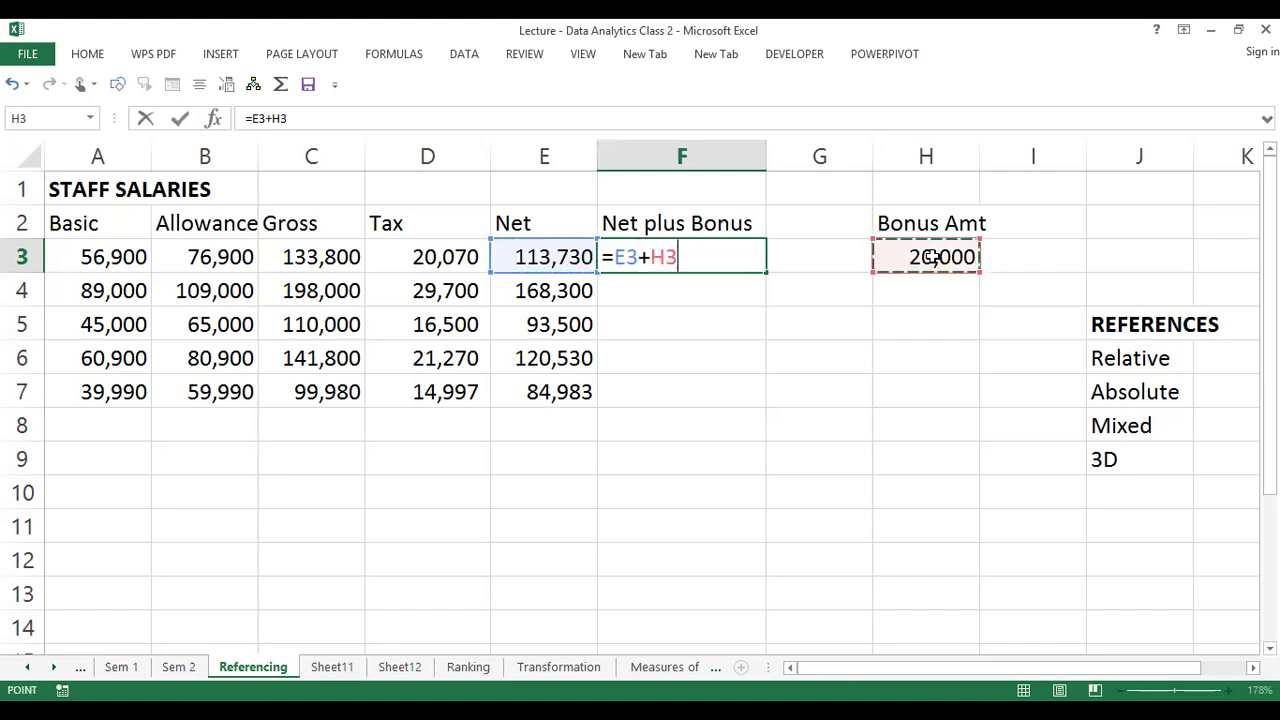
key("Return")
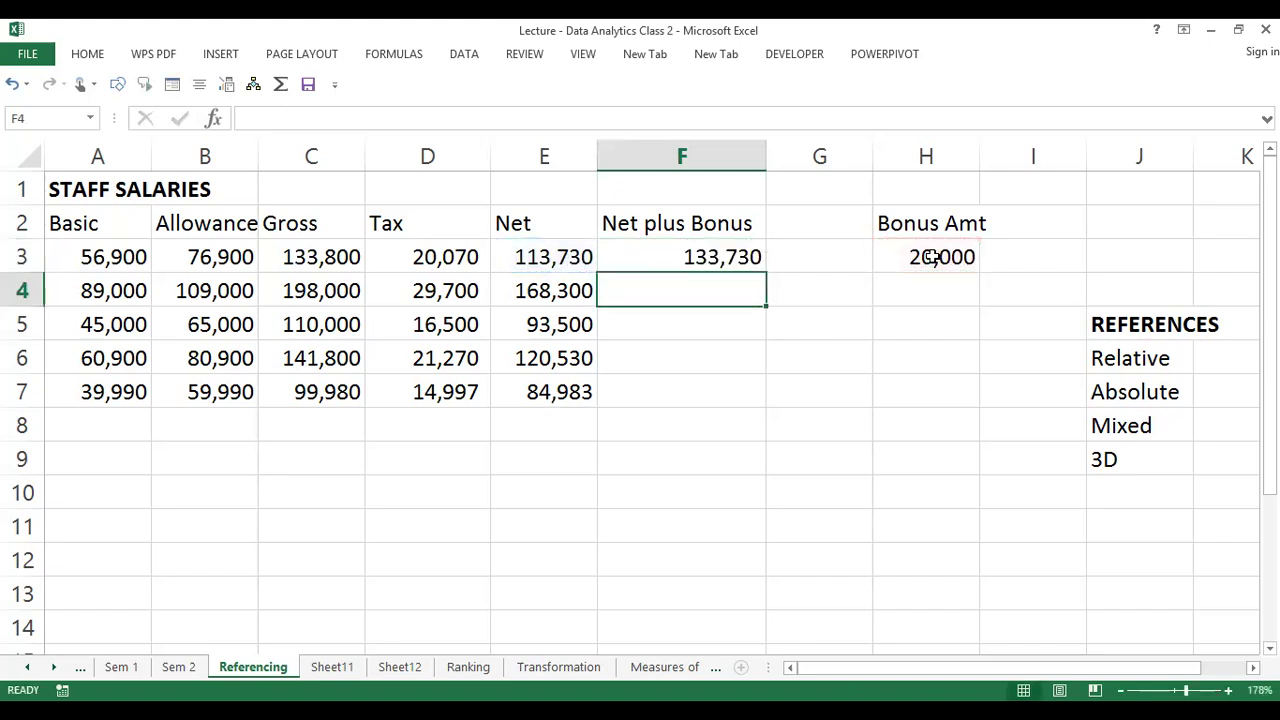
left_click(708, 257)
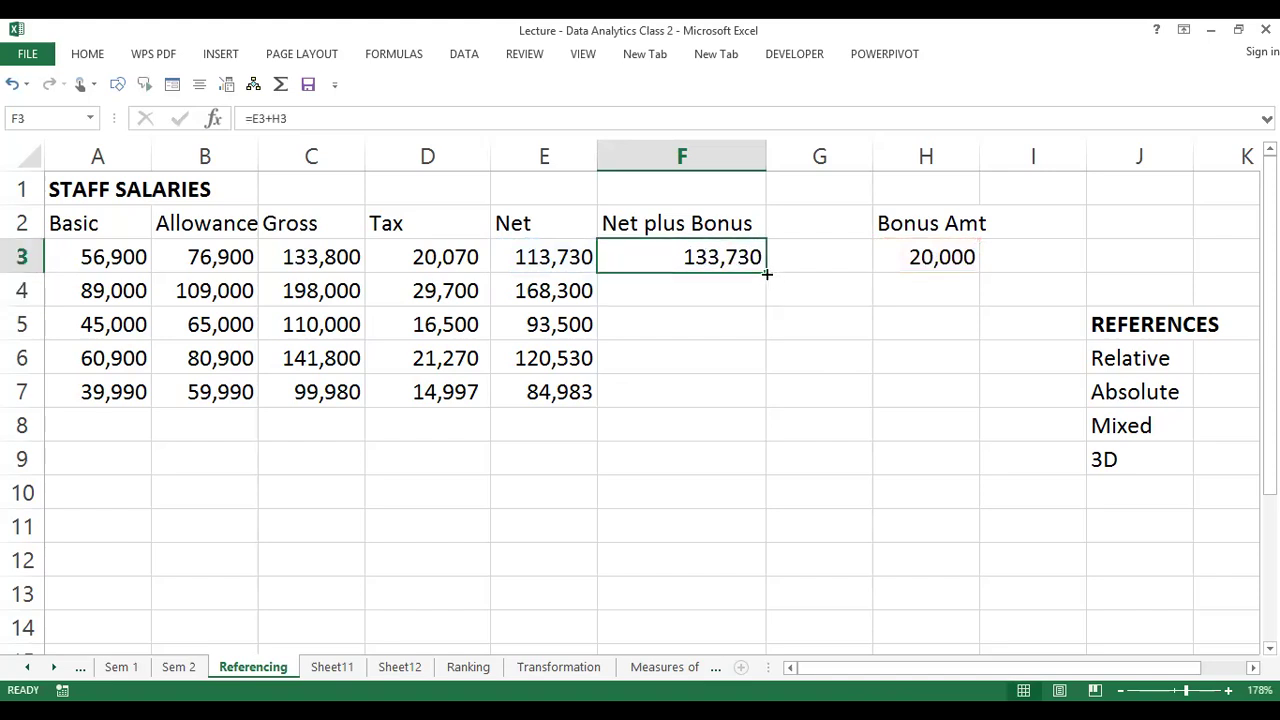
double_click(766, 273)
Inspect the Net plus Bonus formulas in F3, F4 and F6 to see which bonus cell each copy references
left_click(720, 254)
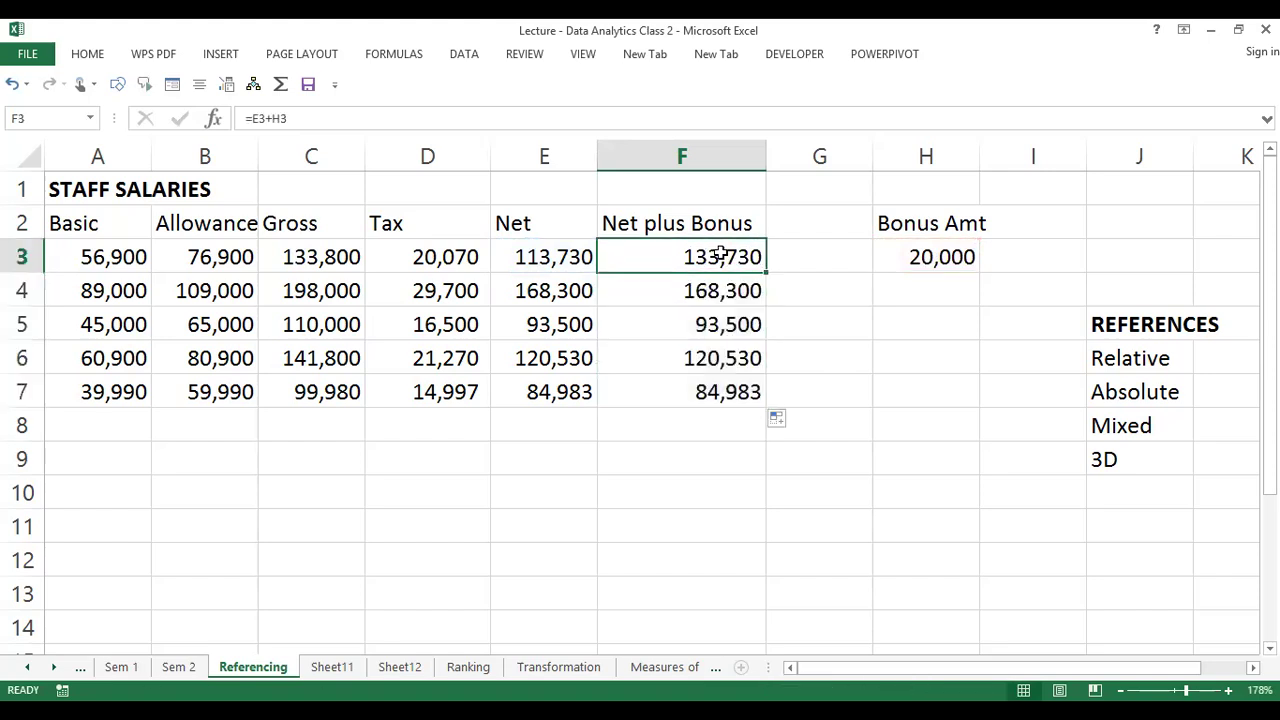
double_click(720, 257)
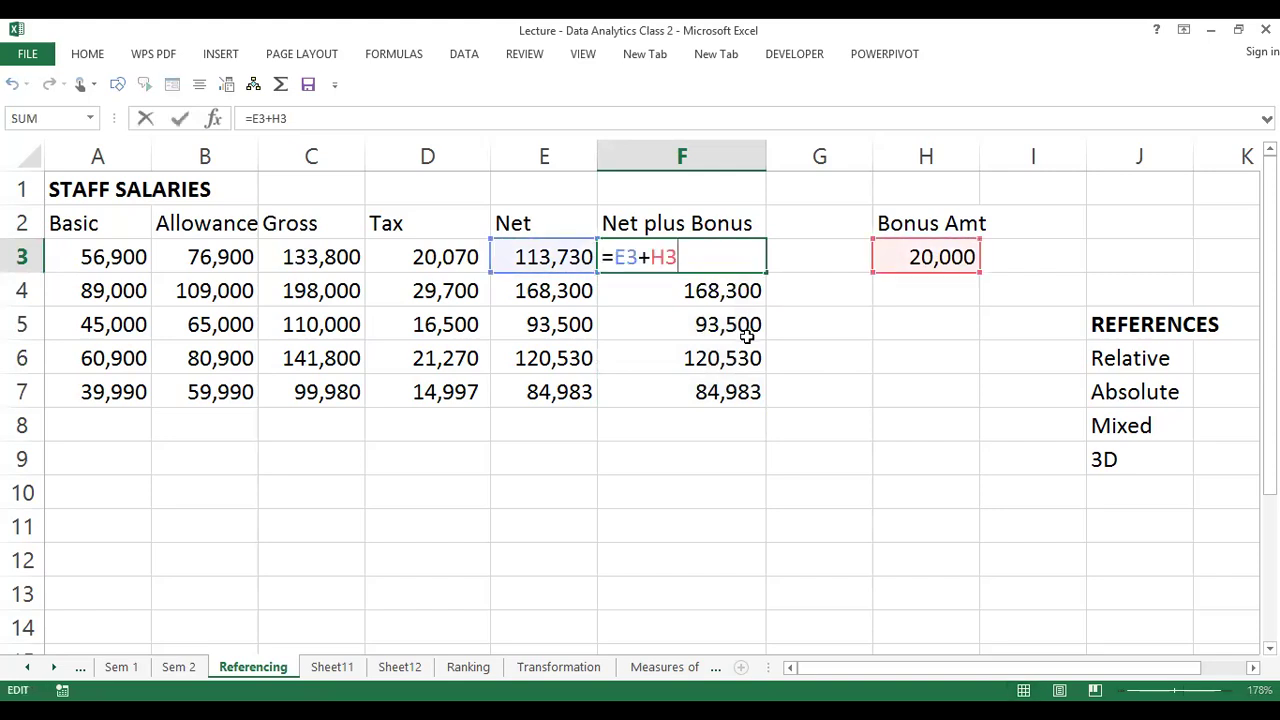
key("ctrl+Return")
double_click(705, 292)
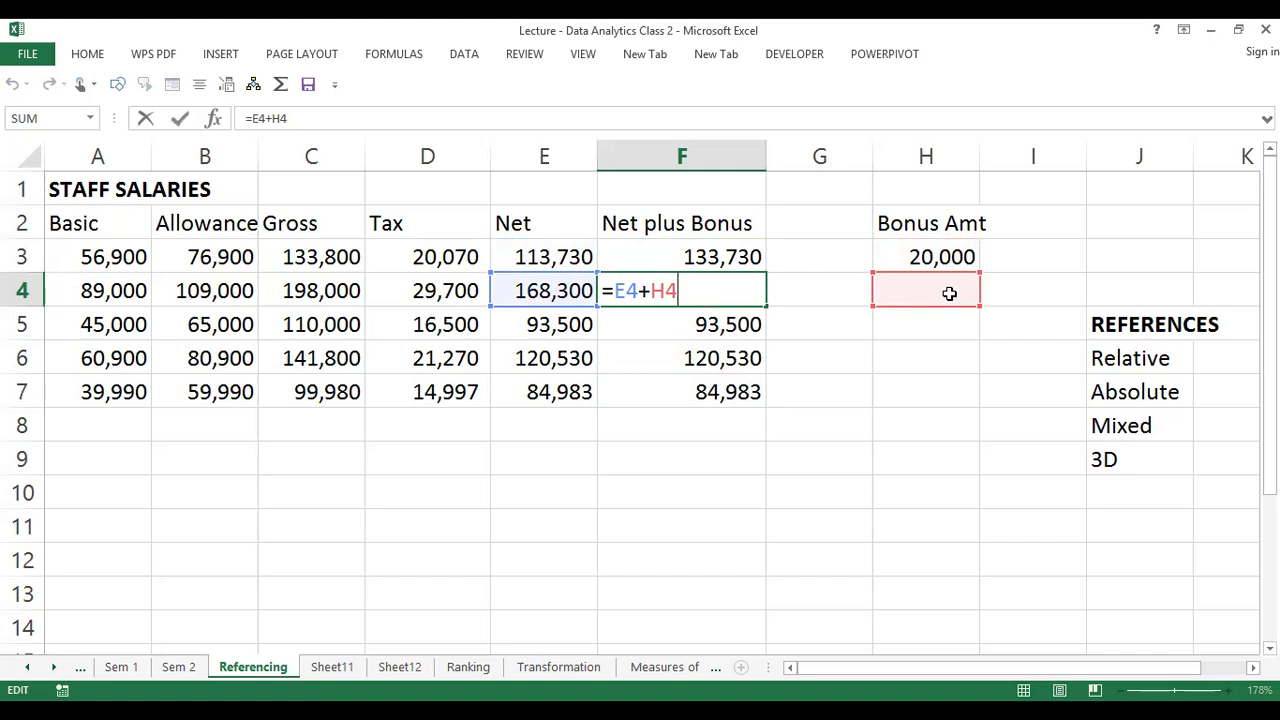
key("ctrl+Return")
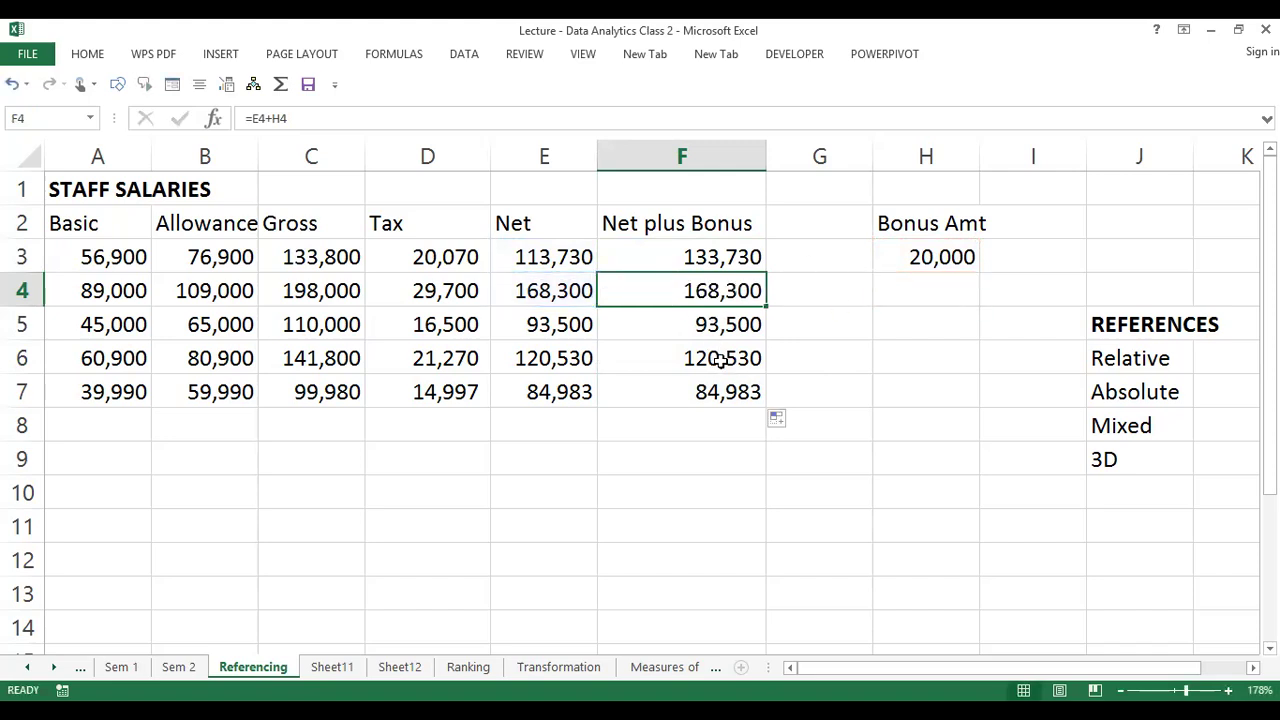
double_click(718, 362)
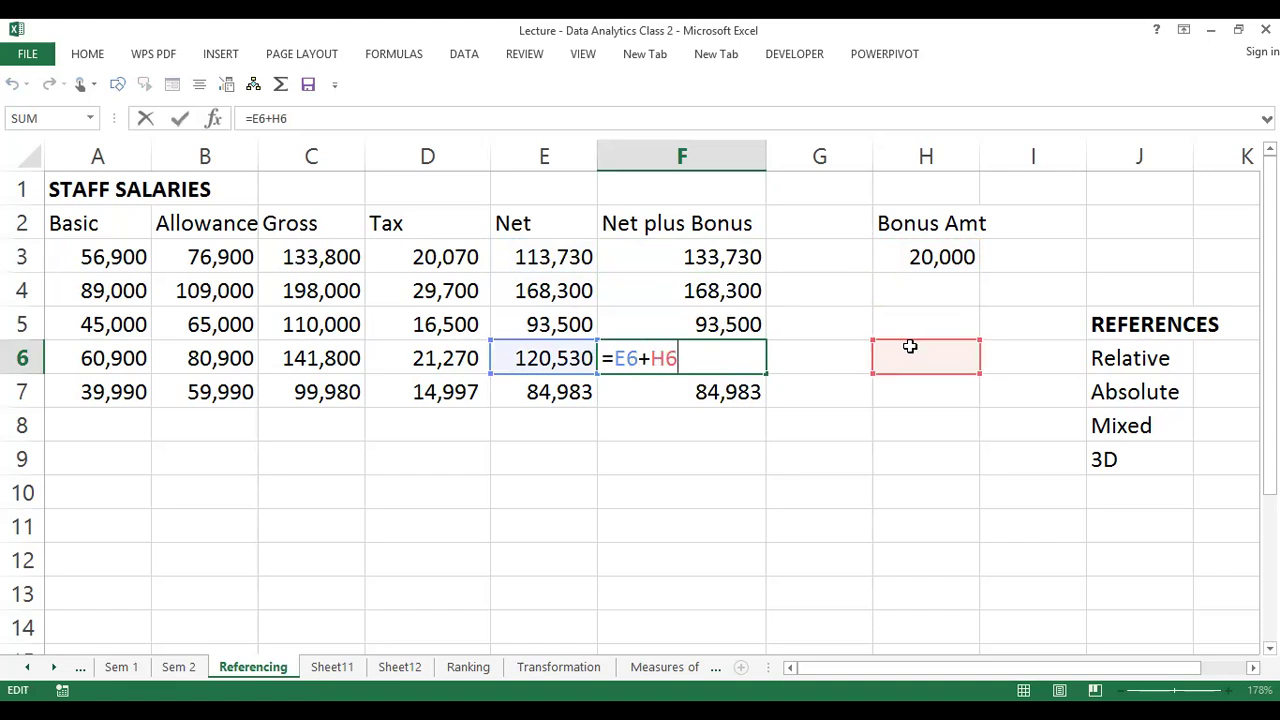
key("ctrl+Return")
left_click(722, 292)
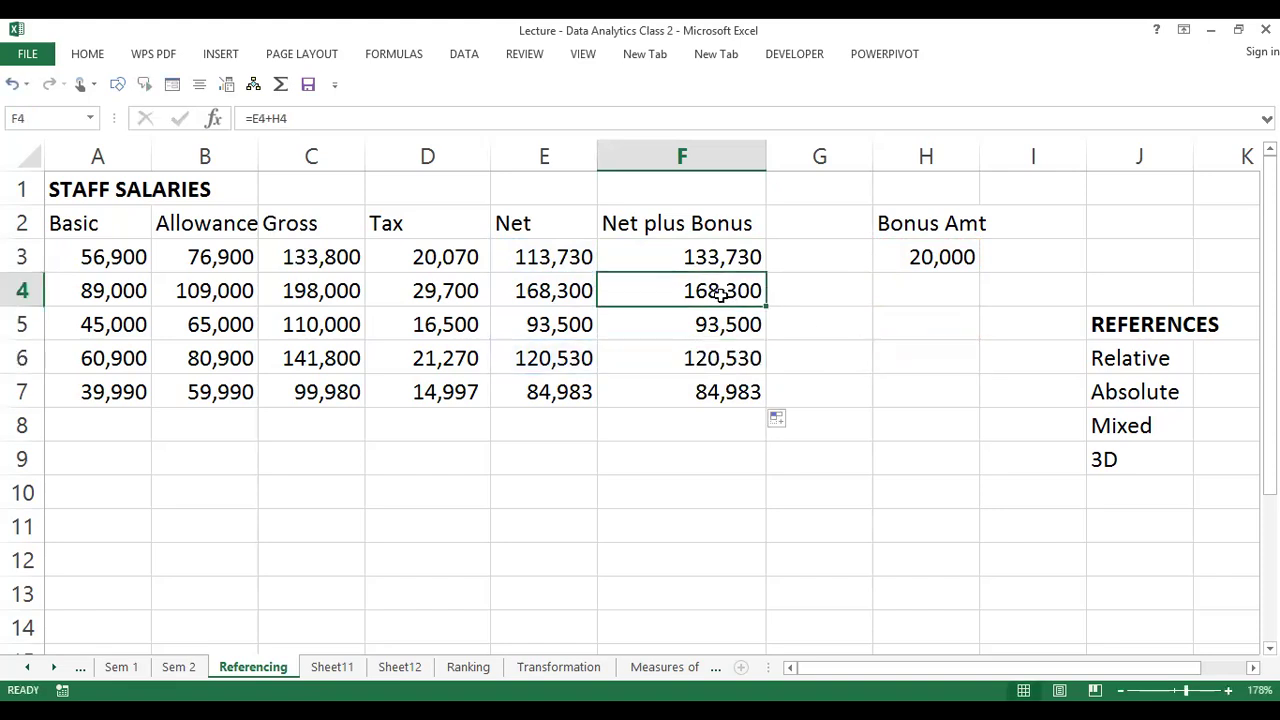
left_click_drag(720, 293, 717, 380)
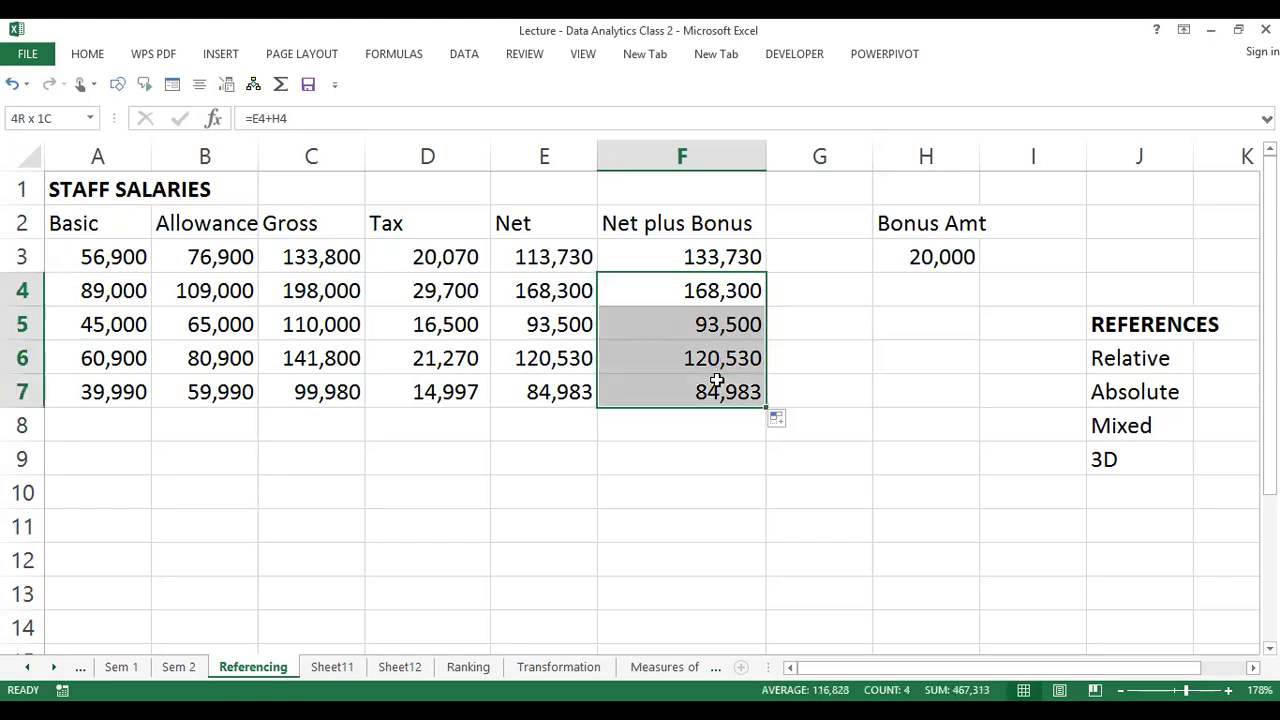
left_click(716, 384)
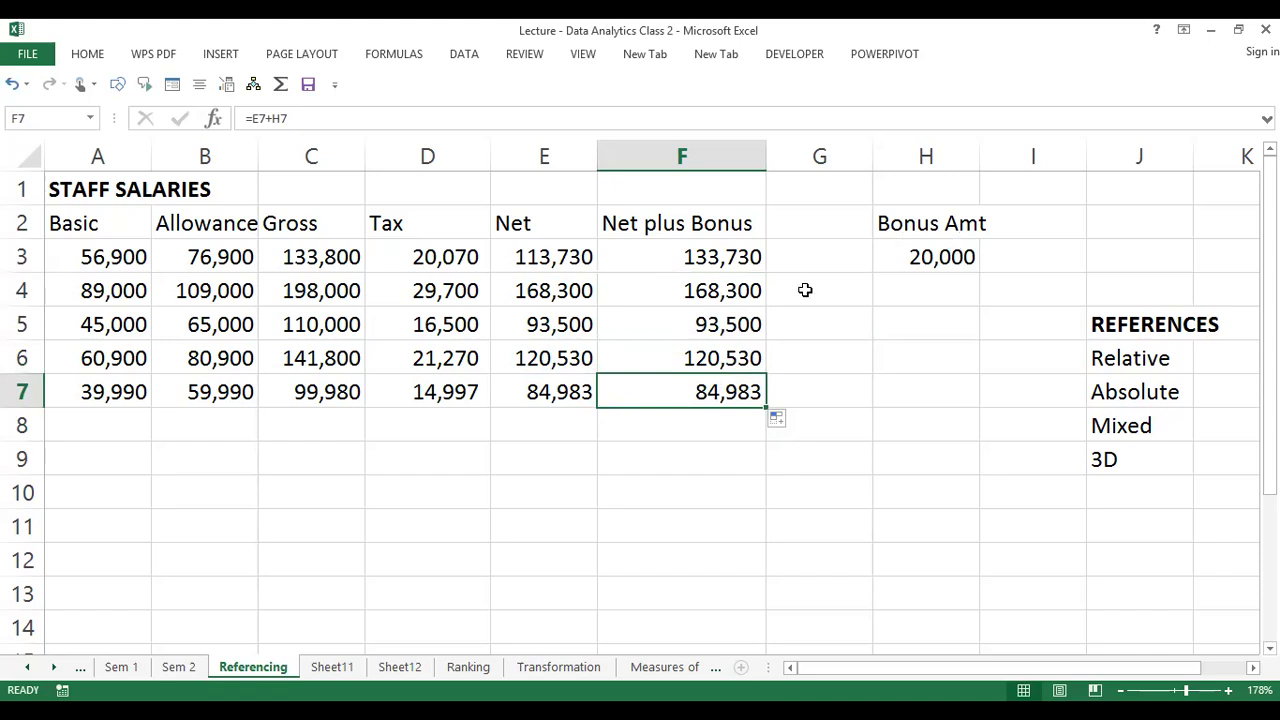
Compare Net with Net plus Bonus in rows 3 to 5 and recheck the bonus references in F4 and F3
left_click(722, 288)
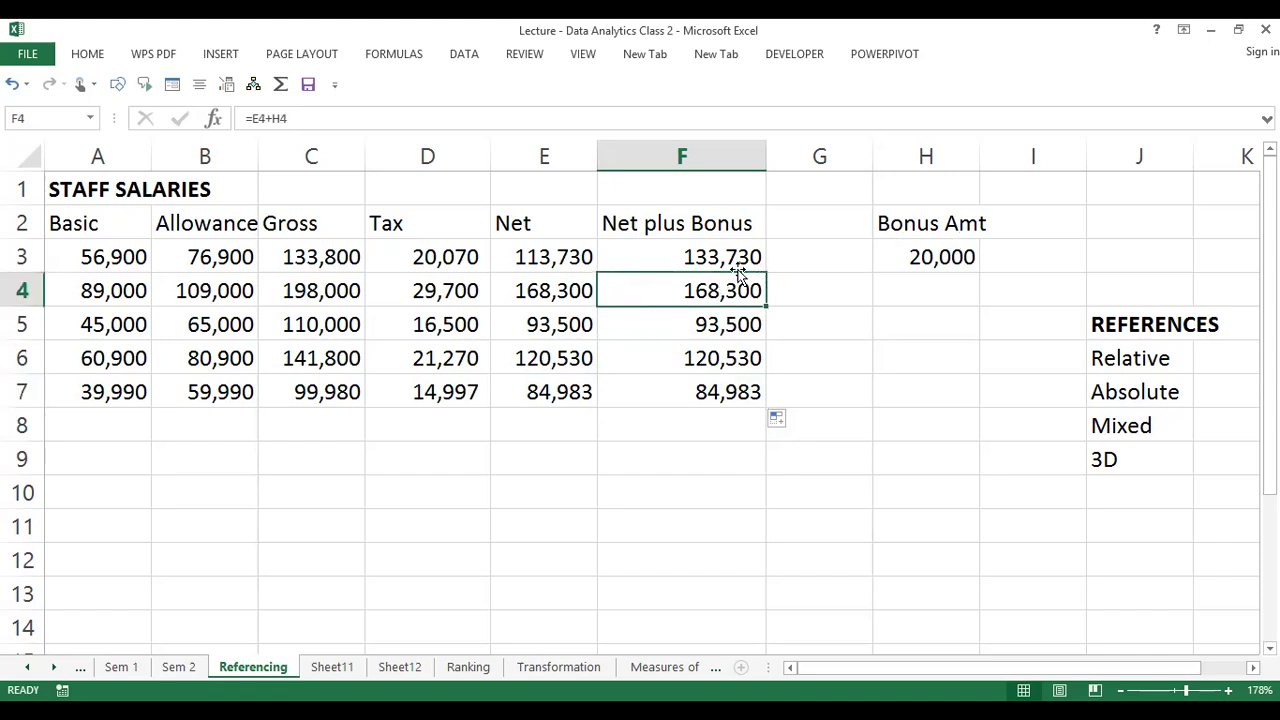
double_click(651, 294)
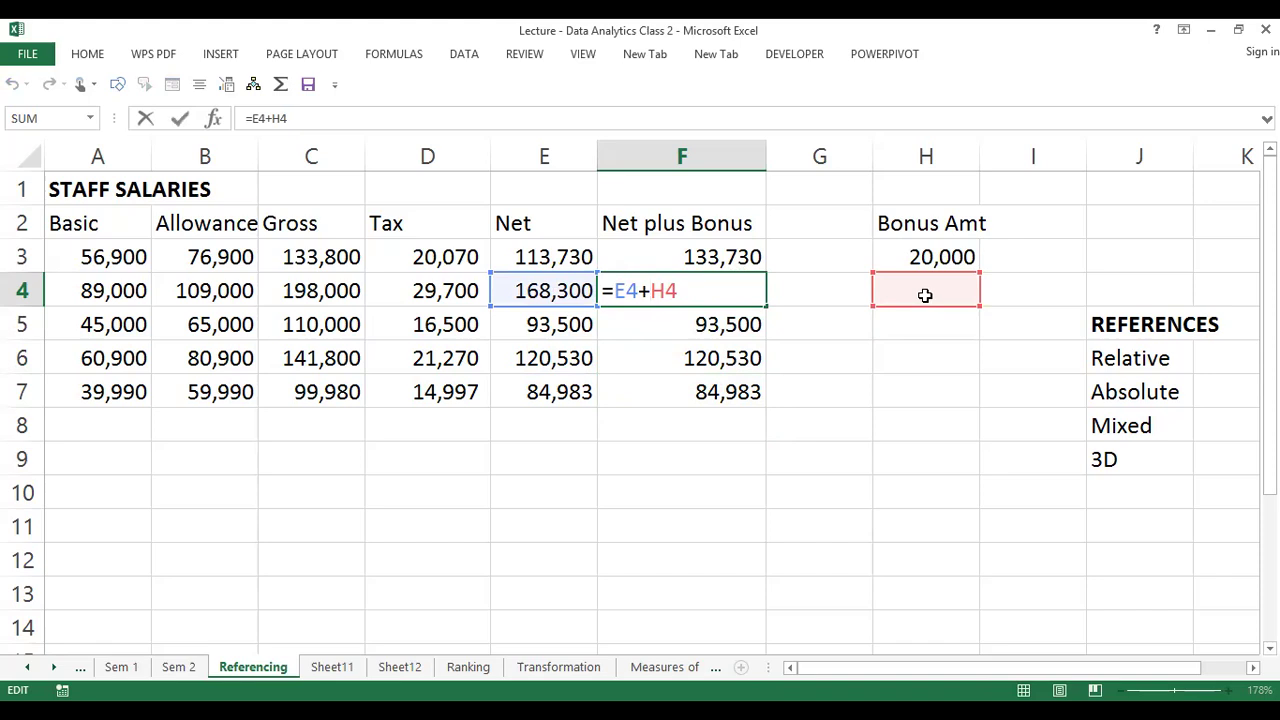
key("ctrl+Return")
left_click(549, 289)
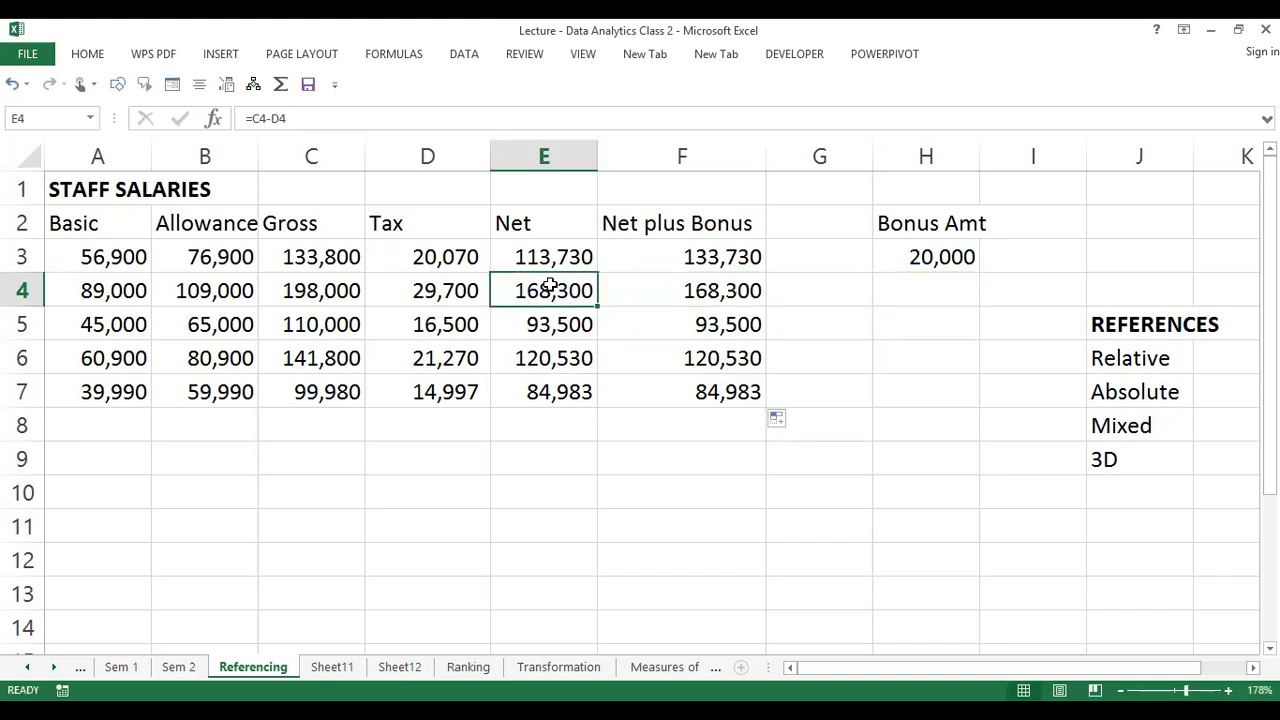
left_click(715, 292)
left_click(588, 324)
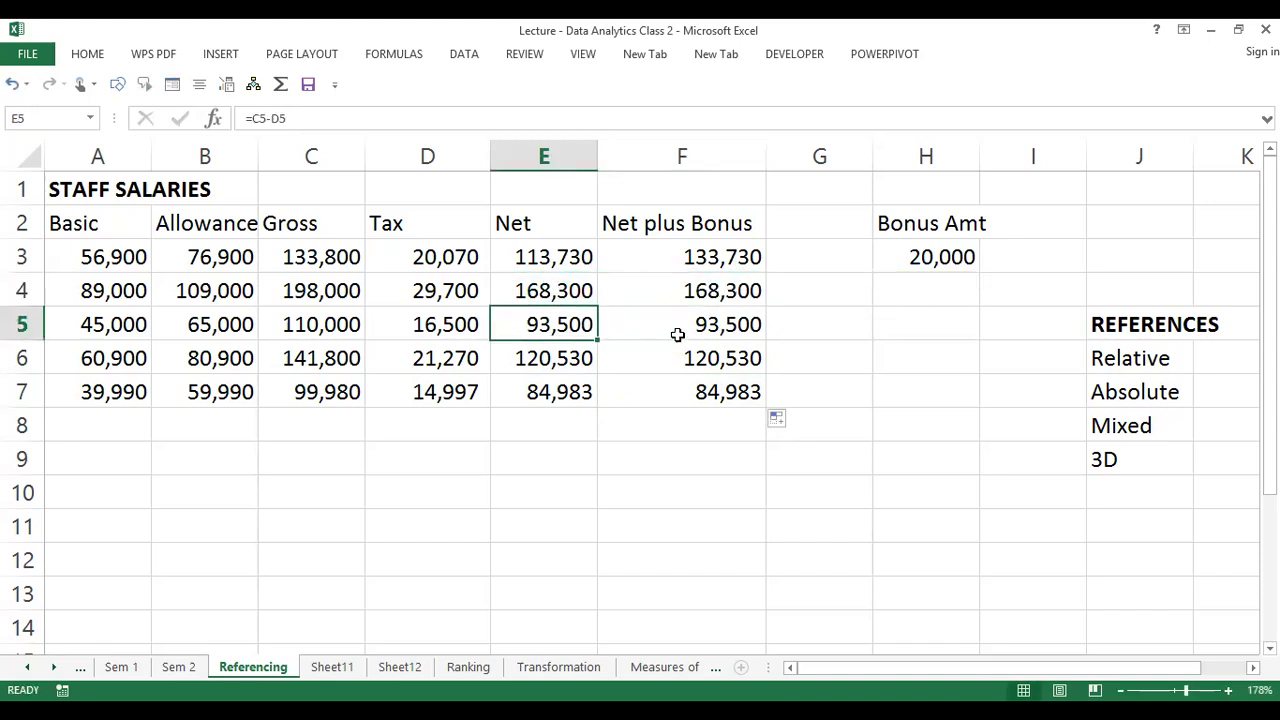
left_click(540, 256)
left_click(703, 259)
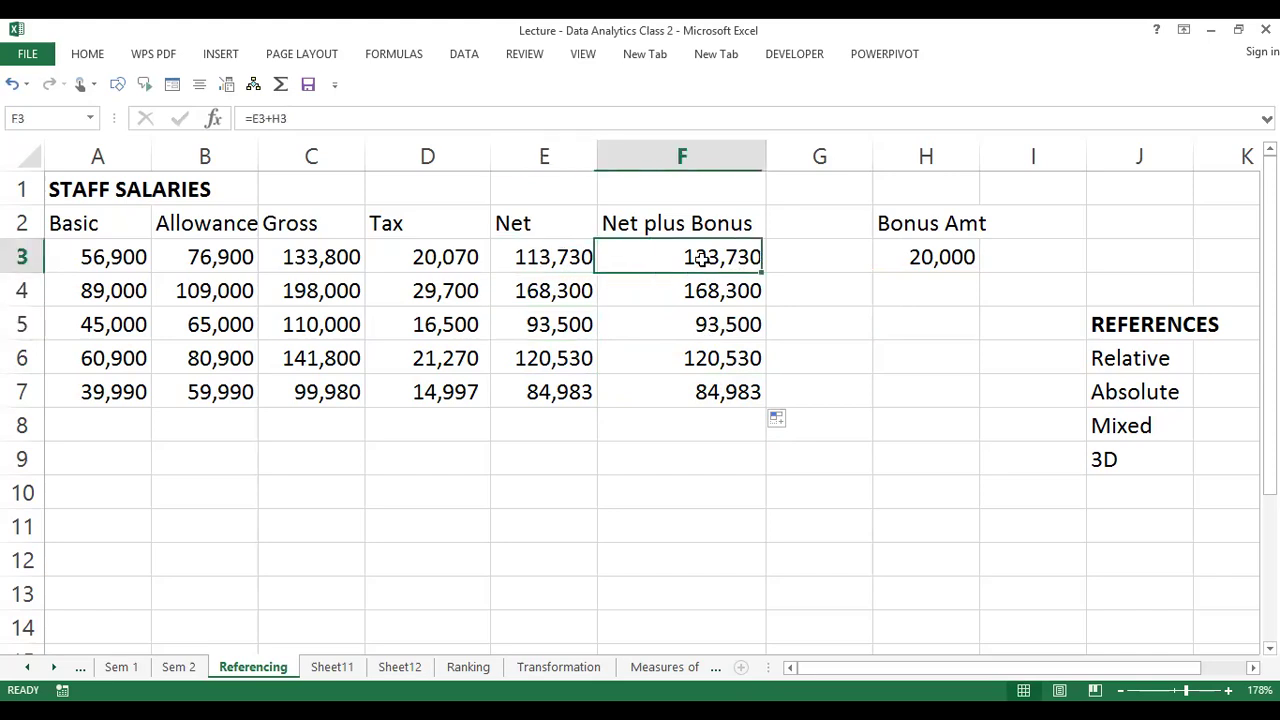
double_click(711, 256)
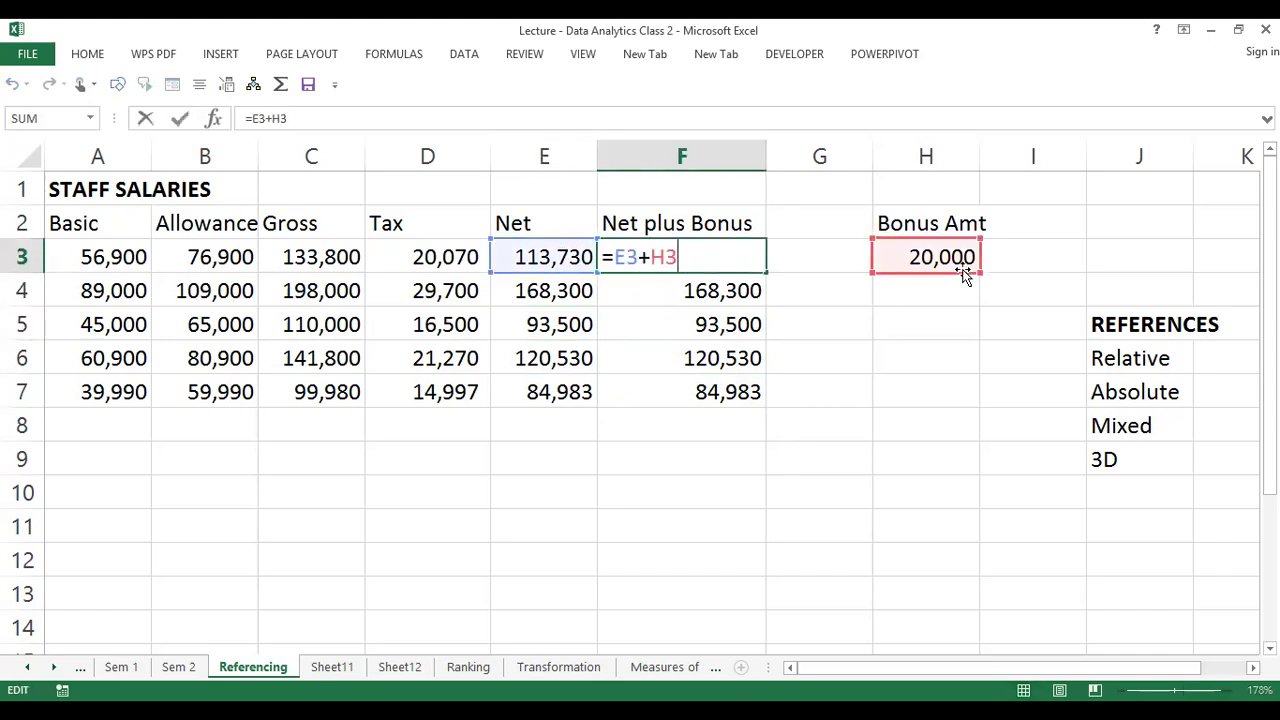
key("Escape")
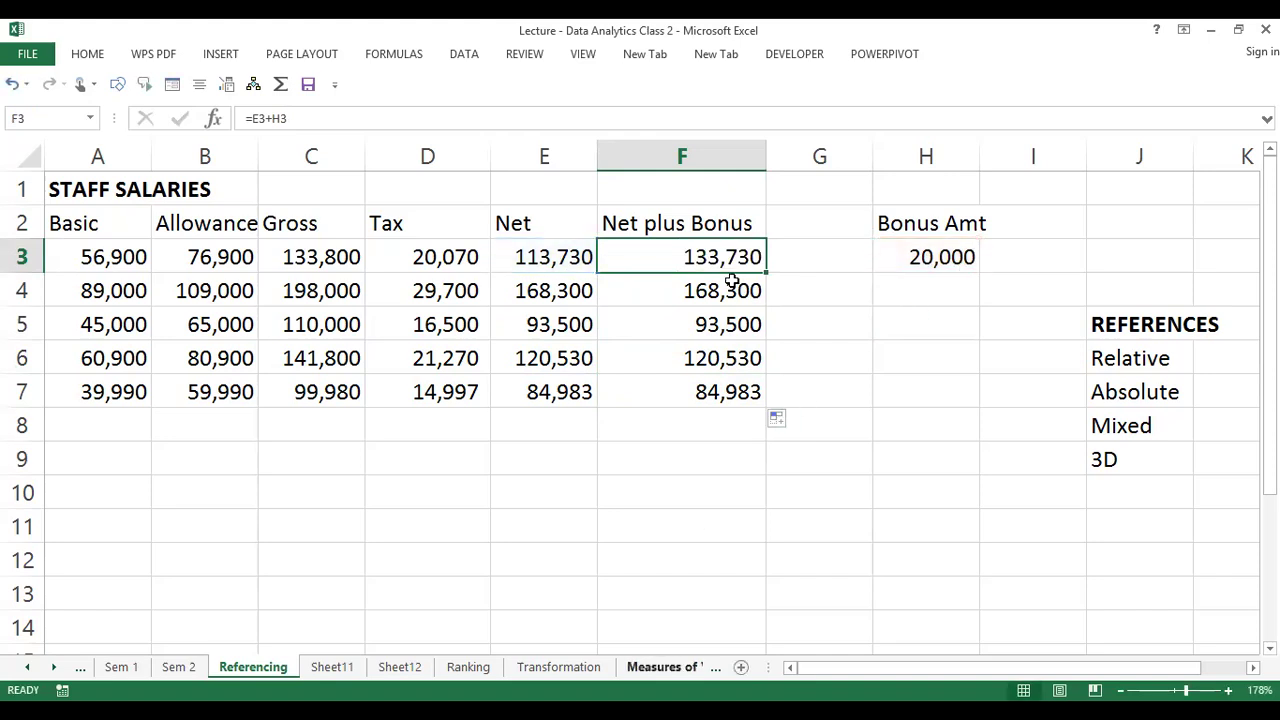
Clear cells F4 to F9 and make the bonus reference in F3 absolute so the formula reads =E3+$H$3
left_click_drag(724, 279, 717, 466)
key("Delete")
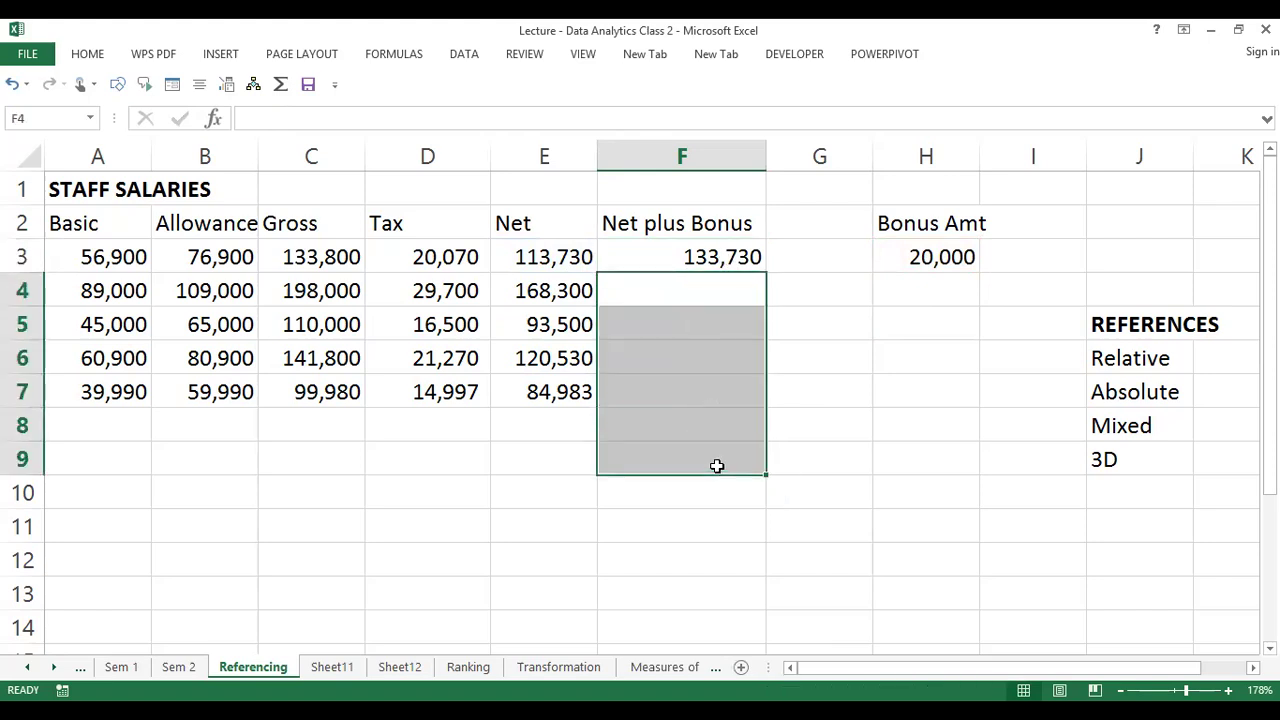
left_click(752, 257)
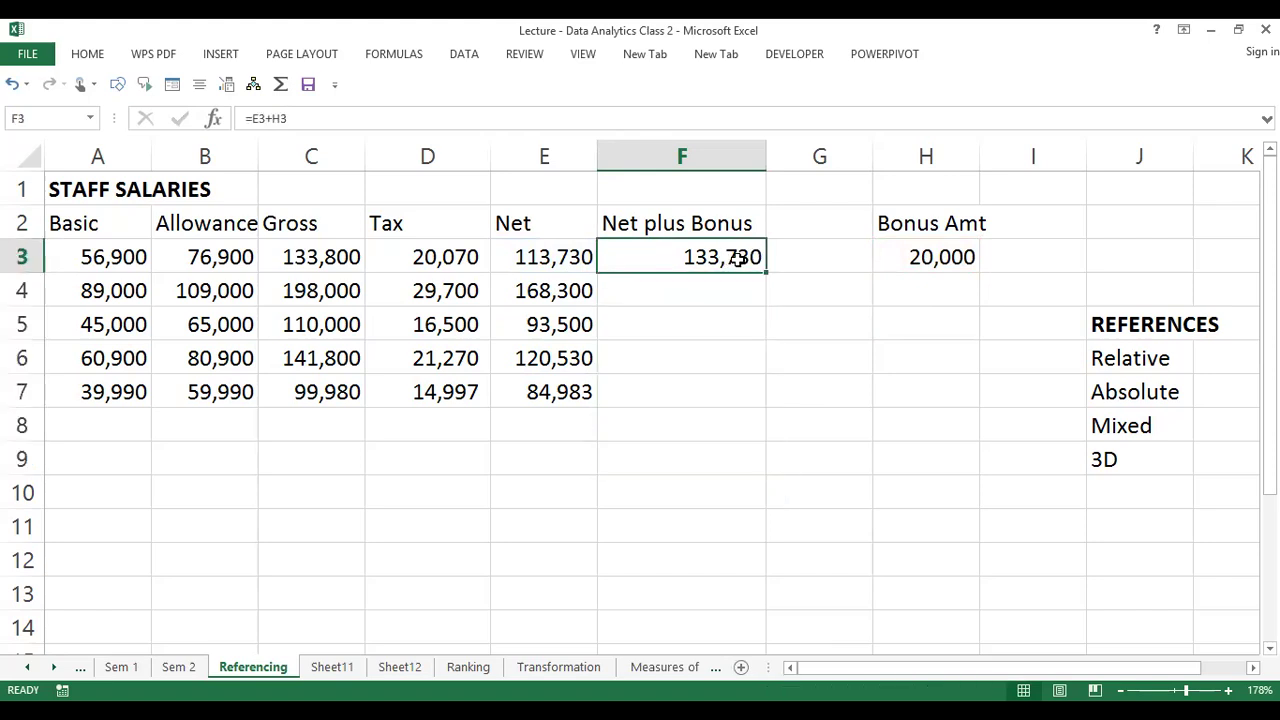
double_click(737, 258)
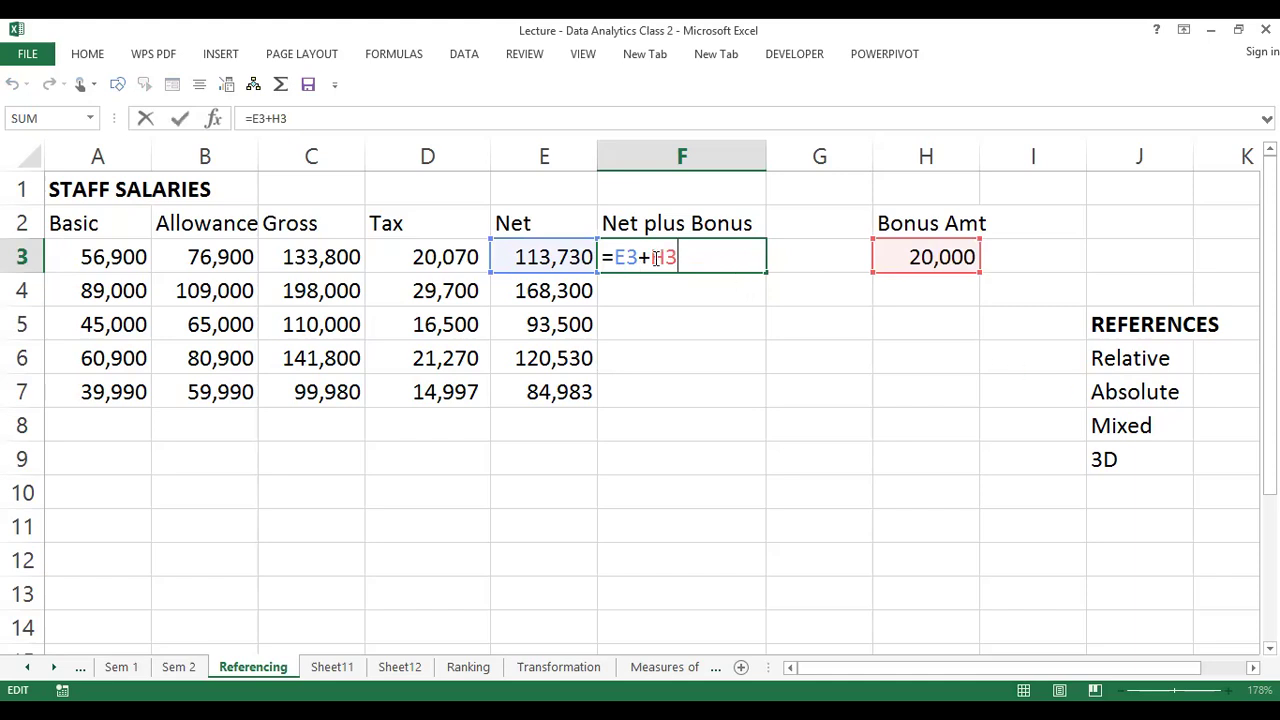
left_click_drag(650, 257, 677, 257)
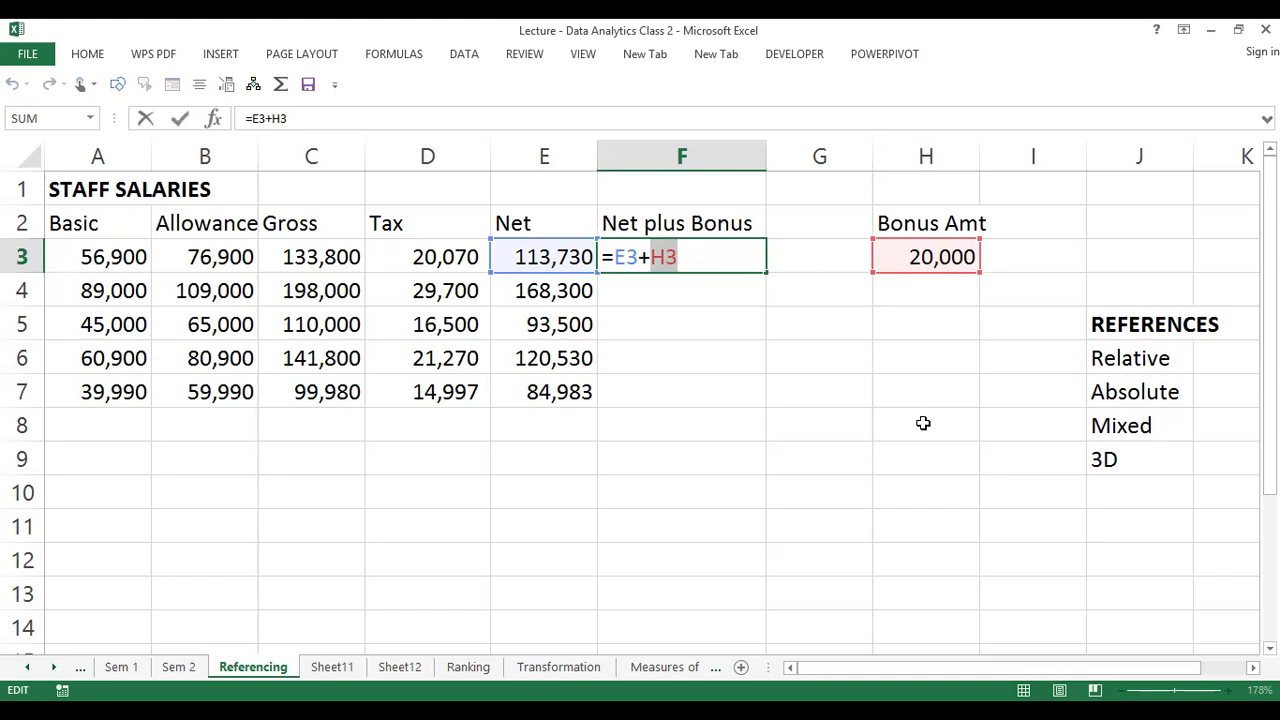
key("F4")
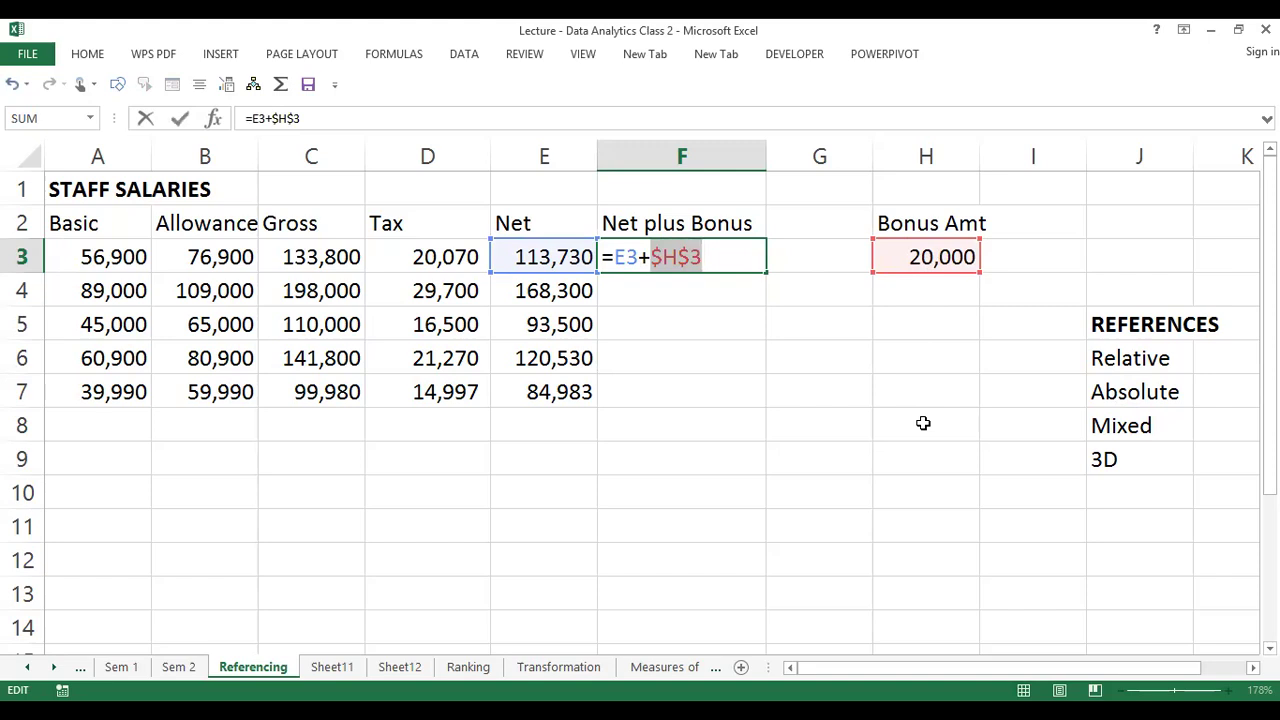
left_click(719, 256)
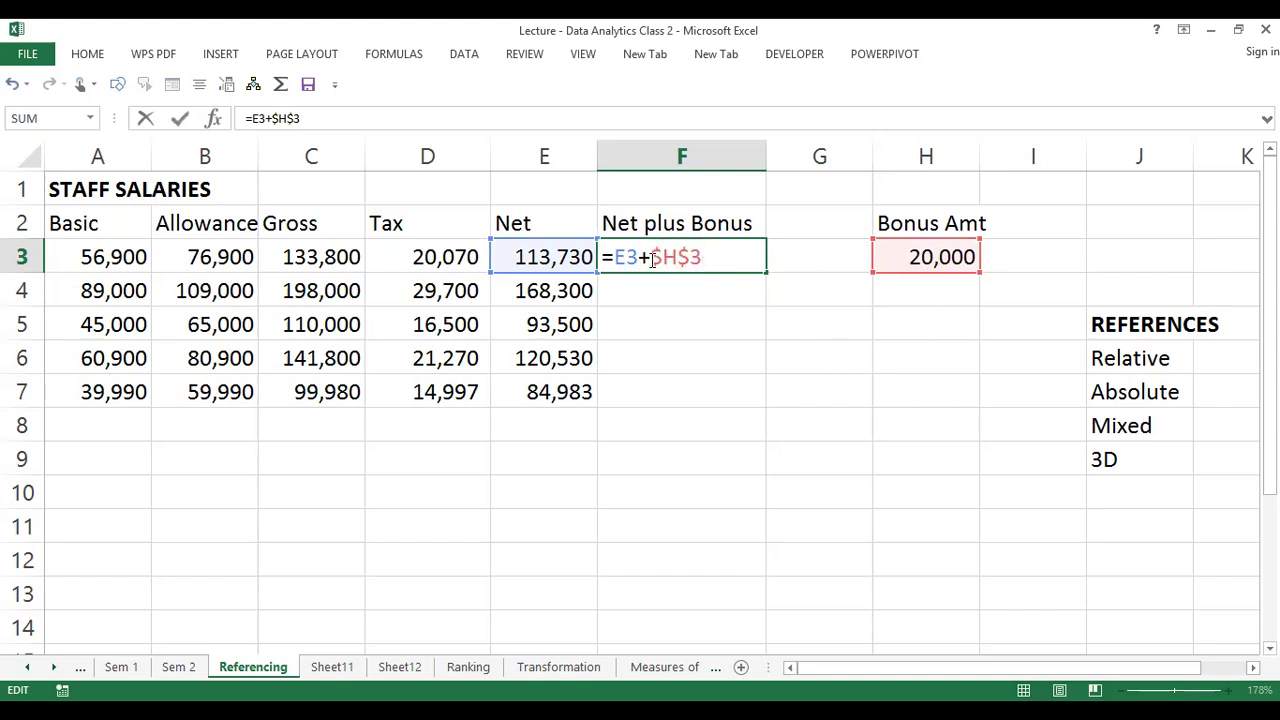
left_click_drag(651, 258, 660, 258)
left_click(682, 259)
left_click_drag(663, 257, 656, 257)
left_click(687, 258)
left_click(705, 262)
key("Return")
Copy the Net plus Bonus formula from F3 down to F7
left_click(695, 257)
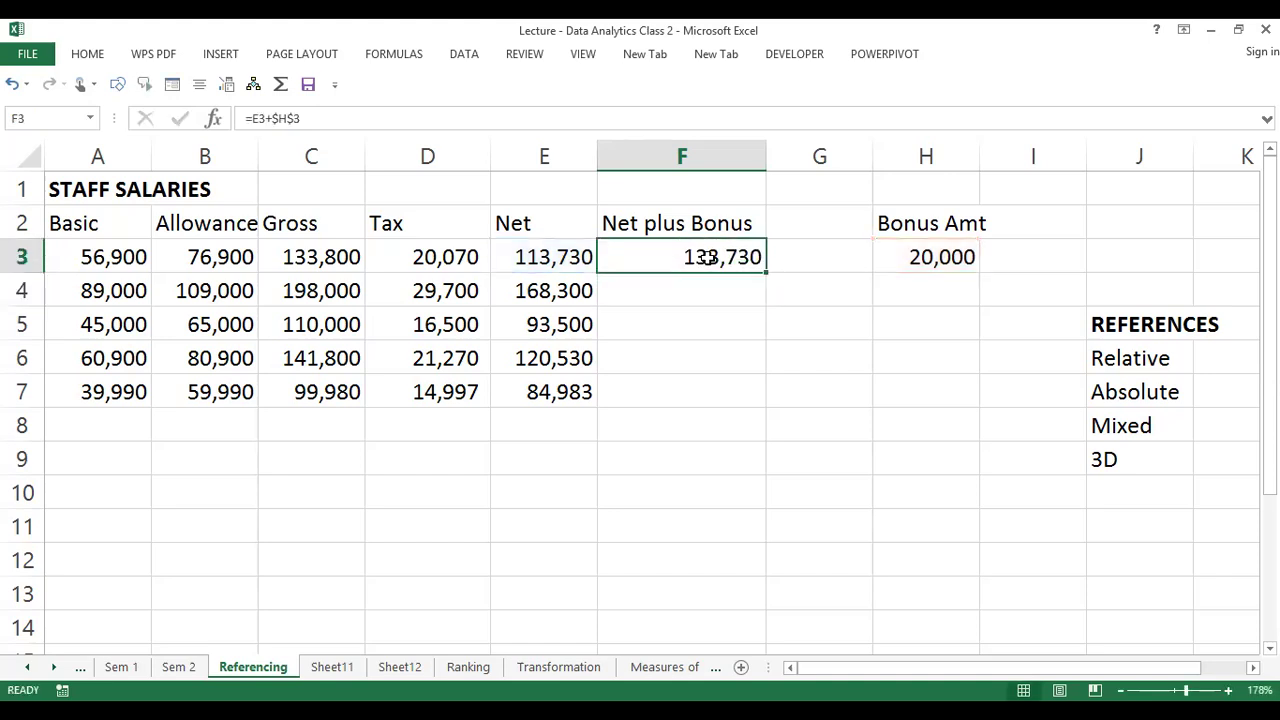
double_click(763, 273)
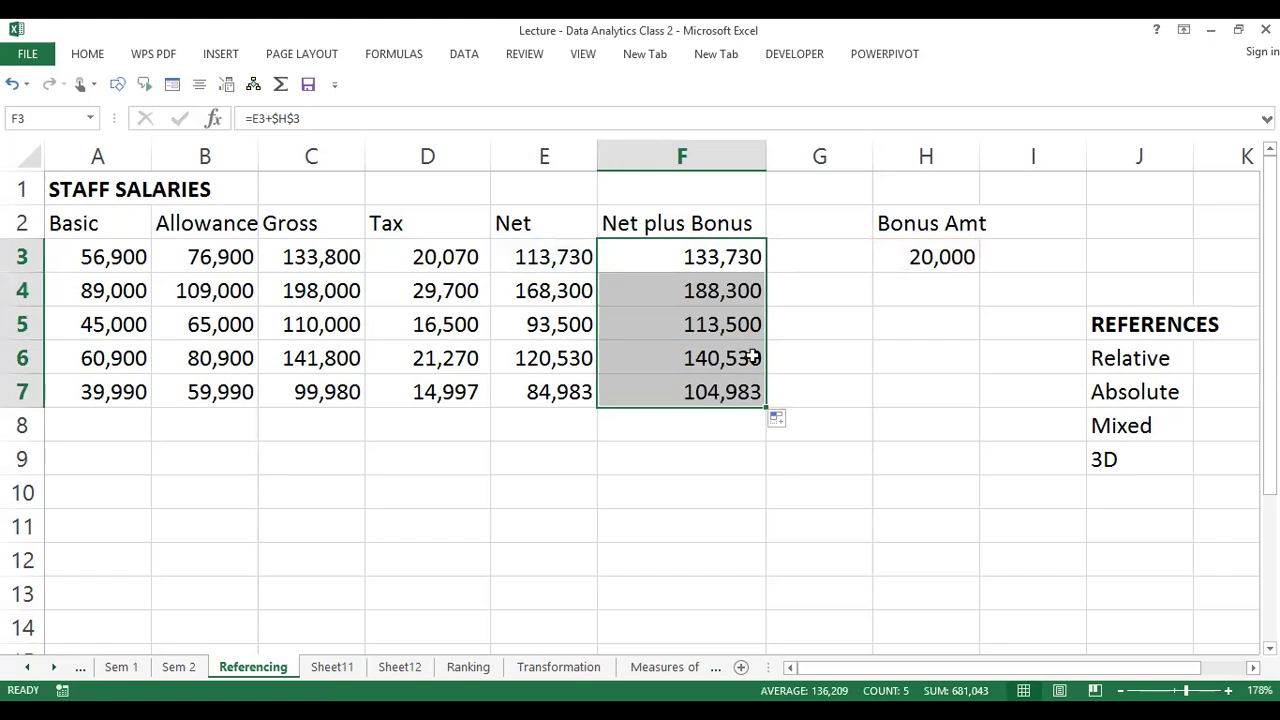
left_click(808, 357)
Inspect the formulas in F3 and F4 to compare their relative Net references and absolute bonus reference
left_click(731, 262)
key("F2")
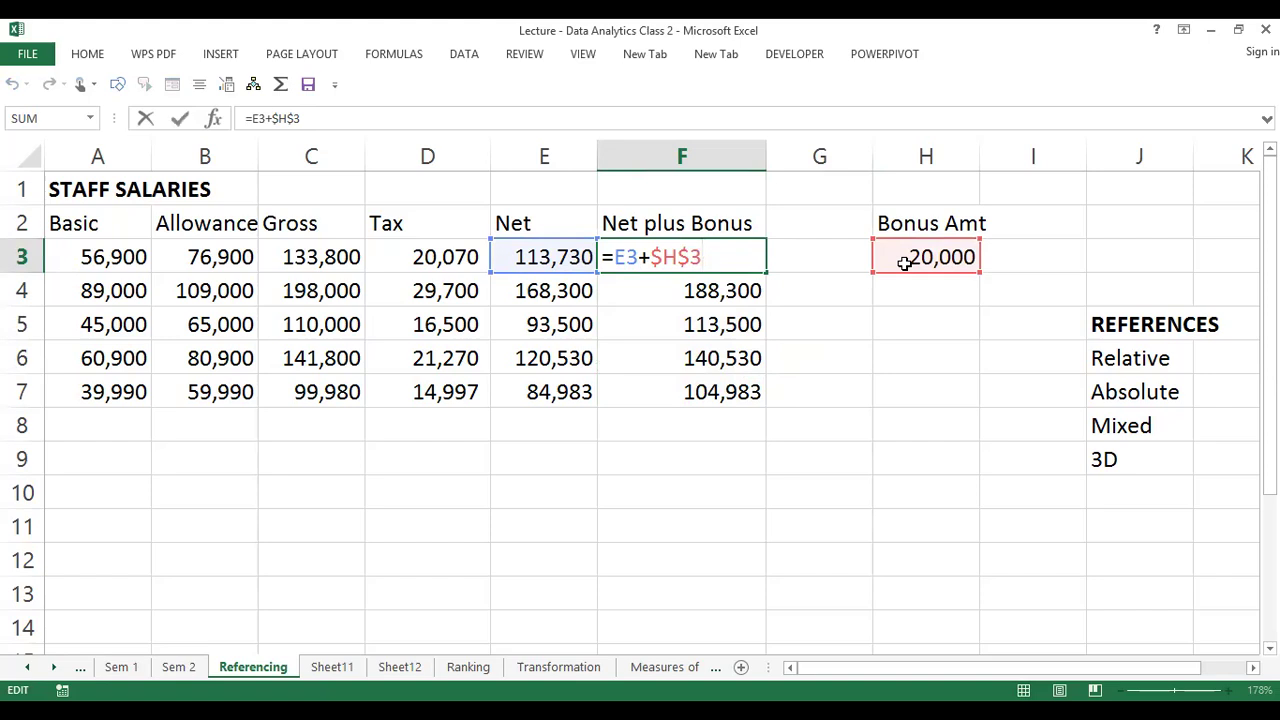
key("ctrl+Return")
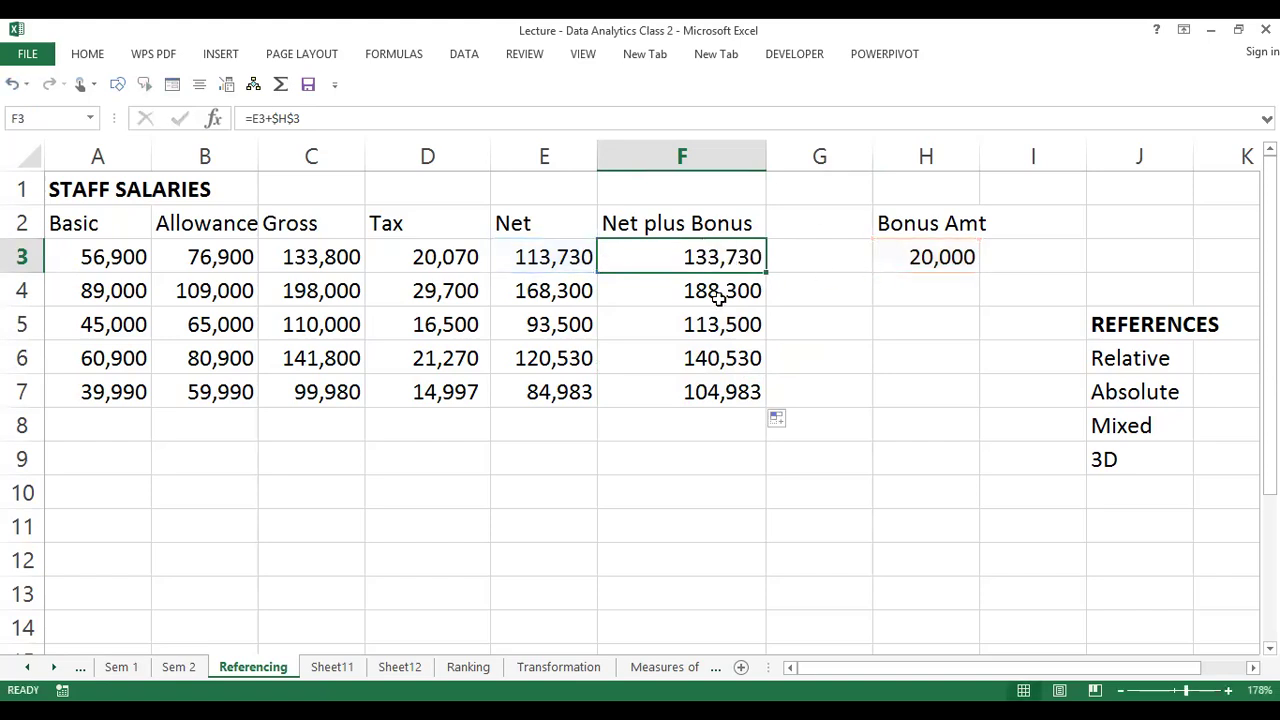
double_click(724, 294)
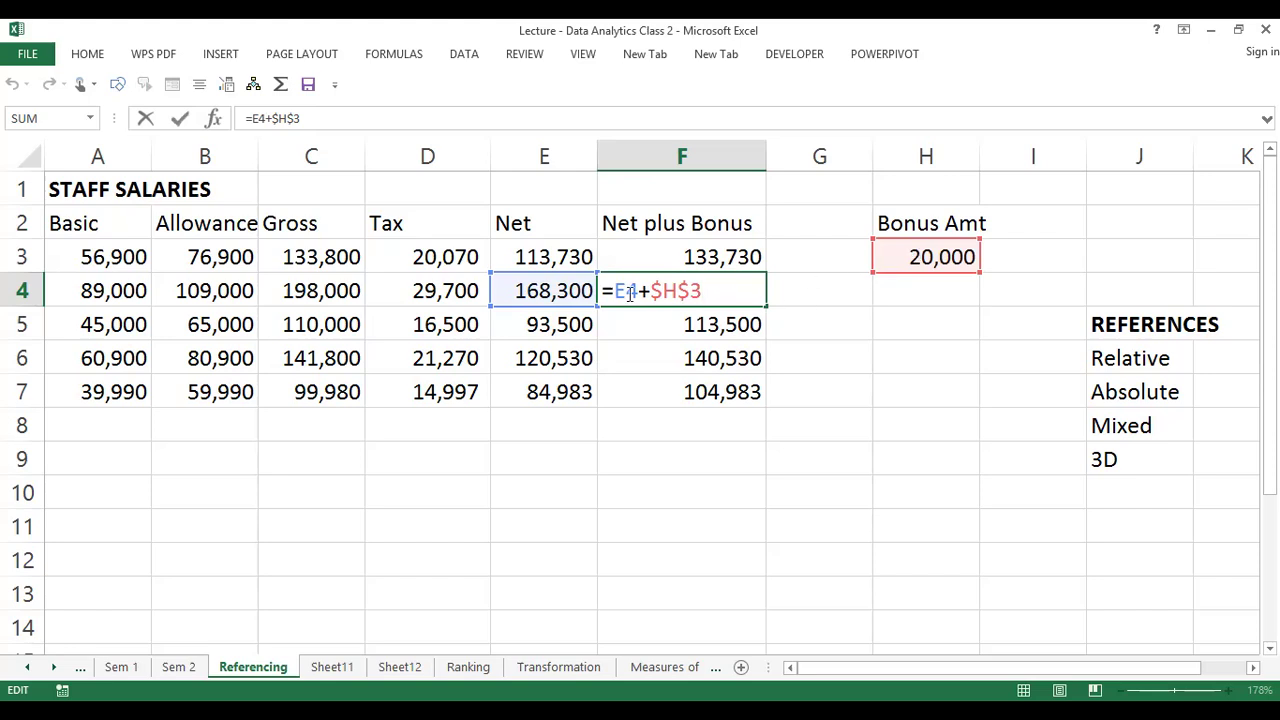
left_click_drag(662, 294, 653, 294)
key("Escape")
Inspect the formulas in F5 and F7, checking the $H$3 part of each
double_click(697, 329)
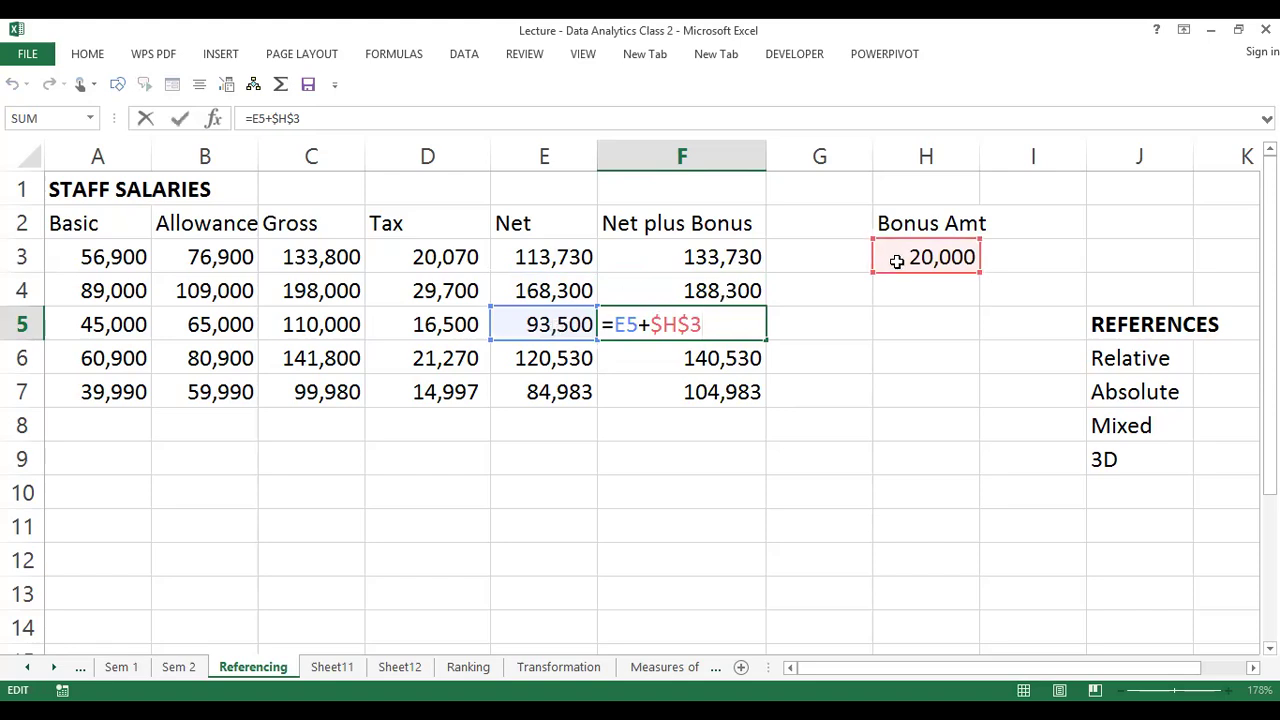
left_click(731, 391)
double_click(723, 405)
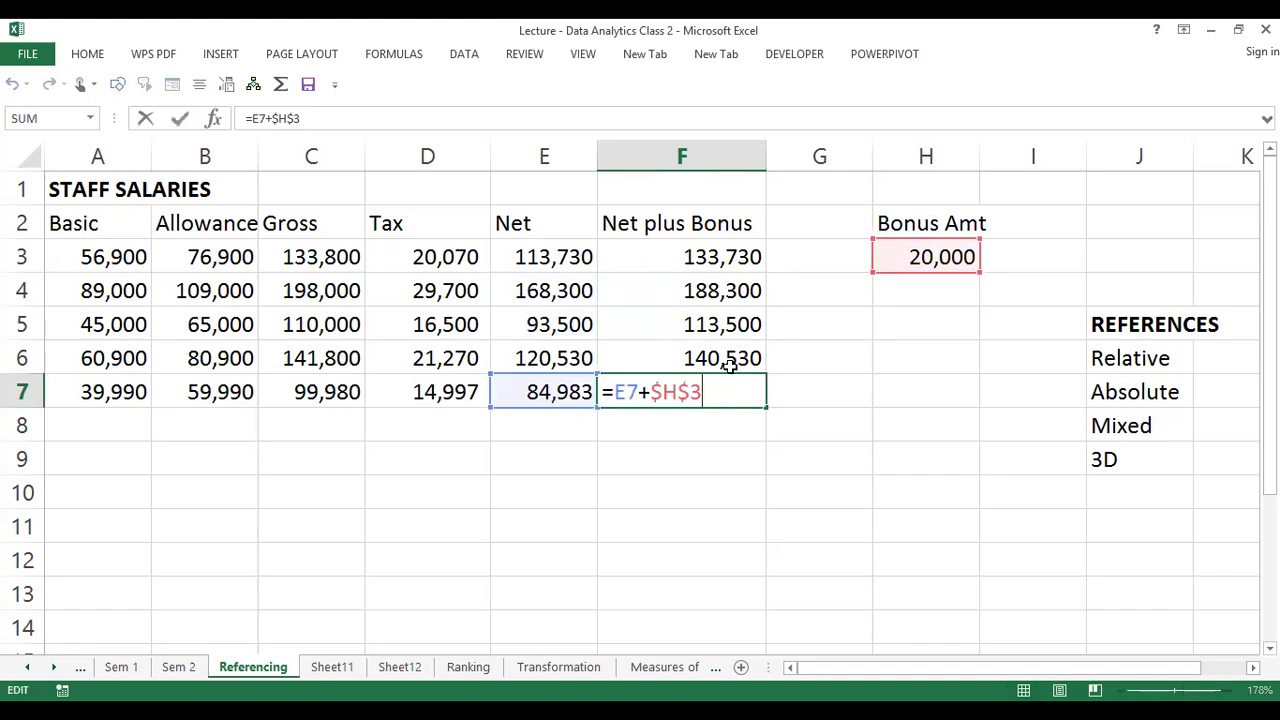
left_click_drag(705, 391, 648, 397)
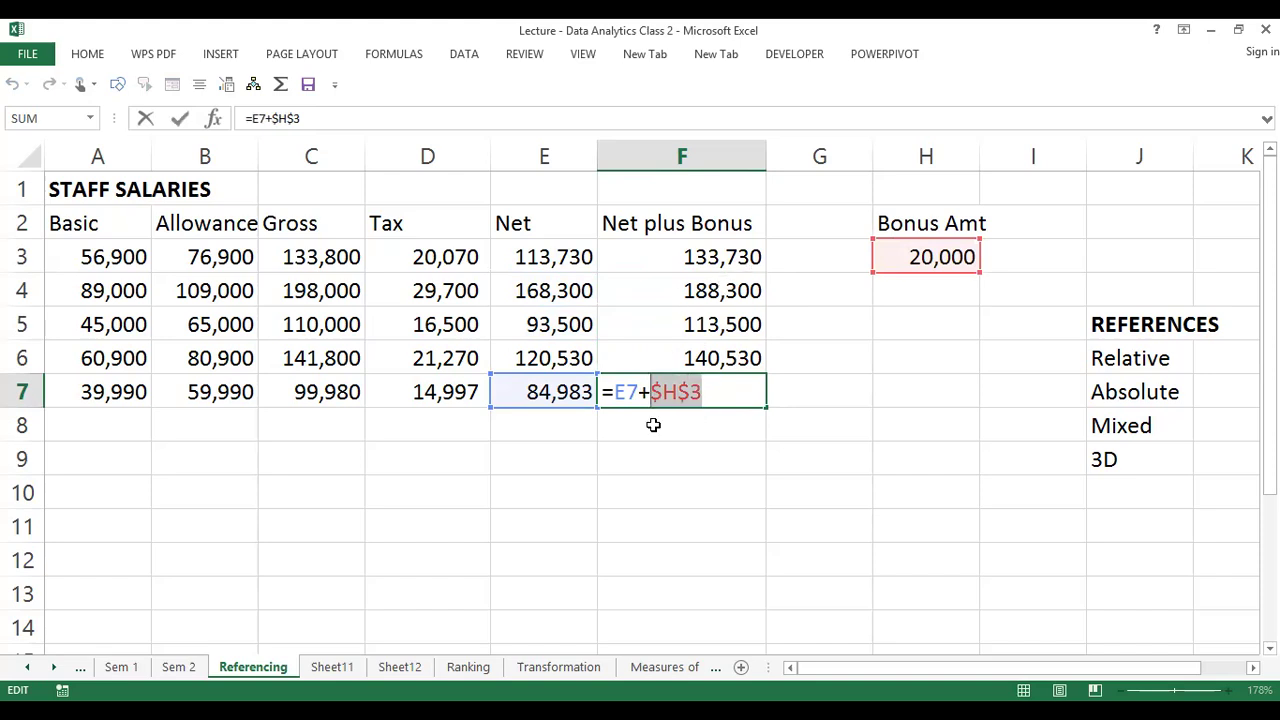
left_click_drag(705, 397, 656, 394)
key("Return")
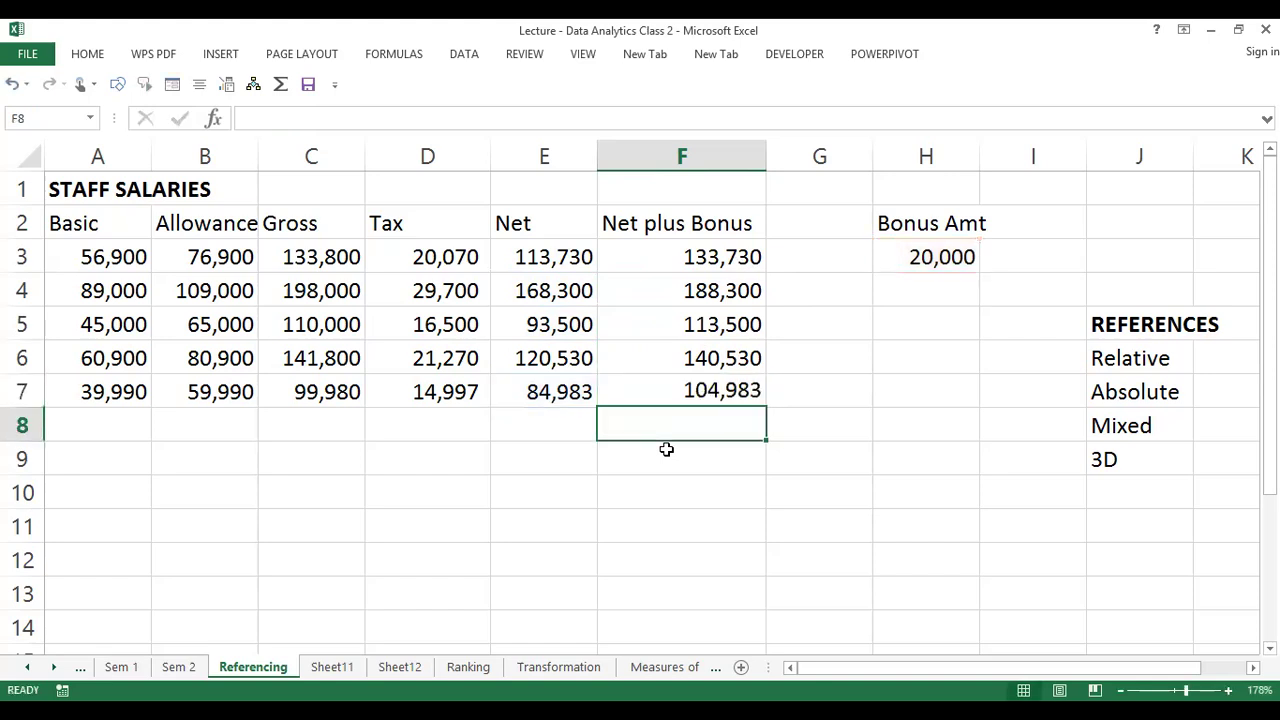
Inspect the Net plus Bonus formula in F7 and relate its $H$3 reference to the Absolute entry in the references list
double_click(741, 381)
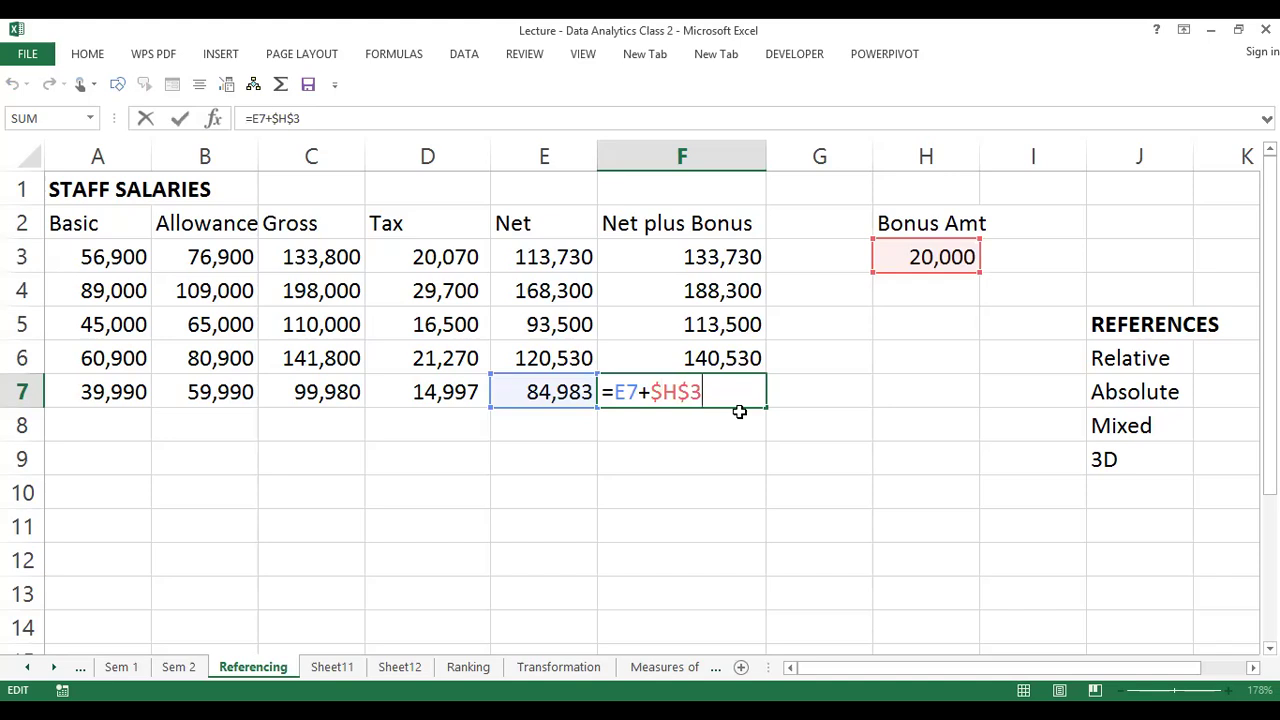
key("Escape")
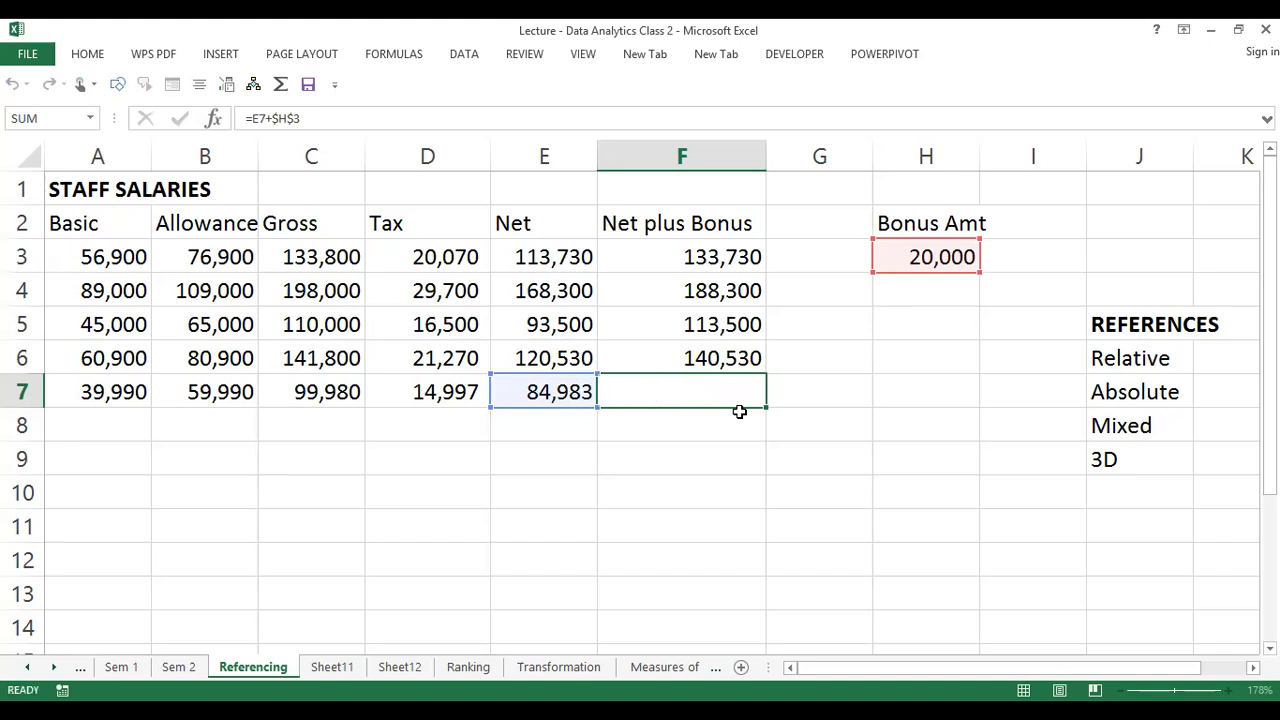
left_click(813, 393)
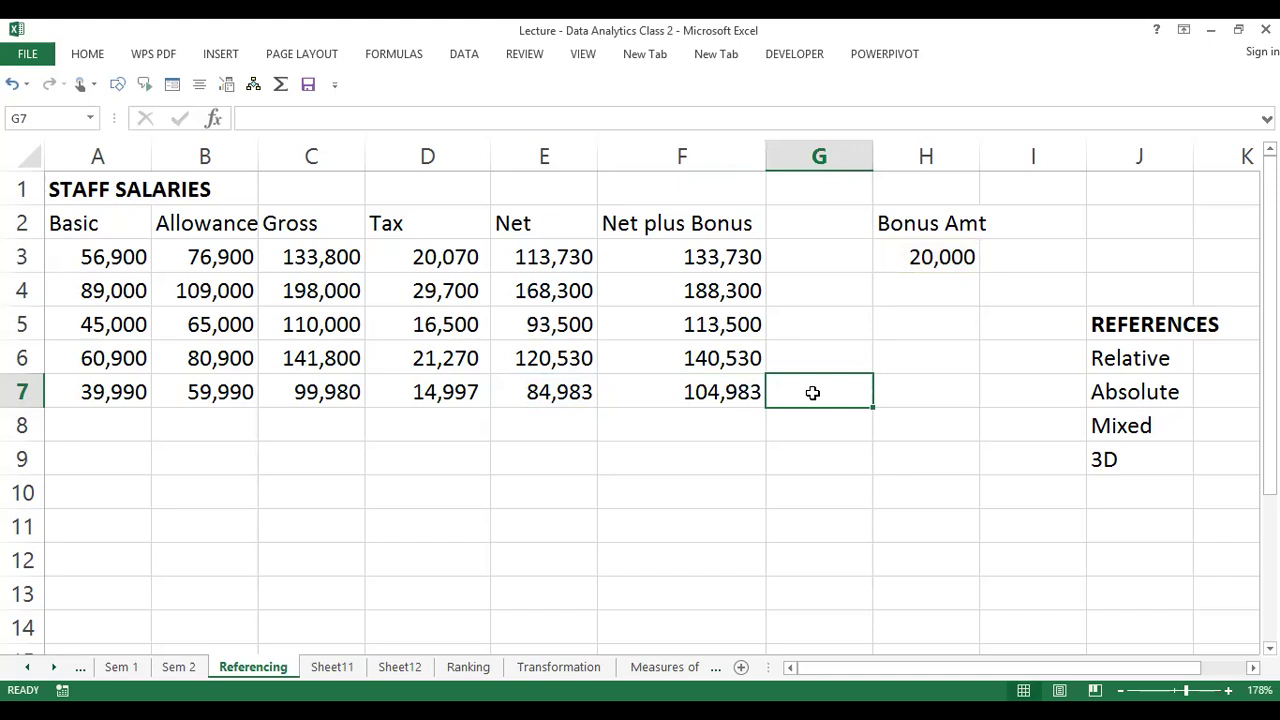
left_click(1133, 380)
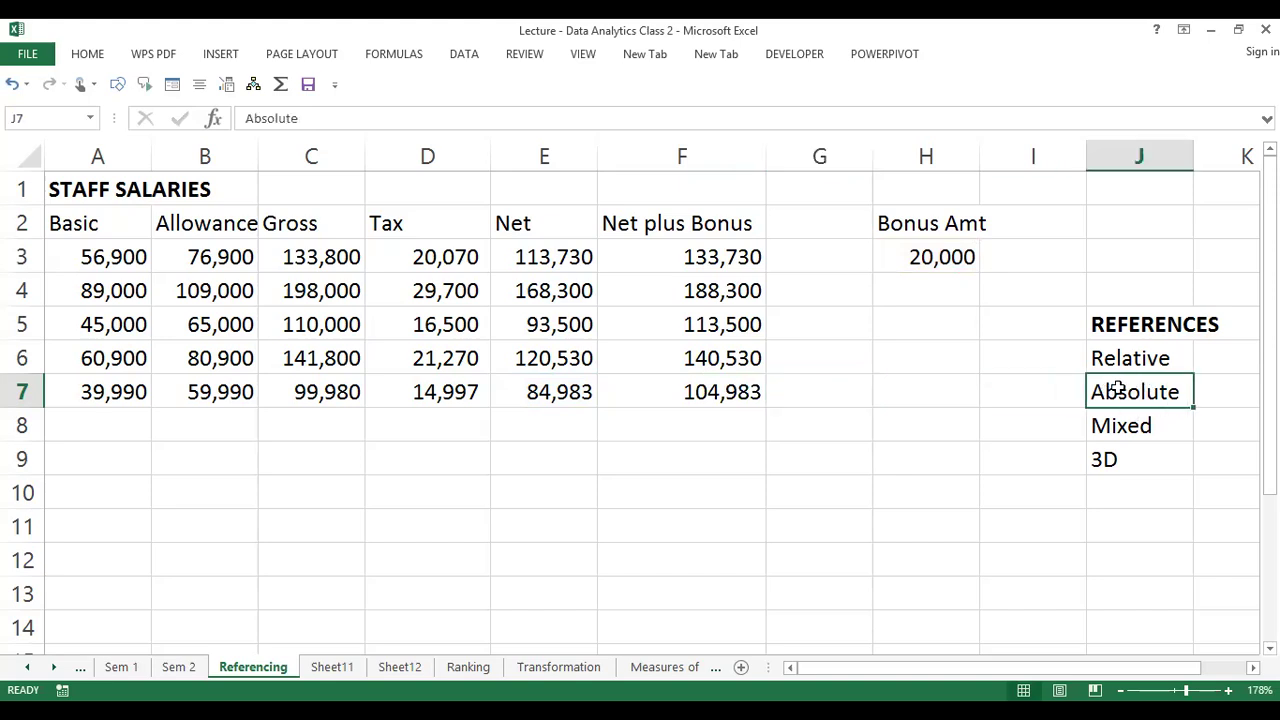
double_click(748, 393)
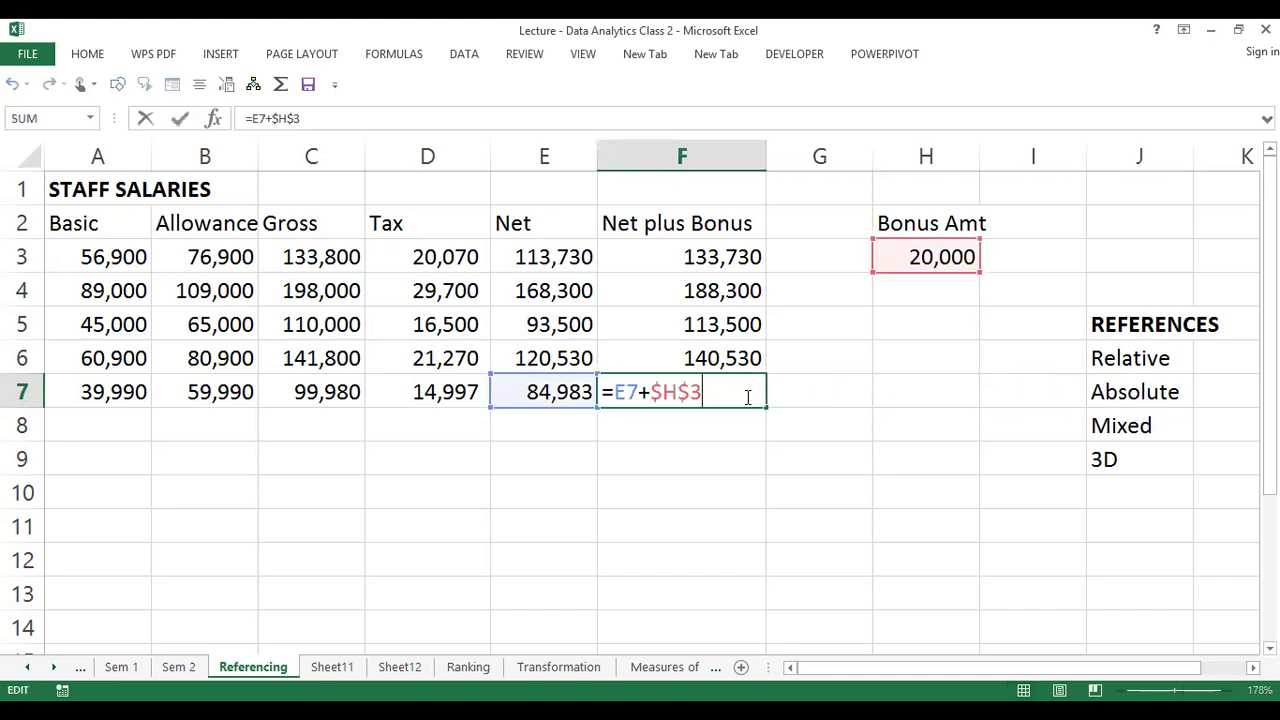
key("Escape")
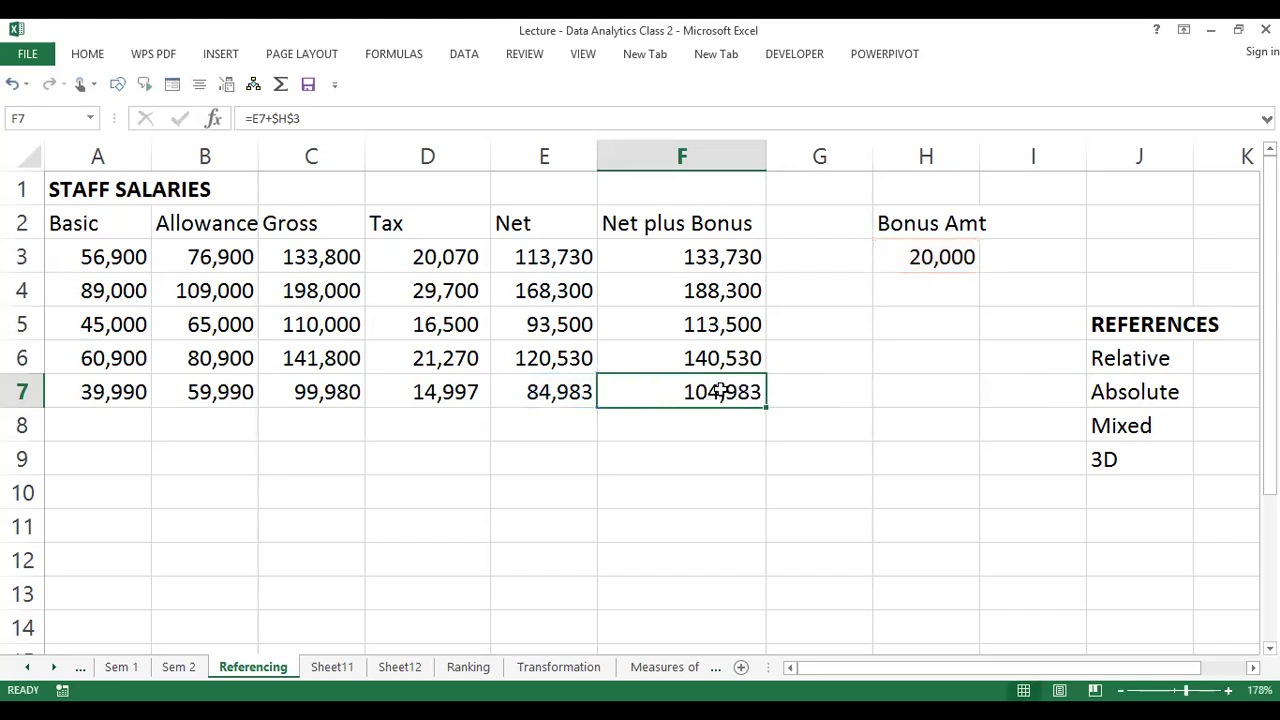
double_click(721, 391)
key("Escape")
Examine the bonus reference in F3, highlighting its fixed column part $H and fixed row part $3 separately
left_click(723, 257)
double_click(723, 257)
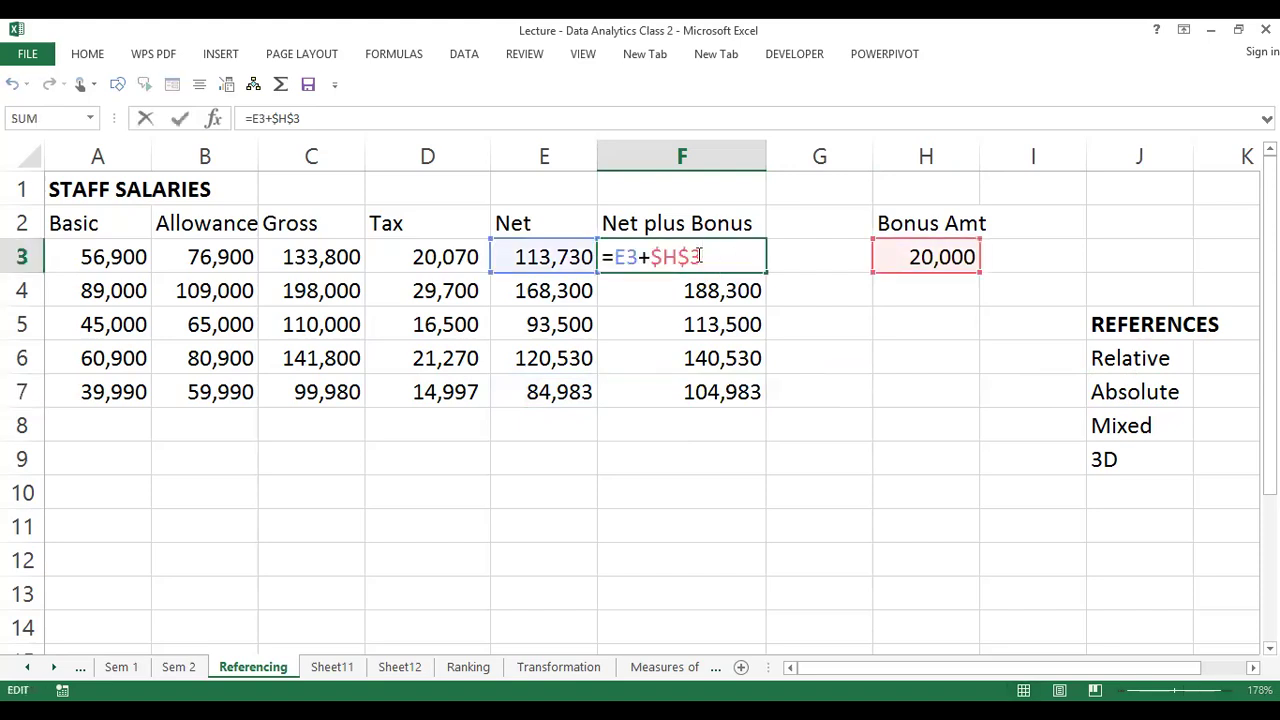
left_click_drag(677, 258, 650, 259)
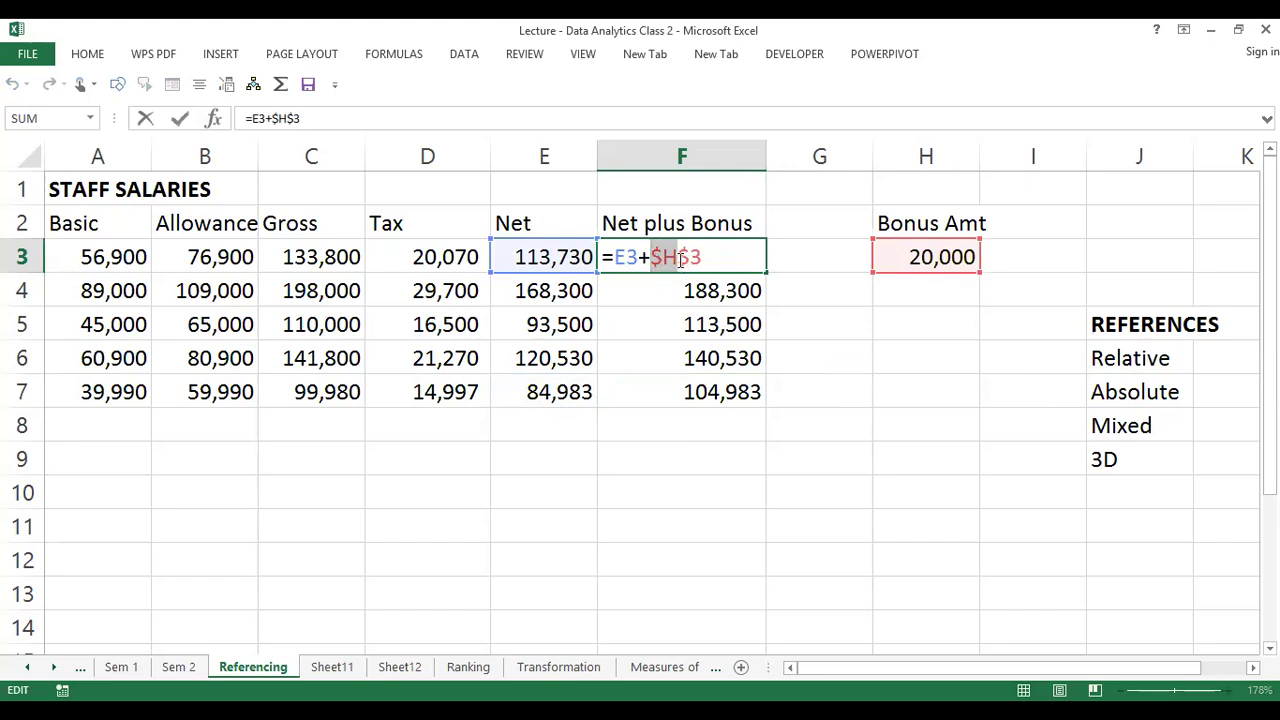
left_click_drag(678, 259, 702, 258)
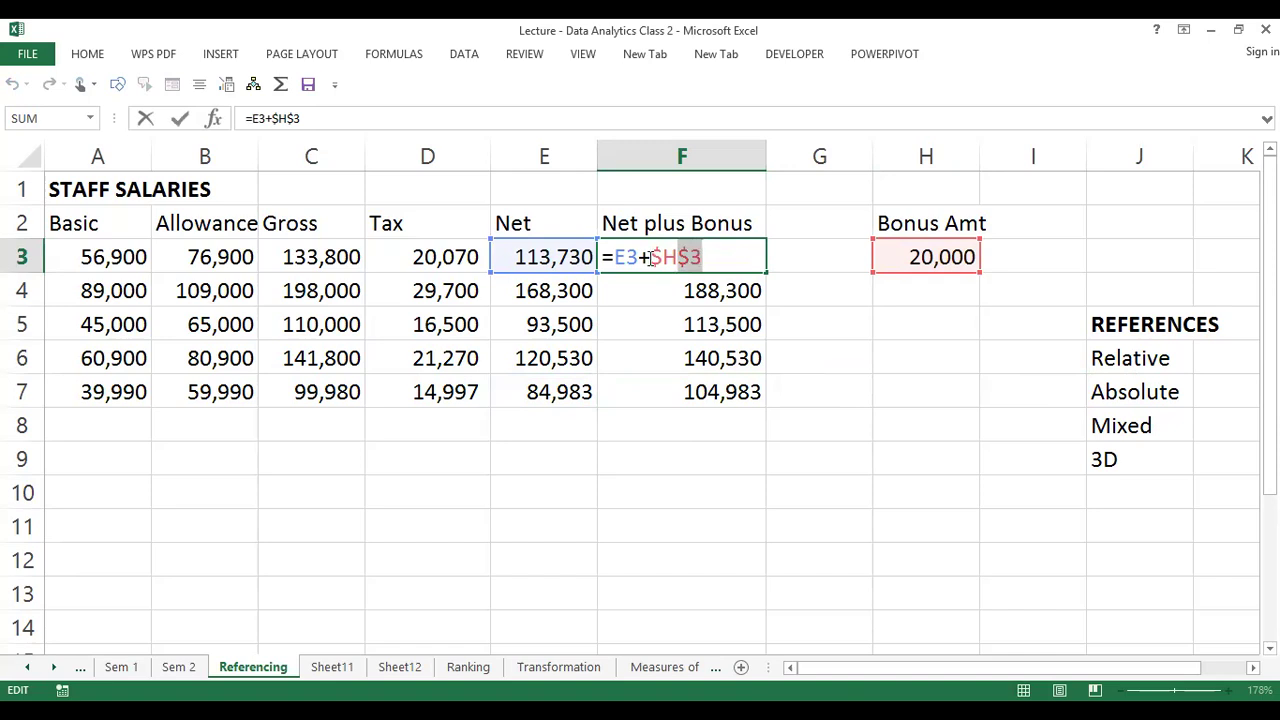
left_click(674, 258)
mouse_move(678, 258)
left_mouse_down()
mouse_move(650, 258)
mouse_move(703, 259)
left_mouse_up()
key("ctrl+Return")
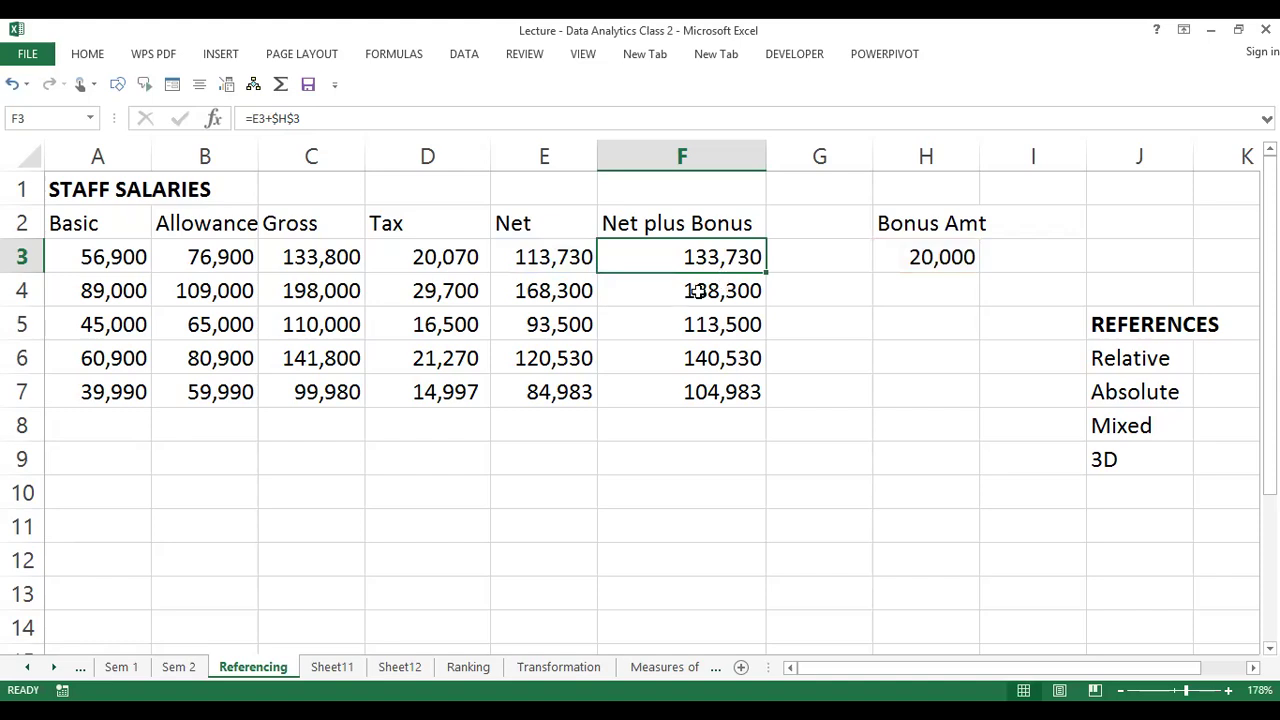
Inspect the Net formulas in E3 through E6 to see how their relative references behave
double_click(573, 256)
key("Escape")
double_click(567, 290)
key("Escape")
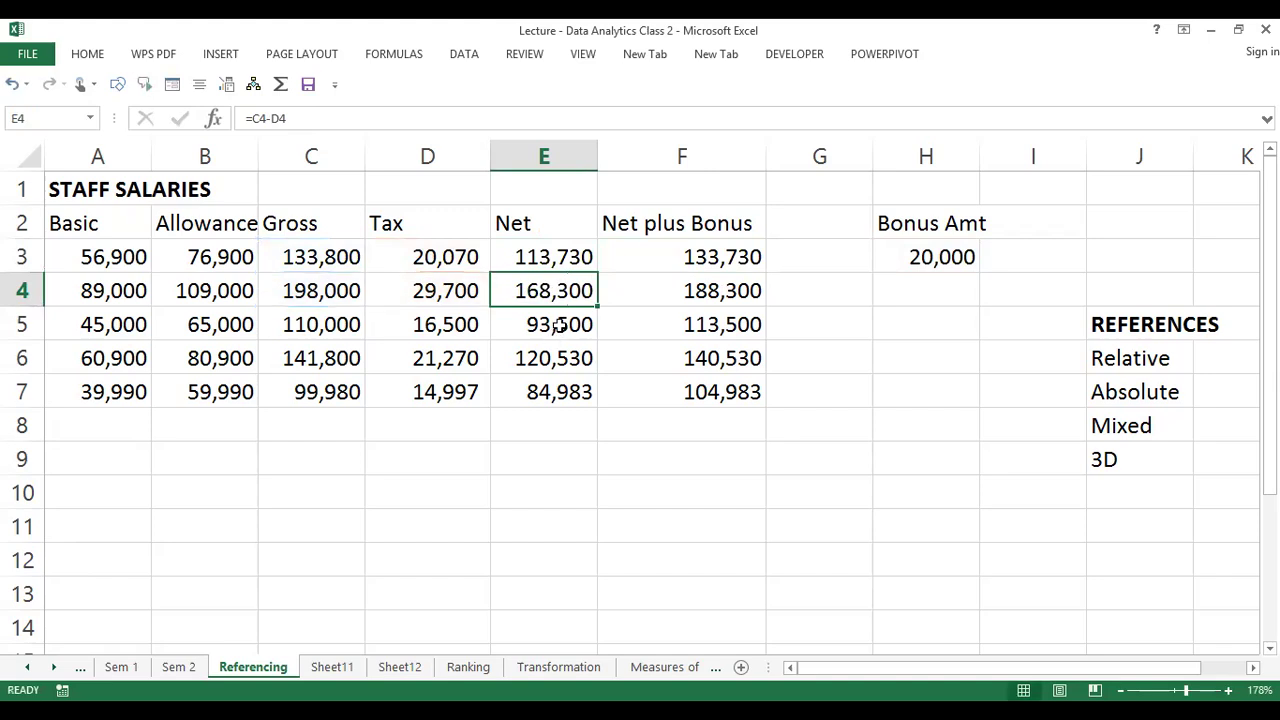
left_click(562, 324)
double_click(562, 324)
key("Escape")
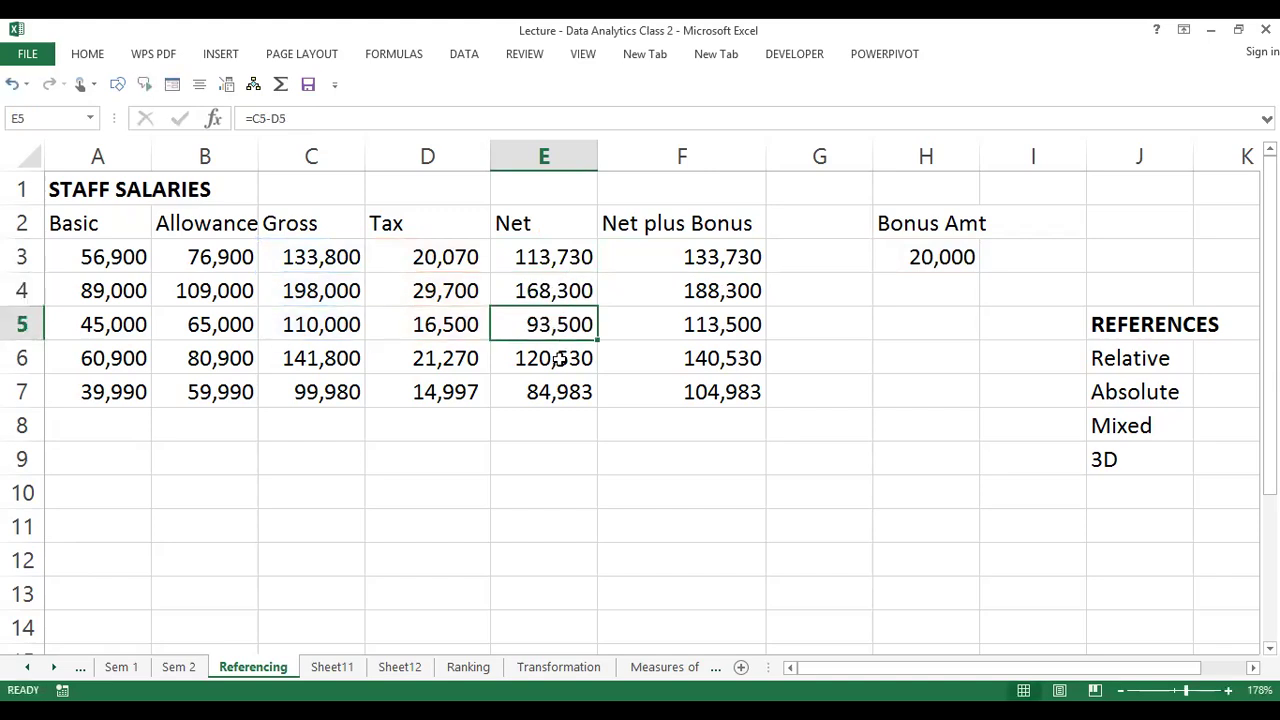
double_click(558, 360)
key("Escape")
Recheck the Net formulas in E3, E4 and E5, comparing their Gross and Tax references row by row
double_click(574, 256)
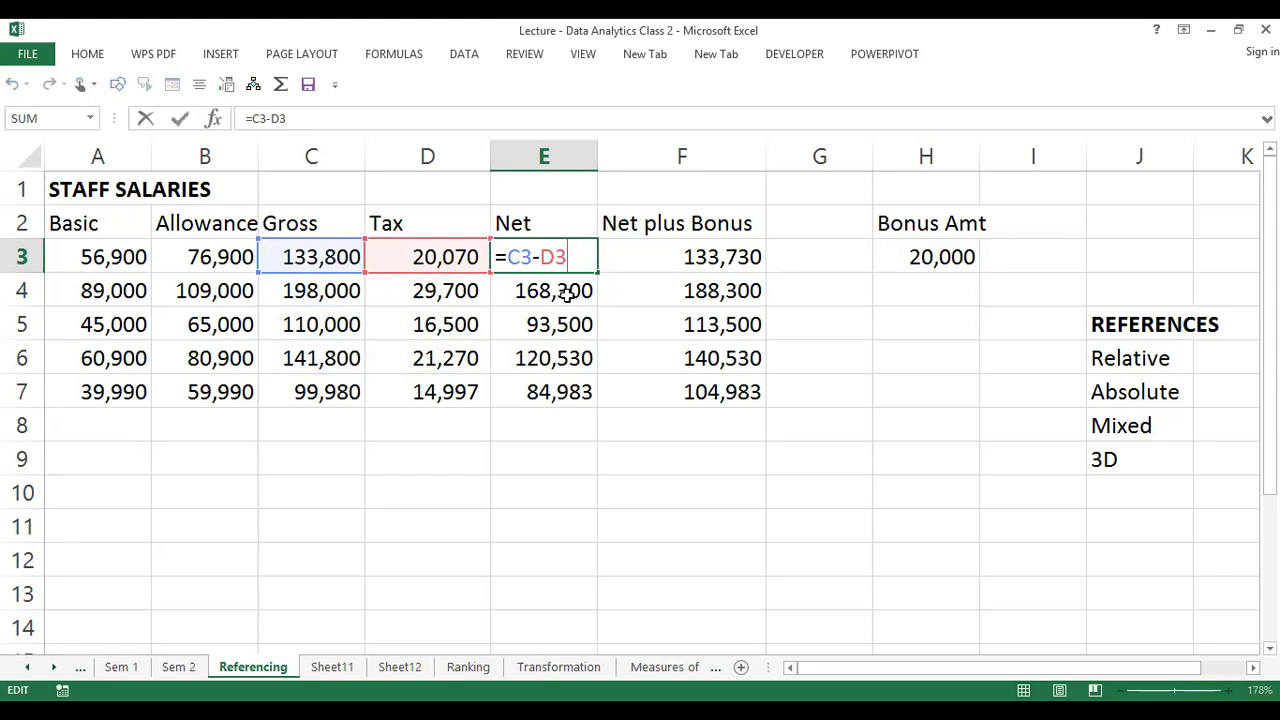
key("Return")
double_click(567, 290)
key("Escape")
double_click(565, 326)
key("Escape")
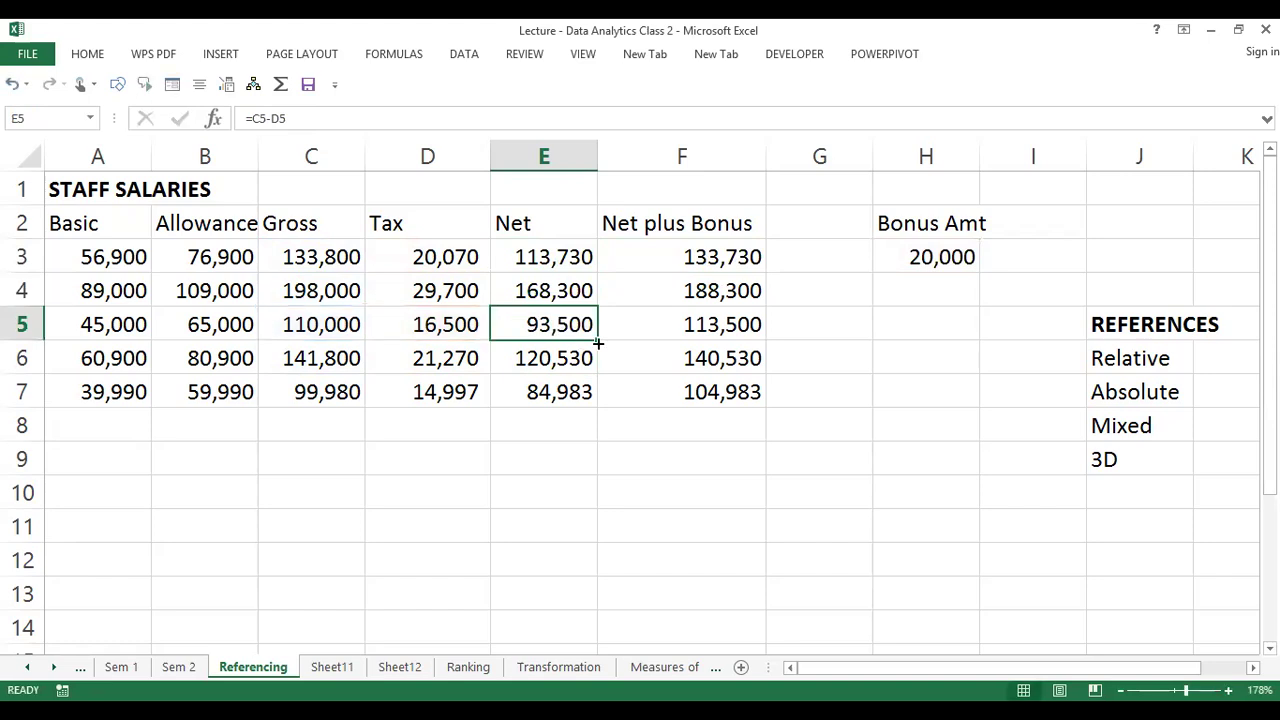
Copy the Net plus Bonus formula with the absolute bonus reference from F3 down to F7 again
left_click(737, 290)
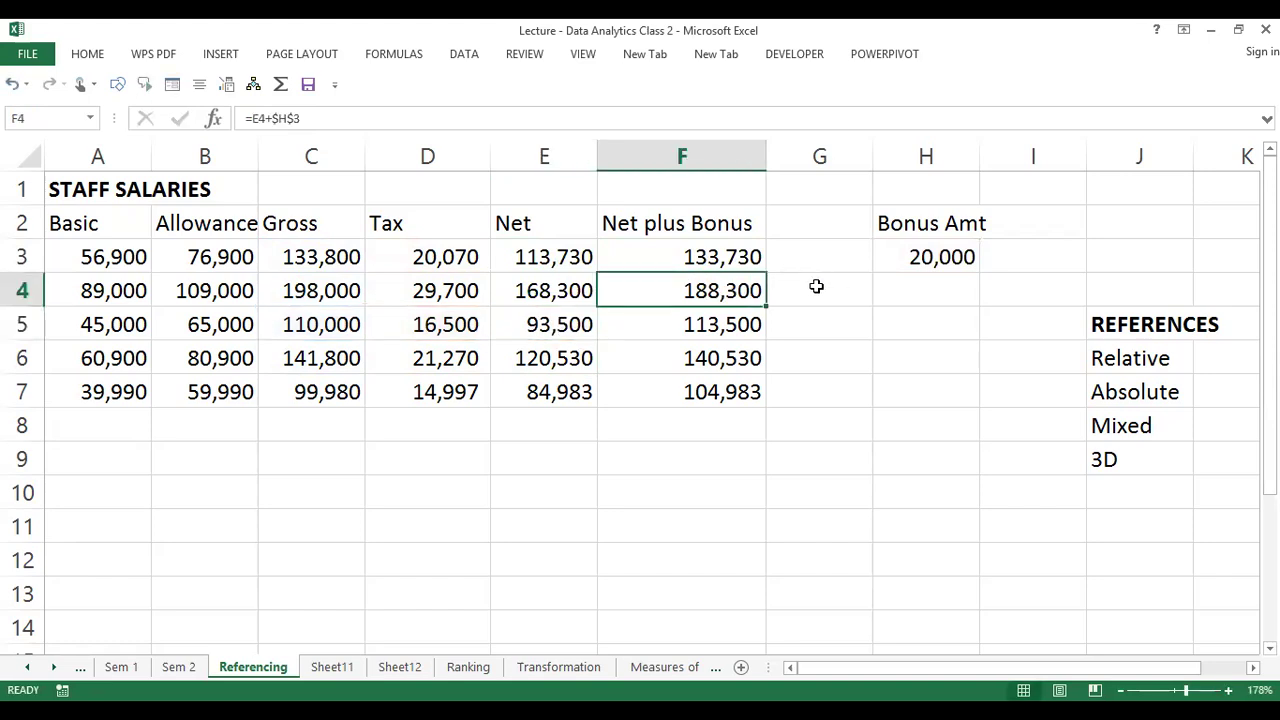
left_click(752, 258)
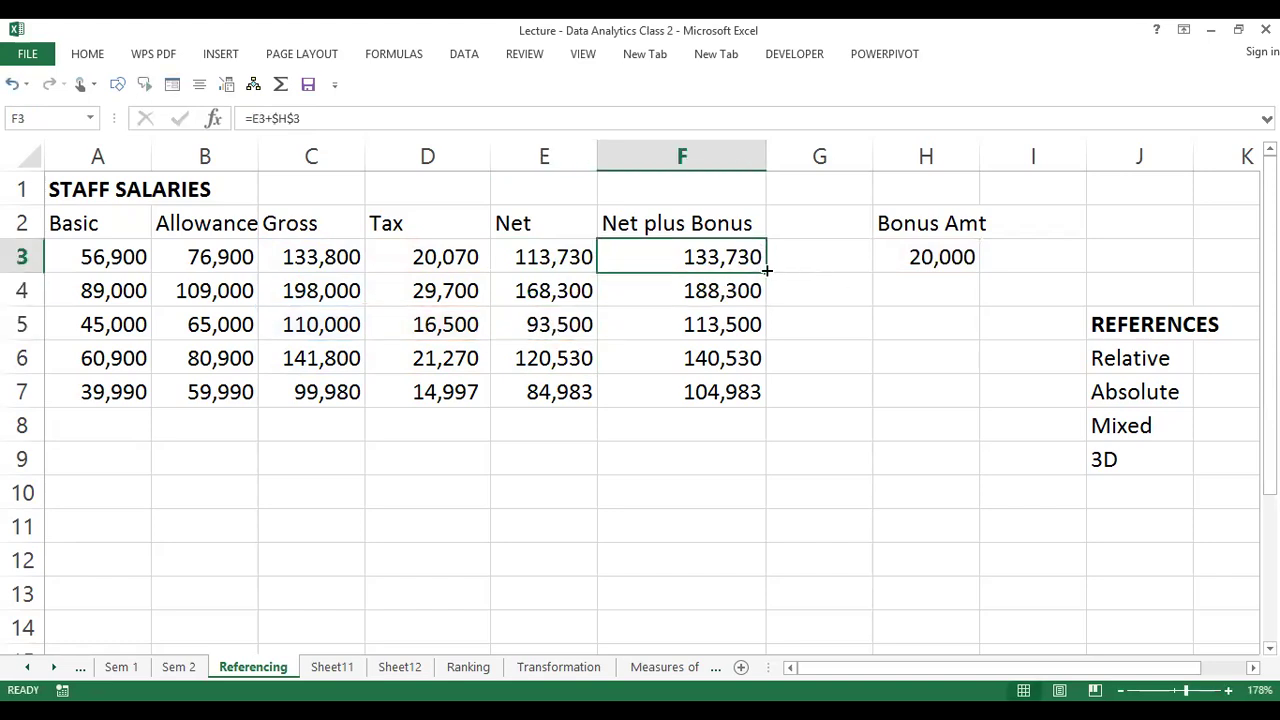
left_click_drag(766, 272, 748, 394)
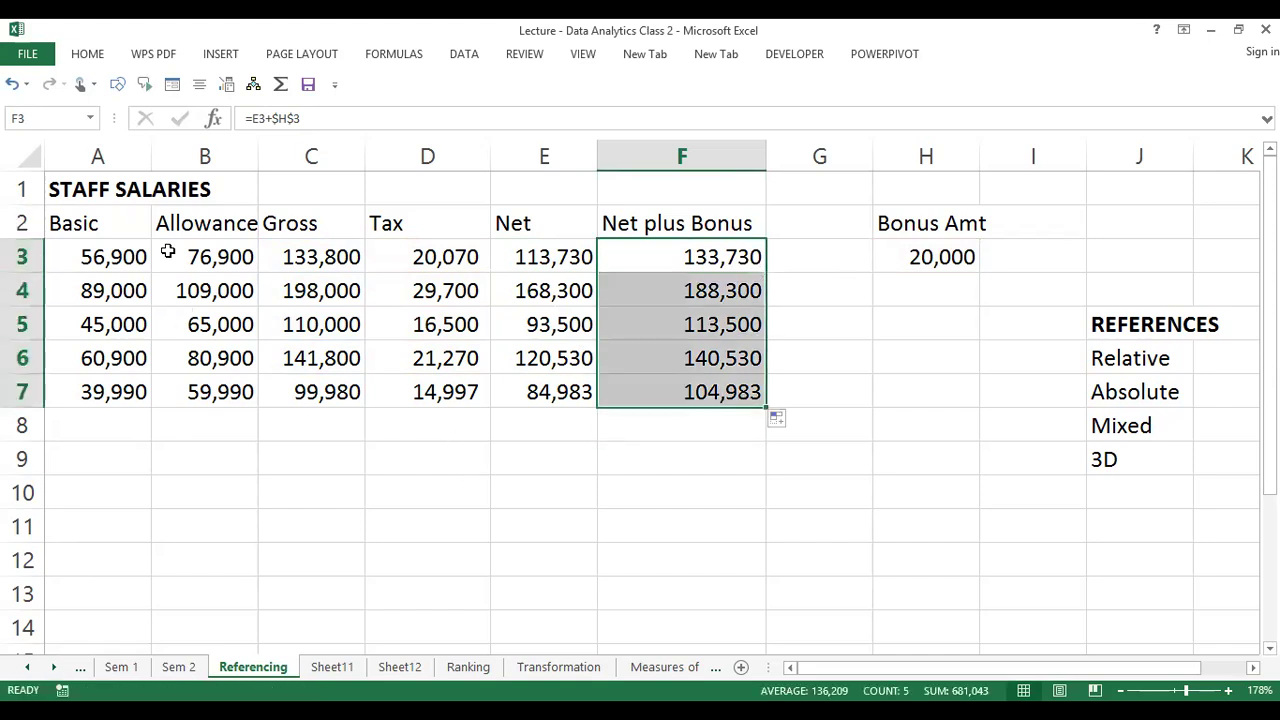
Inspect the Net plus Bonus formulas in F3 through F7, comparing the Net reference with the absolute bonus reference
left_click(663, 258)
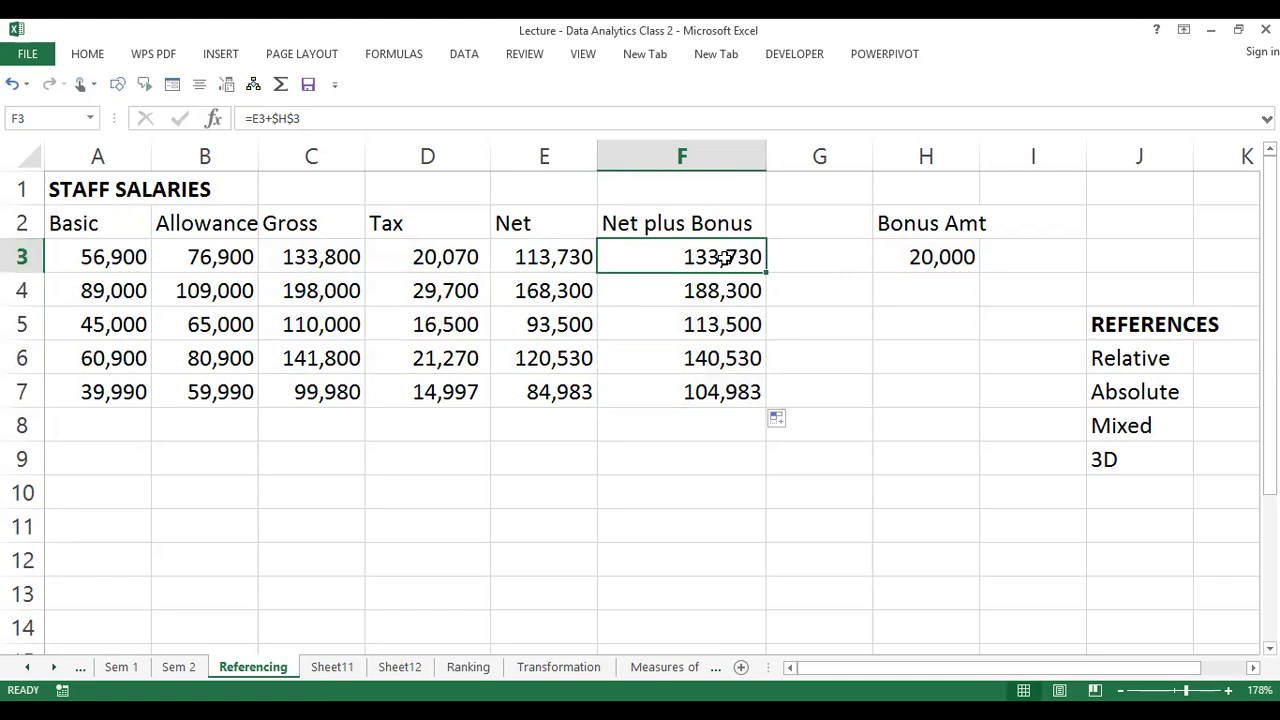
double_click(729, 257)
key("Return")
double_click(731, 291)
key("Escape")
double_click(727, 318)
key("Escape")
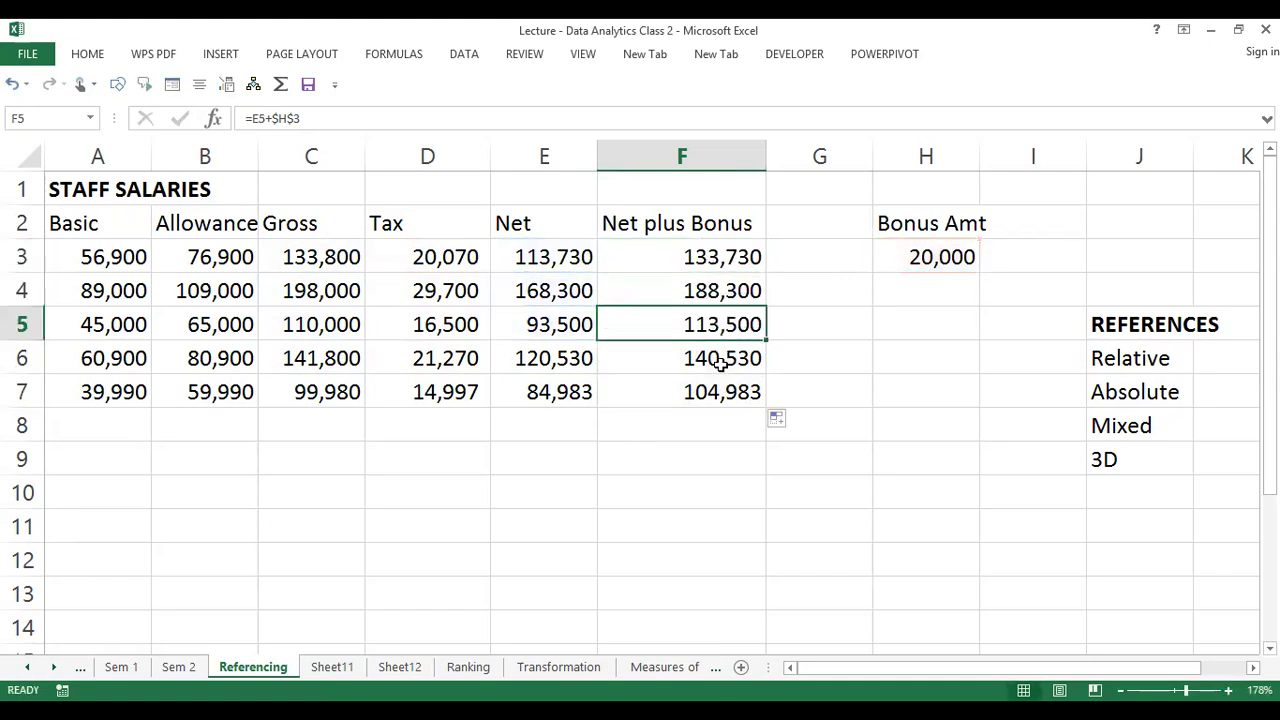
double_click(722, 360)
key("Escape")
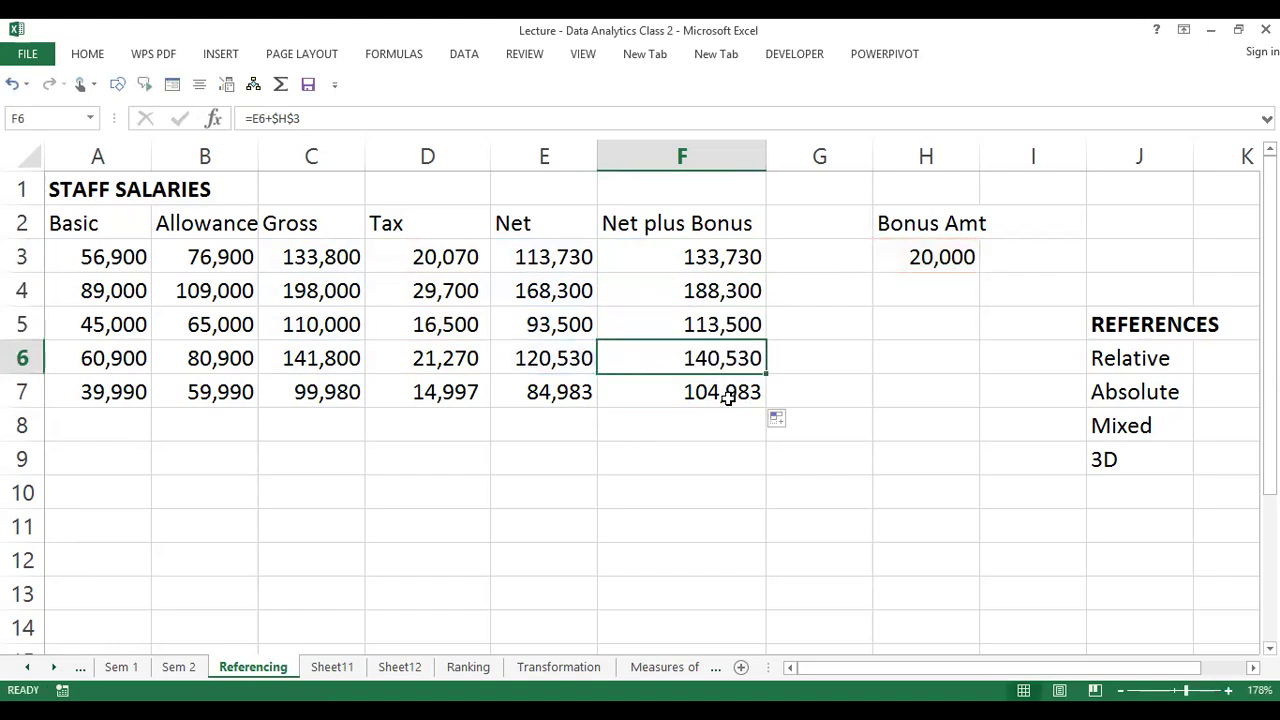
double_click(729, 396)
key("Escape")
Change the formula in F3 to the mixed reference =E3+H$3 and copy it down to F7
double_click(741, 257)
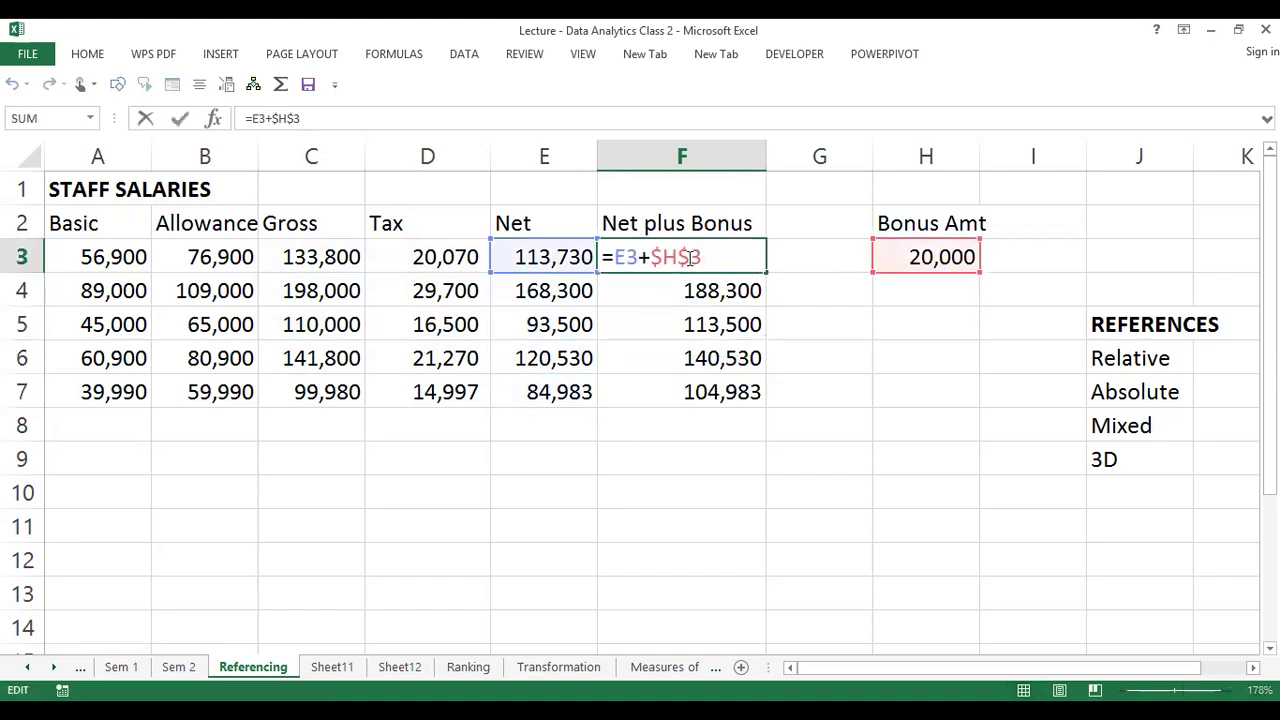
left_click(690, 257)
key("BackSpace")
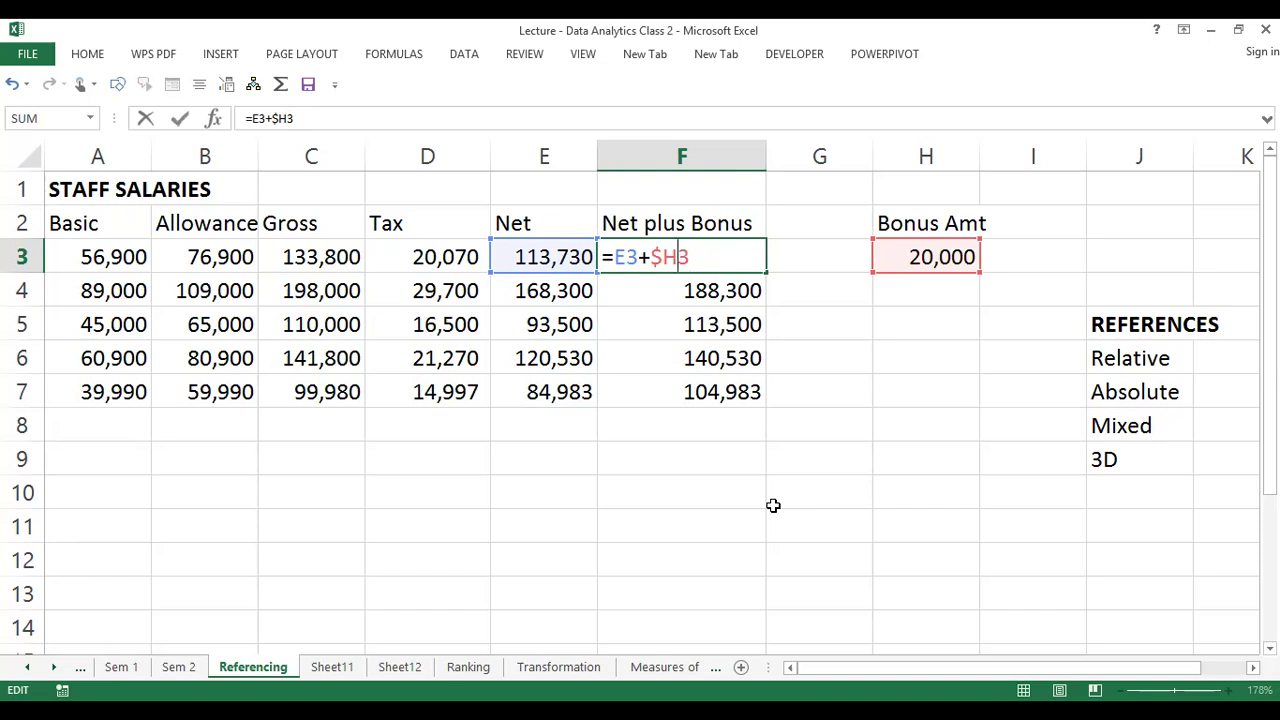
type("$")
key("Left")
key("Left")
key("BackSpace")
key("Return")
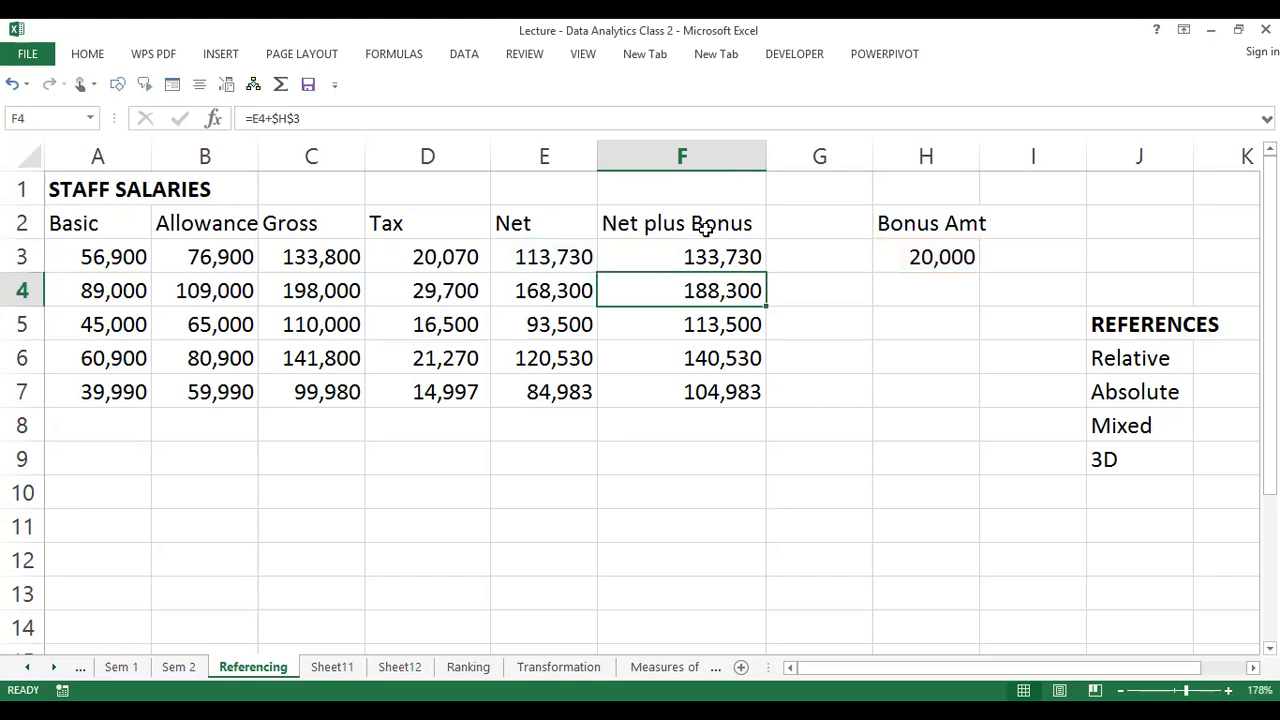
left_click(710, 260)
double_click(766, 272)
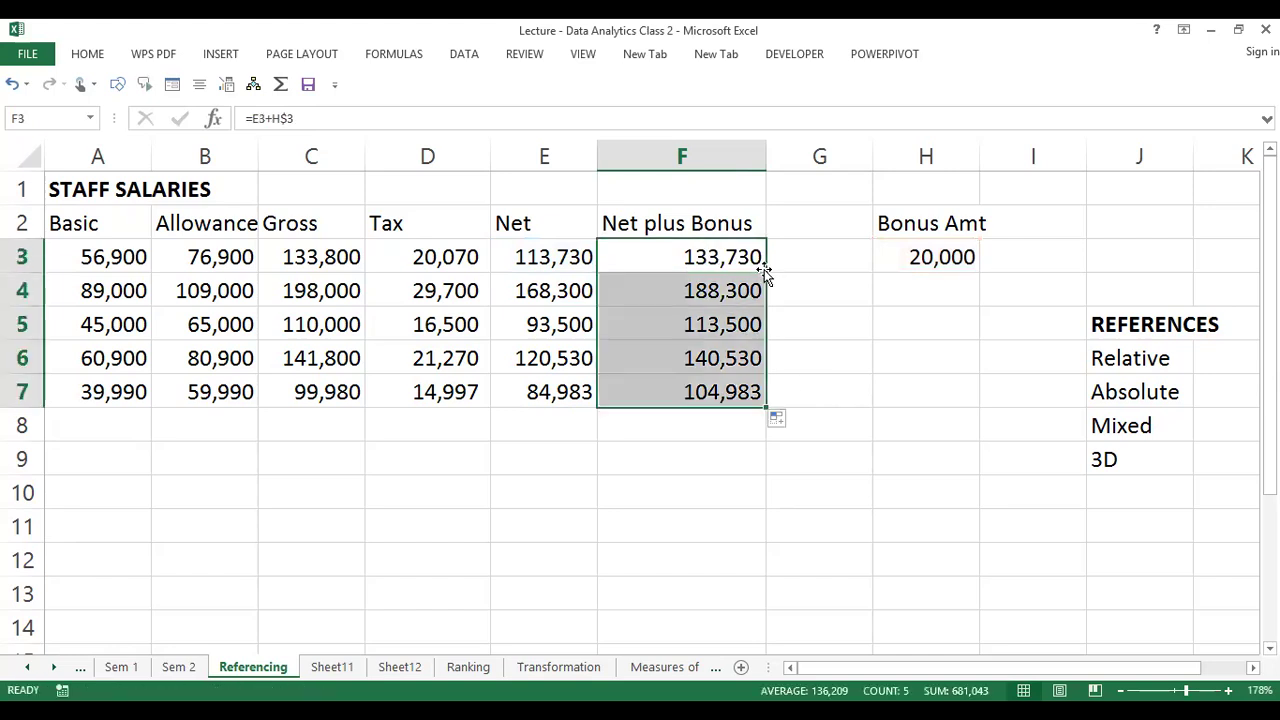
Inspect the copied formulas in F4 through F7, checking the H$3 part of each
left_click(719, 332)
double_click(719, 295)
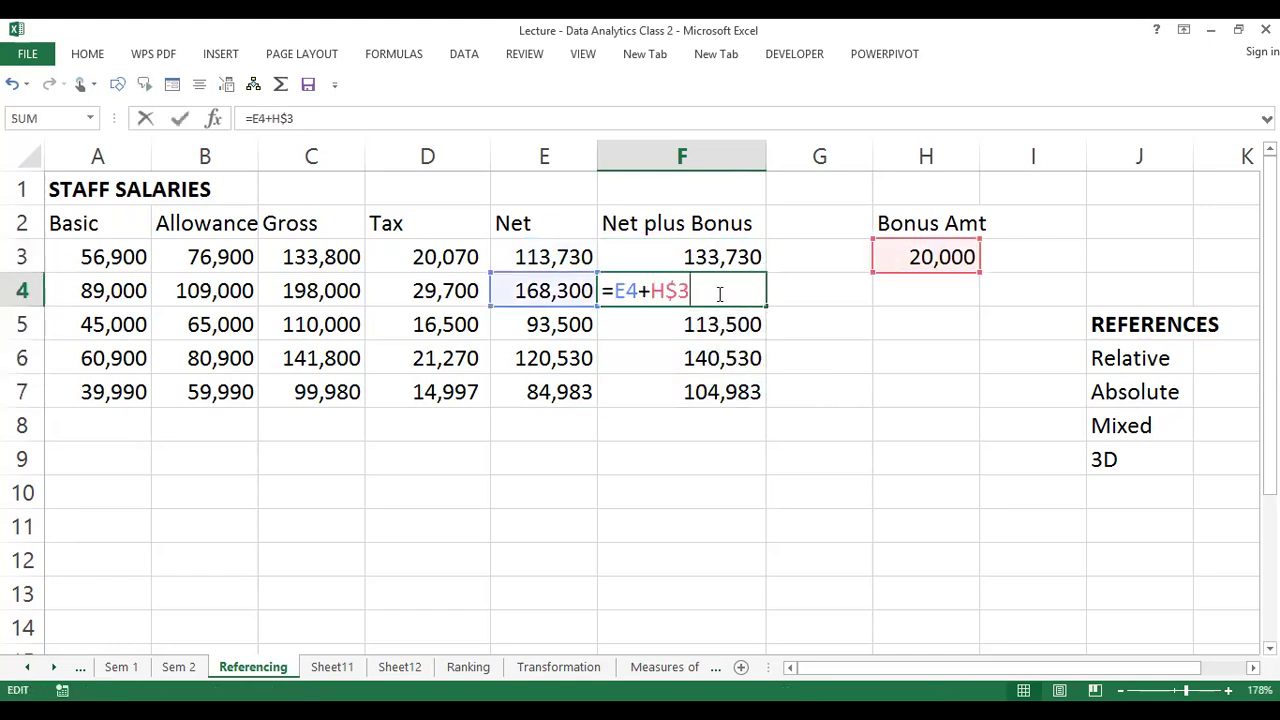
key("Escape")
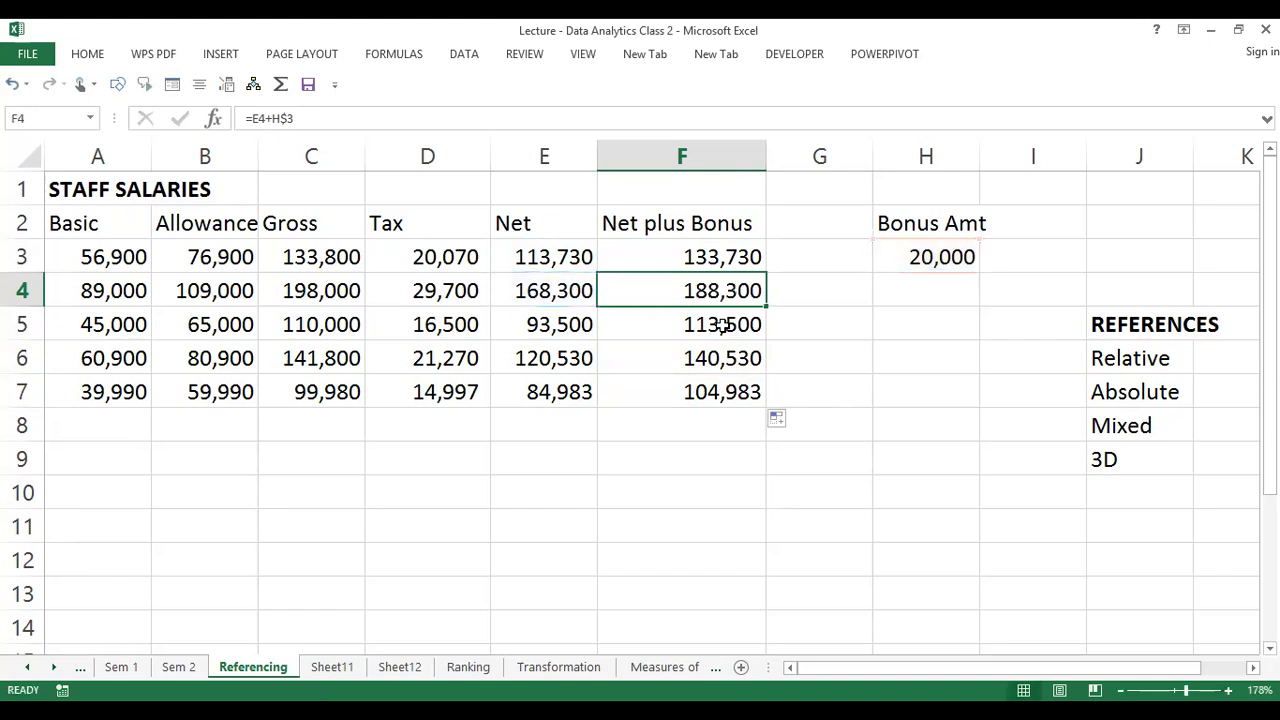
double_click(722, 325)
key("Escape")
left_click(723, 358)
double_click(723, 356)
key("Escape")
double_click(723, 392)
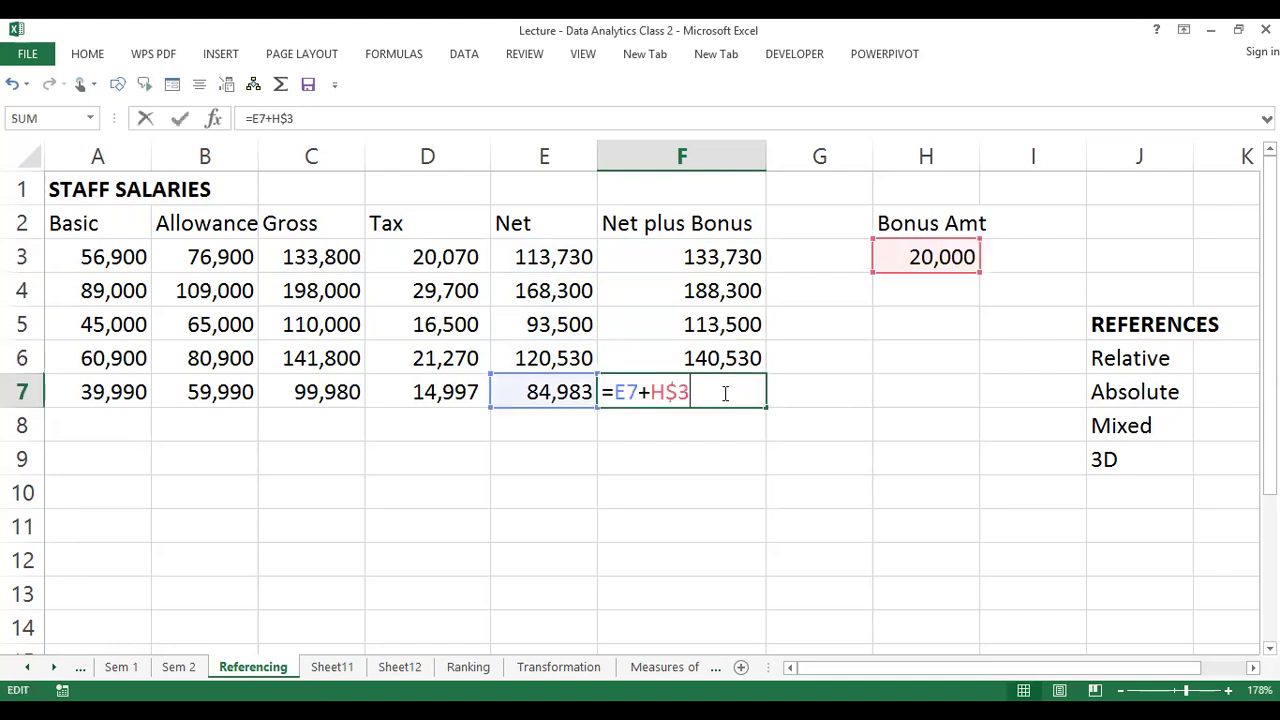
key("Escape")
Compare the mixed-reference formulas in F3 and F4
left_click(722, 266)
double_click(722, 262)
key("Escape")
left_click(722, 291)
double_click(721, 294)
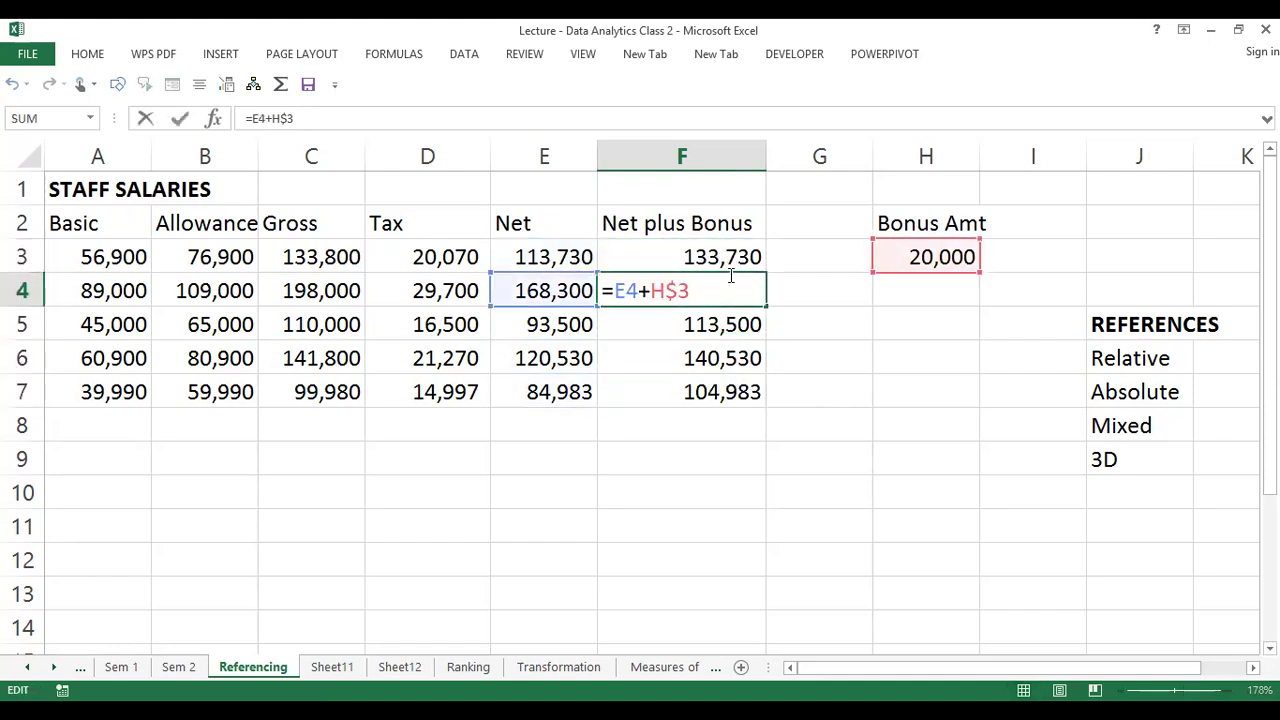
key("Escape")
Examine the H$3 reference in F3, highlighting its relative column H and absolute row $3 separately
double_click(731, 256)
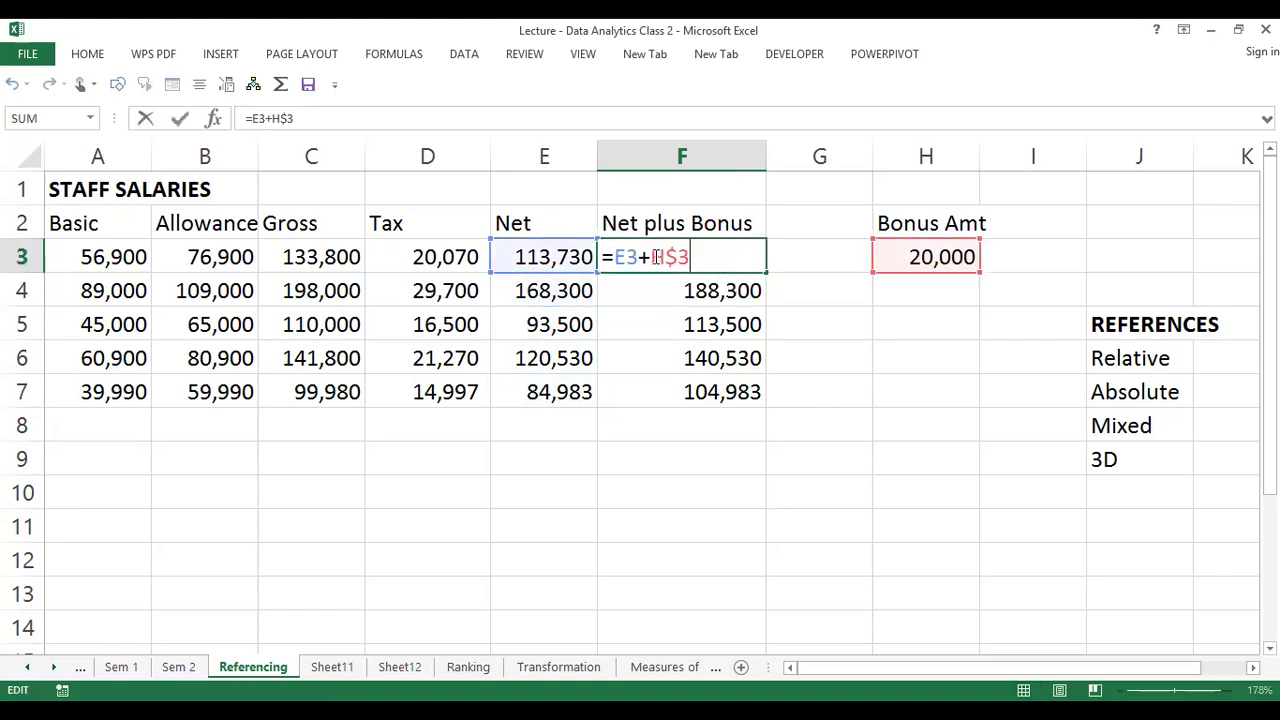
left_click_drag(651, 258, 686, 257)
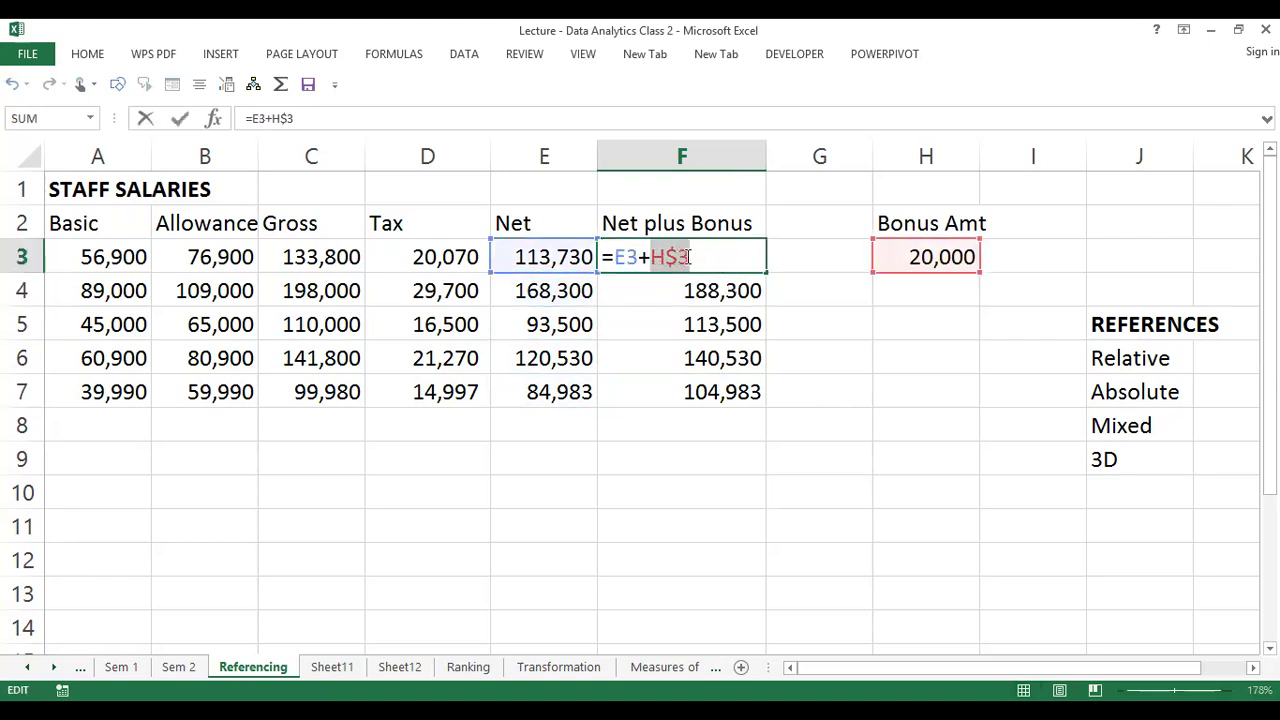
left_click(672, 259)
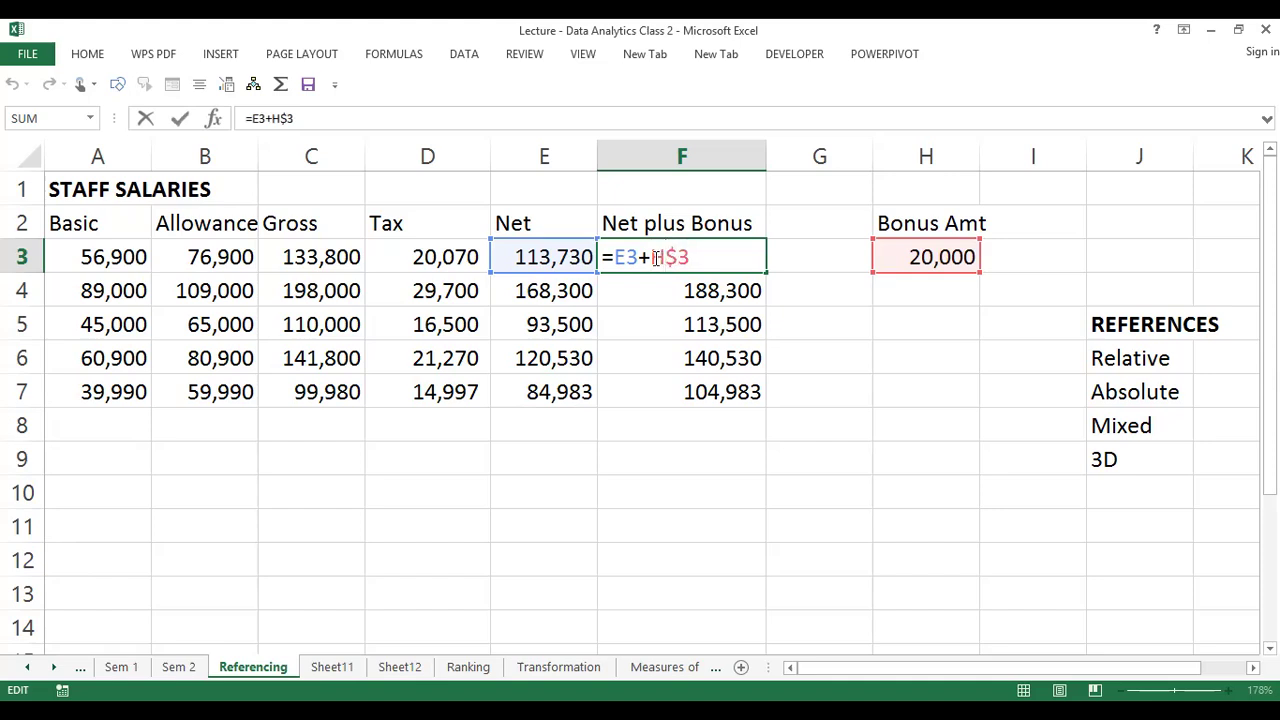
left_click_drag(652, 257, 664, 257)
left_click(666, 257)
left_click_drag(668, 257, 686, 256)
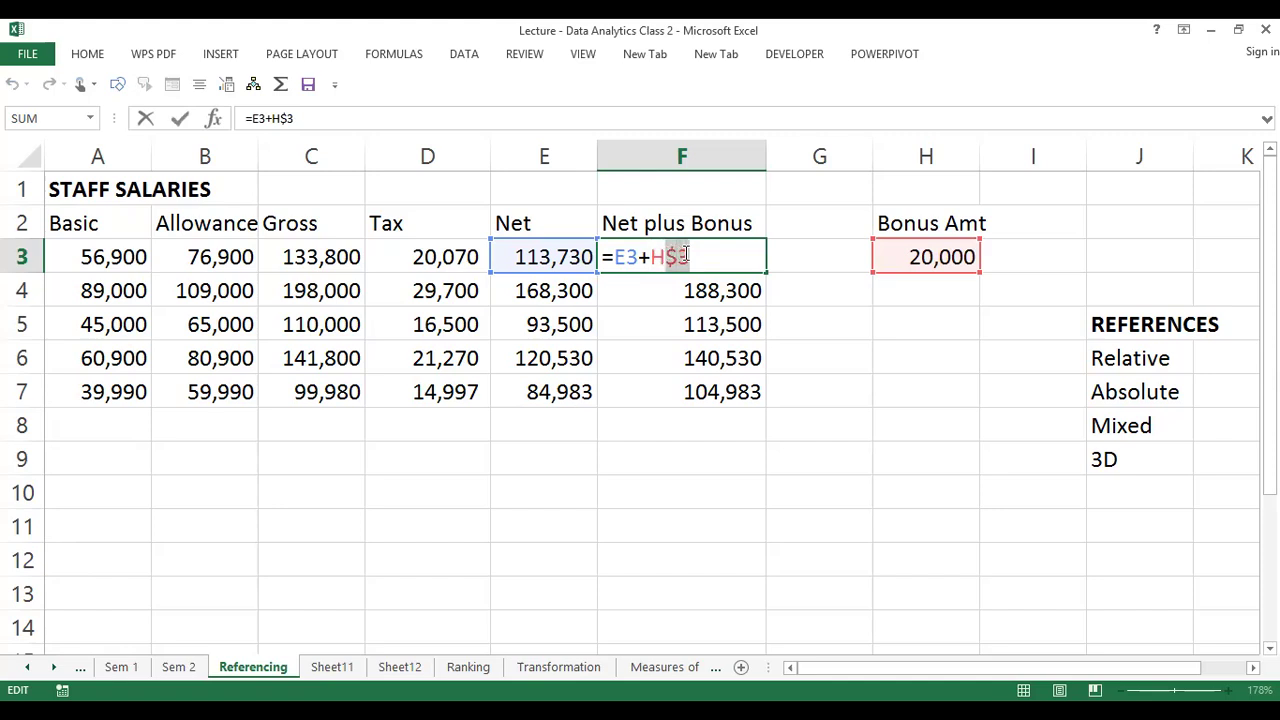
left_click(686, 258)
left_click_drag(686, 258, 655, 259)
key("Escape")
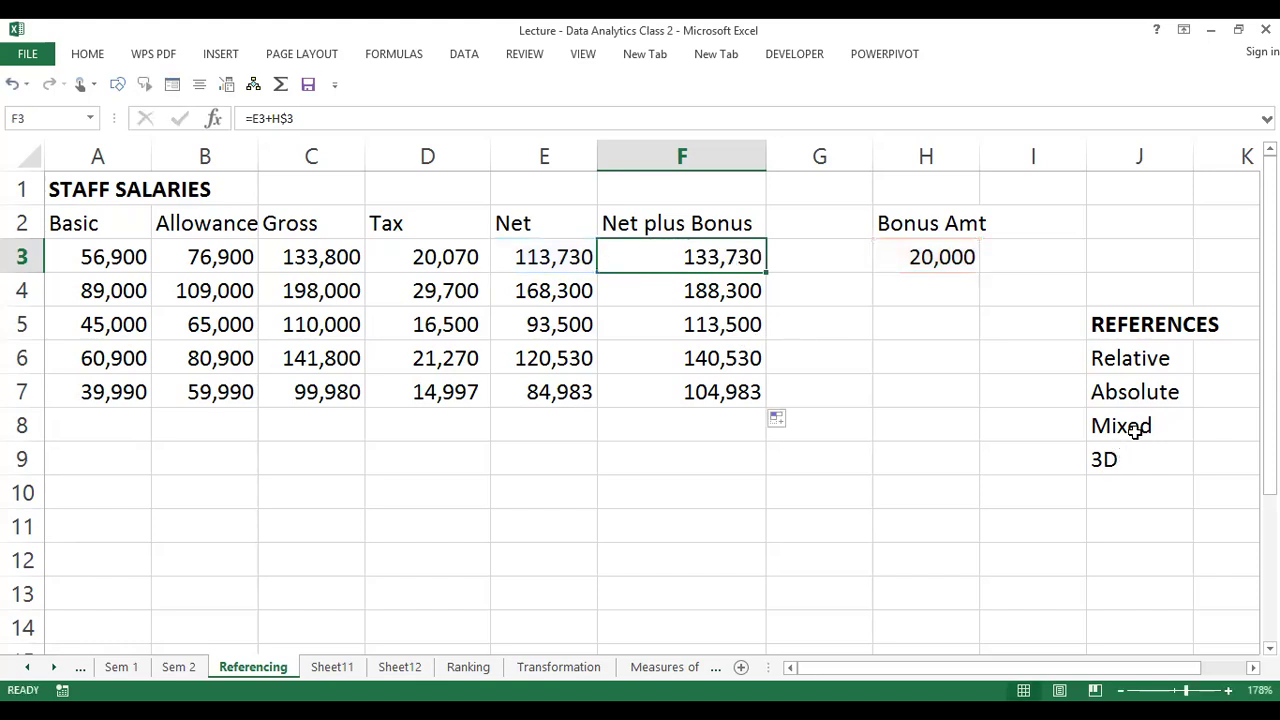
Review the absolute row part $3 of the formula in F3 against the Mixed and Absolute entries in the references list
left_click(1135, 426)
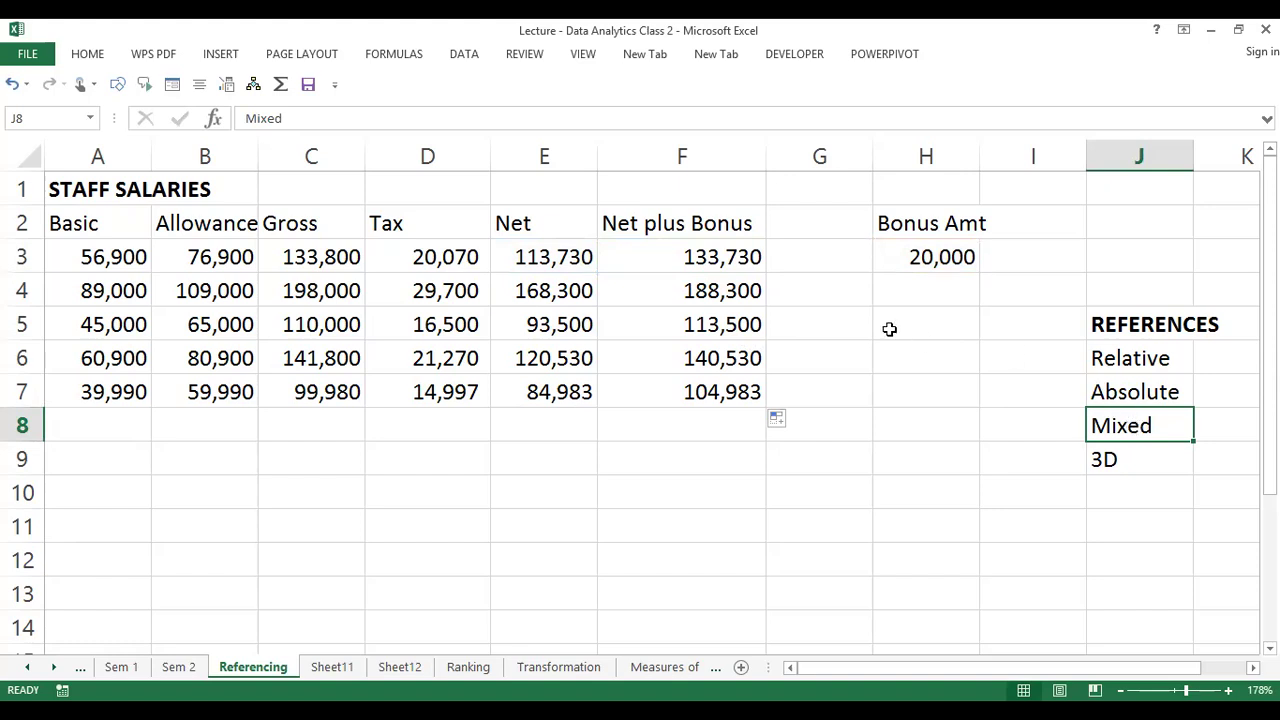
double_click(717, 263)
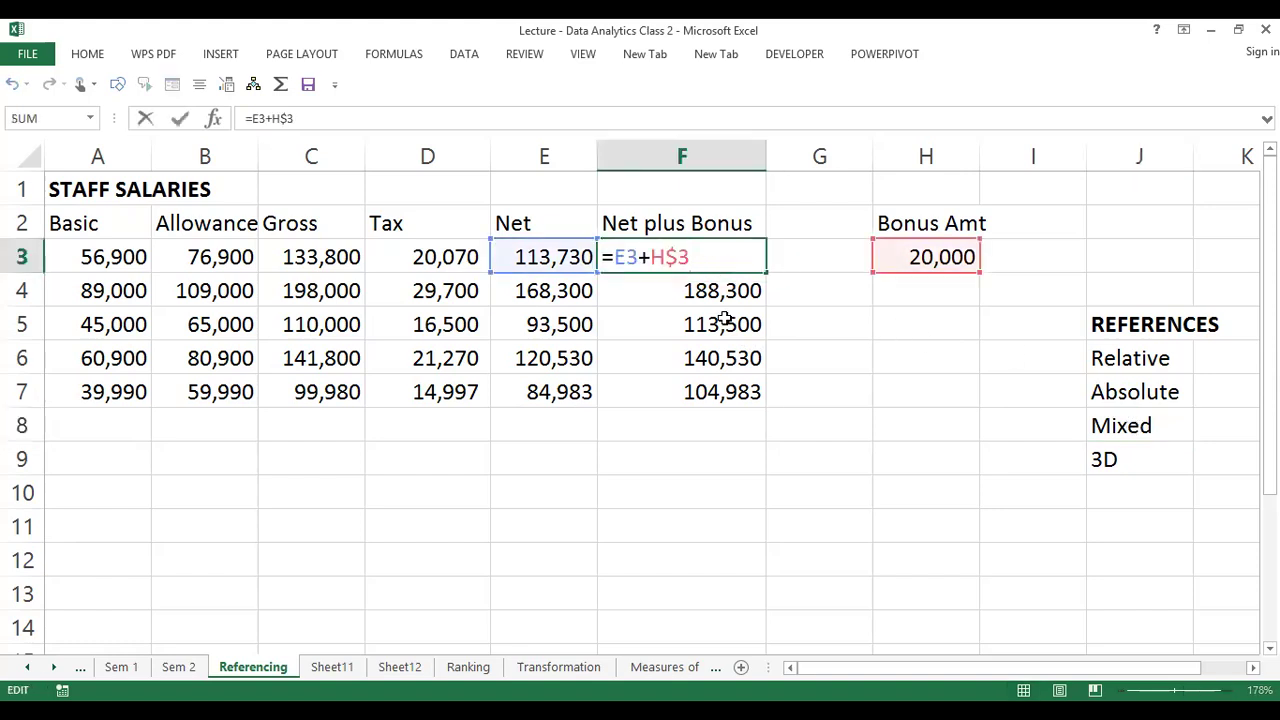
left_click_drag(665, 257, 688, 255)
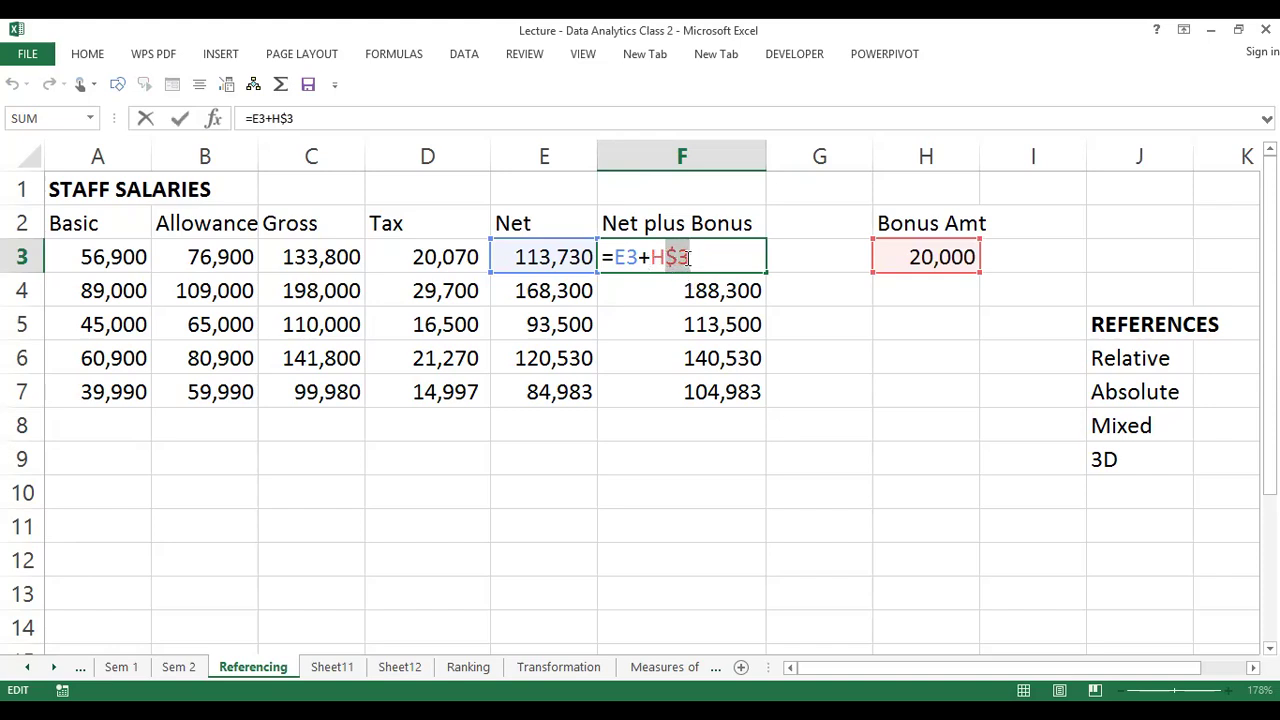
key("ctrl+Return")
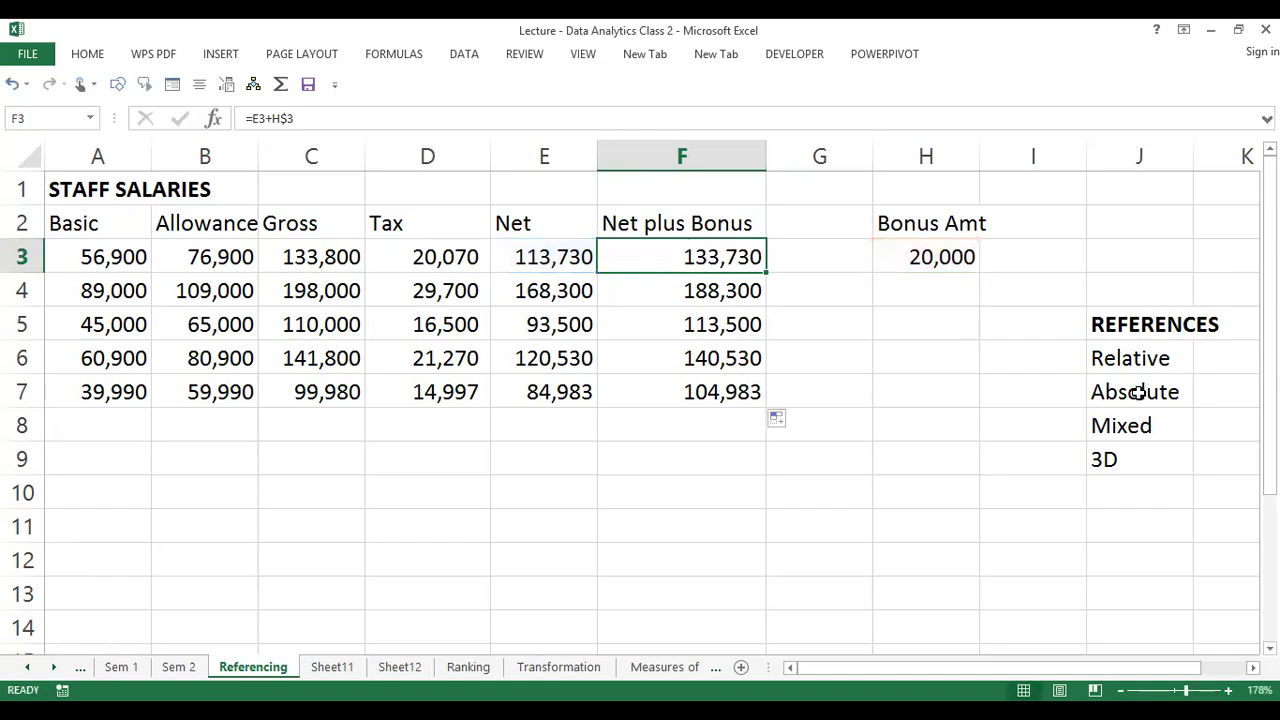
left_click(1138, 392)
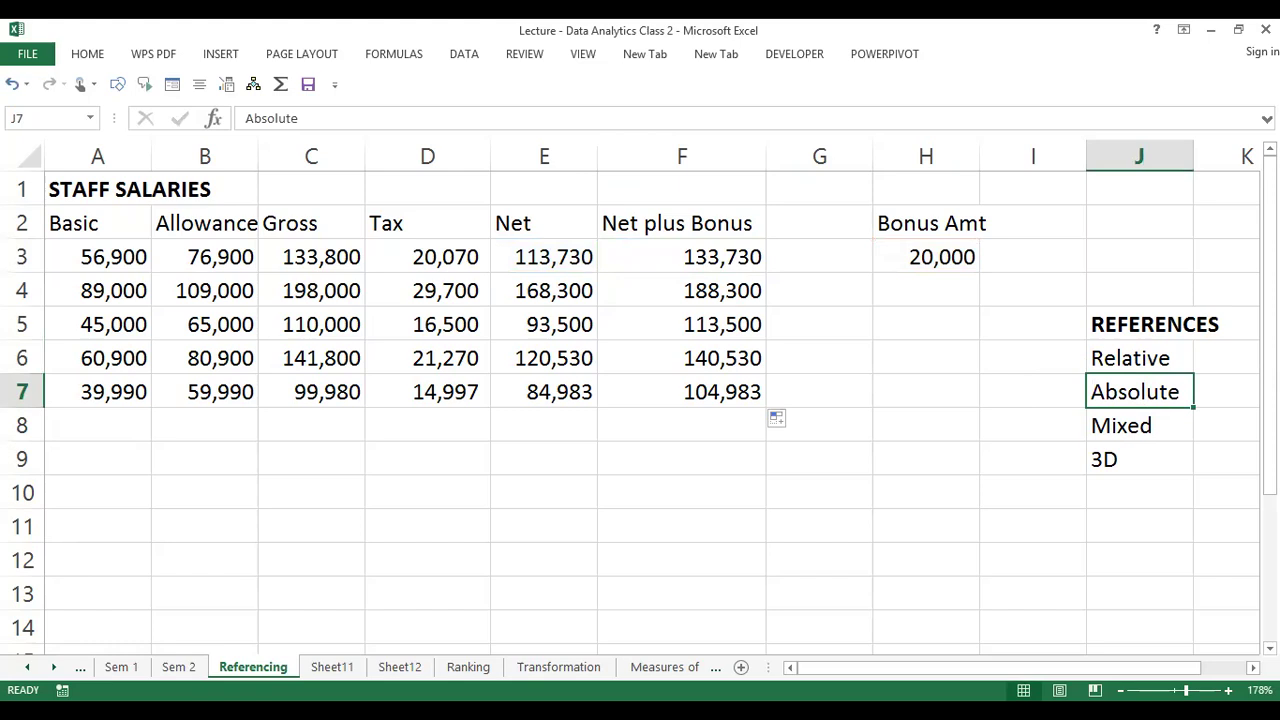
left_click(1060, 329)
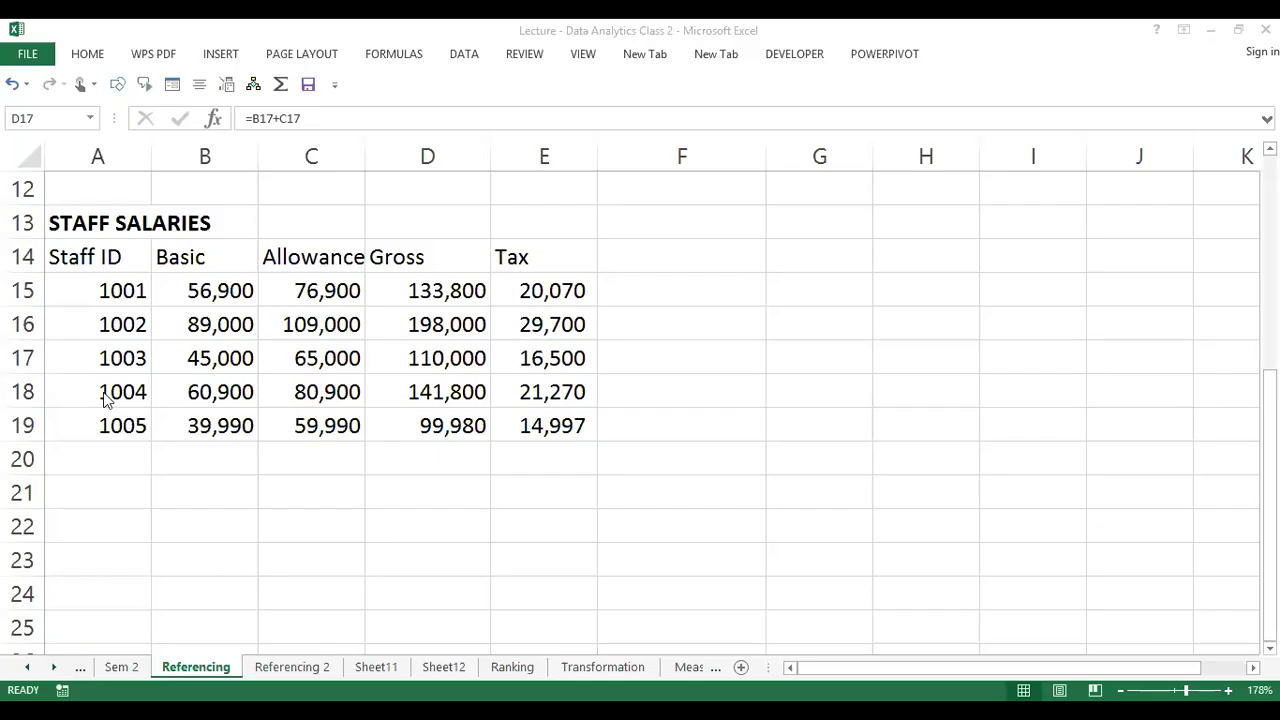
Review the salary table A13:E19 on the Referencing sheet and the empty result cells B15:C19 on the Referencing 2 sheet
left_click_drag(92, 223, 514, 414)
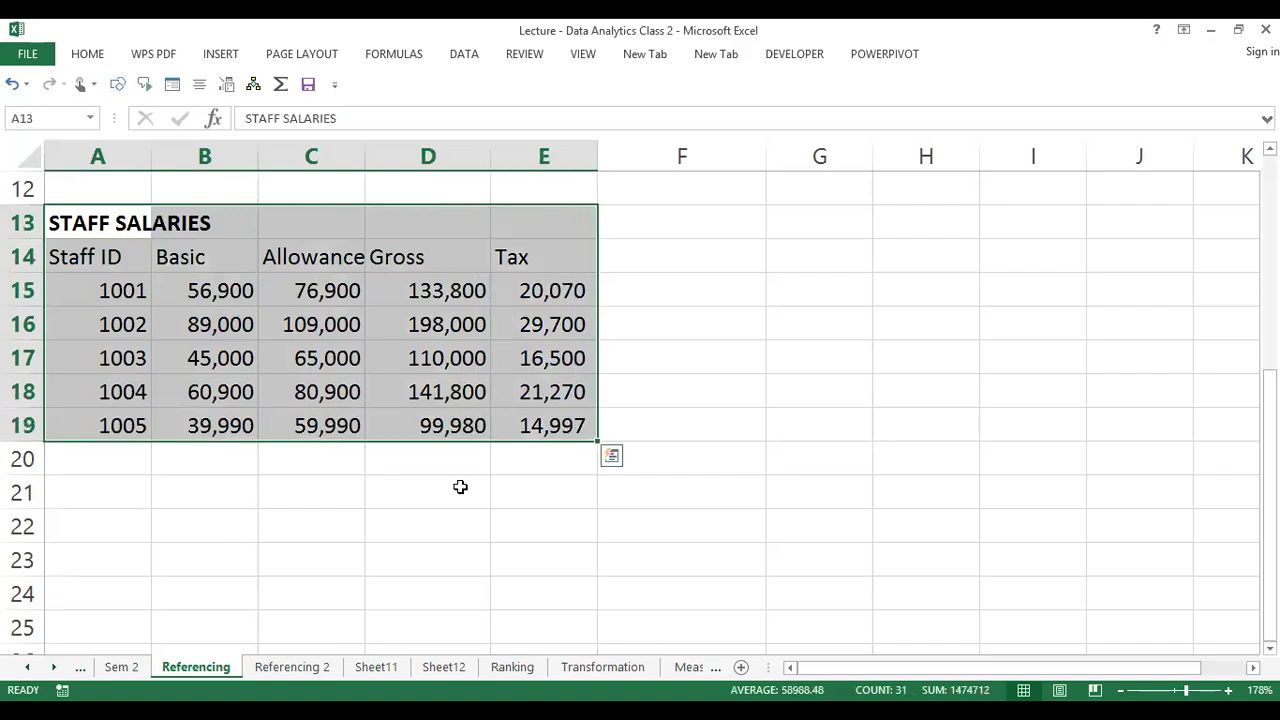
left_click(292, 667)
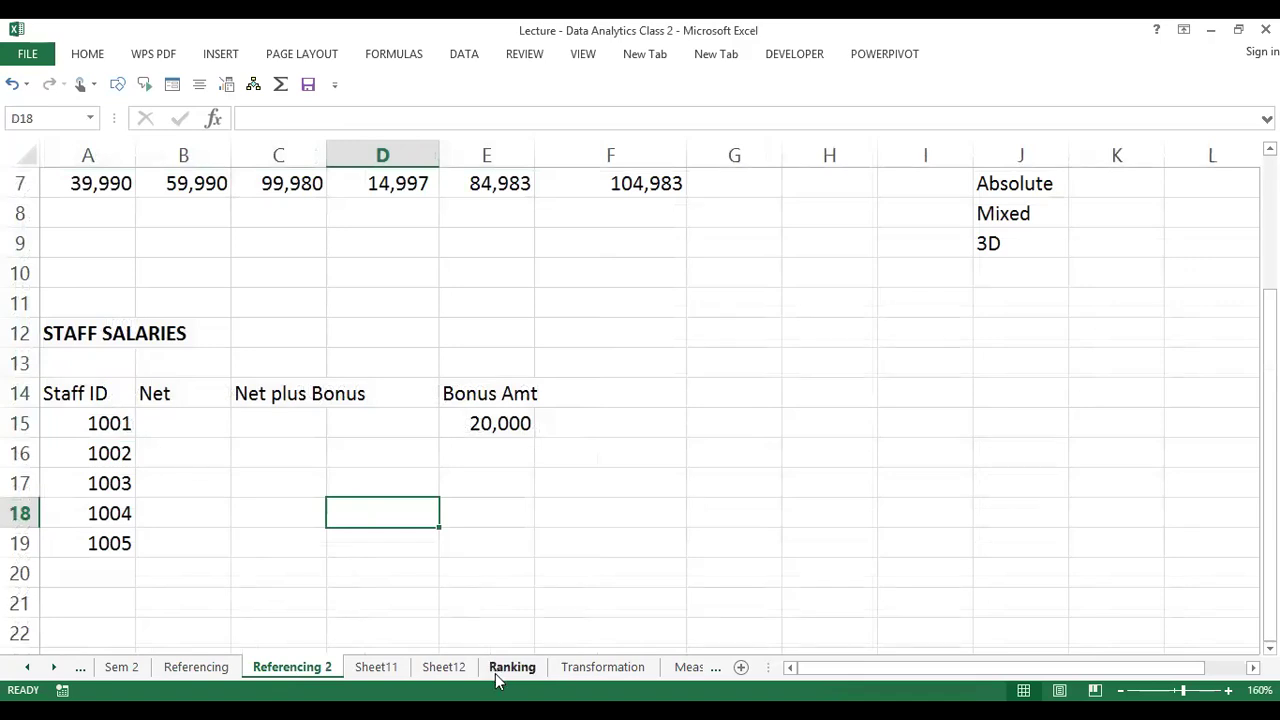
left_click(158, 417)
left_click_drag(158, 417, 323, 540)
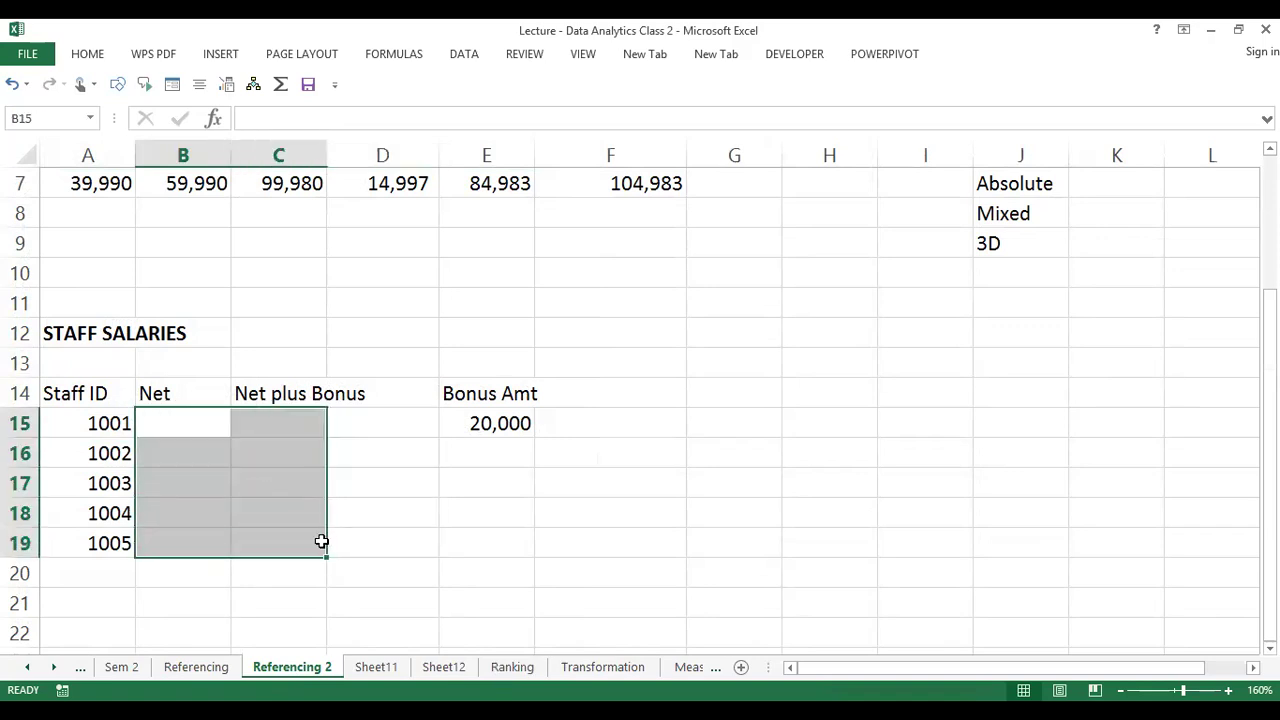
Change the heading in C14 of the Referencing 2 sheet to Net & Bonus
left_click(344, 395)
left_click(252, 398)
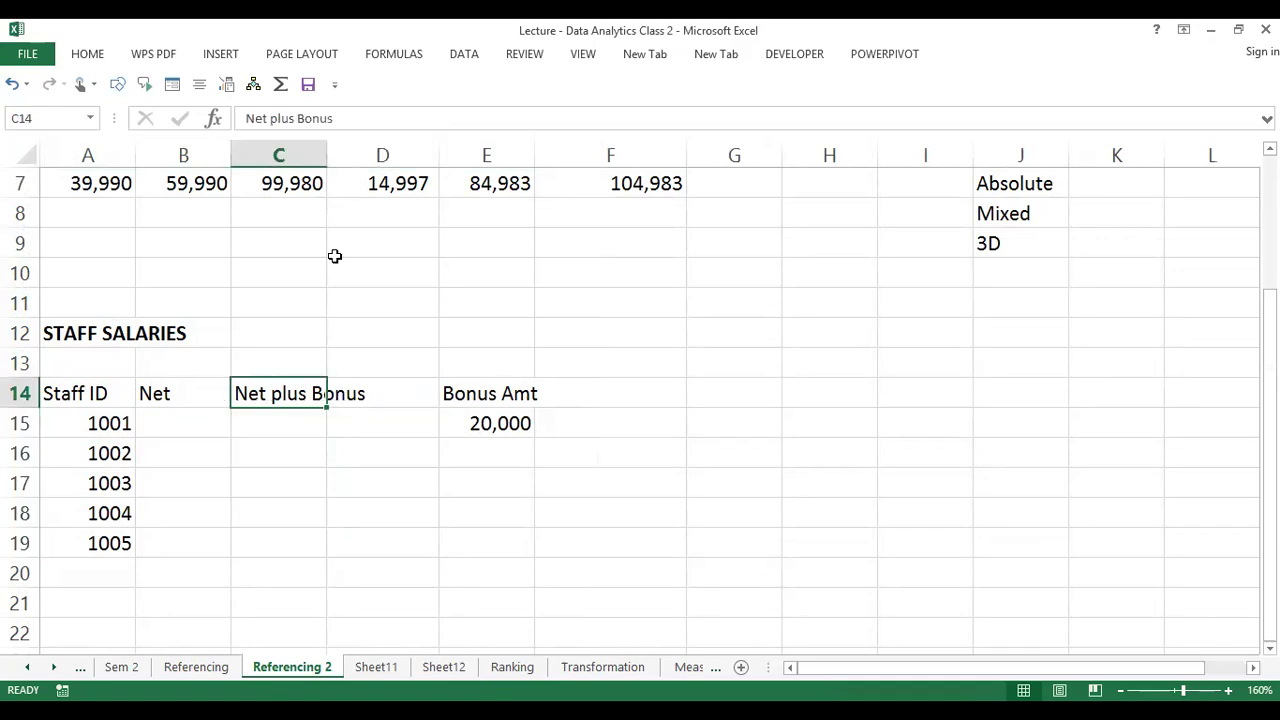
left_click(300, 118)
key("BackSpace")
key("BackSpace")
key("BackSpace")
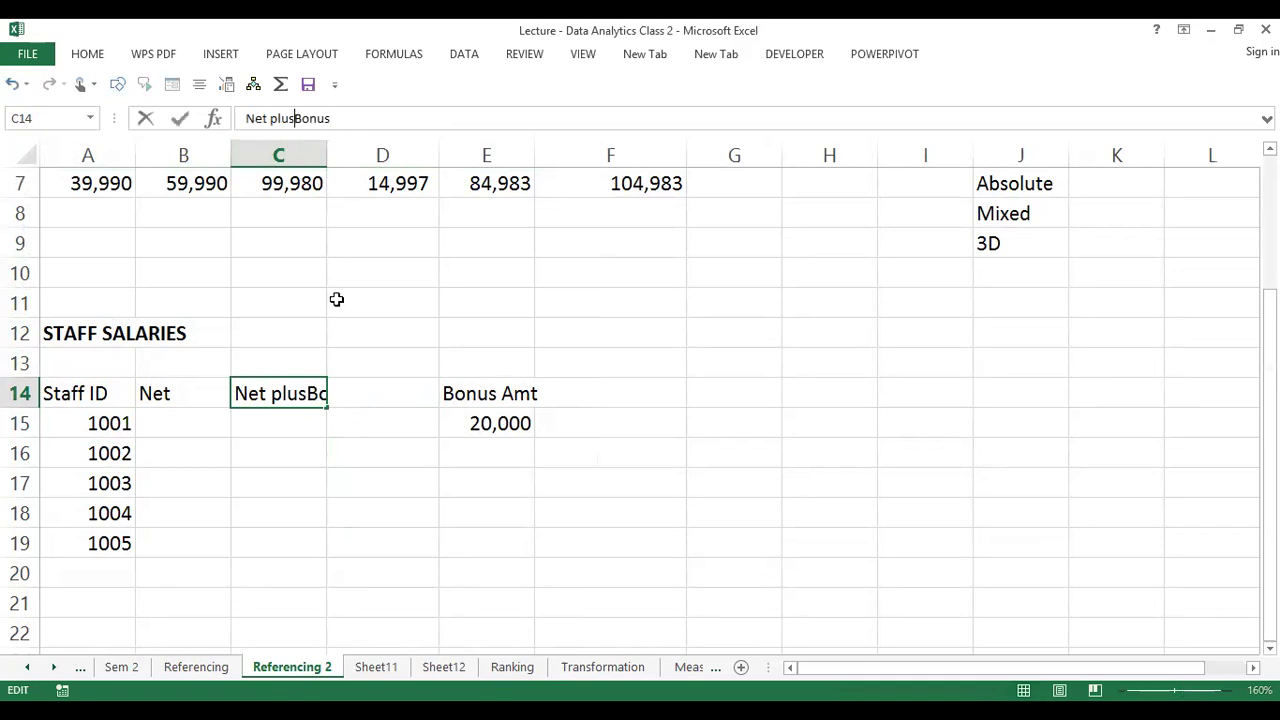
key("BackSpace")
key("BackSpace")
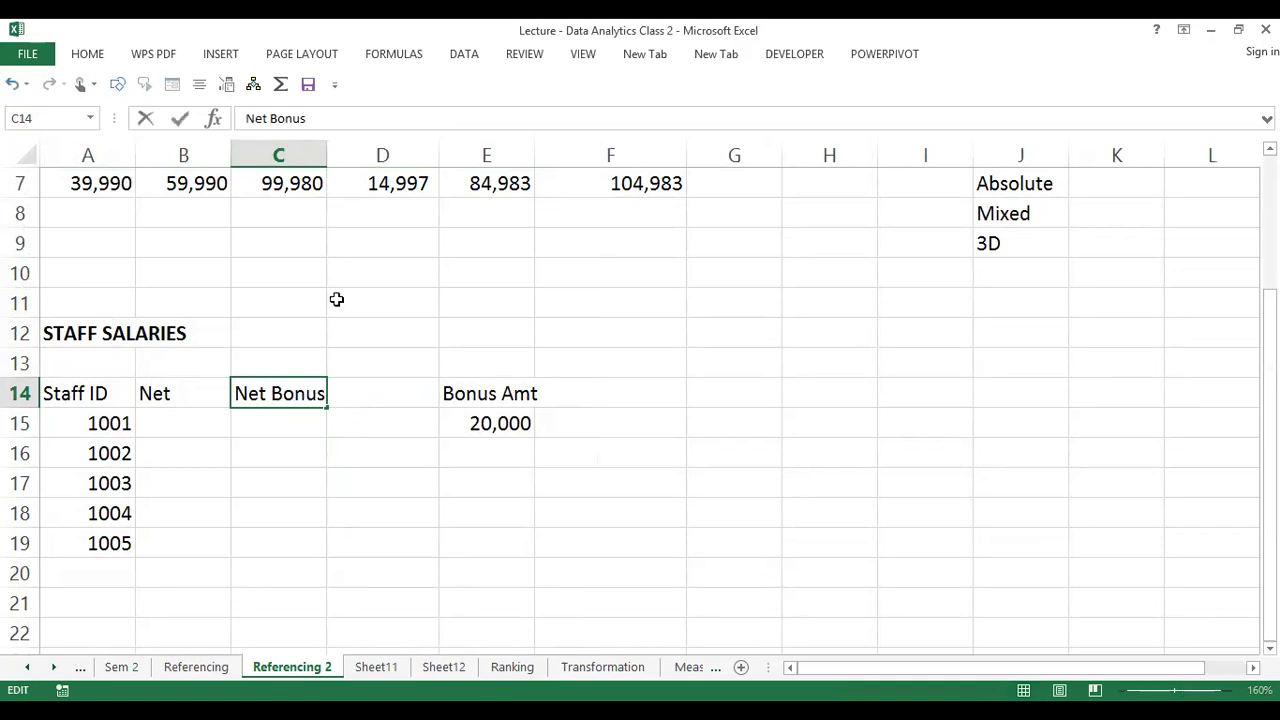
type("&")
key("Return")
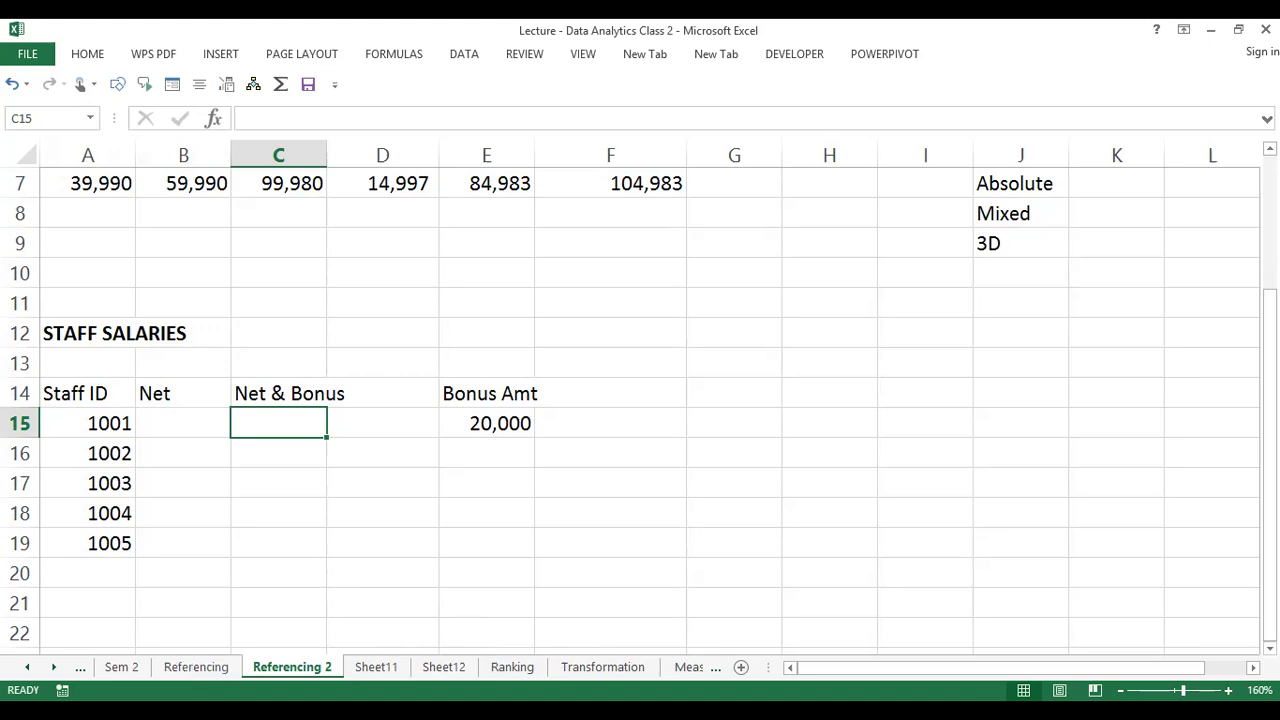
Add the heading Bonus in cell G14 of the Referencing sheet
left_click(193, 668)
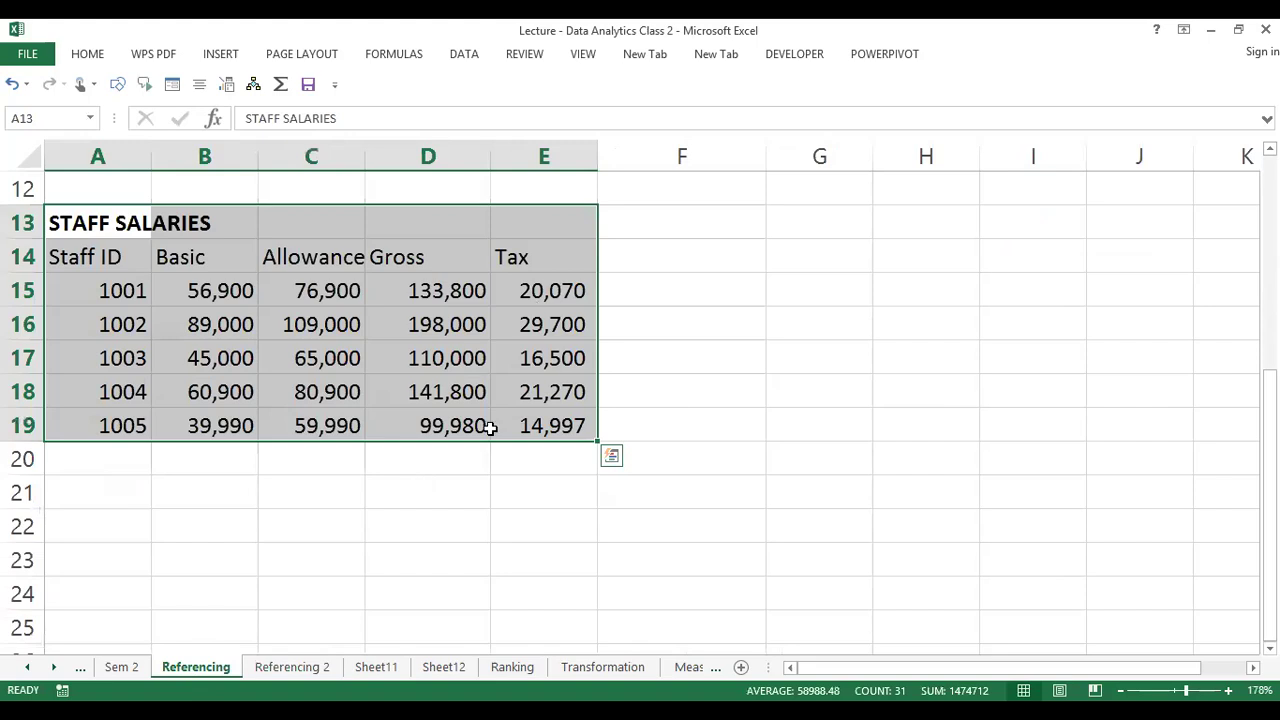
left_click(500, 425)
left_click(794, 251)
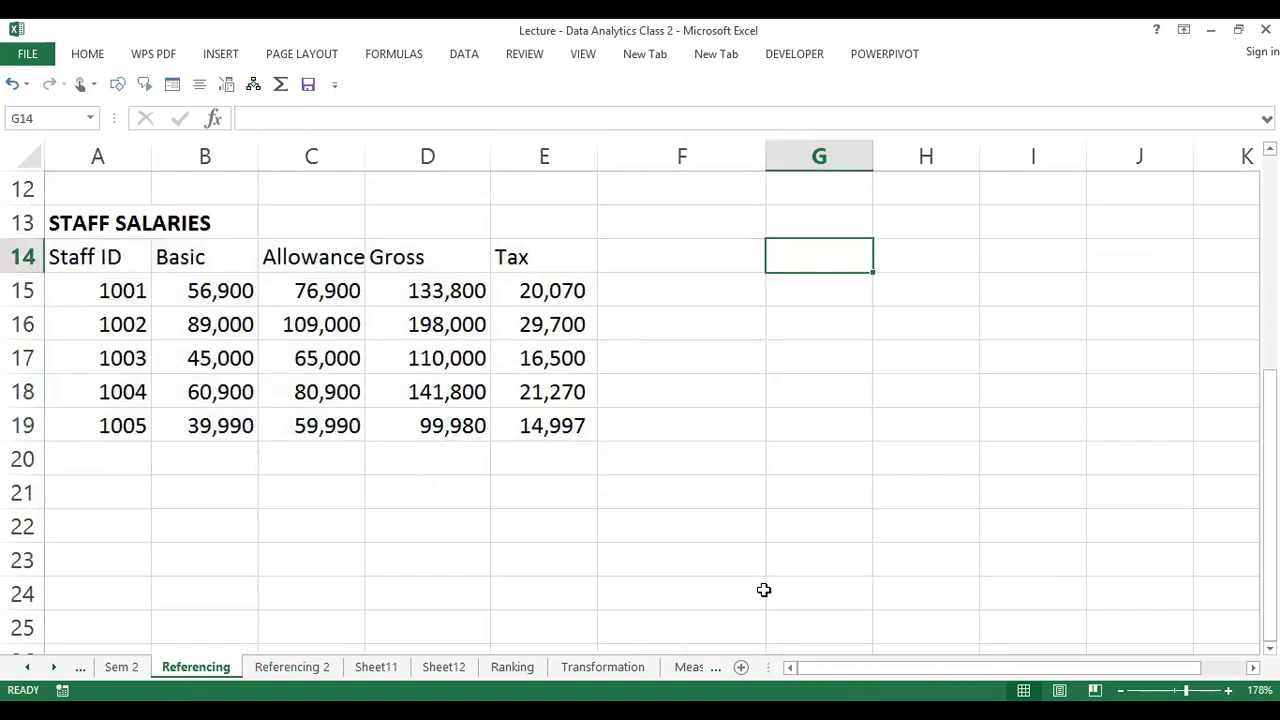
type("Boo")
key("BackSpace")
type("nus")
key("ctrl+Return")
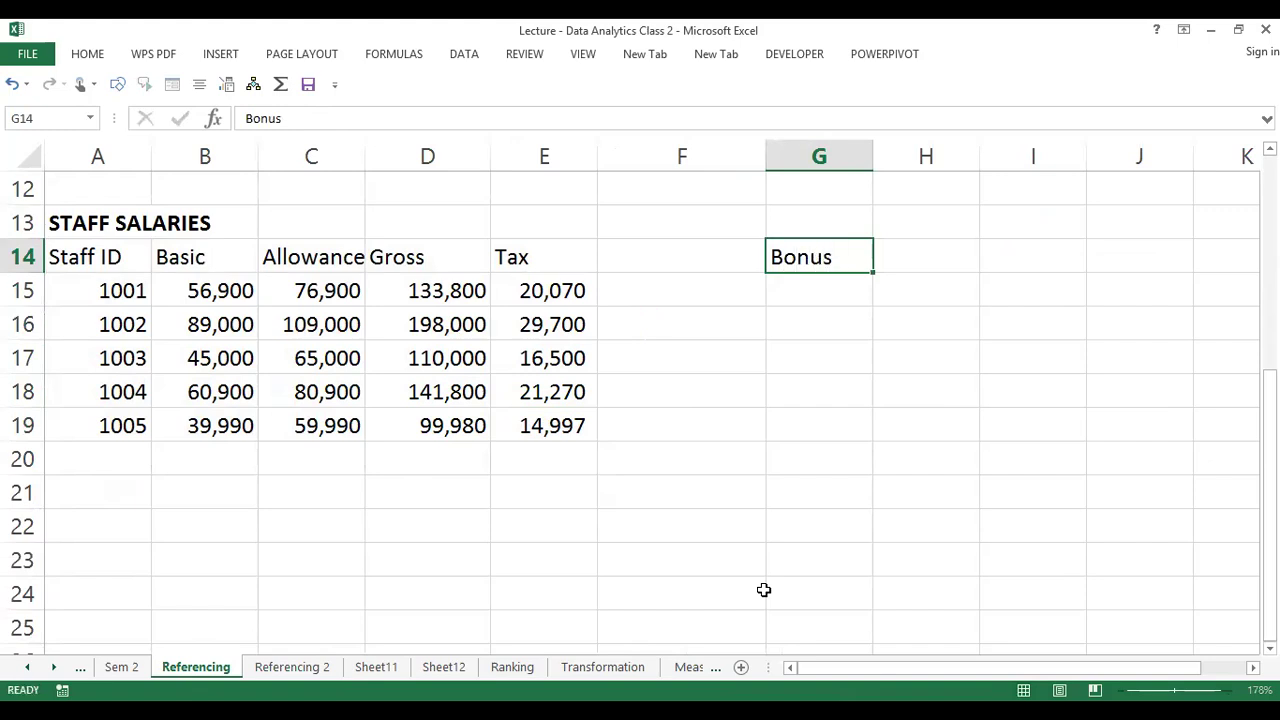
Enter the bonus amount 20,000 in G15 beneath the Bonus heading, shown with a thousands separator
key("Return")
type("2")
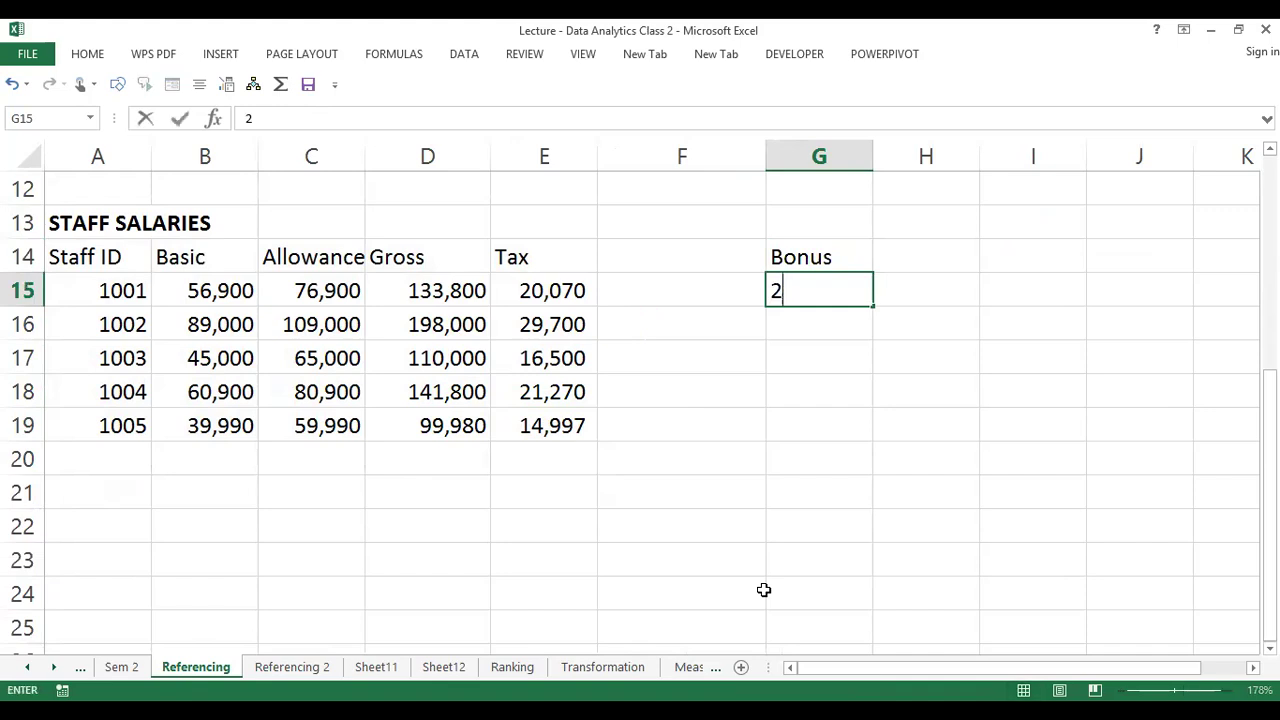
type("0000")
key("Return")
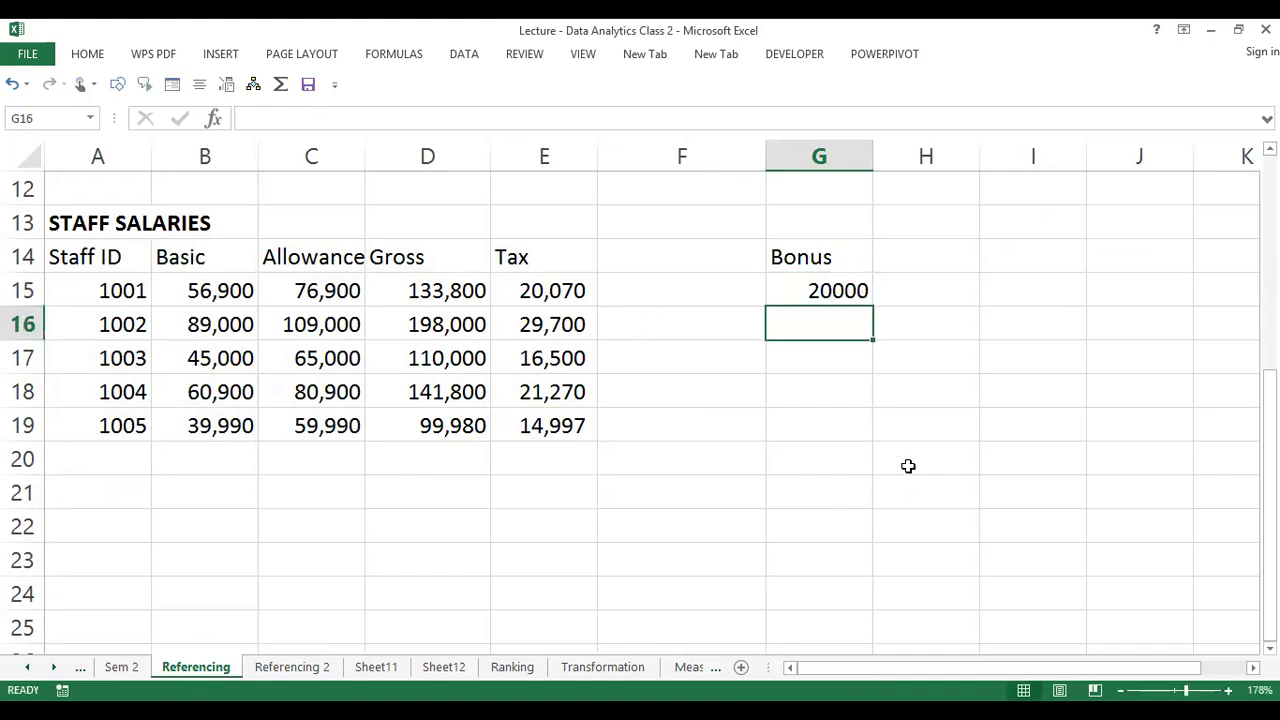
double_click(825, 290)
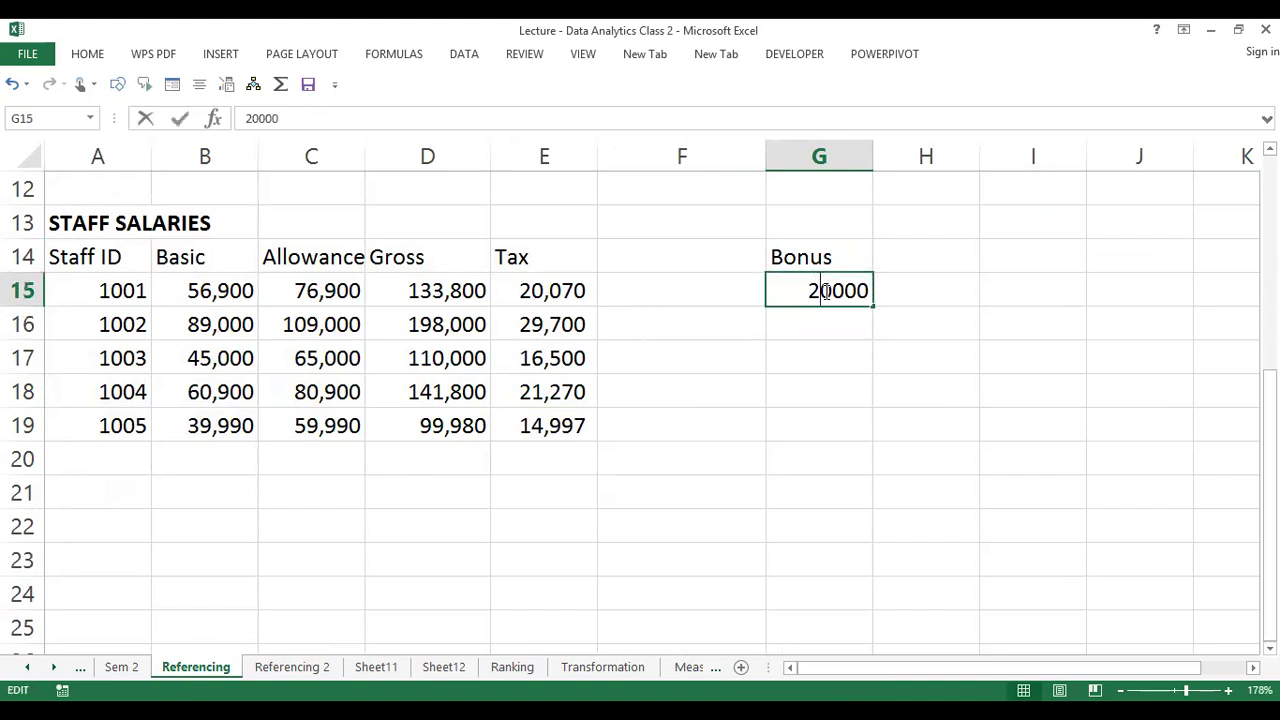
key("Escape")
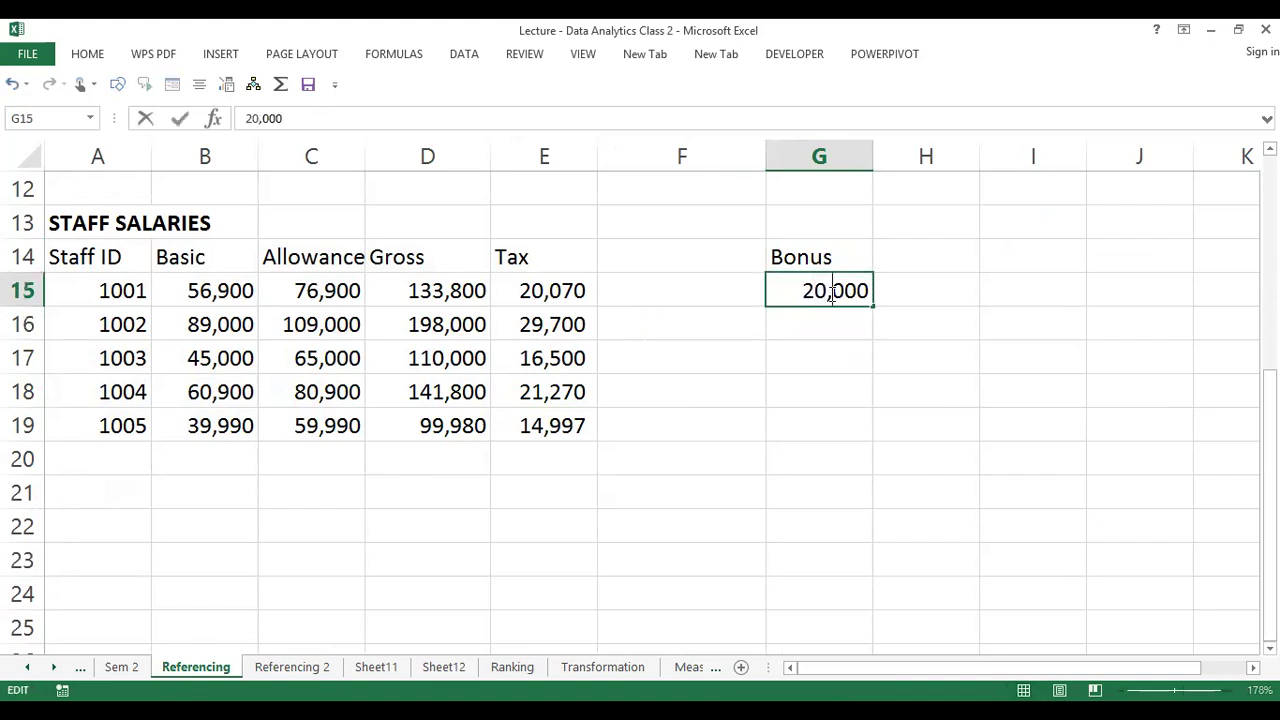
key("Down")
key("Down")
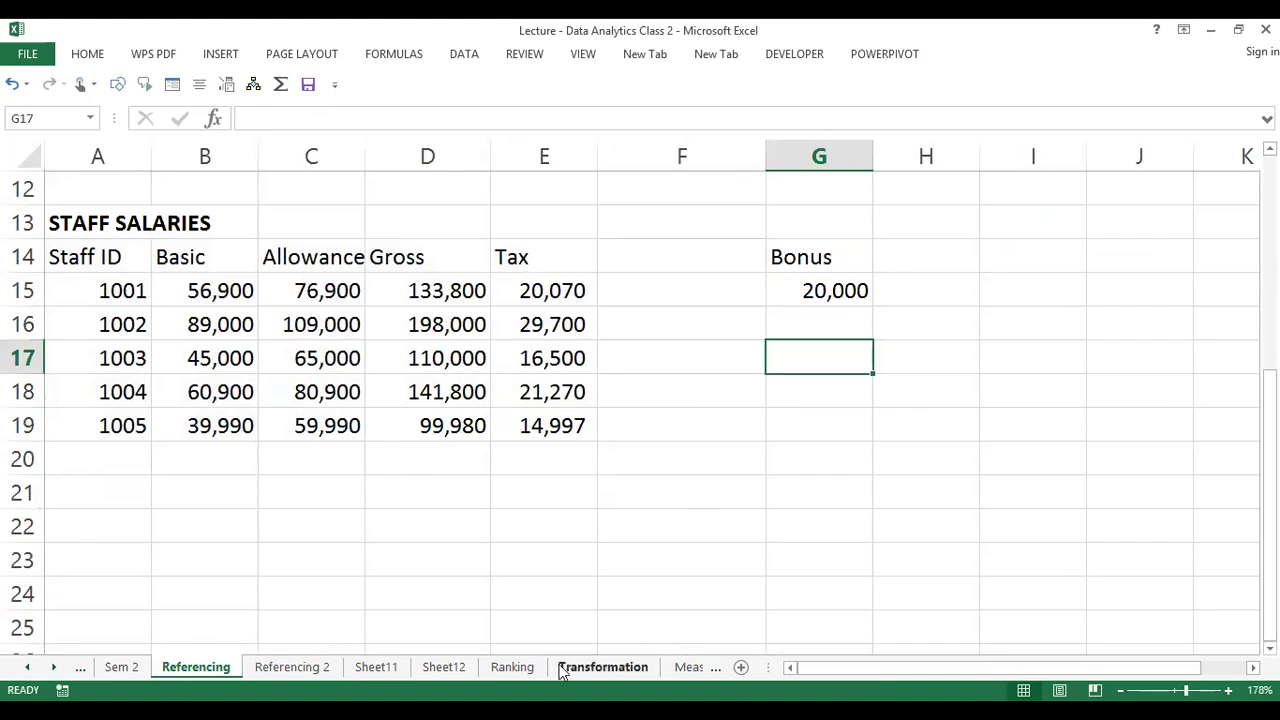
Clear the Bonus Amt heading and its amount from E13:E18 on the Referencing 2 sheet
left_click(292, 667)
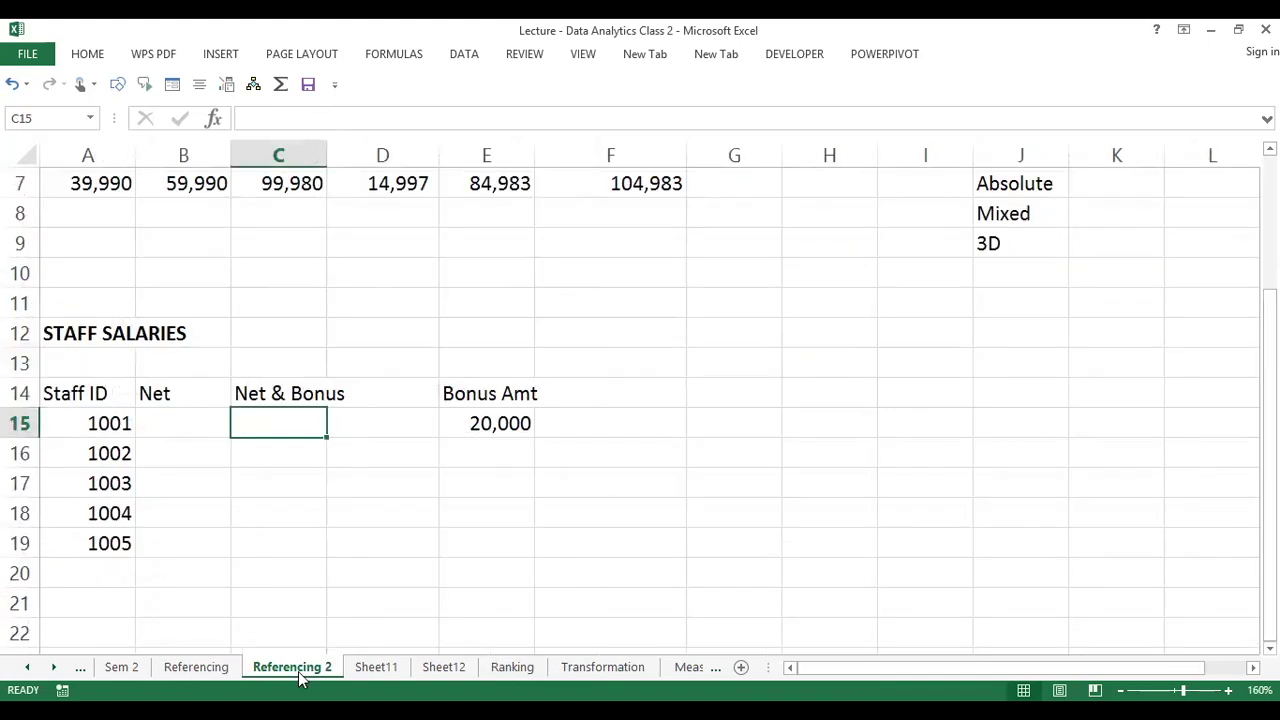
left_click(203, 670)
left_click(293, 669)
left_click(195, 421)
left_click_drag(488, 374, 486, 526)
key("Delete")
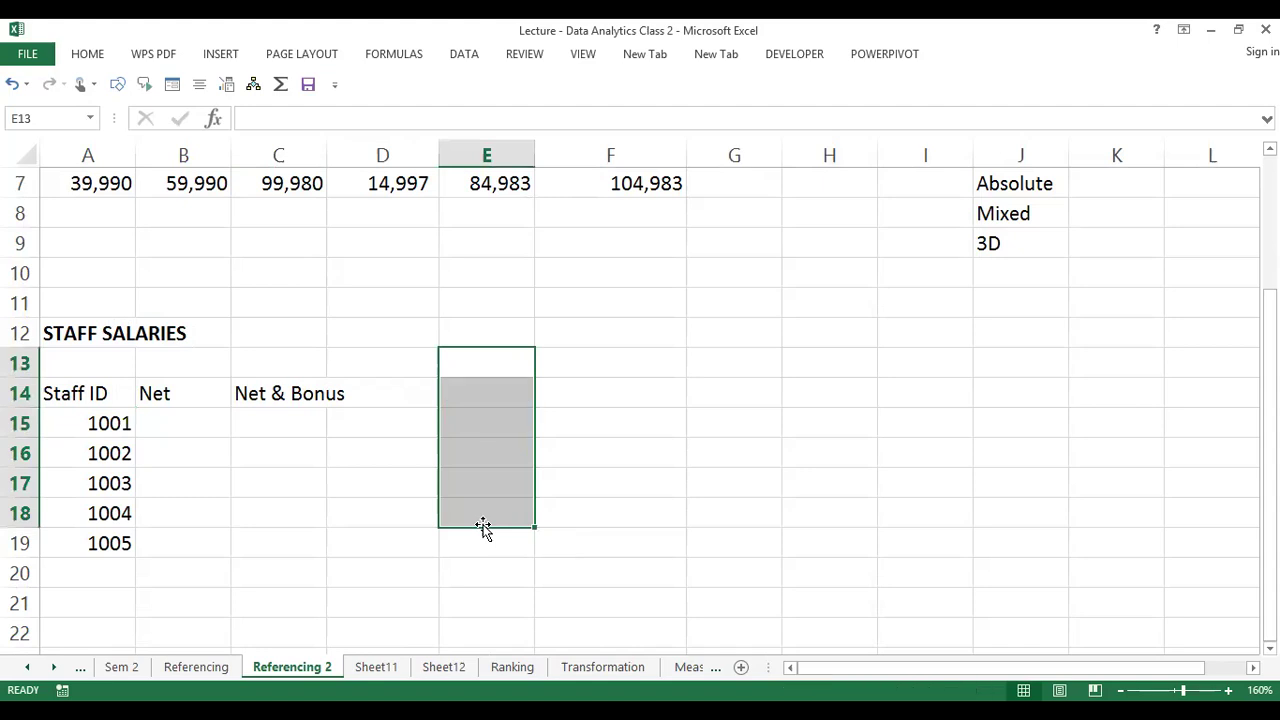
Compare the empty Net and Net & Bonus cells B15:C19 on Referencing 2 with the source salary table on the Referencing sheet
left_click(164, 424)
left_click_drag(164, 424, 319, 540)
left_click(196, 667)
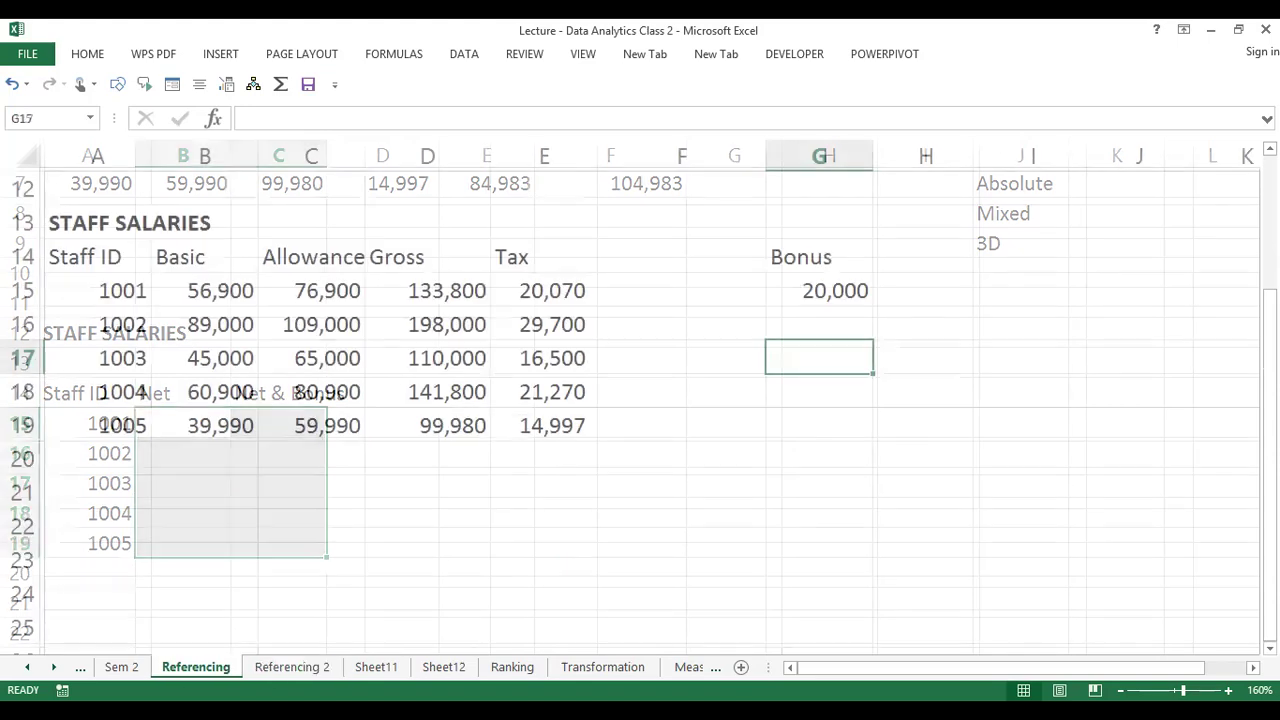
left_click(155, 311)
left_click_drag(74, 251, 519, 414)
left_click(494, 520)
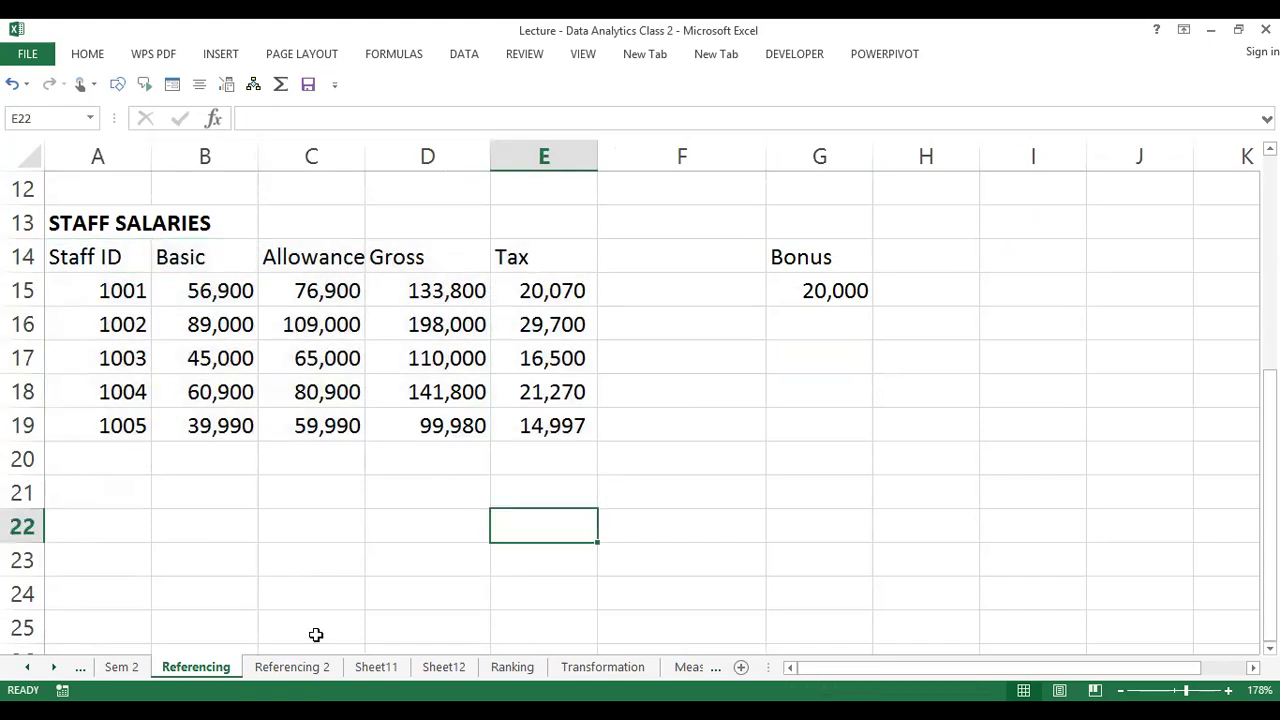
Calculate Net for staff 1001 in B15 of Referencing 2 with the formula =Referencing!D15-Referencing!E15
left_click(303, 667)
left_click(420, 486)
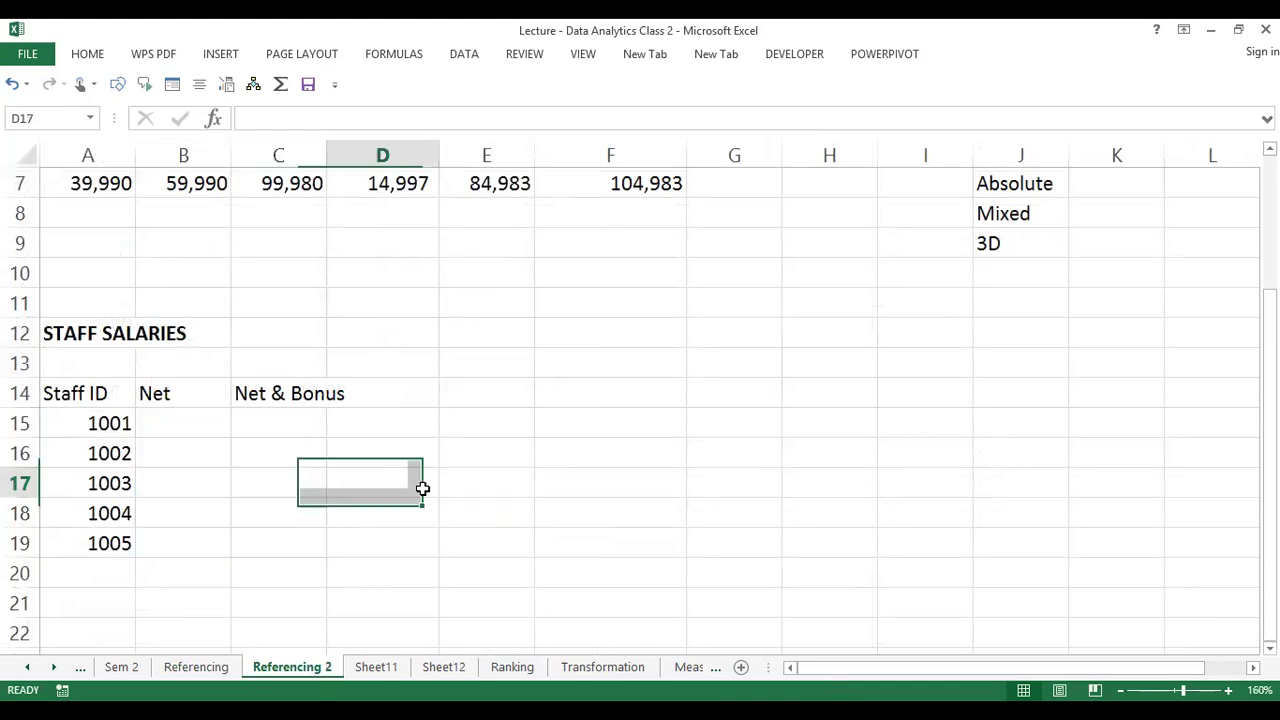
left_click(205, 428)
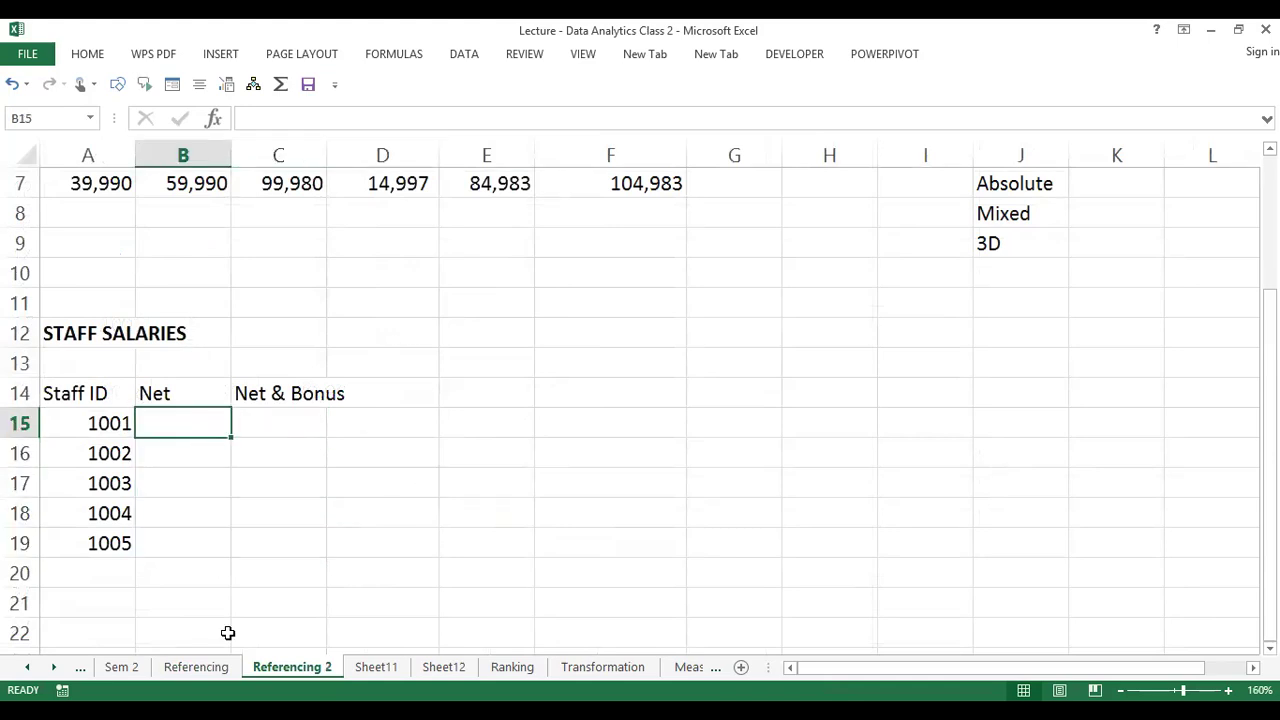
type("=")
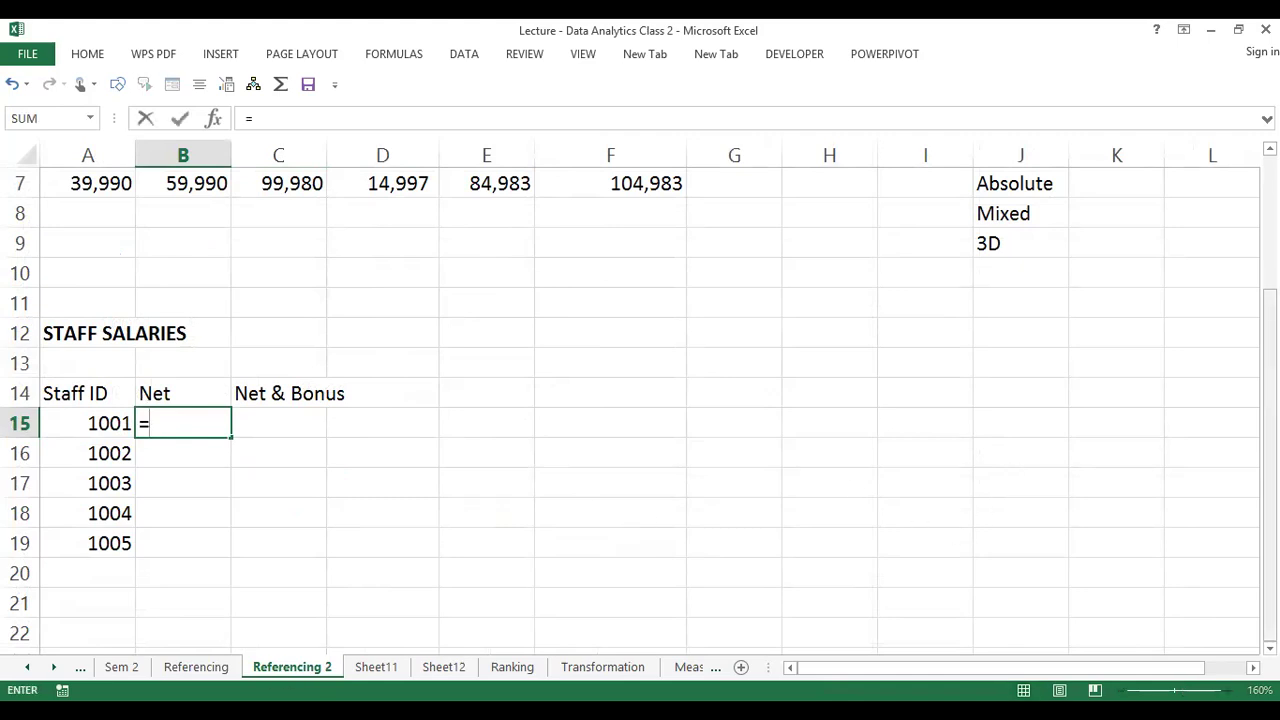
scroll(640, 400, "up", 2)
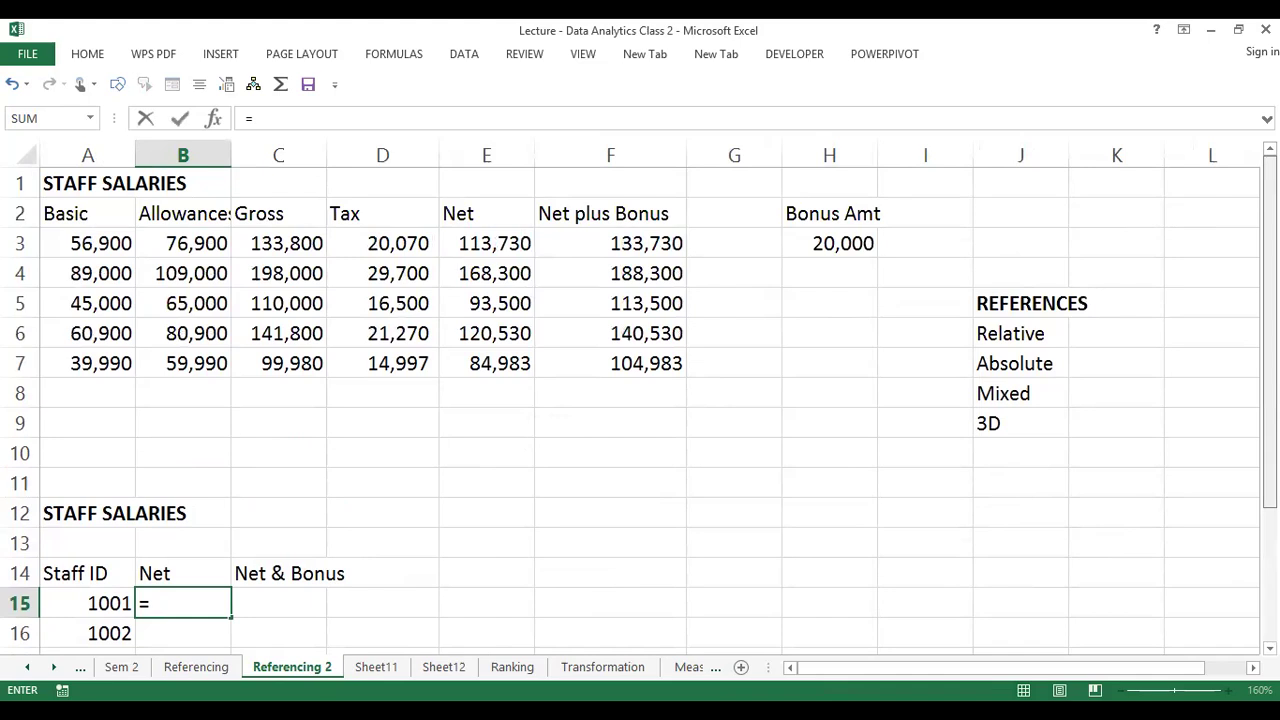
scroll(640, 400, "down", 1)
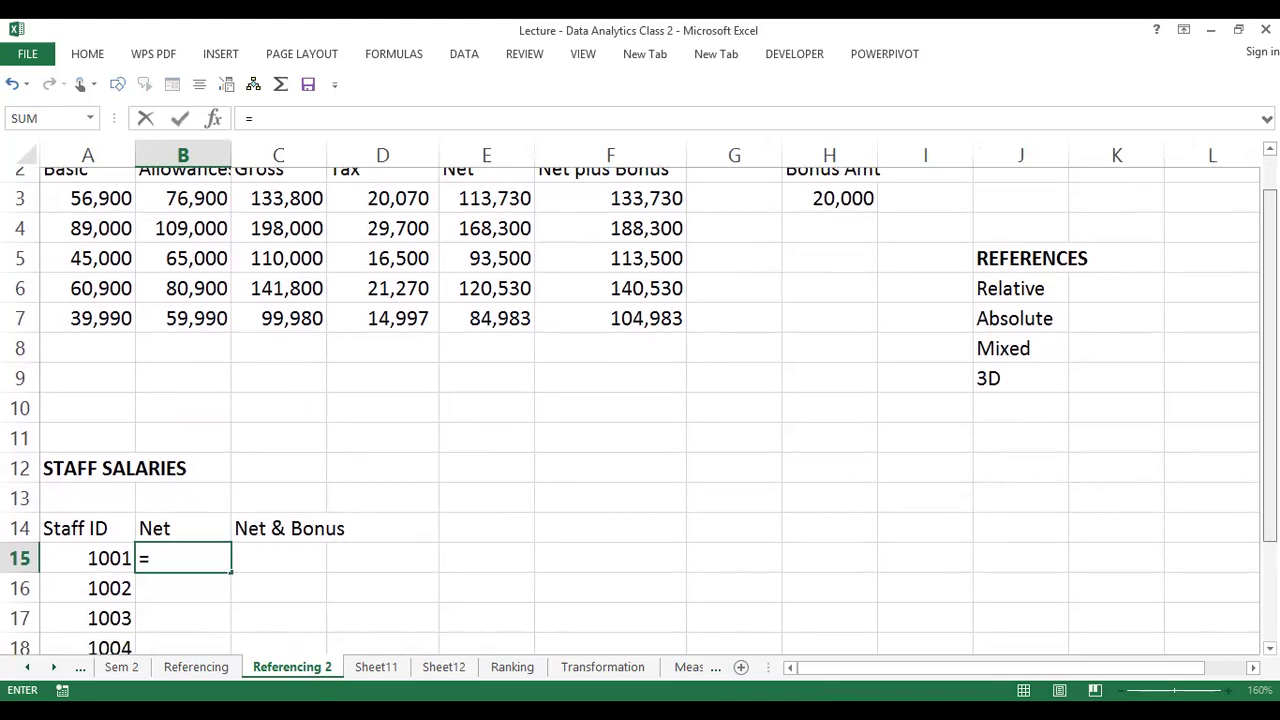
scroll(640, 411, "up", 1)
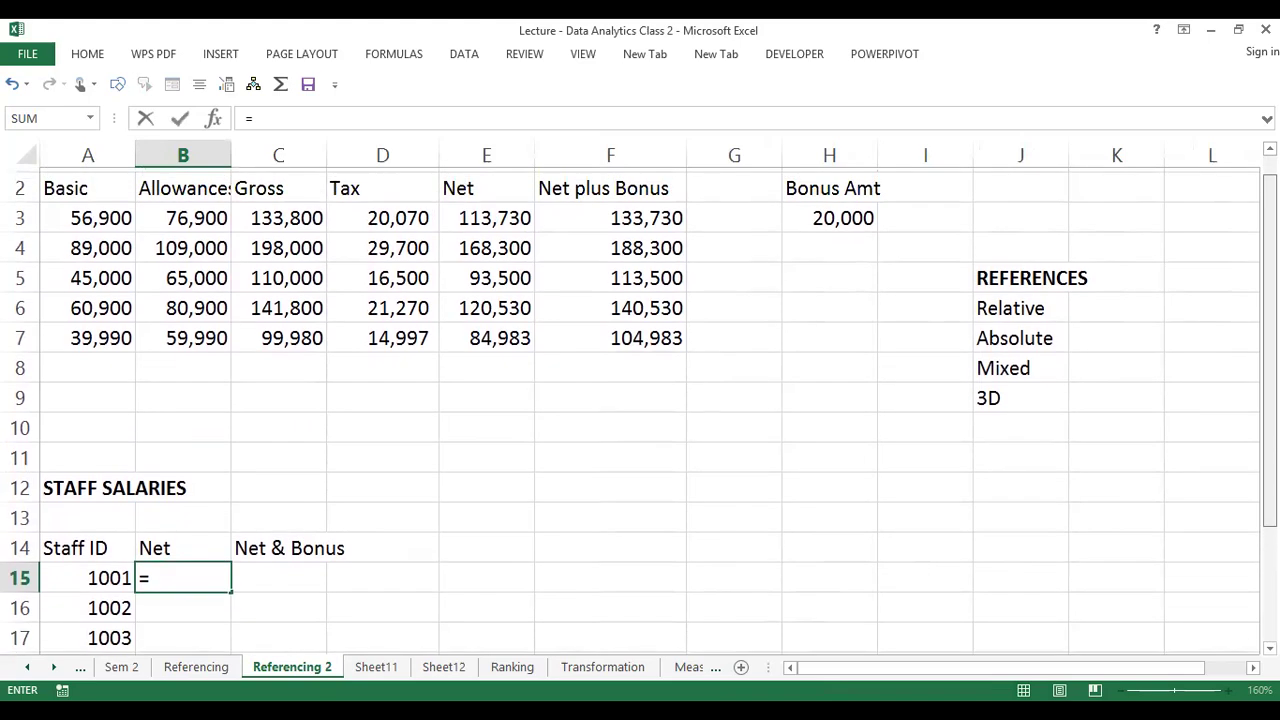
scroll(640, 400, "down", 1)
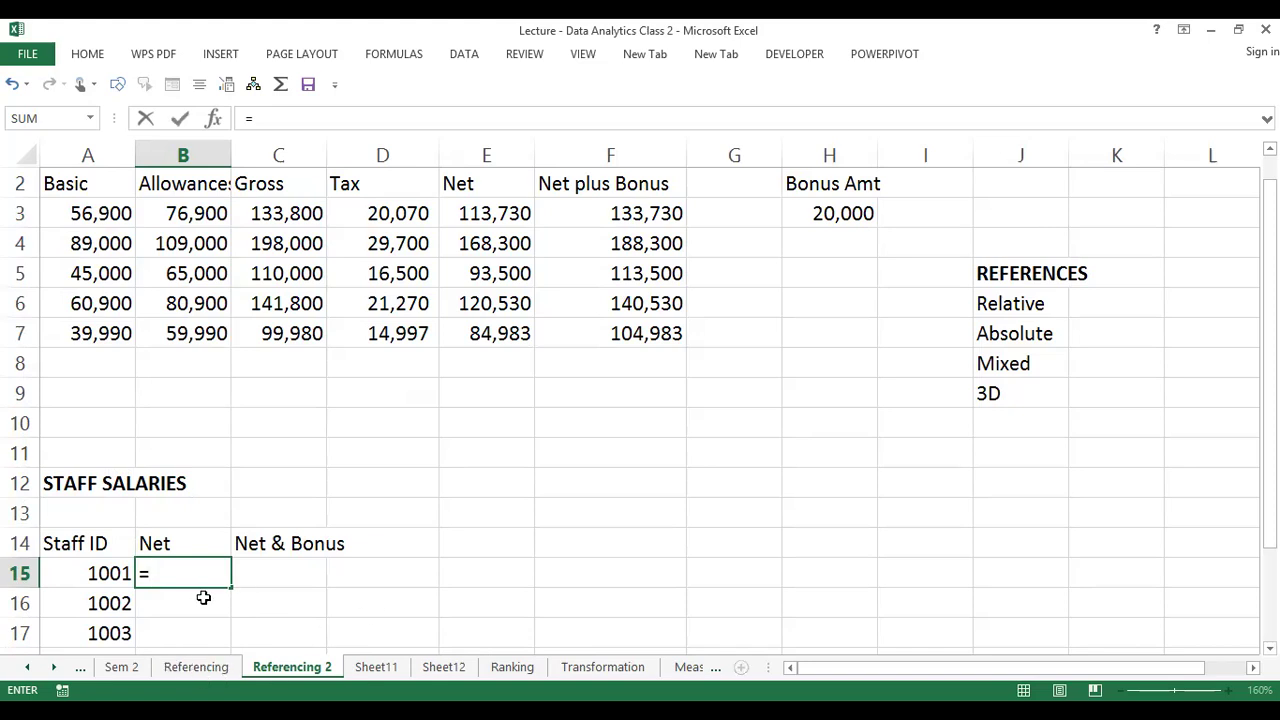
left_click(203, 667)
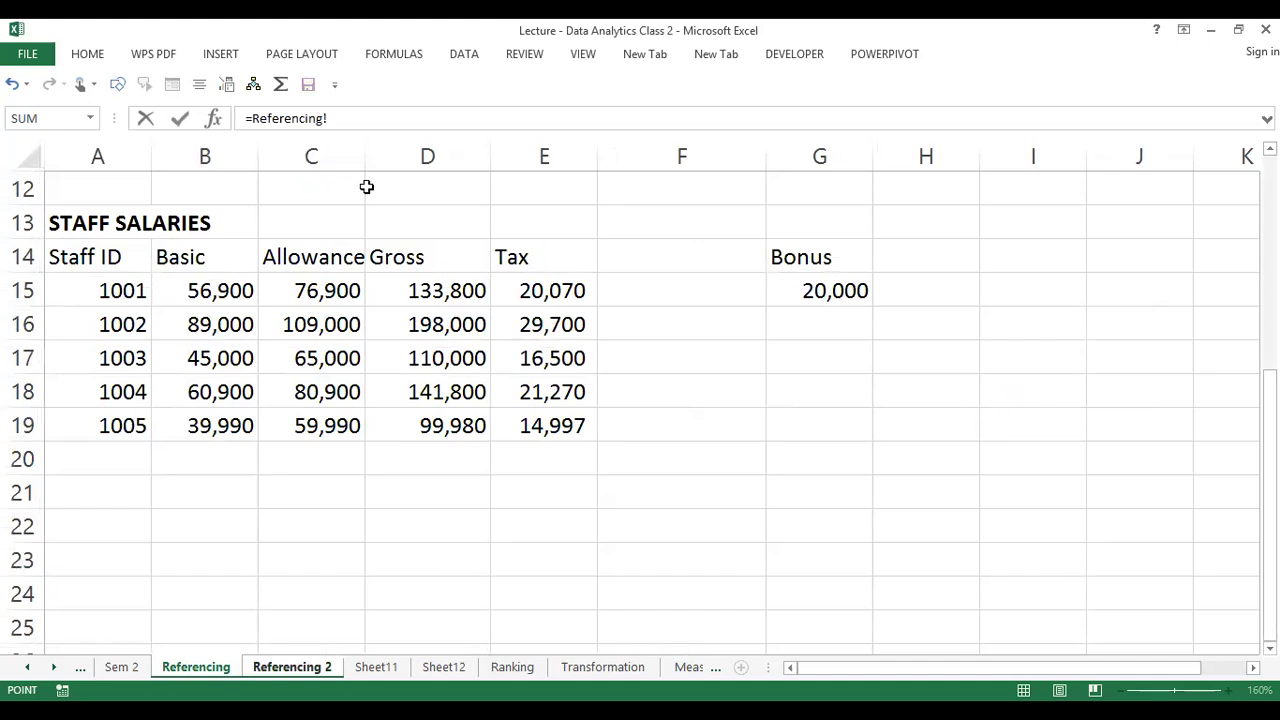
left_click(445, 291)
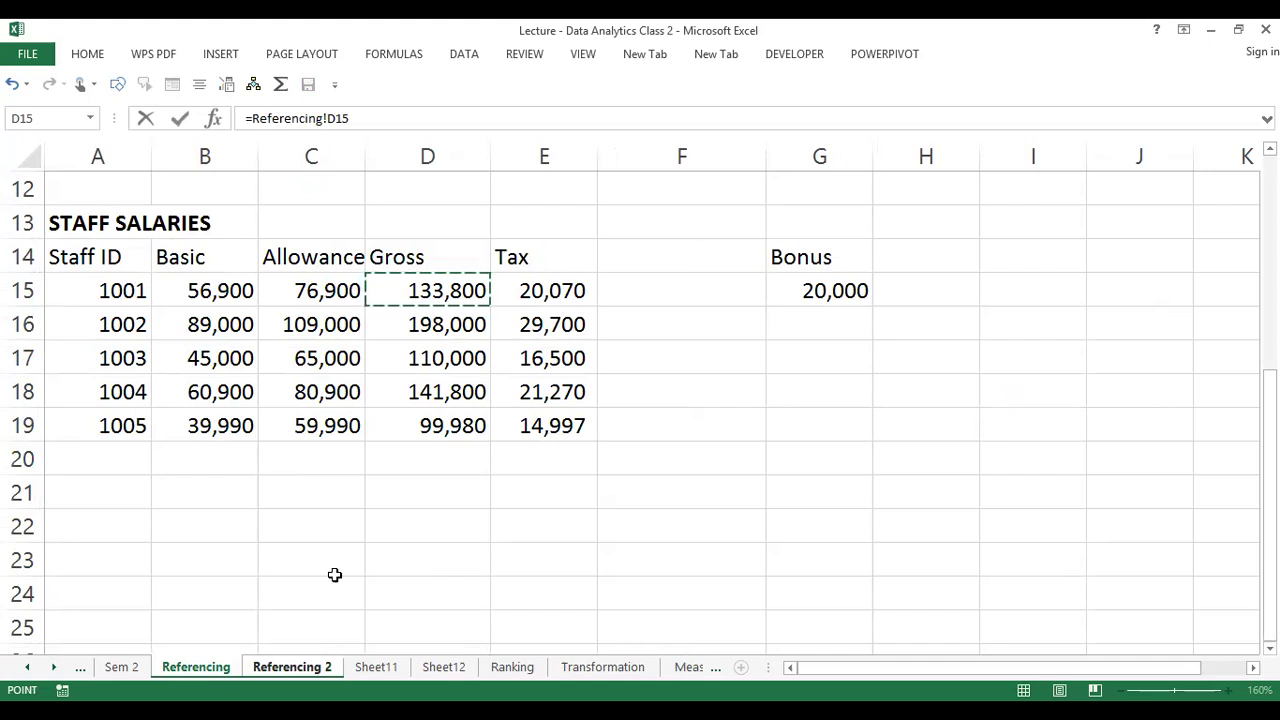
type("-")
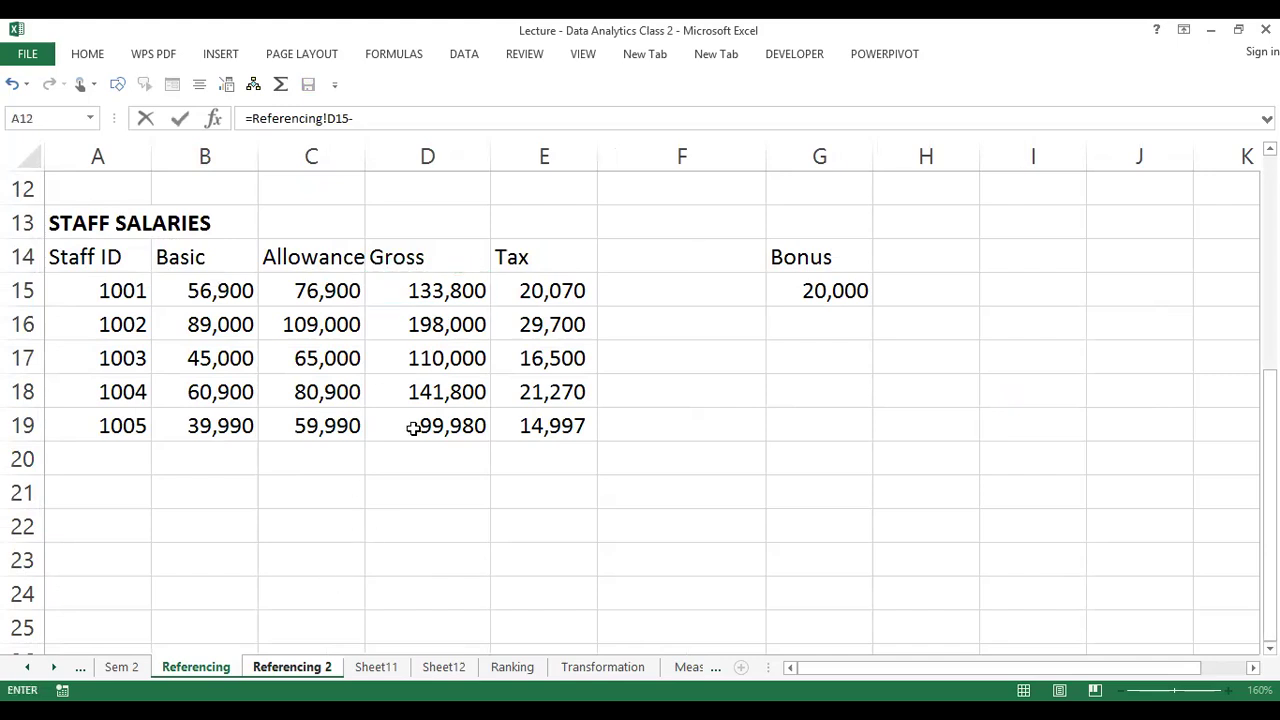
left_click(531, 297)
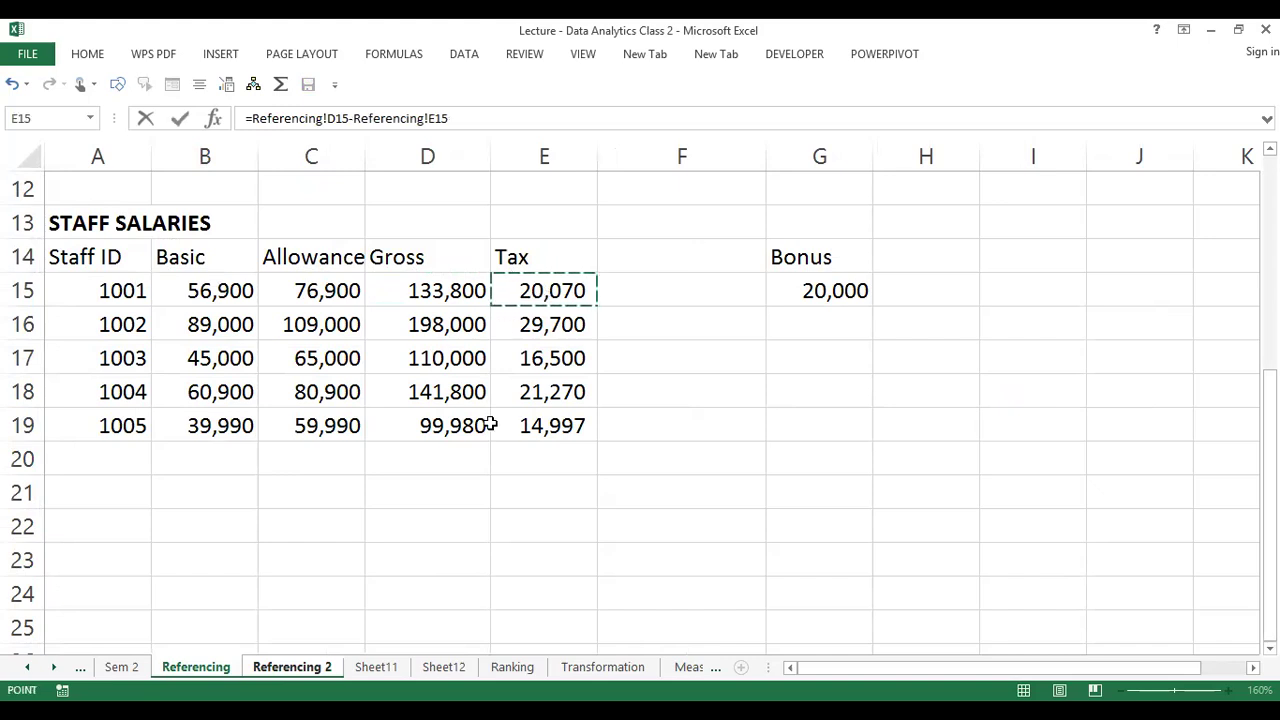
key("Return")
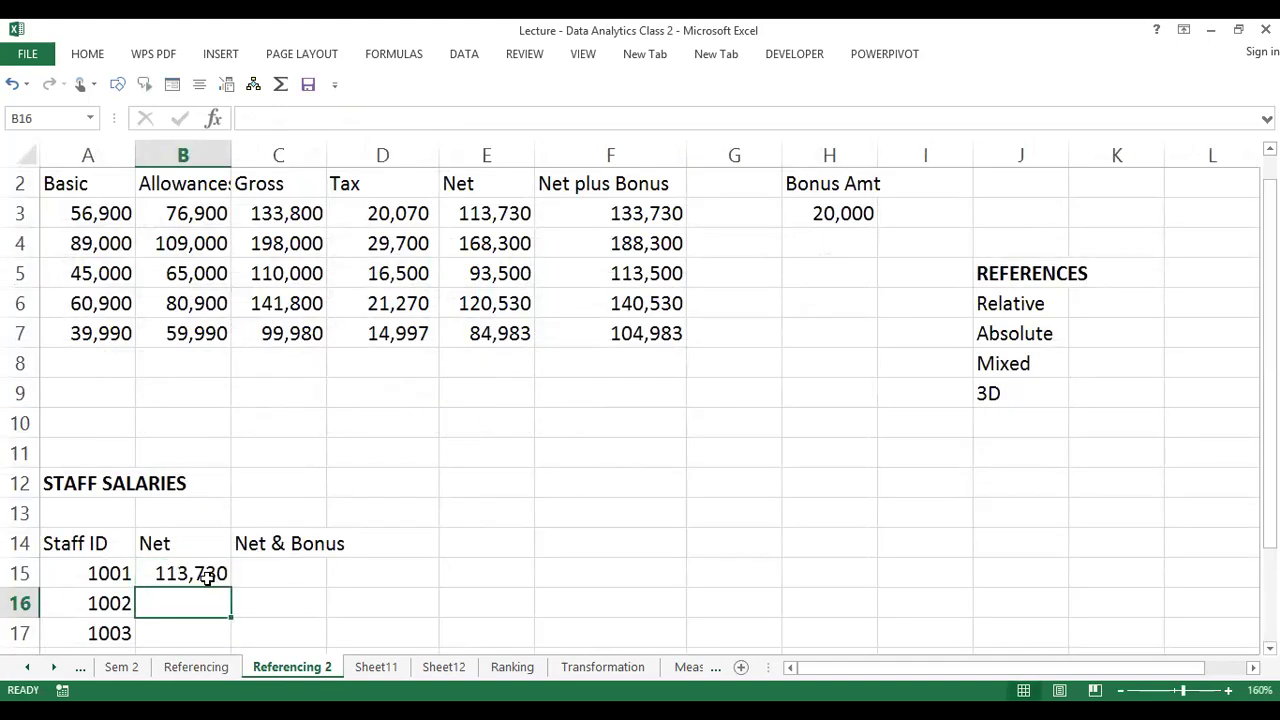
Compare the Net formula in B15 with the Net plus Bonus formula in F3, and copy the Net formula down to B19
left_click(211, 578)
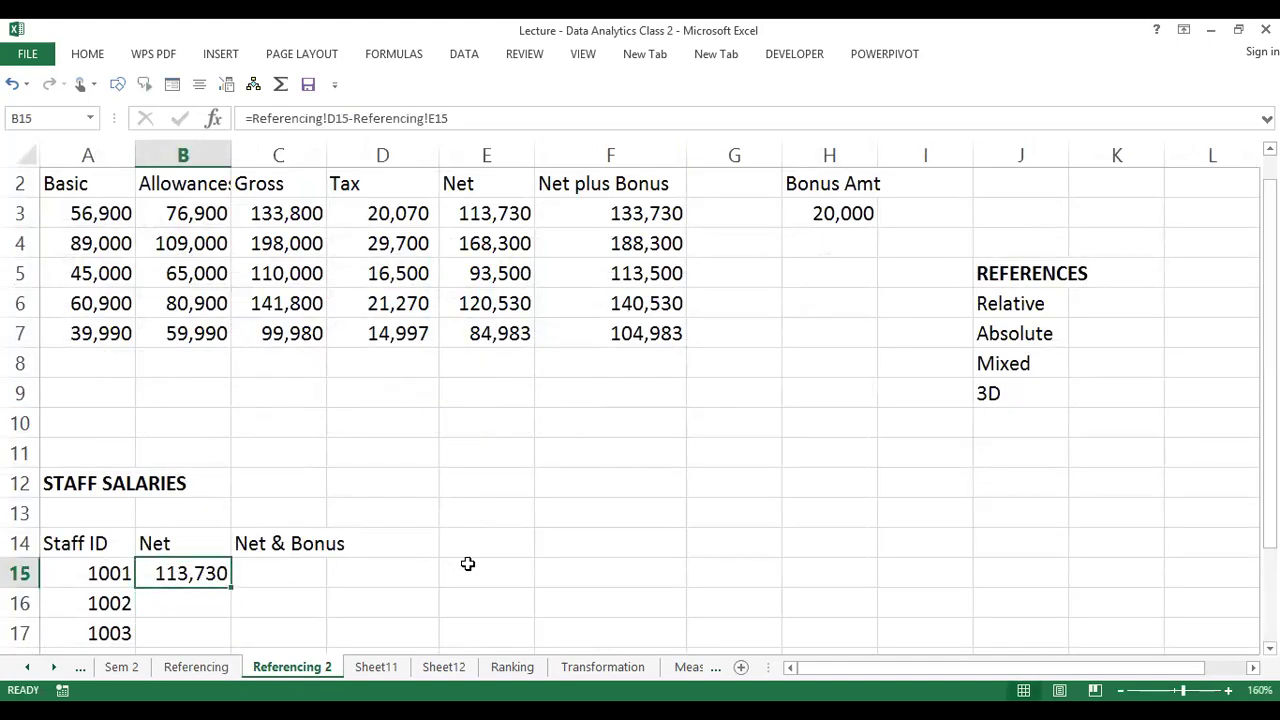
left_click(638, 213)
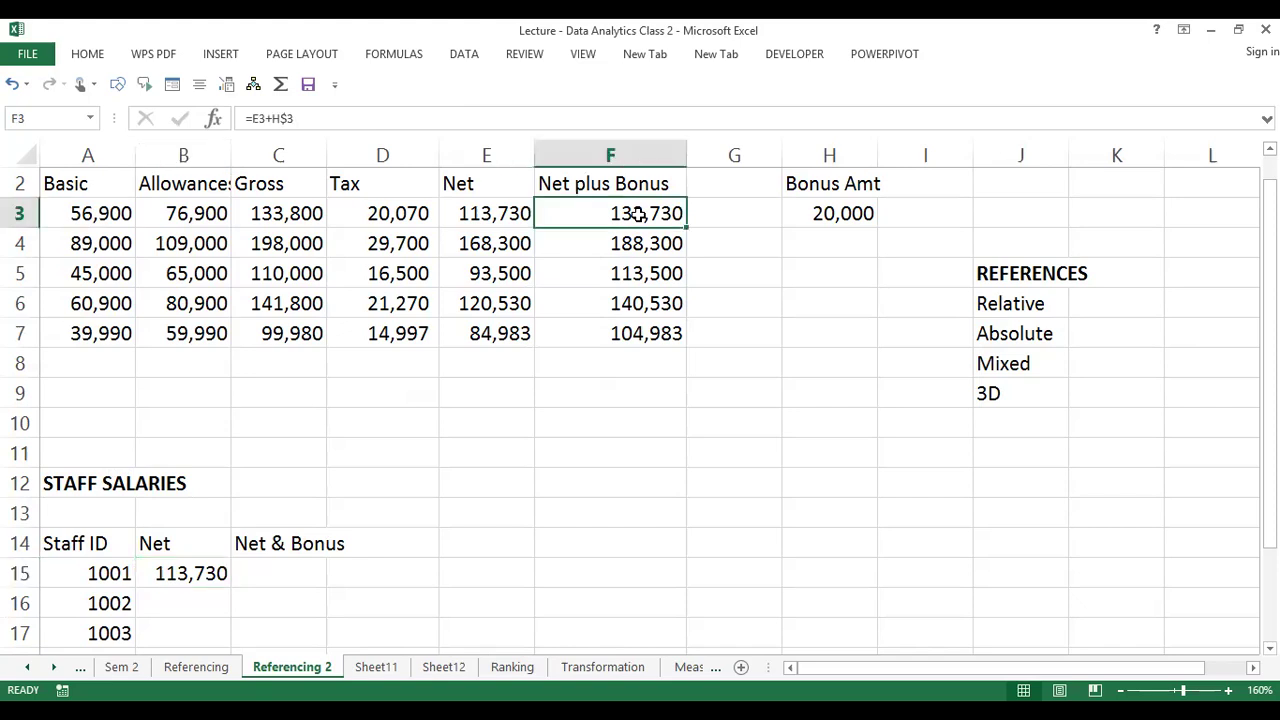
left_click(183, 578)
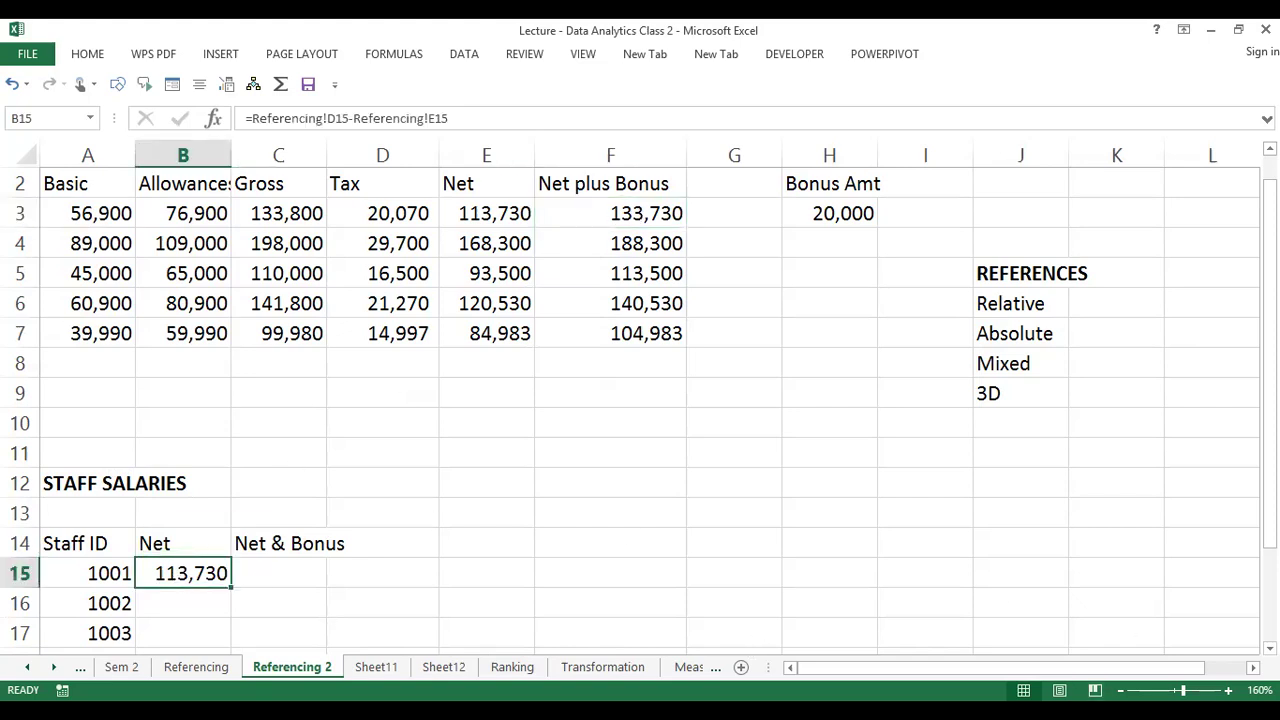
scroll(640, 400, "down", 2)
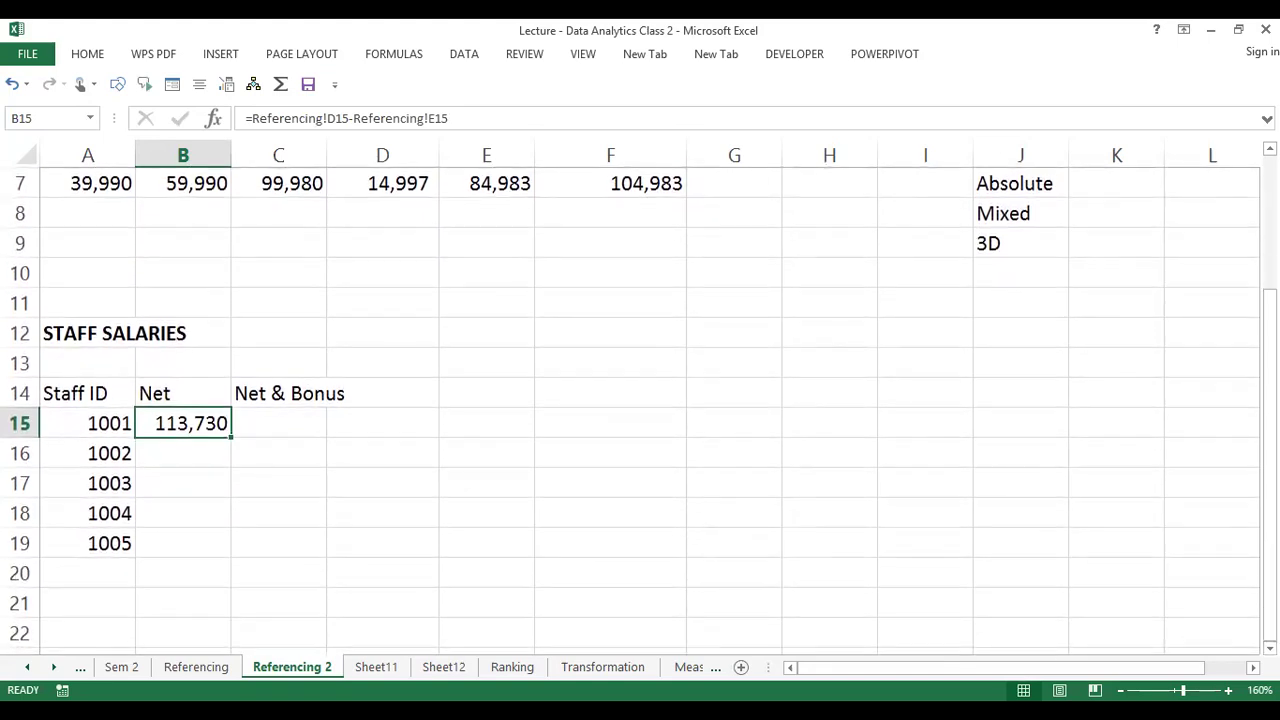
double_click(231, 436)
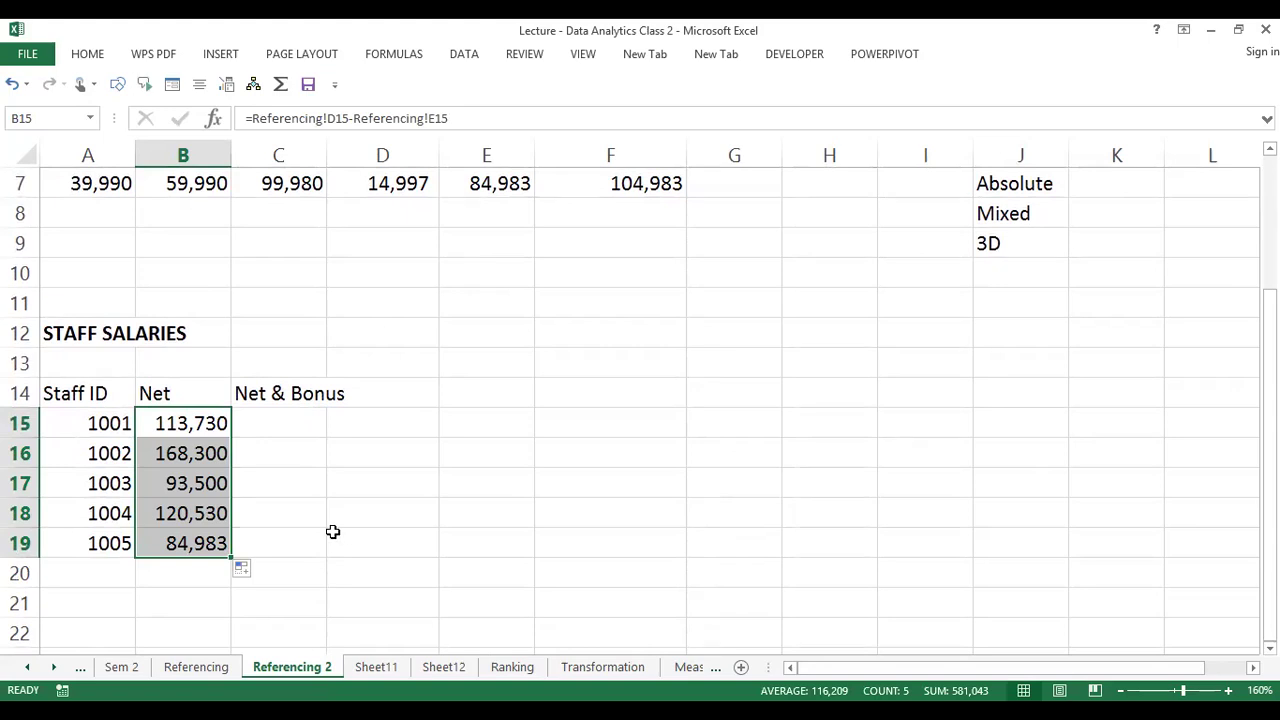
left_click(280, 420)
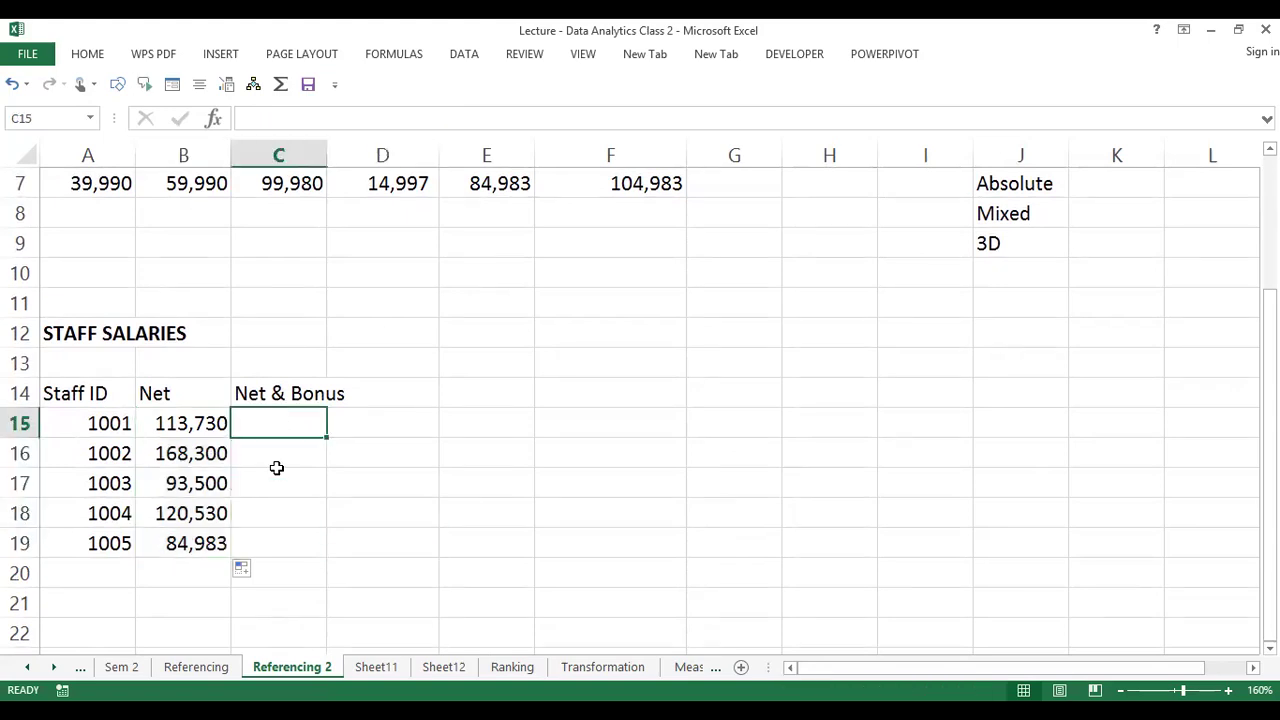
left_click(201, 428)
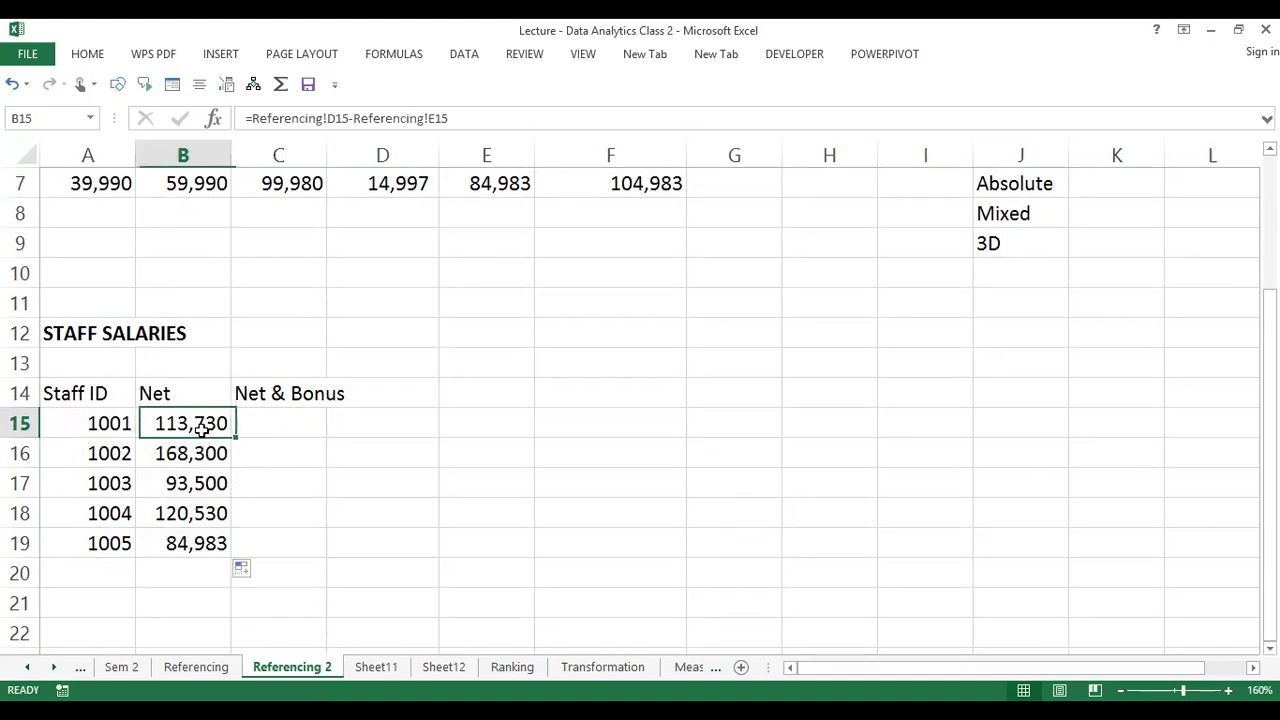
left_click(266, 429)
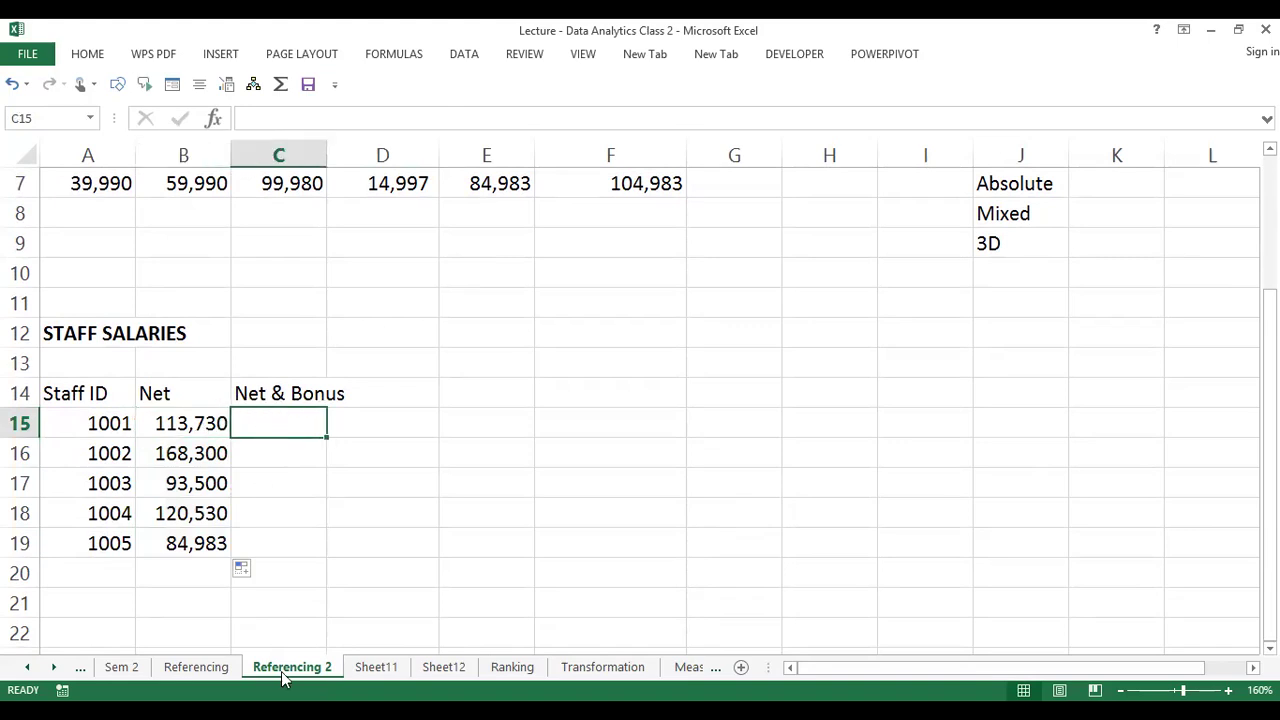
type("=")
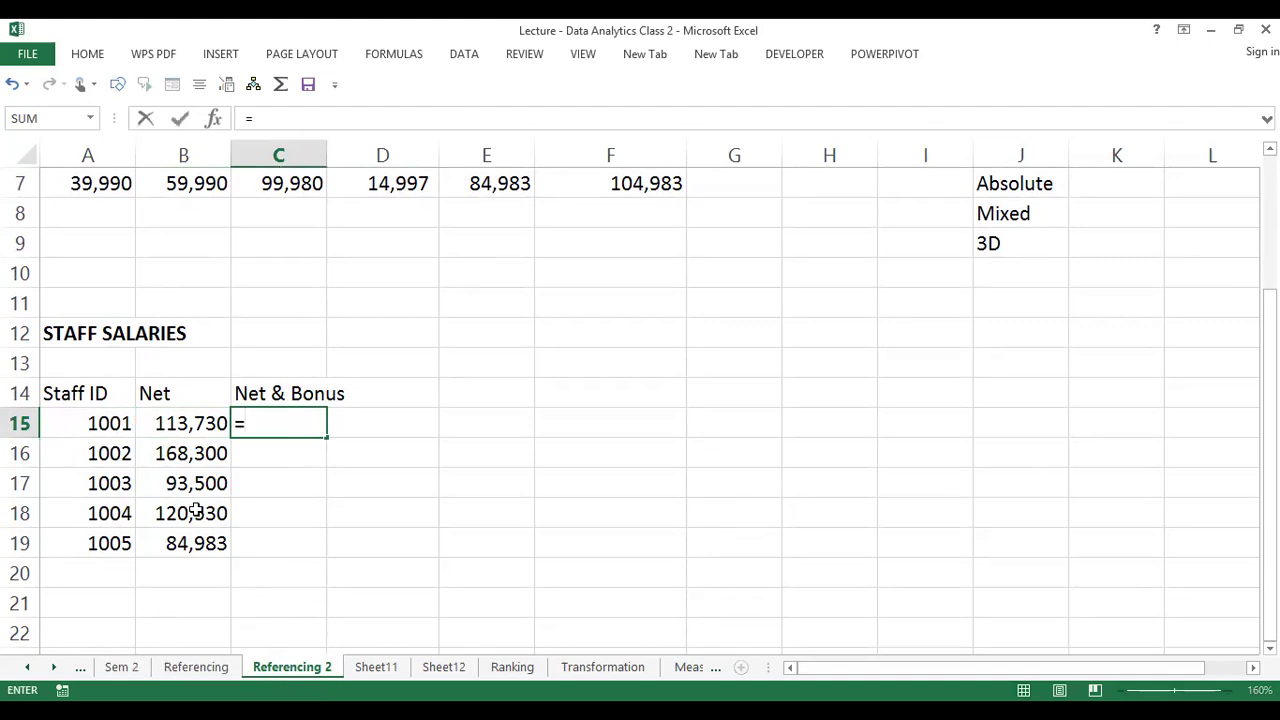
left_click(196, 668)
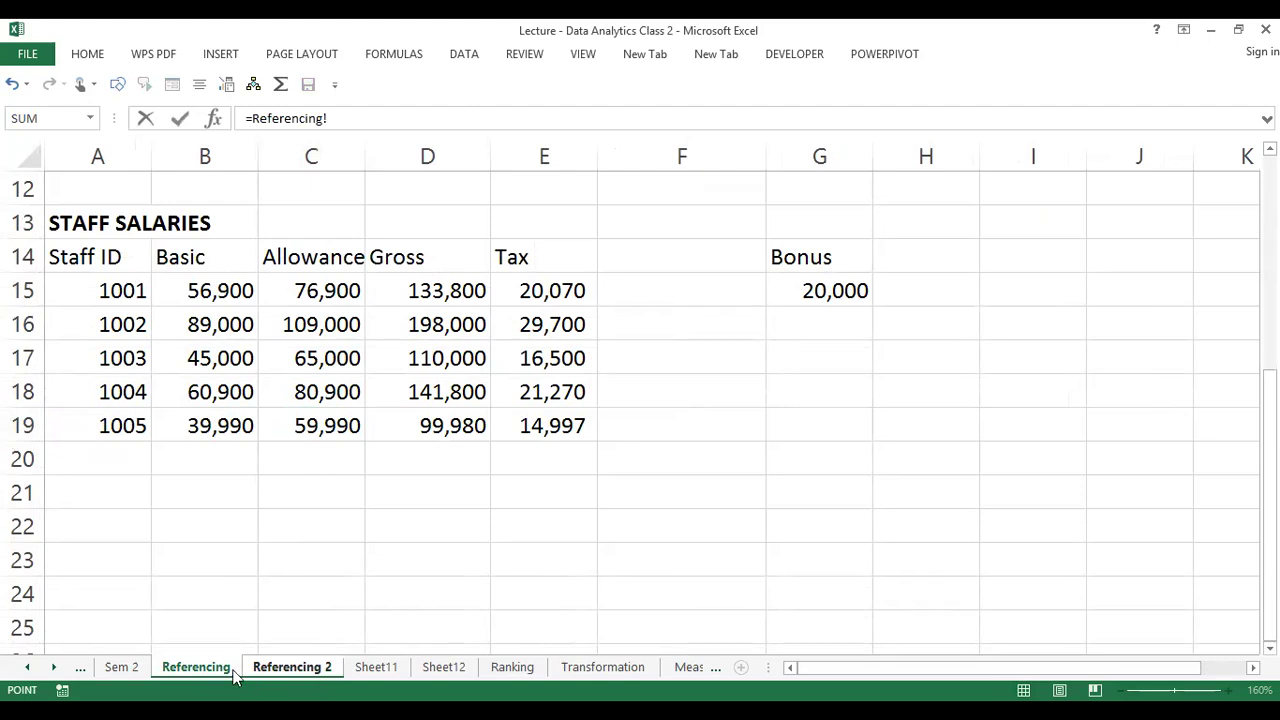
left_click(288, 673)
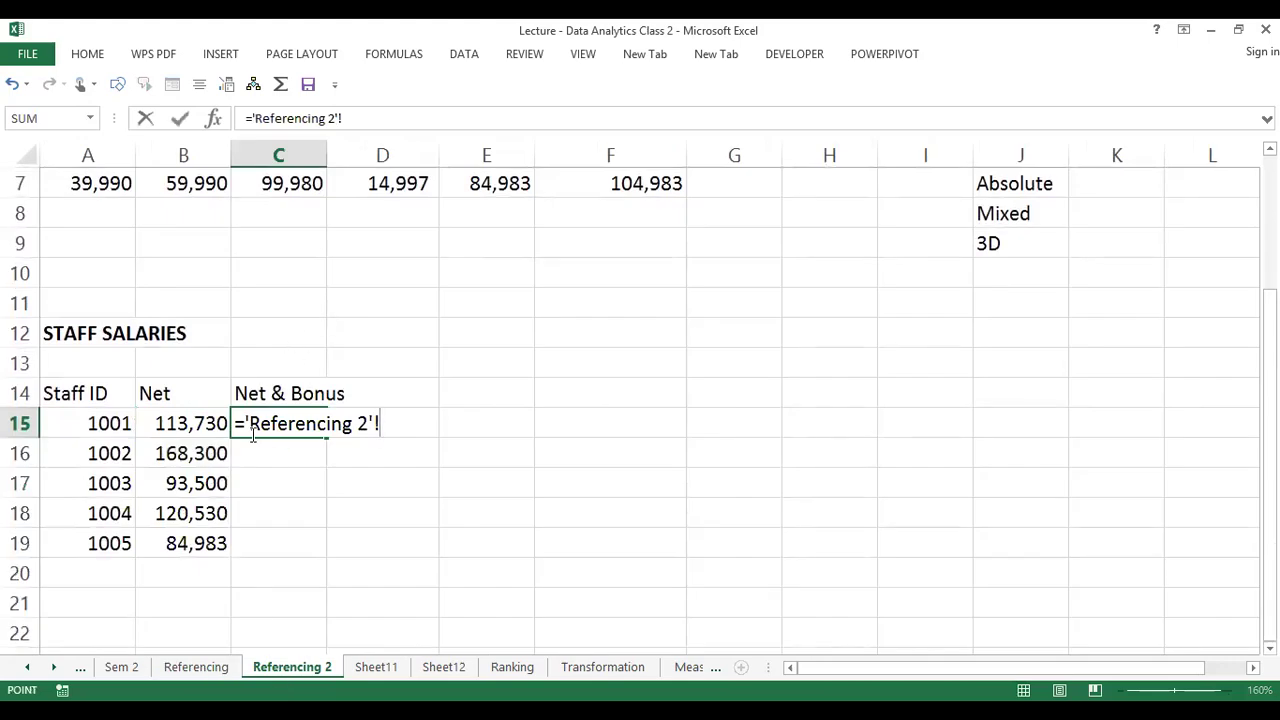
key("Escape")
left_click(280, 472)
left_click(286, 422)
left_click(175, 425)
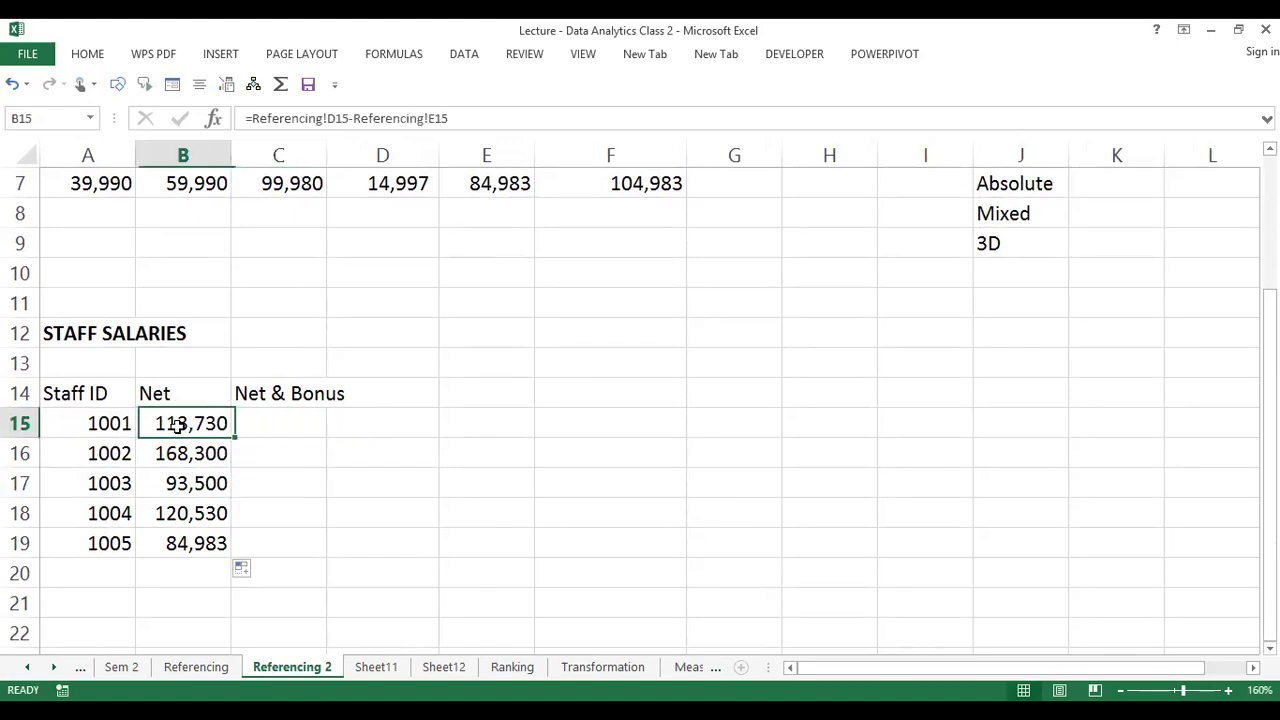
Link cell C15 under Net & Bonus to the bonus amount with the formula =Referencing!G15
left_click(265, 427)
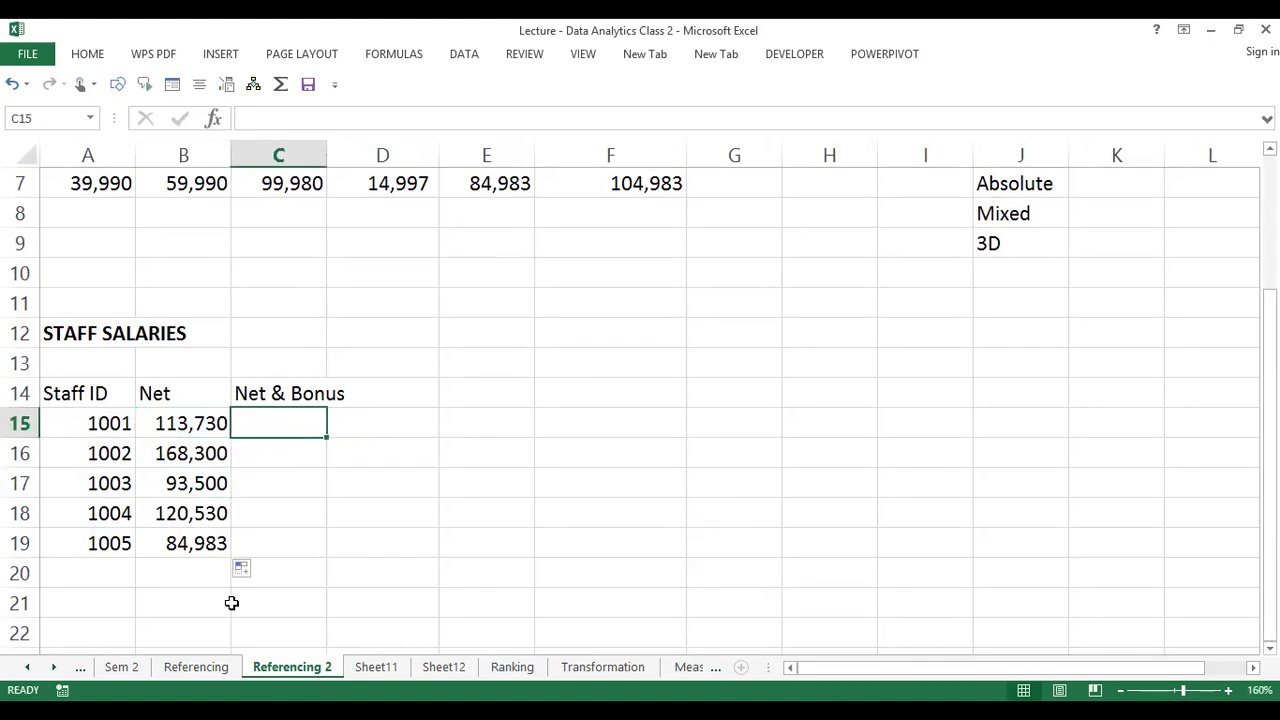
type("=")
left_click(189, 422)
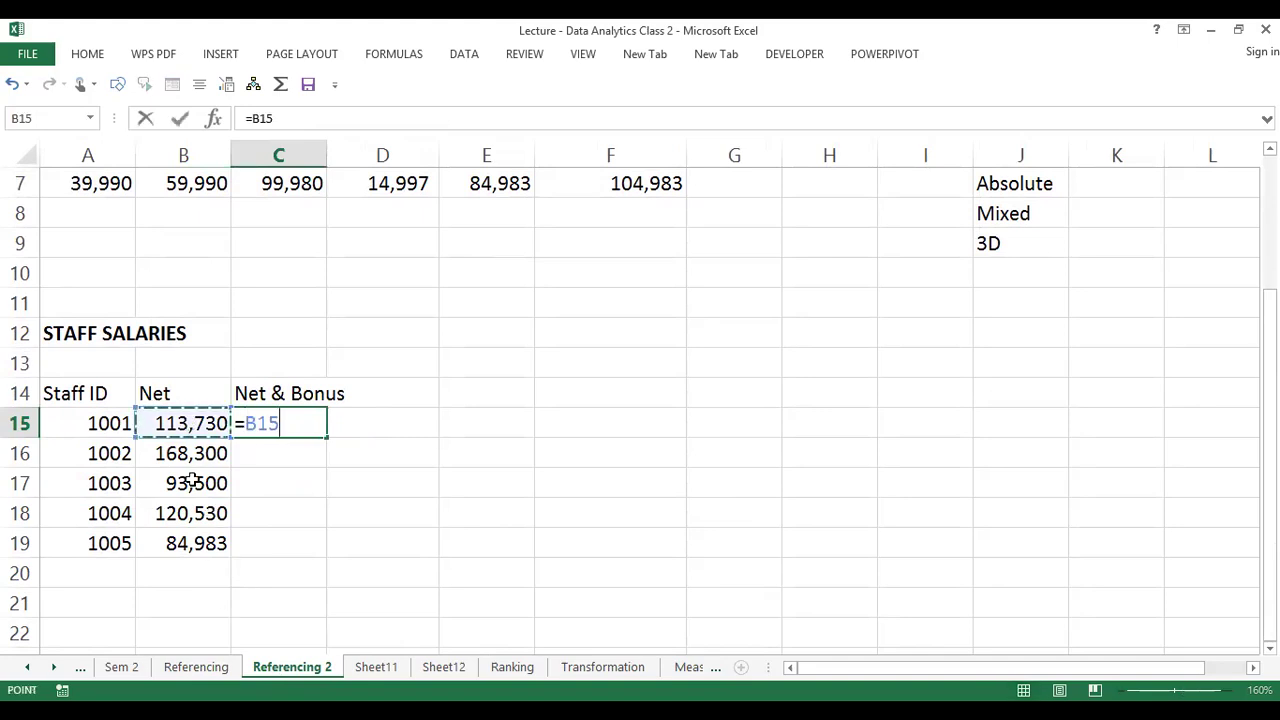
left_click(195, 670)
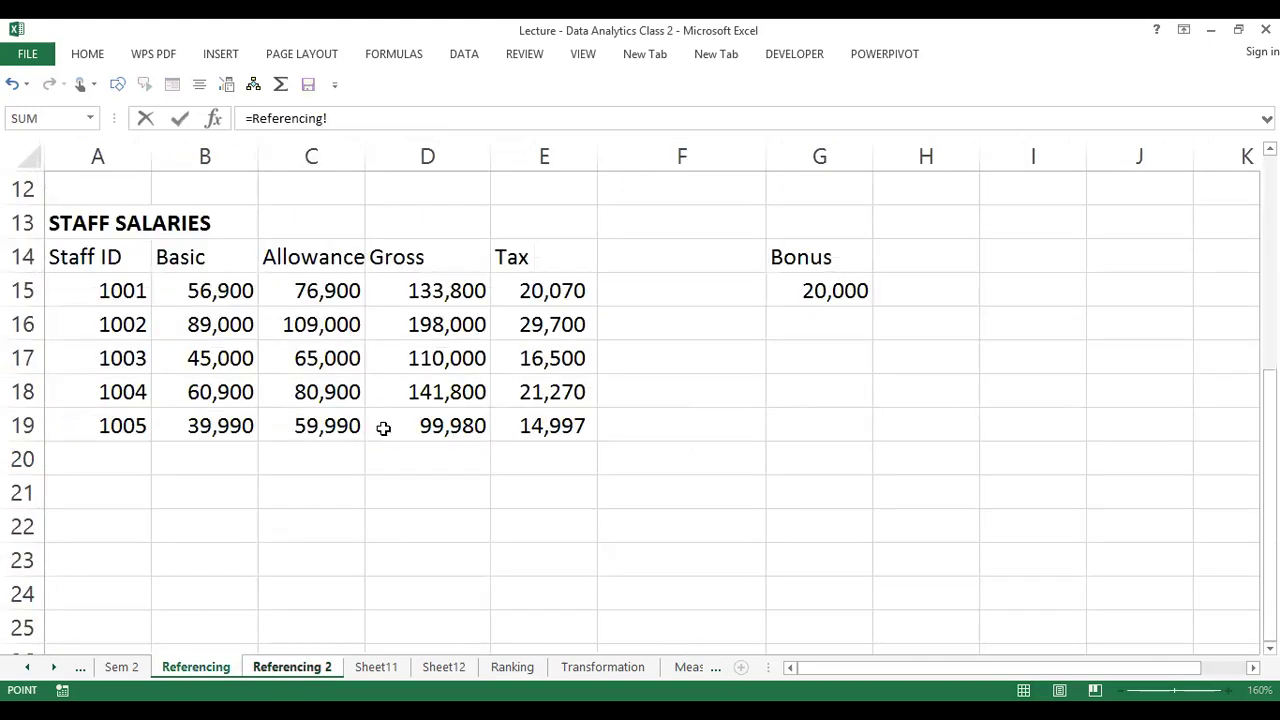
left_click(830, 290)
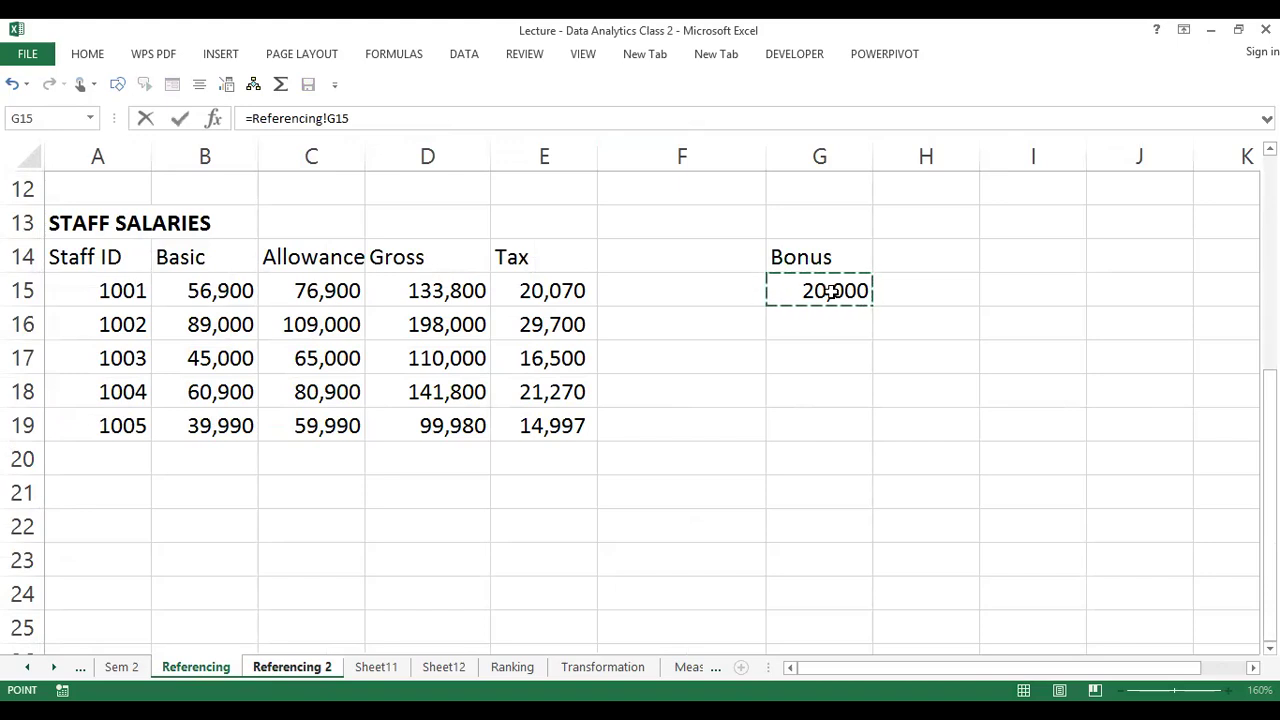
left_click(338, 118)
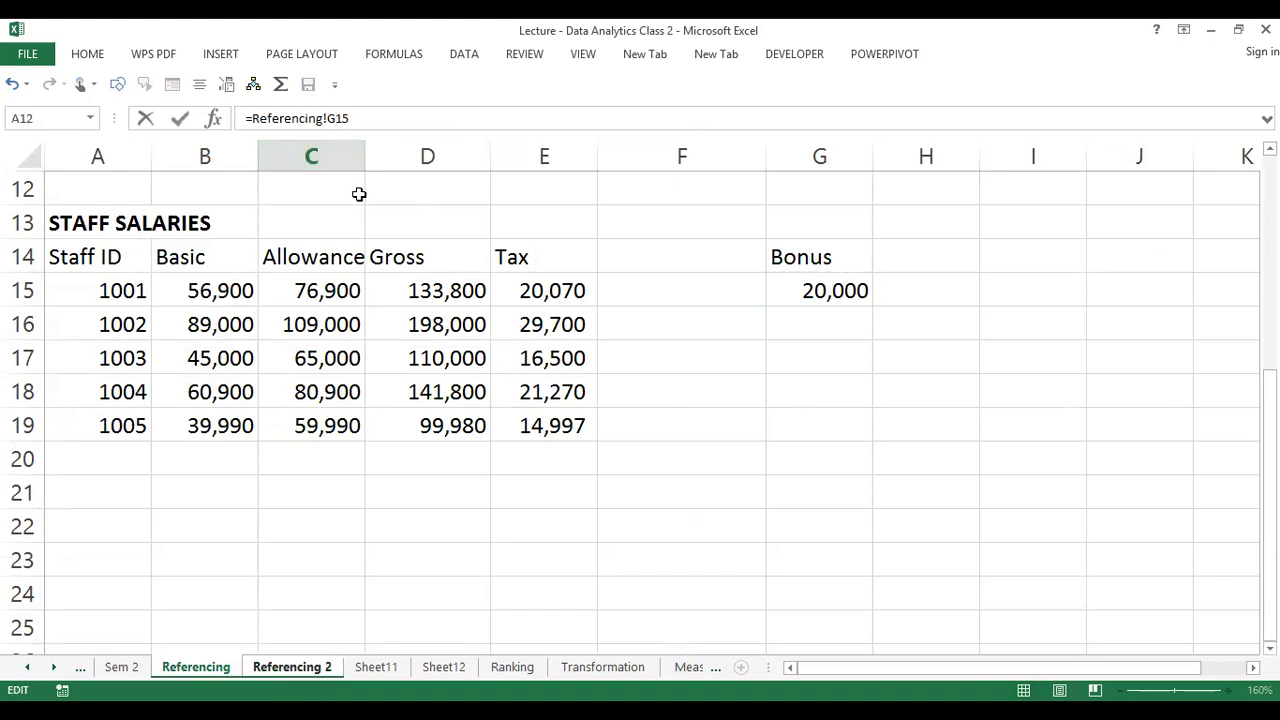
type("$")
key("BackSpace")
key("Return")
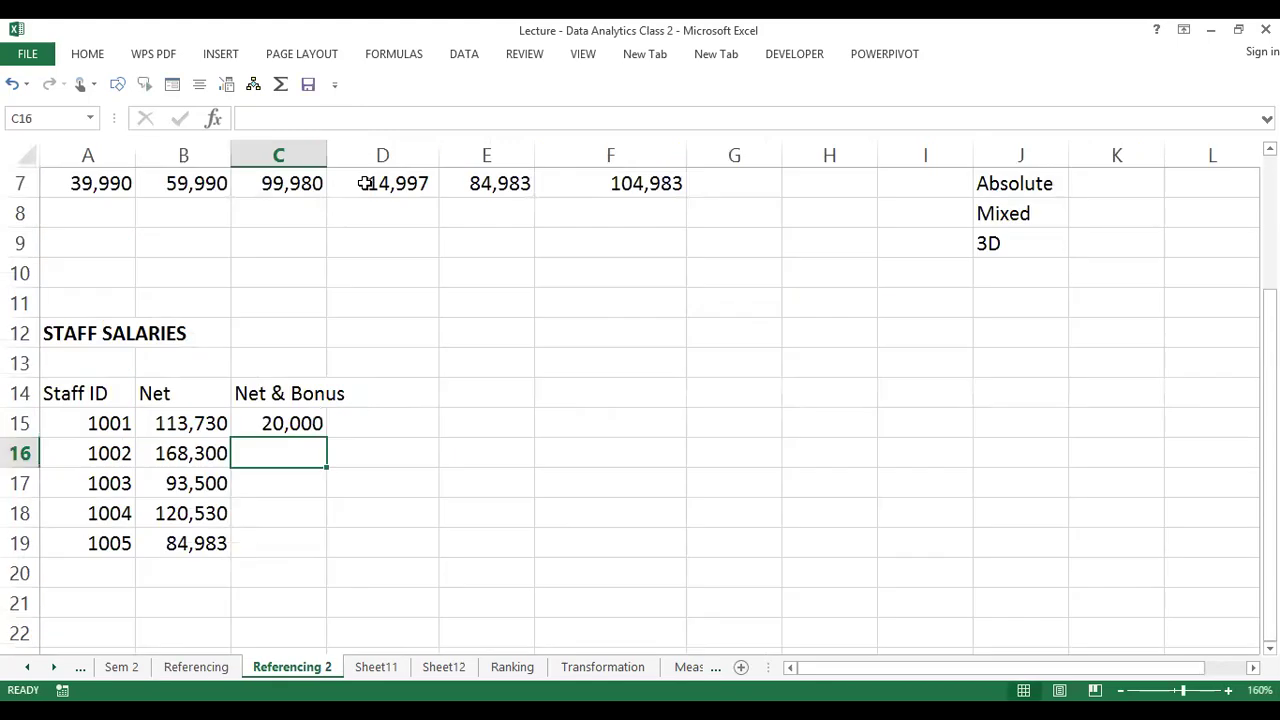
Lock the row of the bonus reference in C15 so the formula reads =Referencing!G$15
left_click(281, 423)
double_click(294, 423)
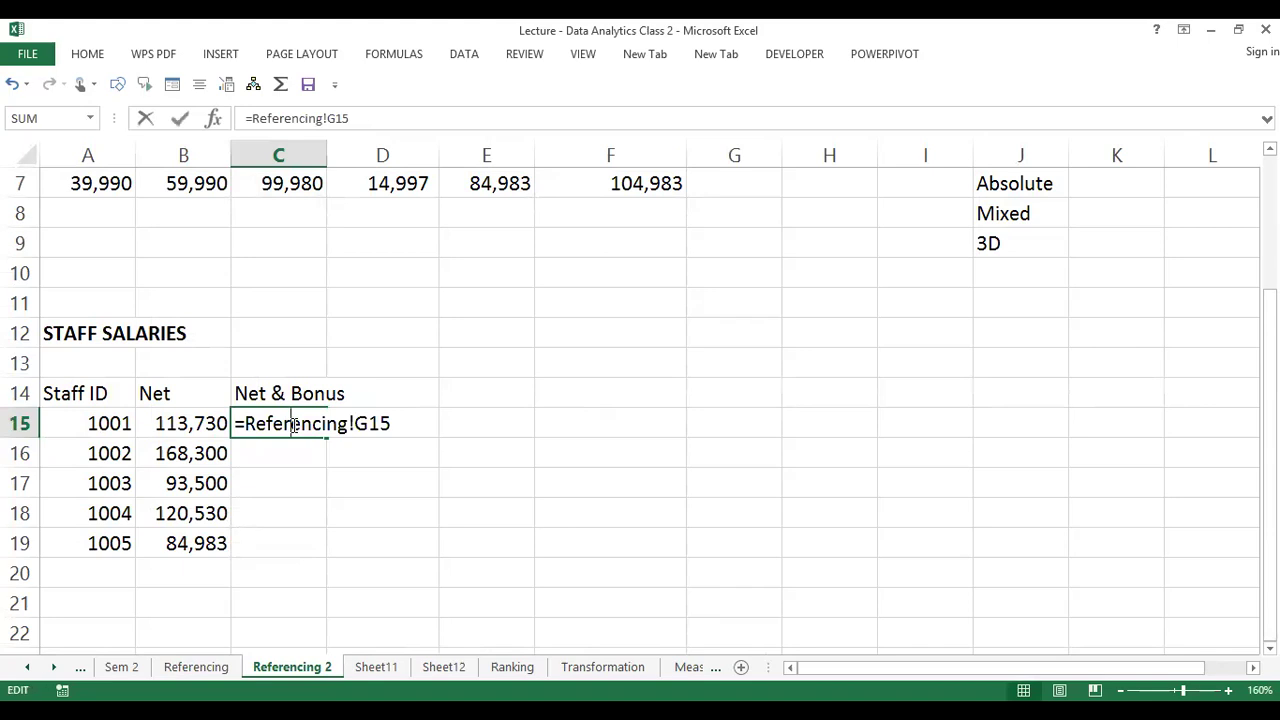
left_click(370, 424)
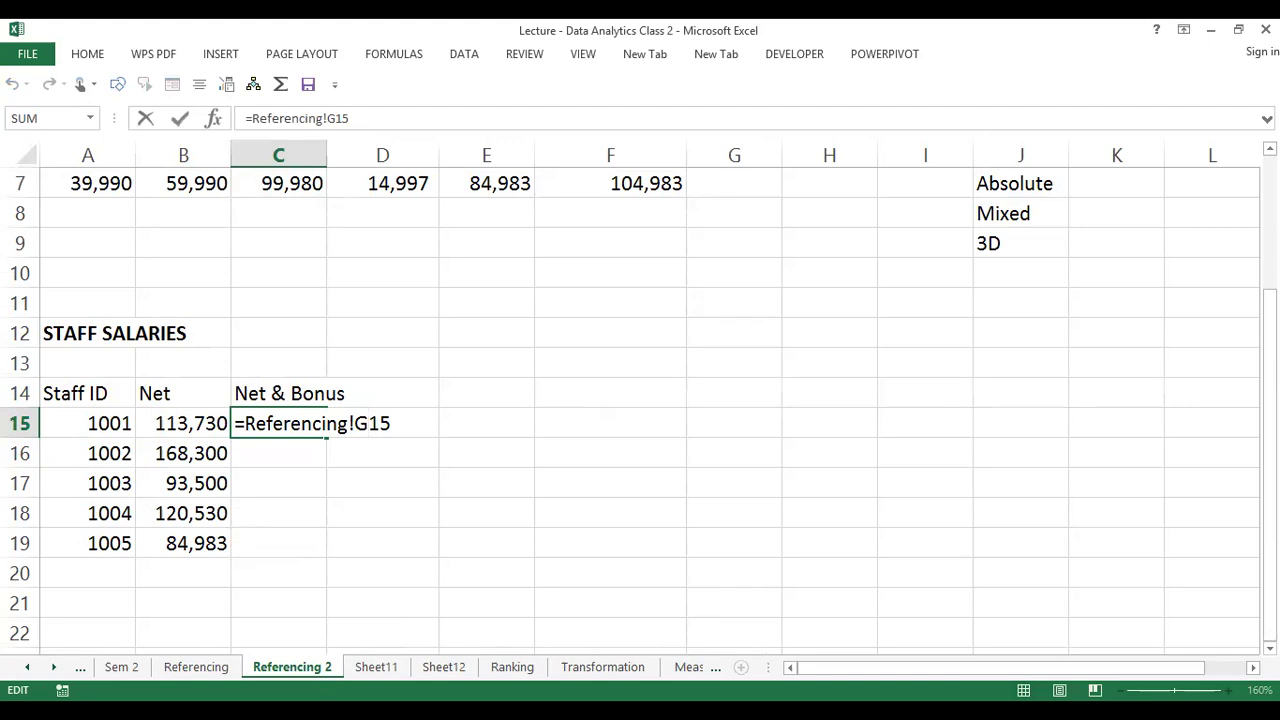
type("$")
key("Return")
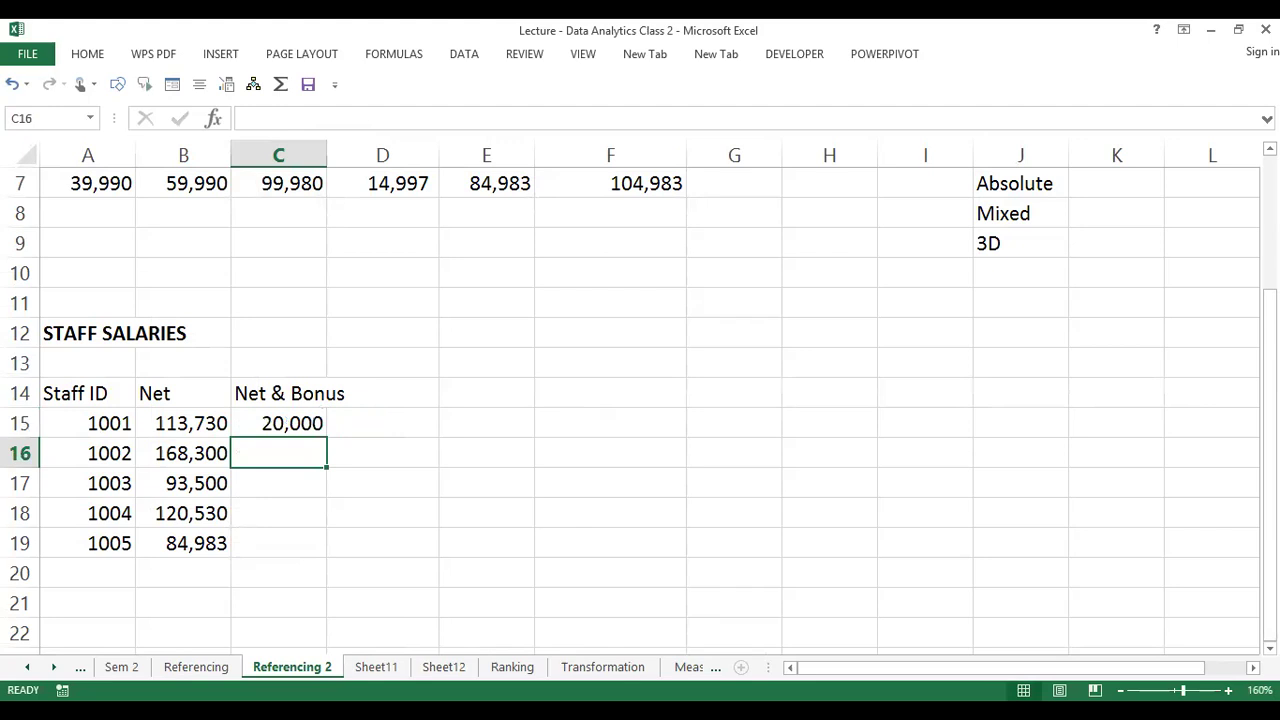
Add the Net of staff 1001 to the bonus reference in C15 so the formula reads =B15+Referencing!G$15
left_click(298, 424)
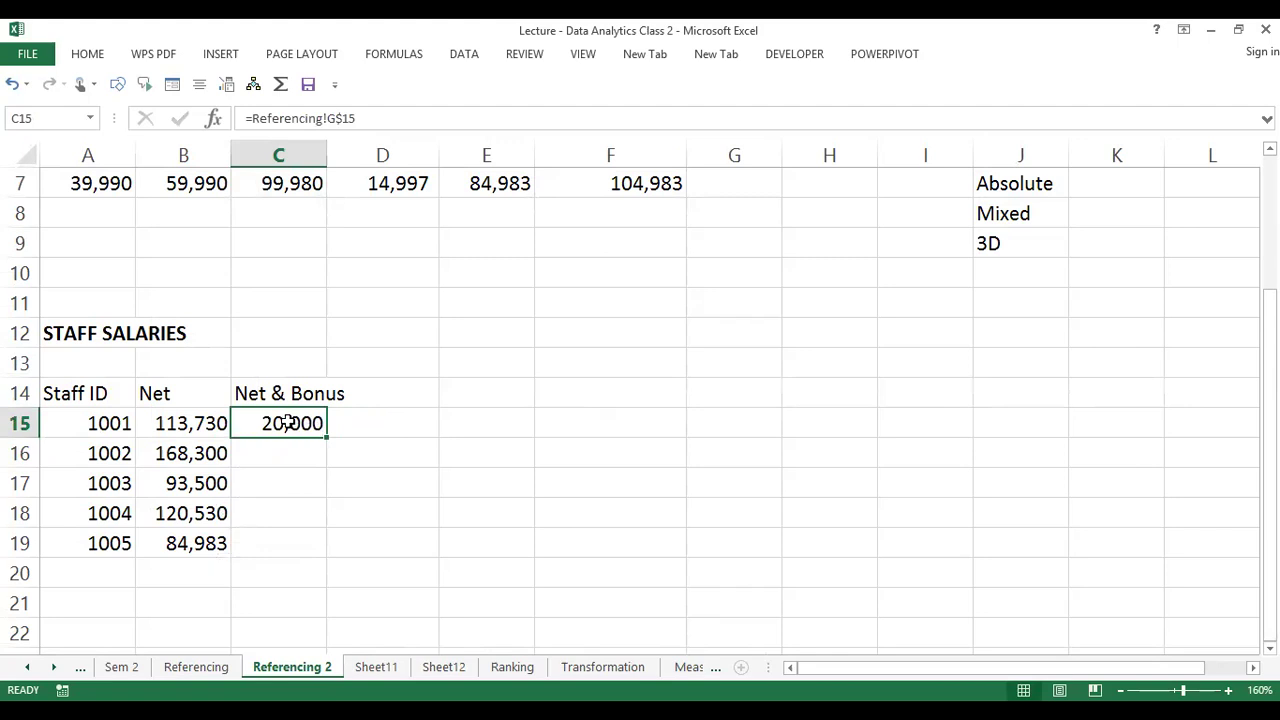
left_click(252, 118)
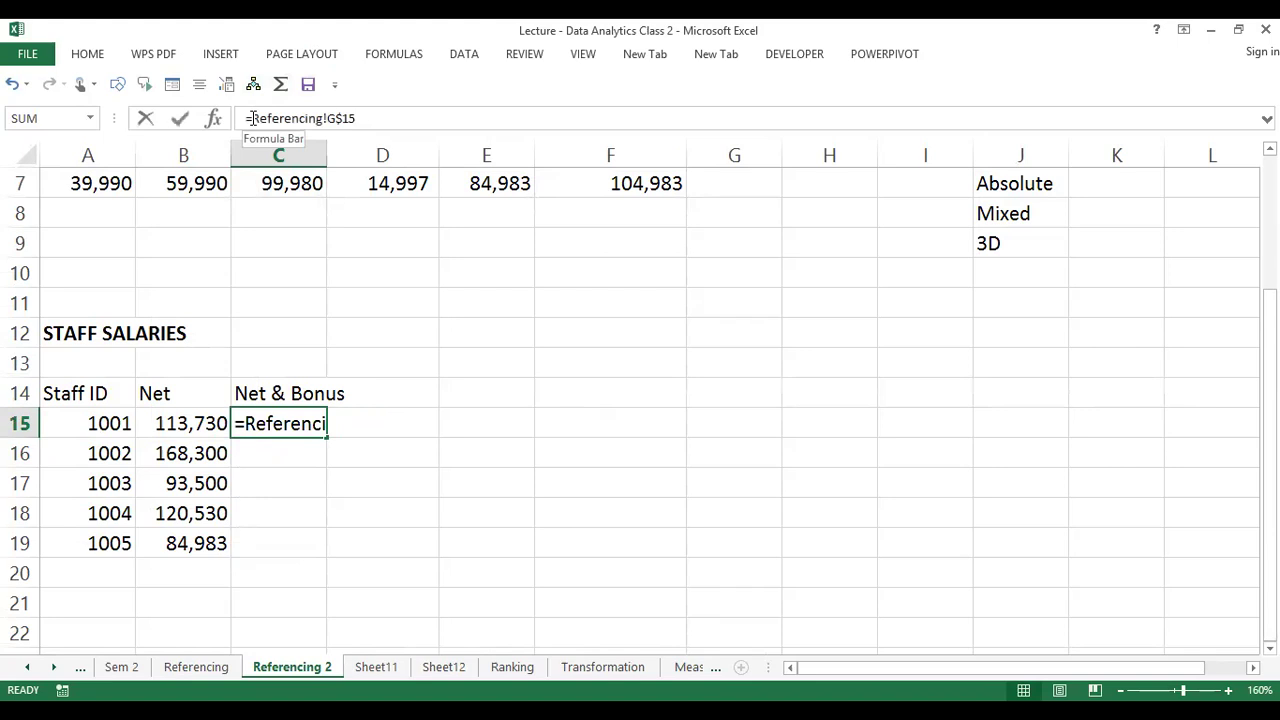
left_click(192, 424)
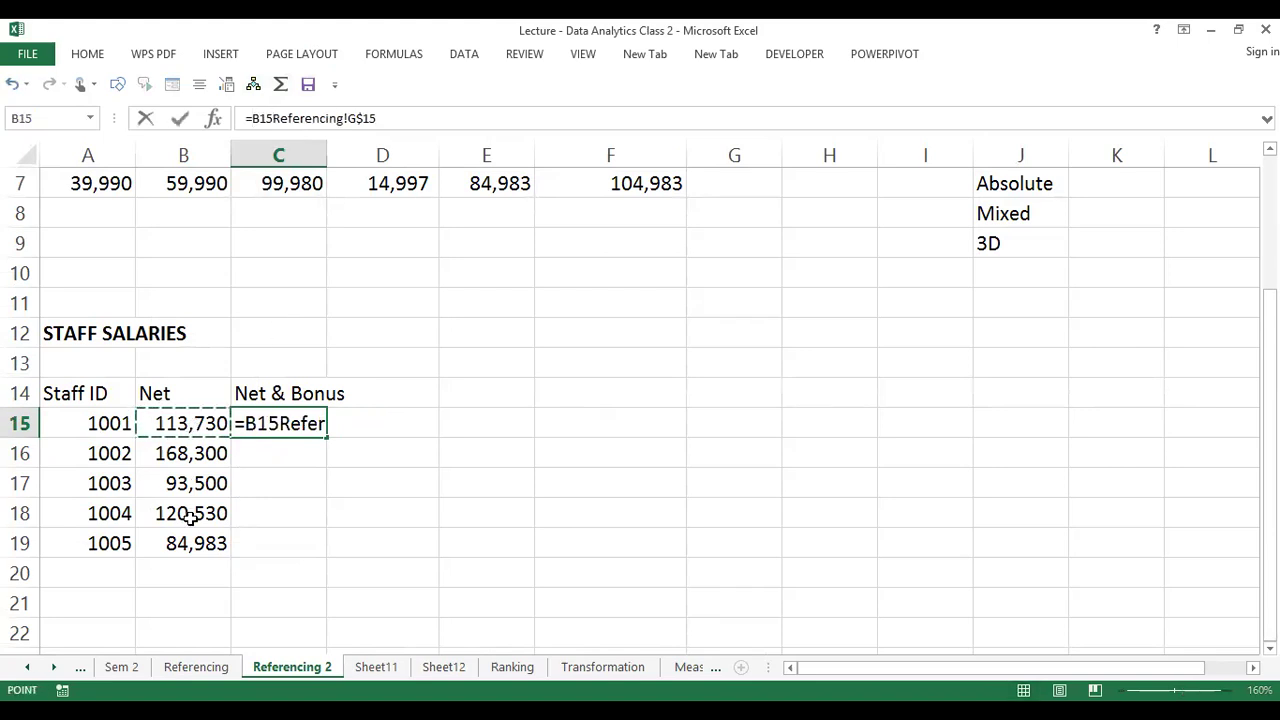
type("+")
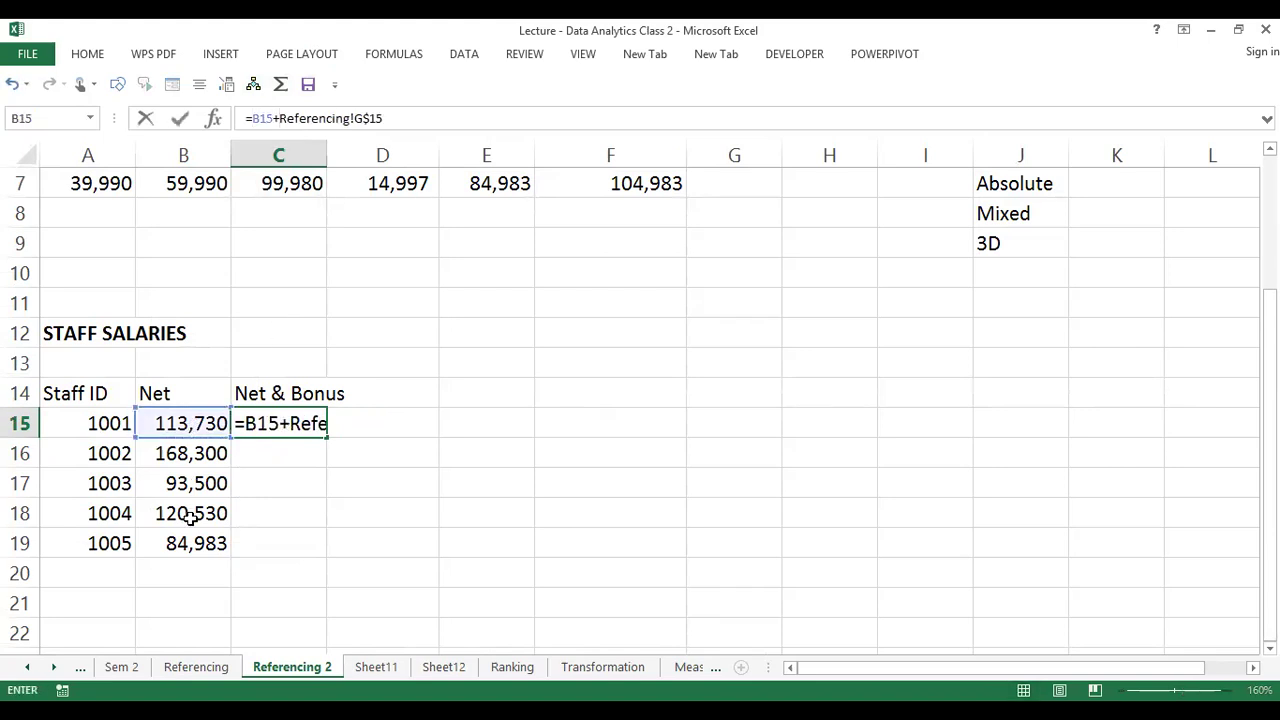
key("Return")
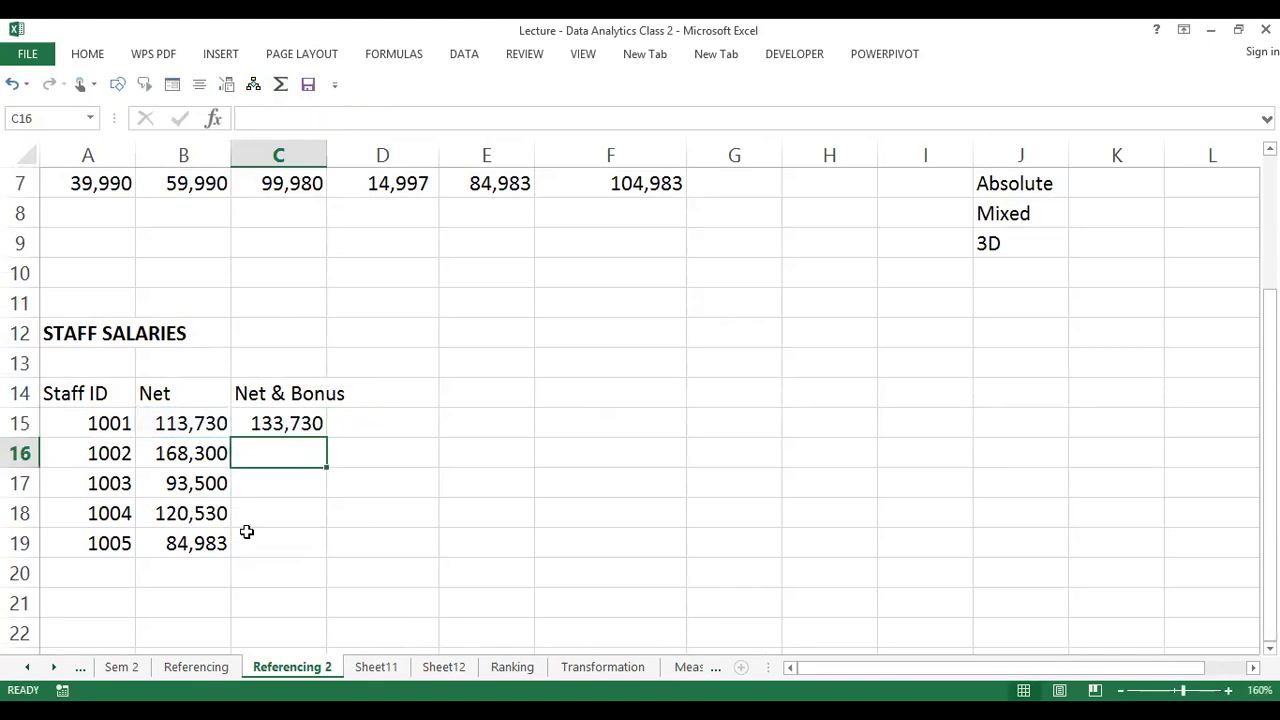
Clear C15 and rebuild Net & Bonus for staff 1001 with the formula =B15 + Referencing!G15
left_click(290, 425)
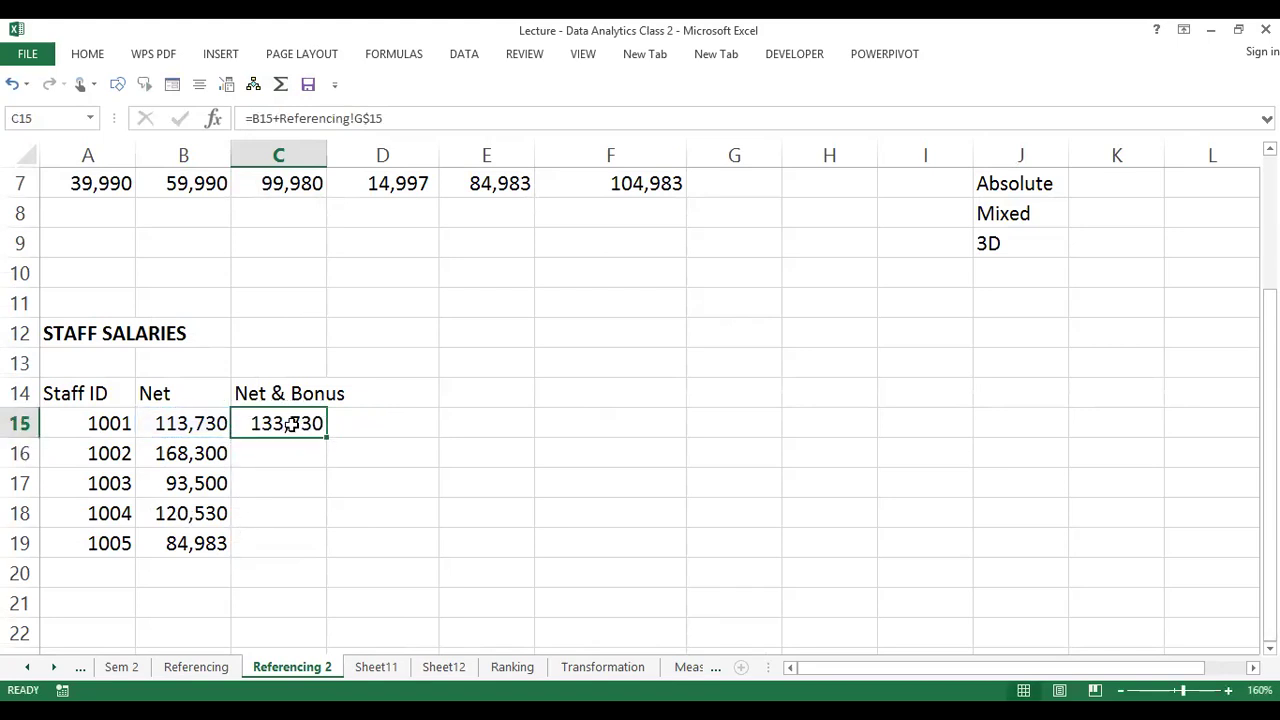
key("Delete")
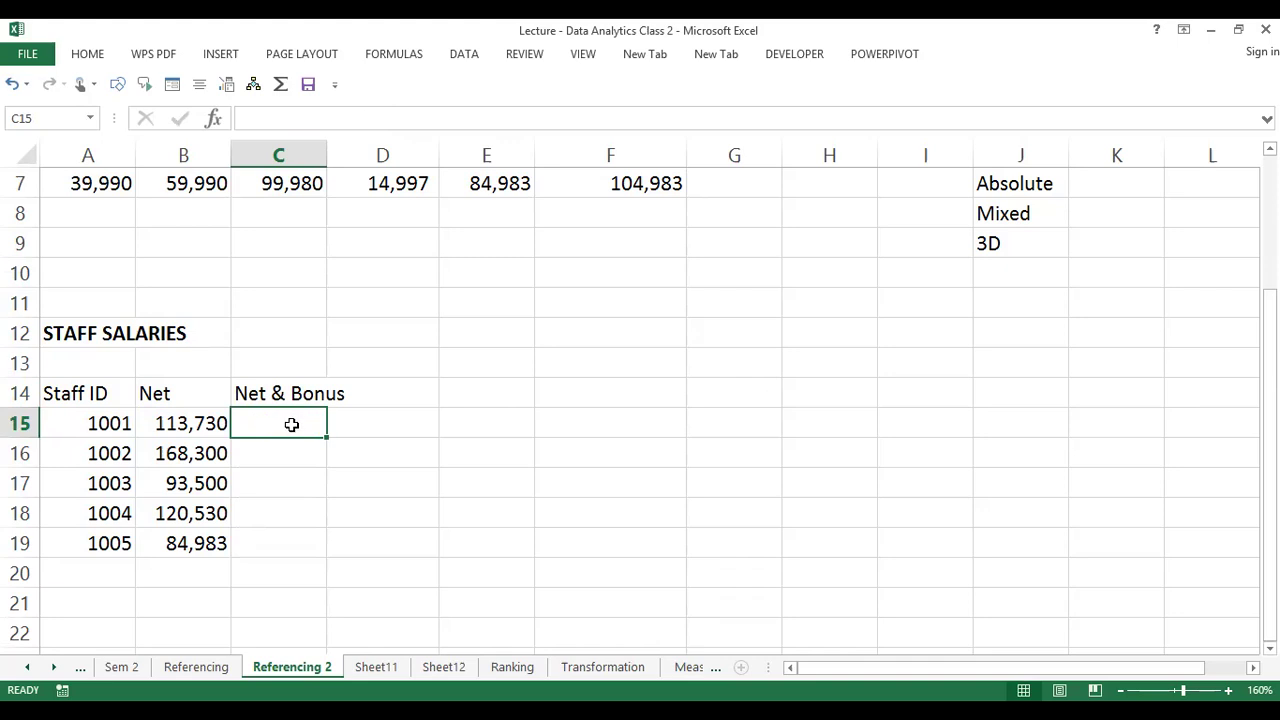
type("=")
left_click(199, 424)
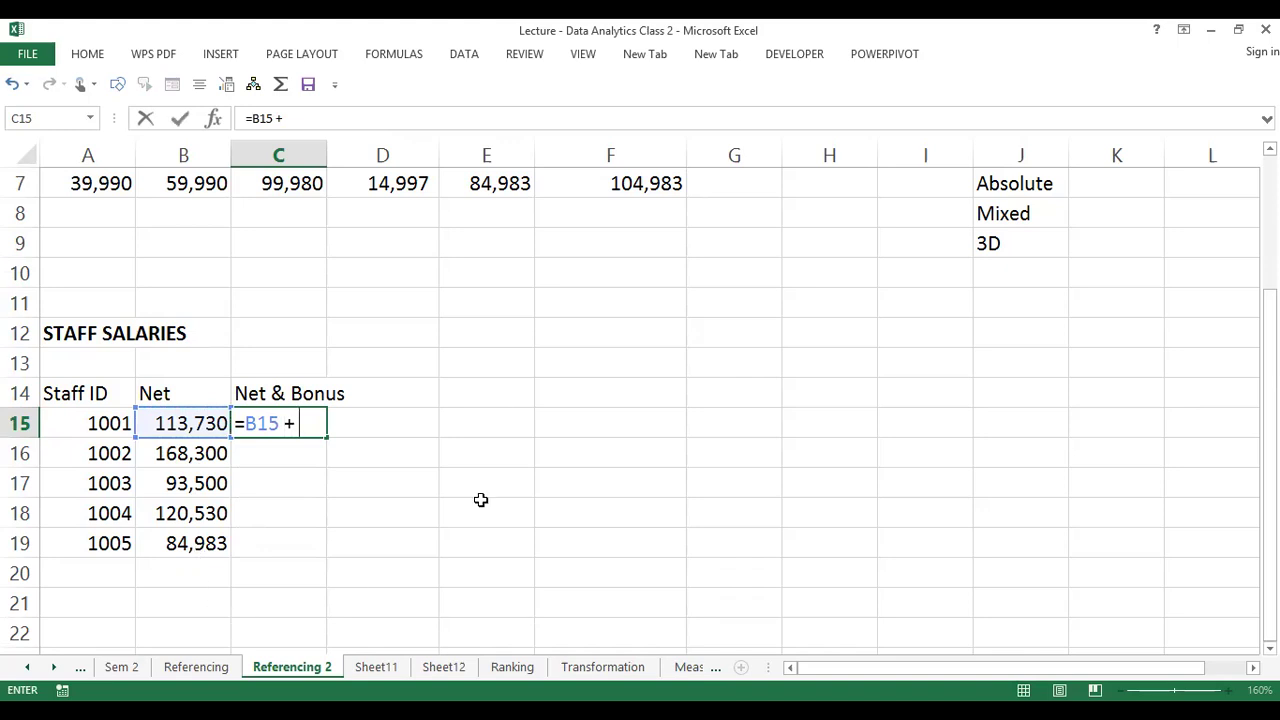
left_click(196, 667)
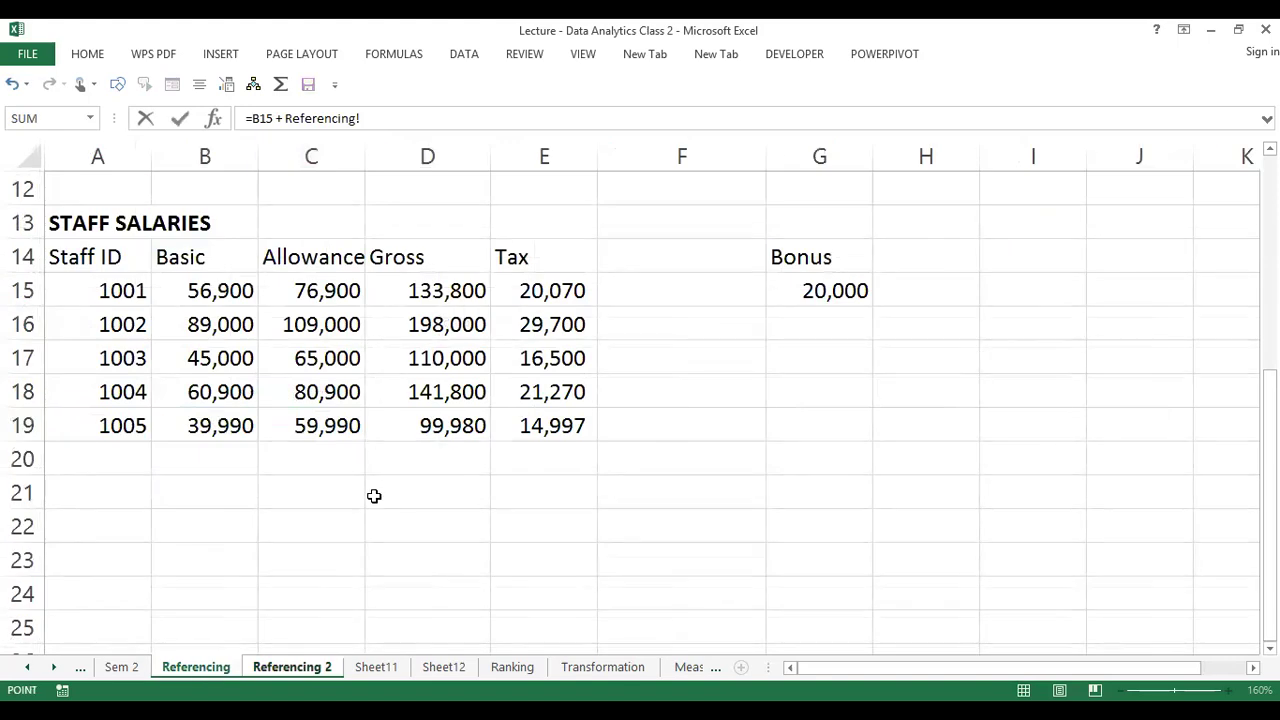
left_click(825, 290)
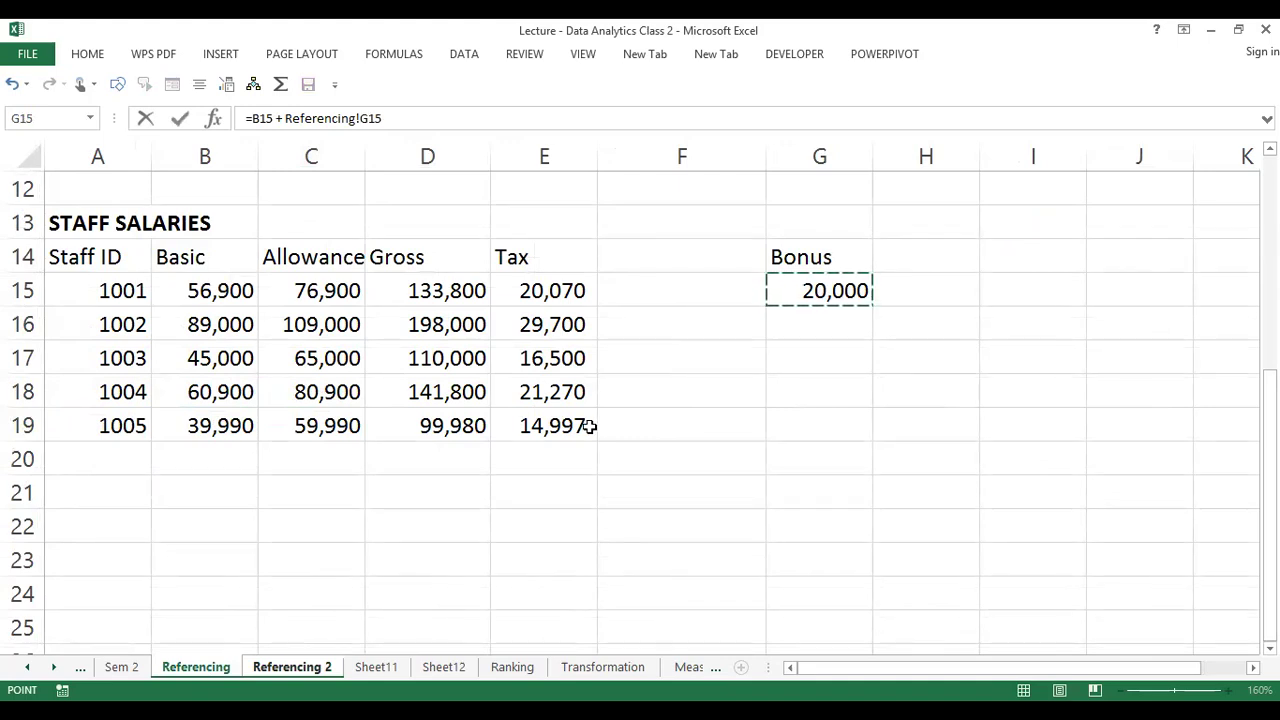
key("Return")
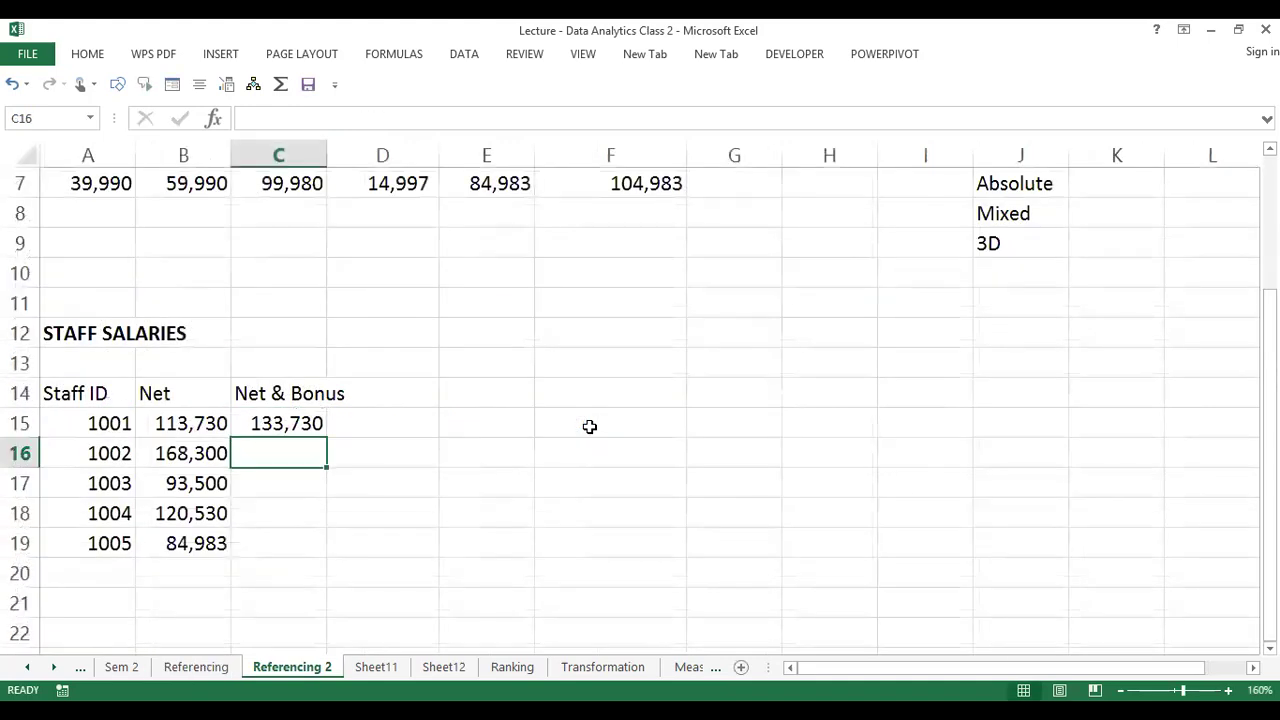
Lock the row of the bonus reference in C15 so the formula reads =B15 + Referencing!G$15
left_click(300, 423)
double_click(300, 423)
left_click(421, 424)
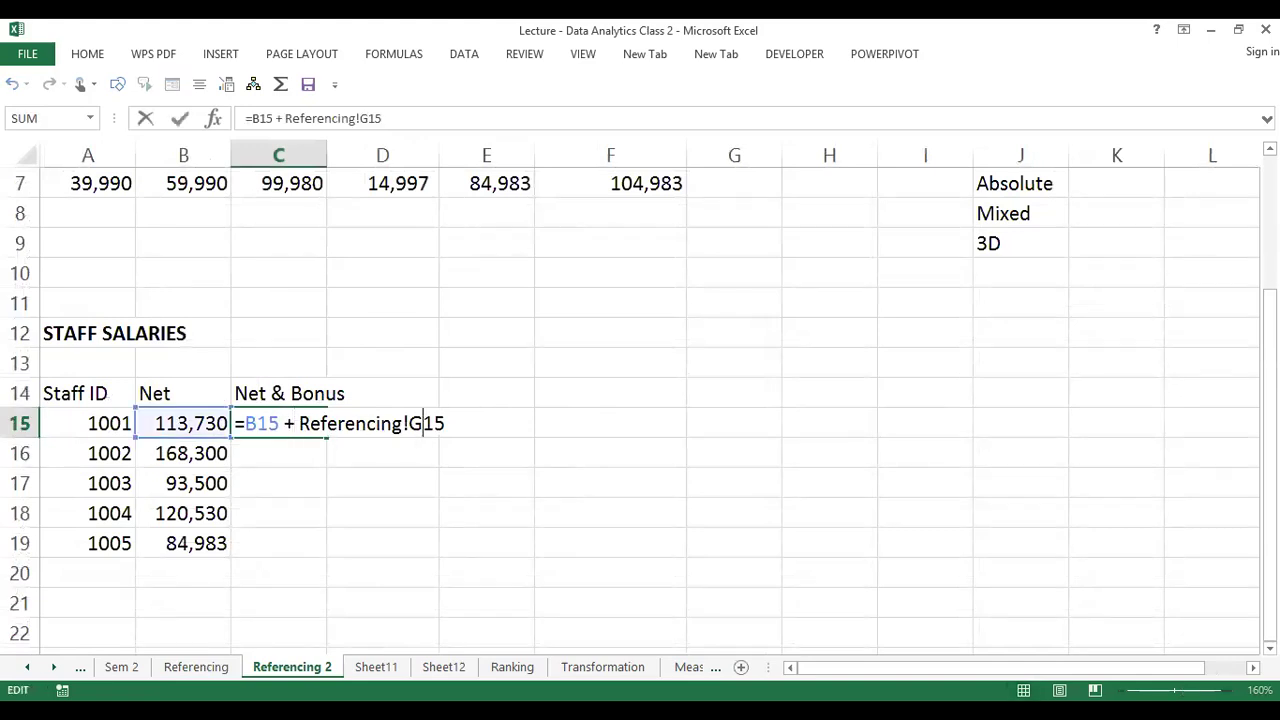
type("$")
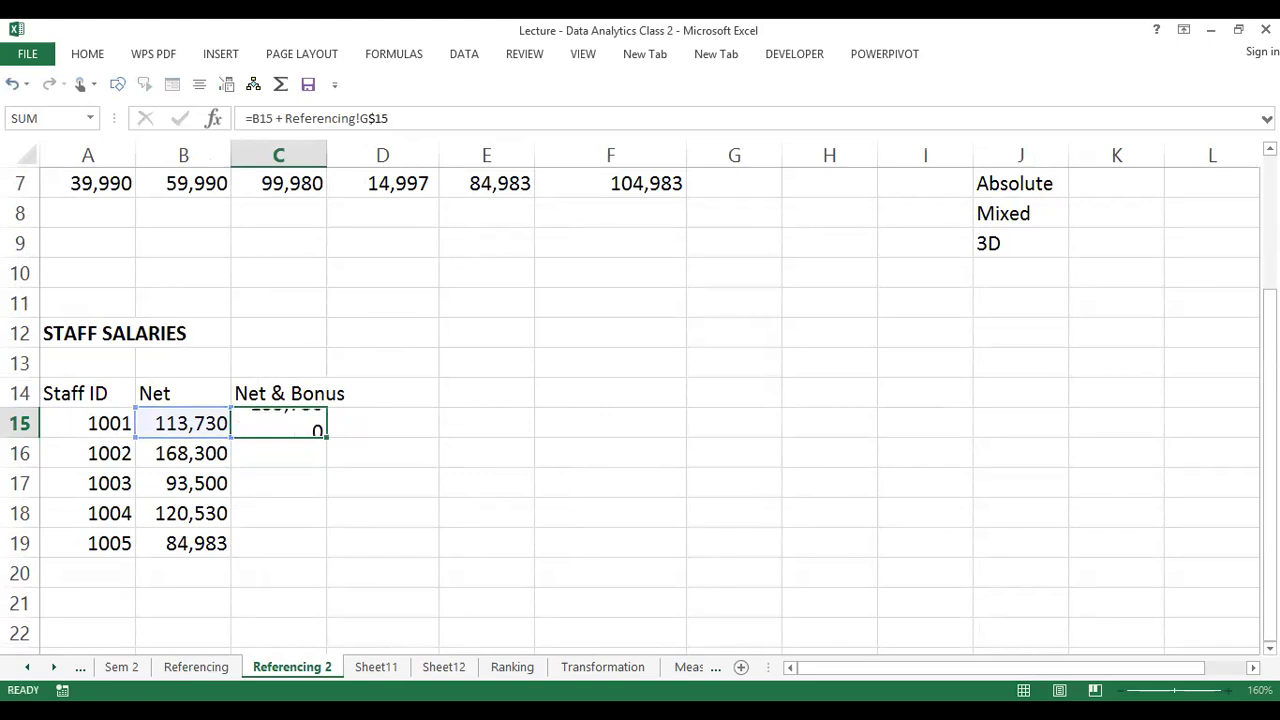
key("Return")
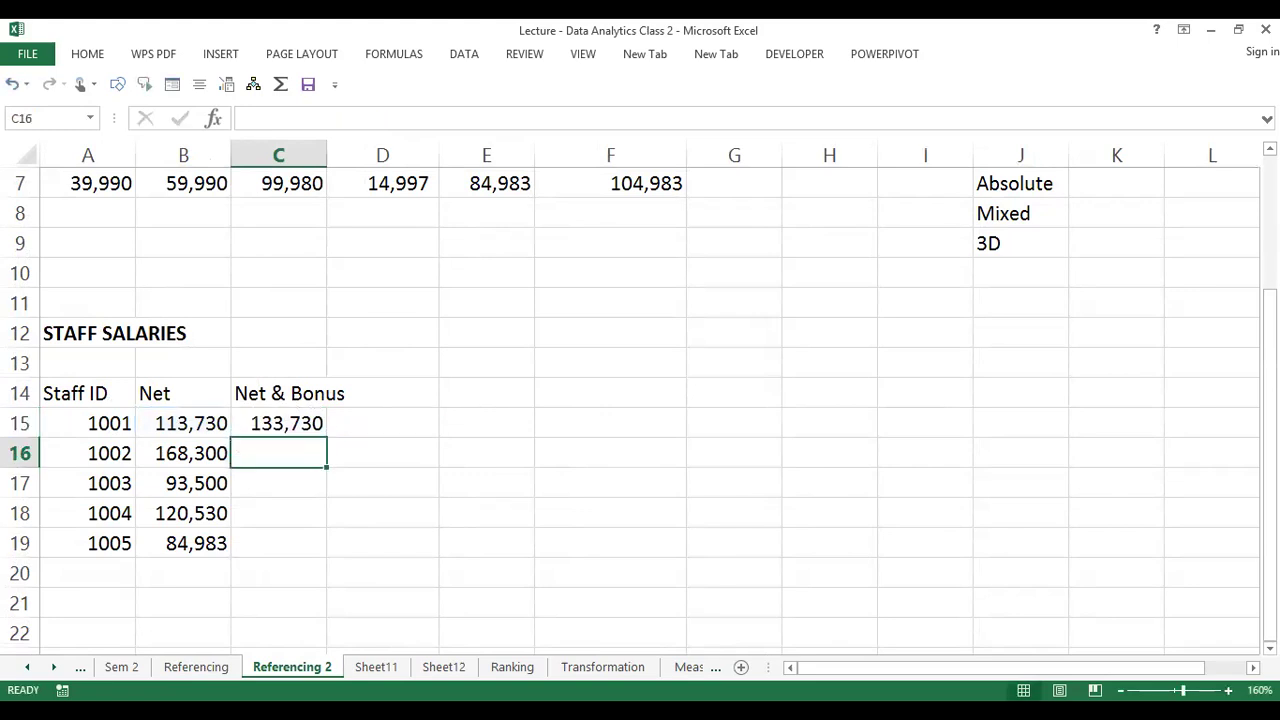
Copy the Net & Bonus formula from C15 down to C19 and check the copied formula in C16
left_click(291, 414)
double_click(326, 437)
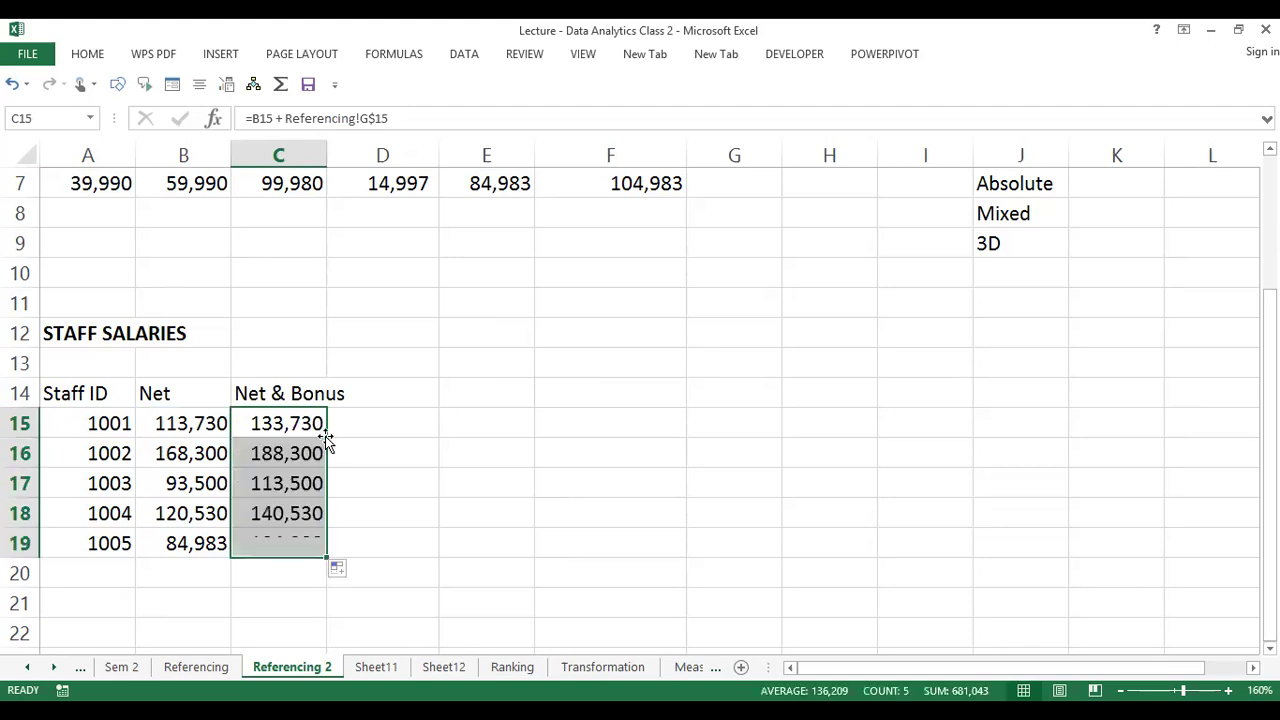
left_click(391, 505)
left_click(283, 457)
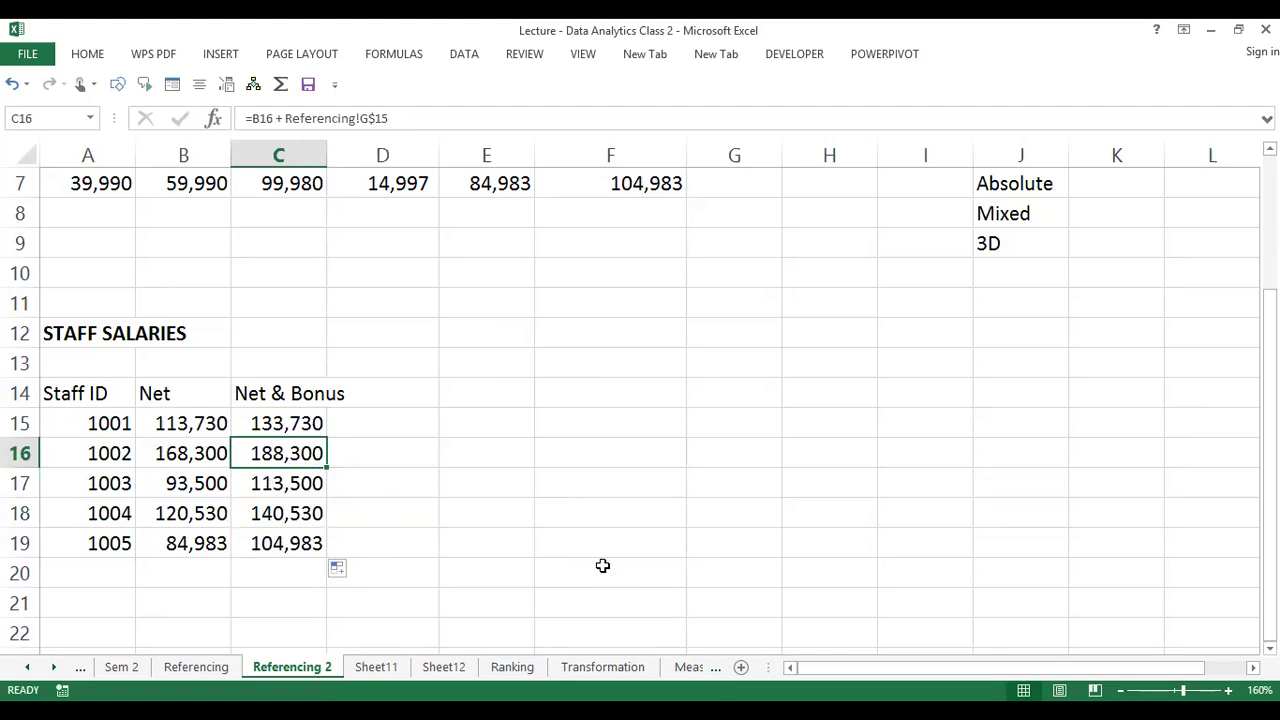
Copy the REFERENCES list from J5:J9 to J15:J19, level with the lower Staff Salaries table
left_click_drag(1270, 392, 1270, 388)
left_click_drag(1012, 207, 993, 332)
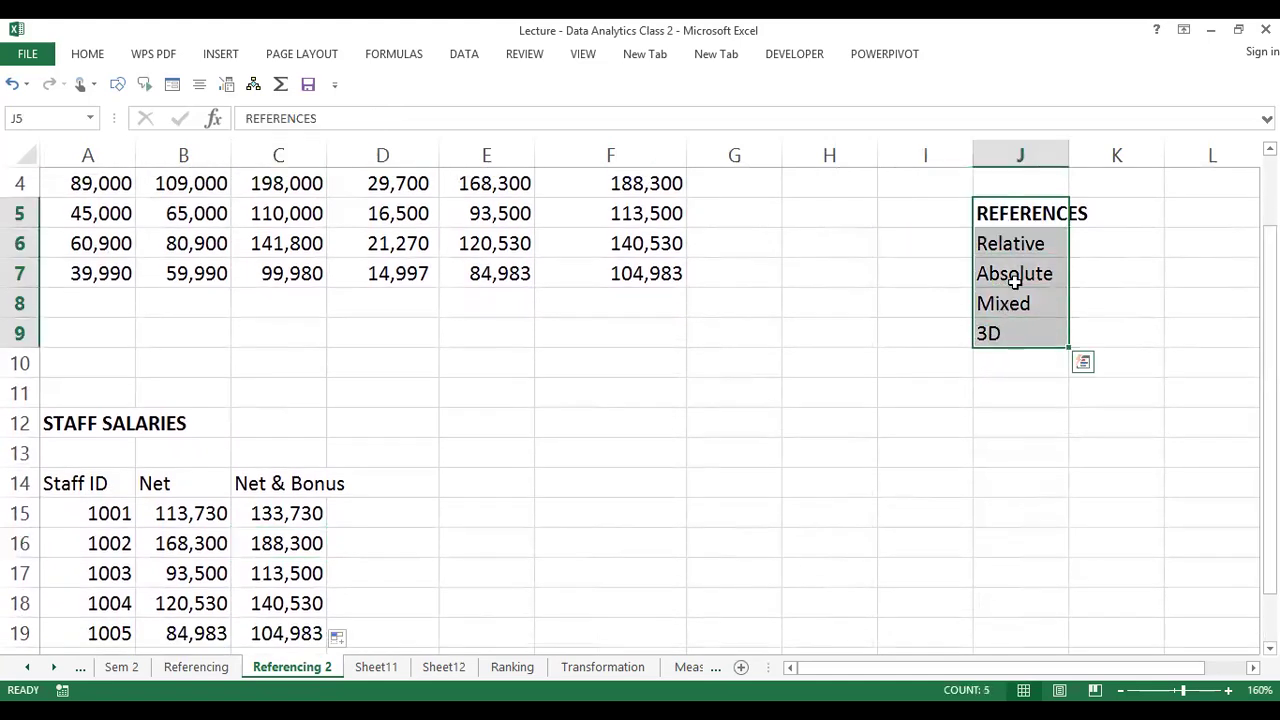
left_click_drag(1018, 265, 1016, 354)
left_click(977, 446)
left_click_drag(1022, 214, 1014, 332)
key("ctrl+c")
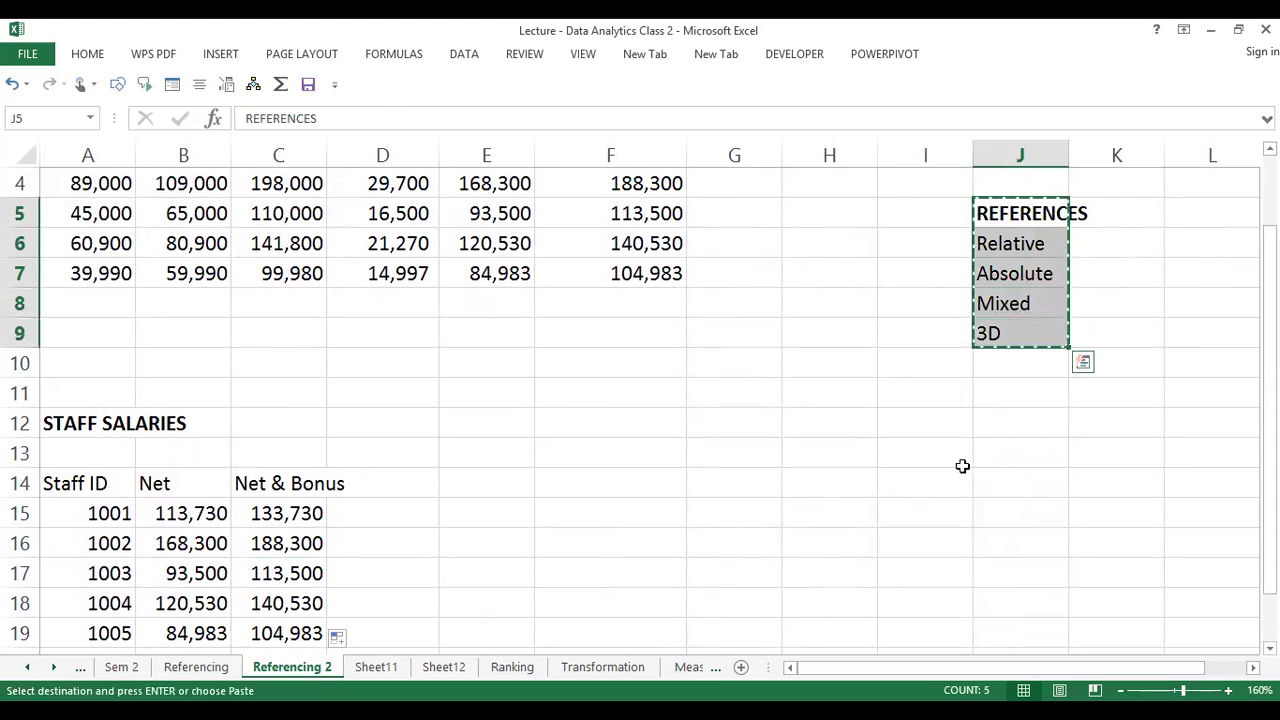
left_click(1005, 513)
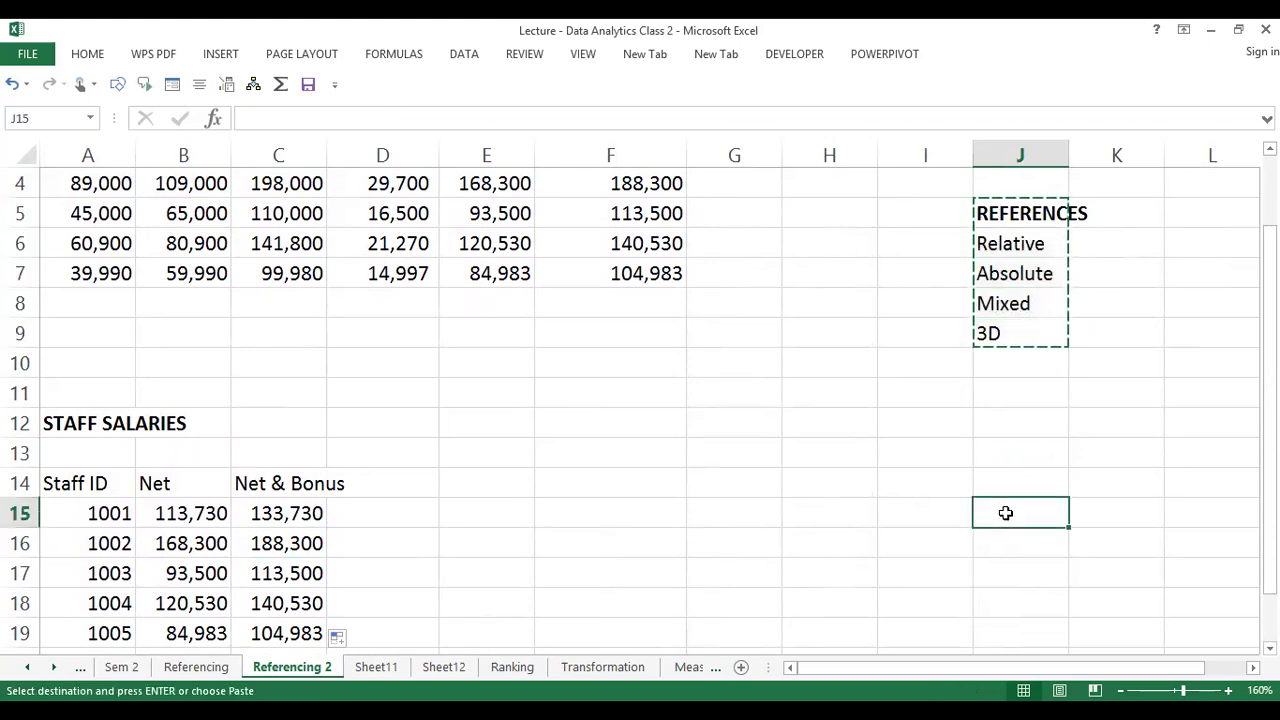
key("ctrl+v")
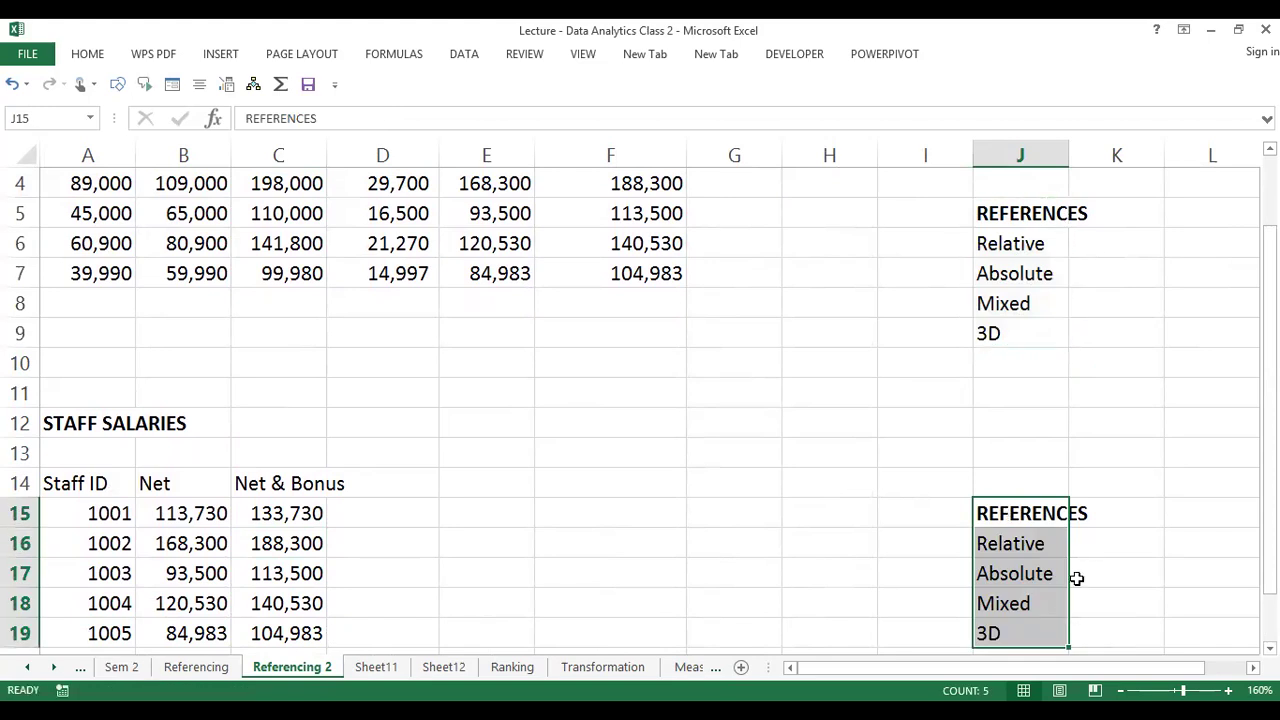
left_click(1074, 577)
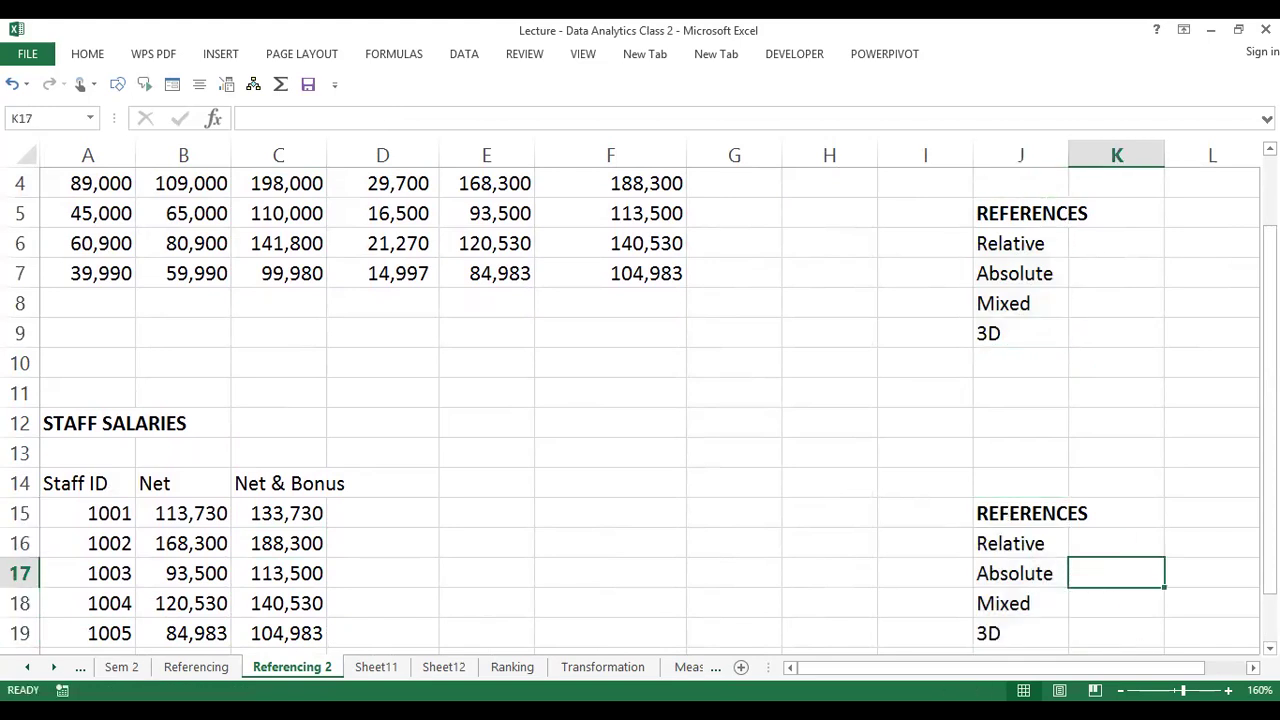
Examine the sheet name, exclamation mark and G$15 cell reference in the Net & Bonus formula of C15
scroll(640, 409, "down", 2)
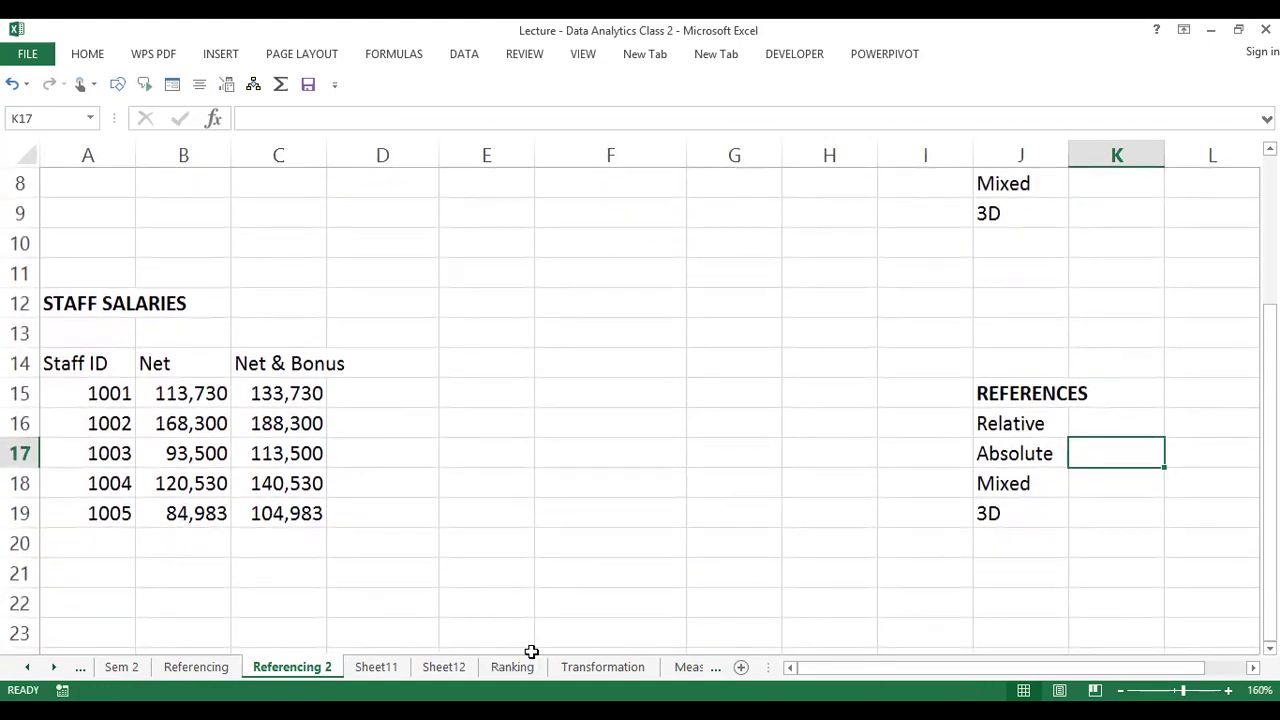
double_click(292, 396)
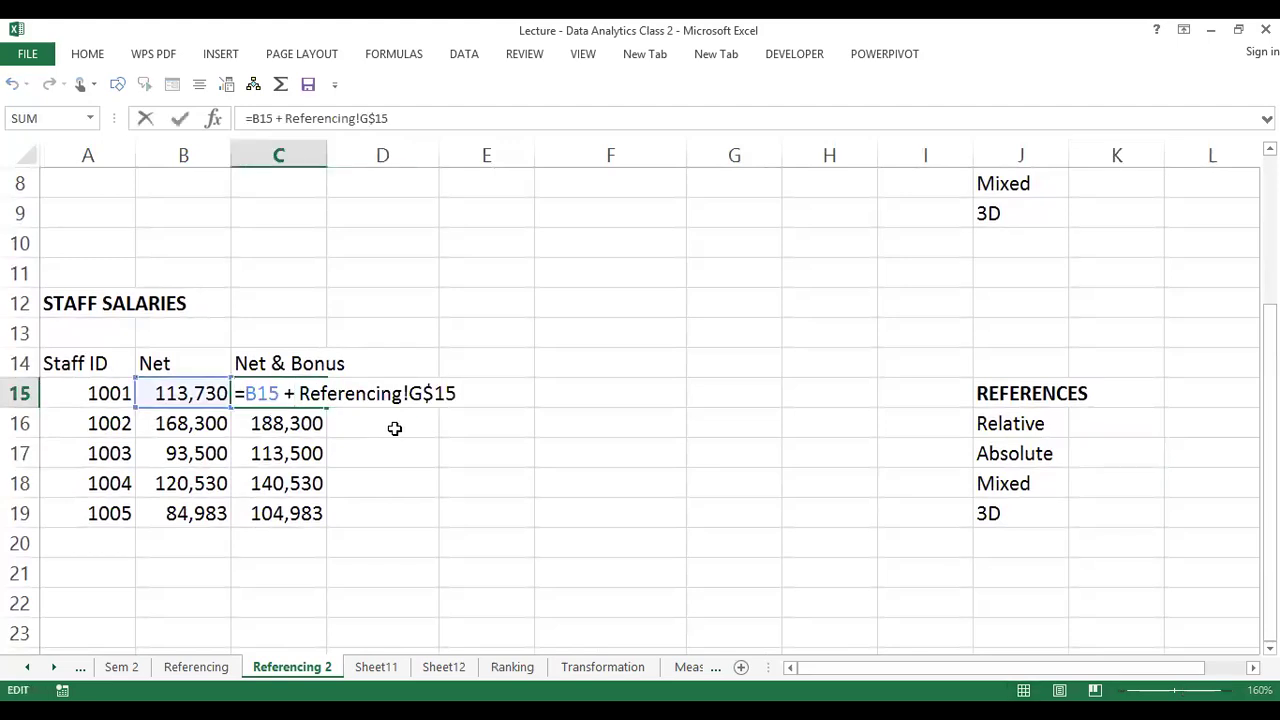
left_click_drag(301, 393, 393, 393)
left_click(425, 396)
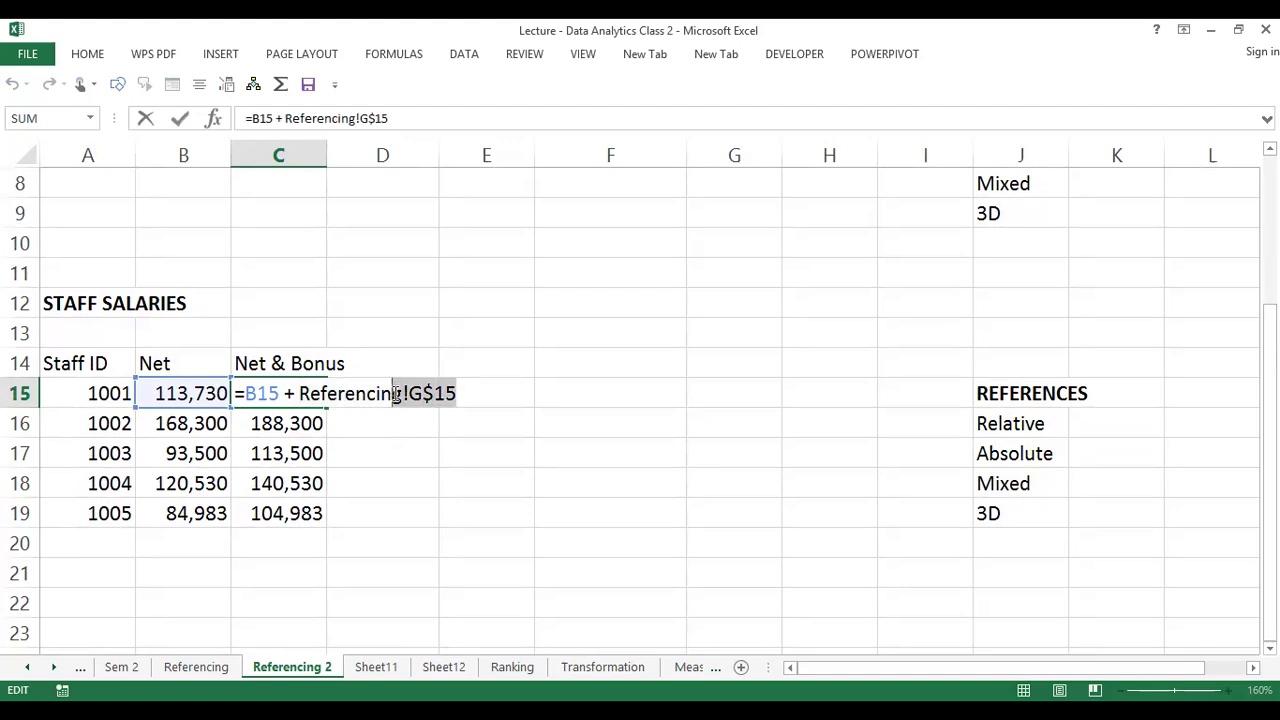
left_click(397, 395)
left_click_drag(397, 395, 298, 394)
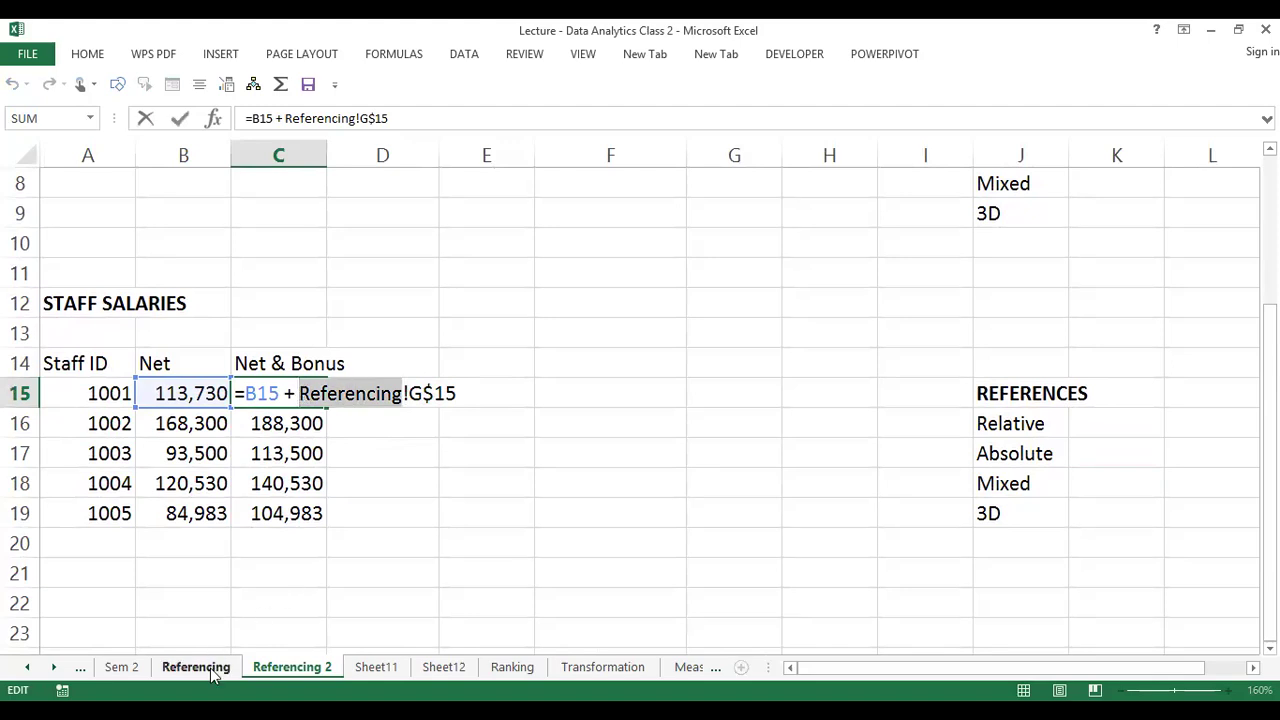
left_click(337, 393)
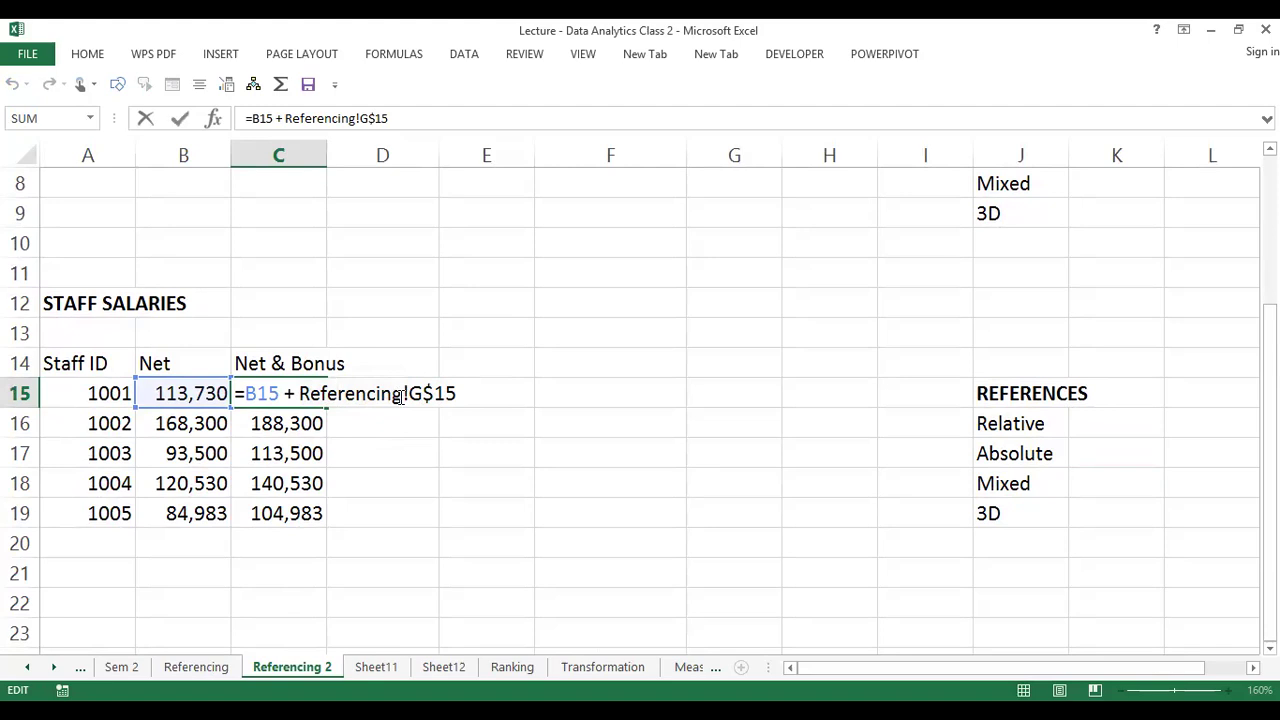
left_click_drag(402, 394, 300, 393)
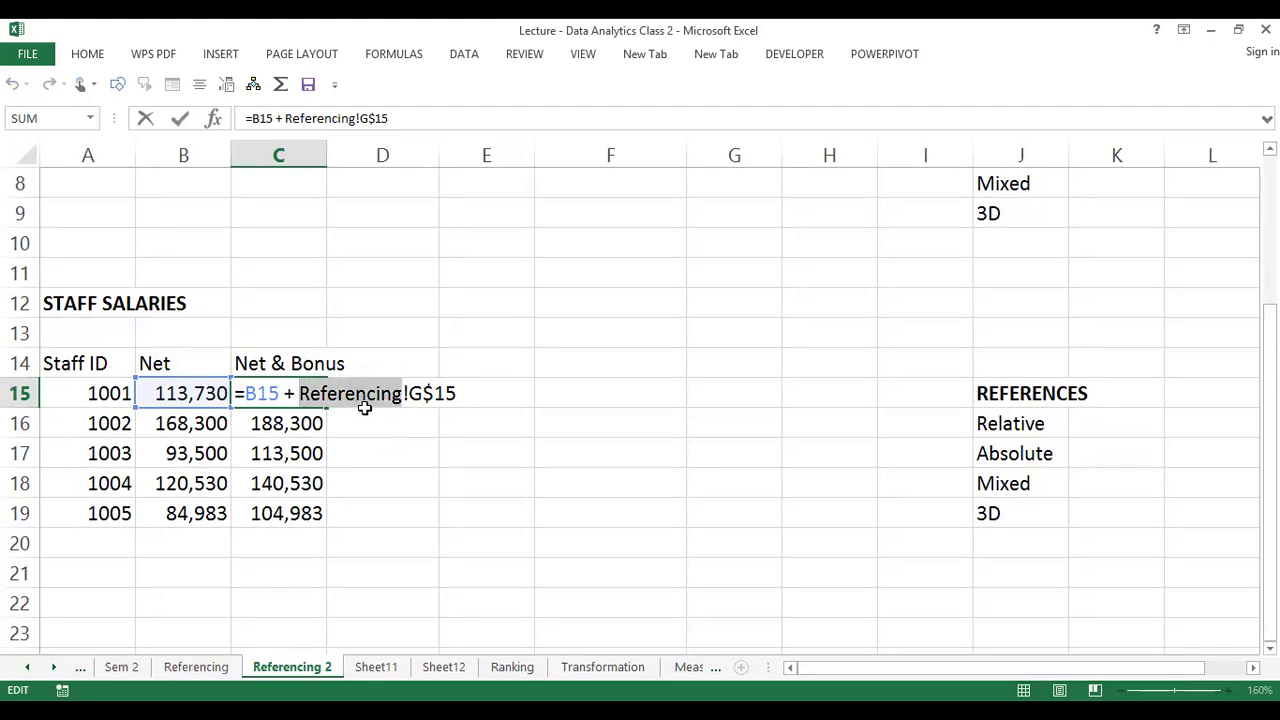
left_click(410, 393)
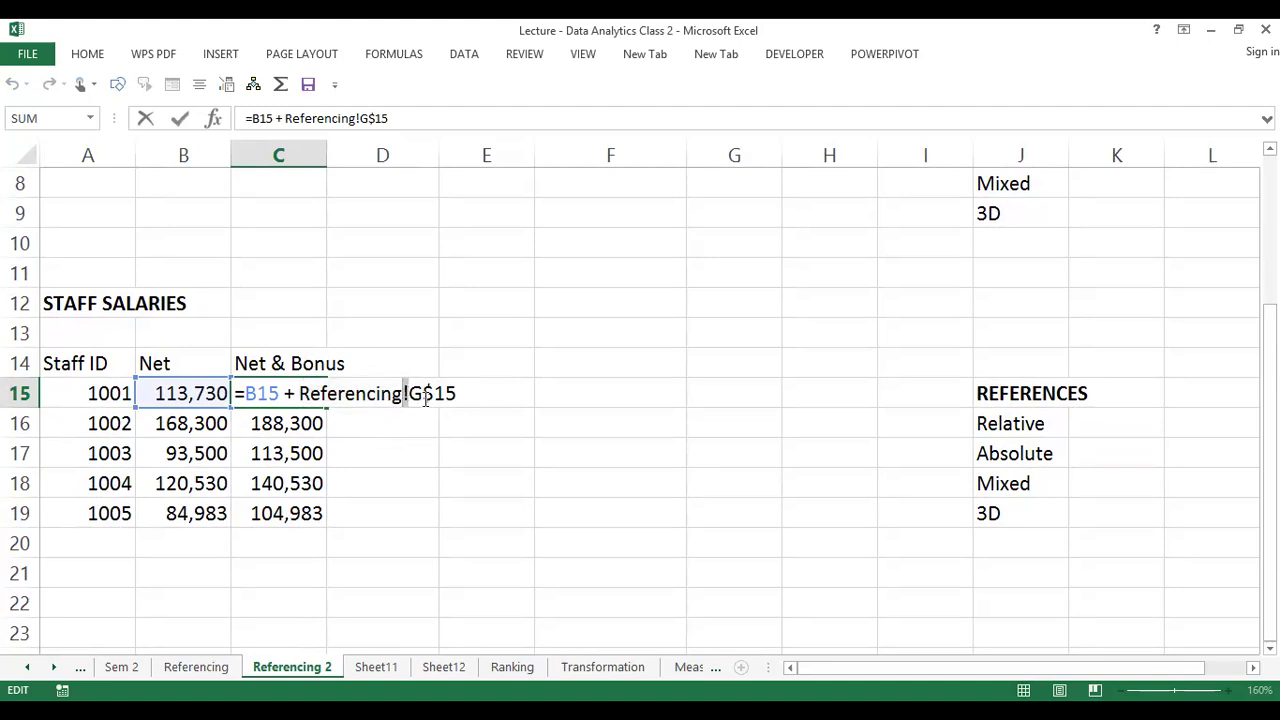
left_click(417, 393)
left_click_drag(408, 393, 457, 394)
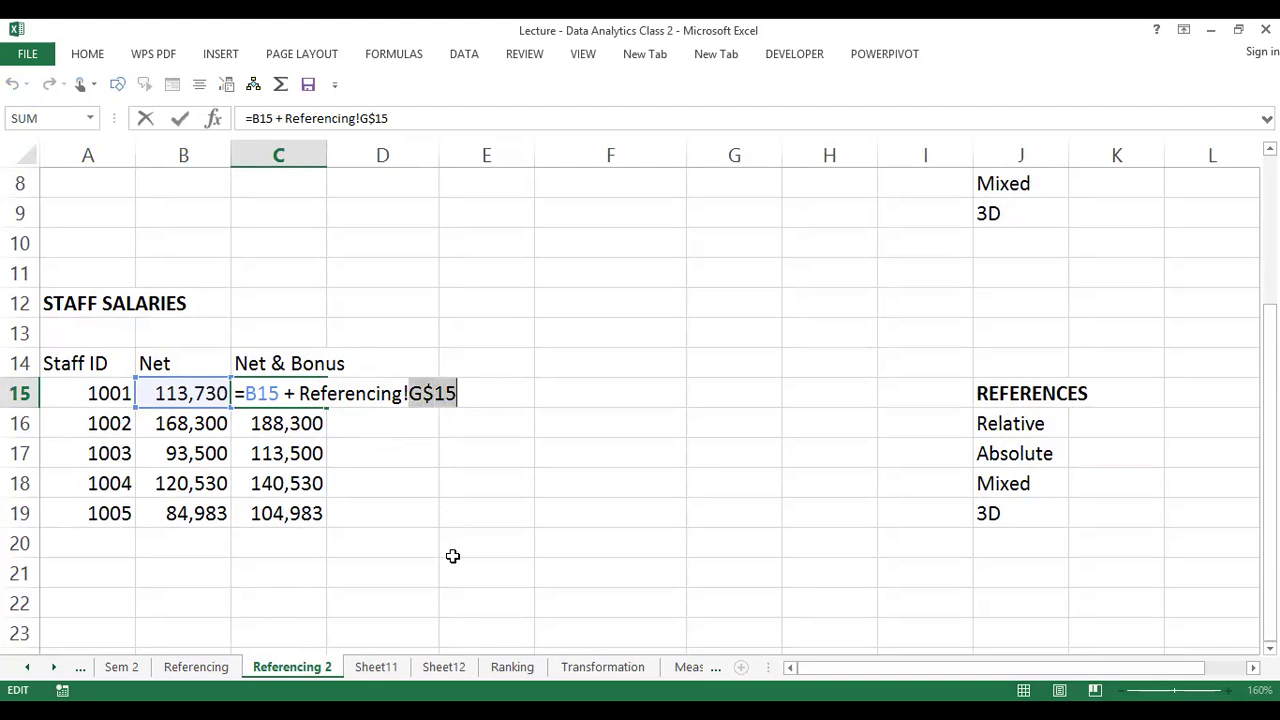
key("Return")
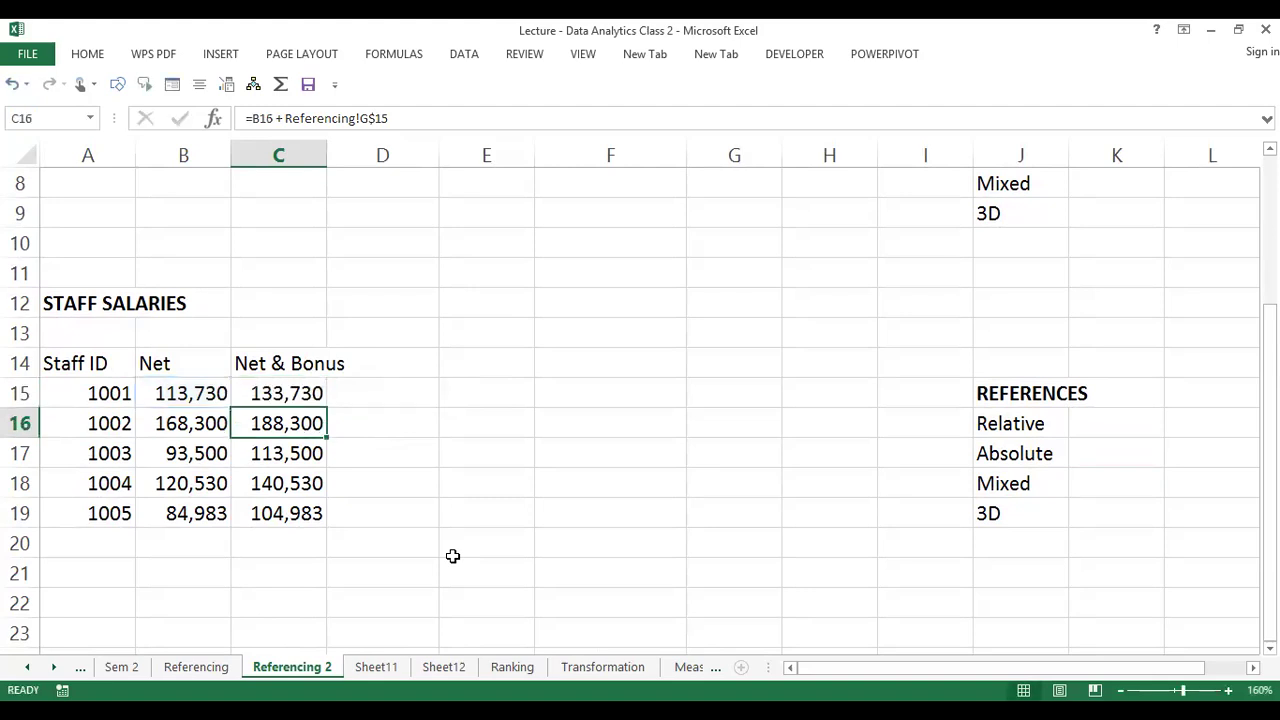
Review the whole cross-sheet reference Referencing!G$15 in C15 against the 3D entry of the lower REFERENCES list
double_click(298, 398)
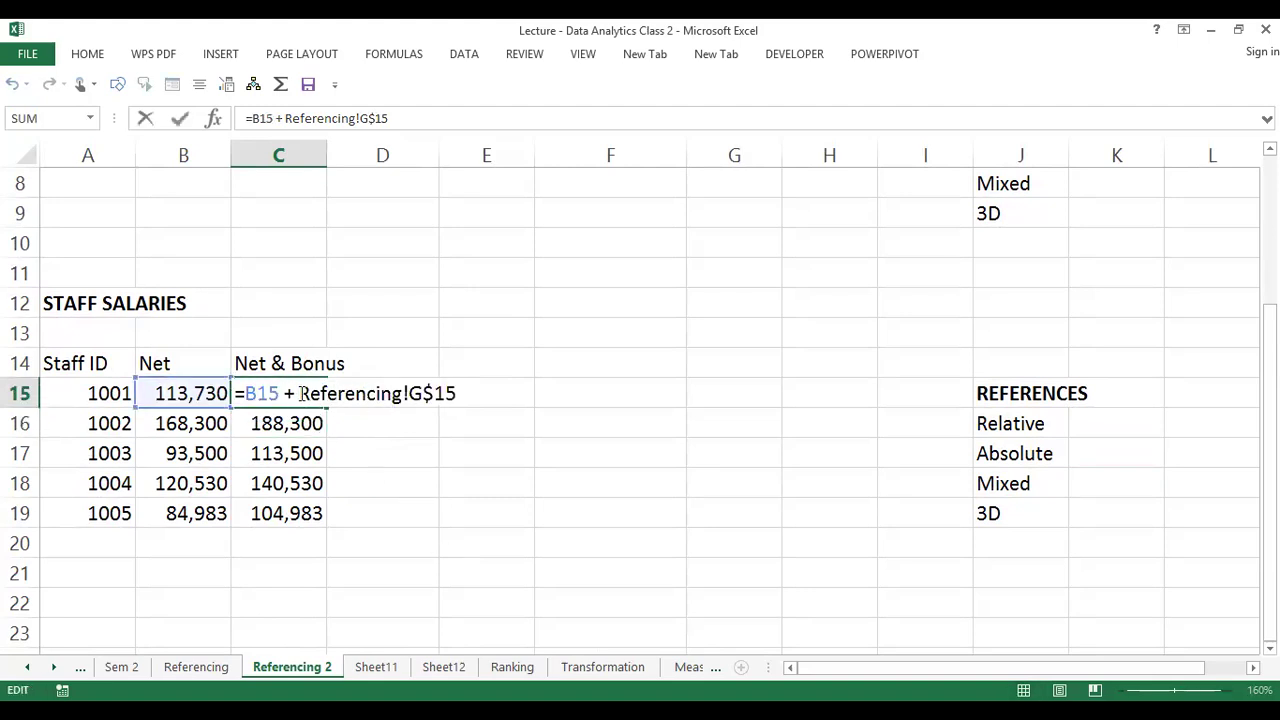
left_click_drag(305, 393, 457, 393)
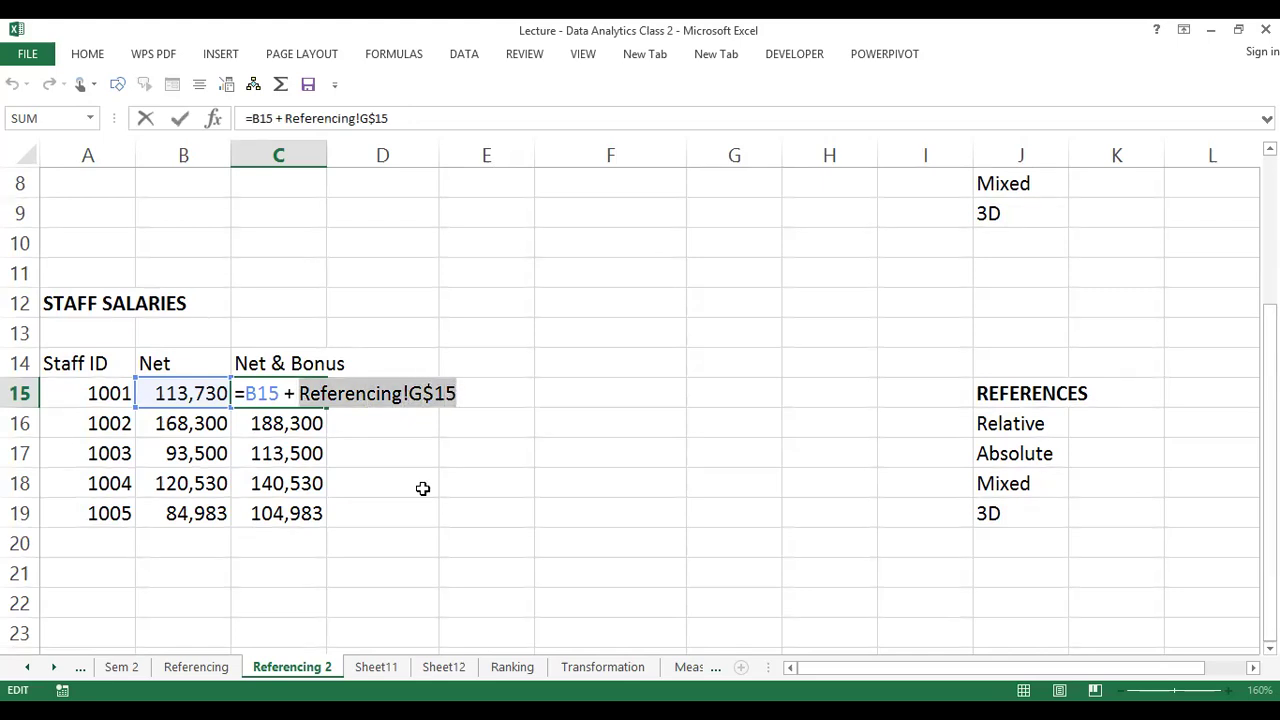
left_click(997, 515)
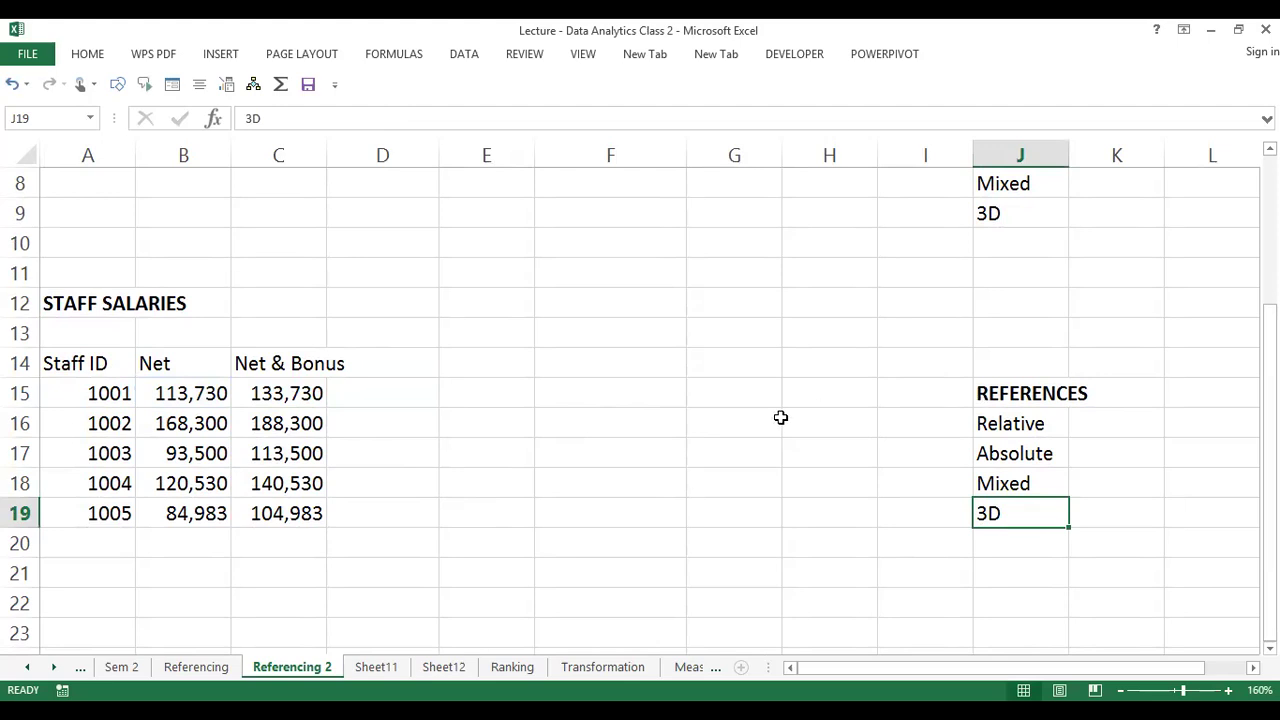
left_click(996, 393)
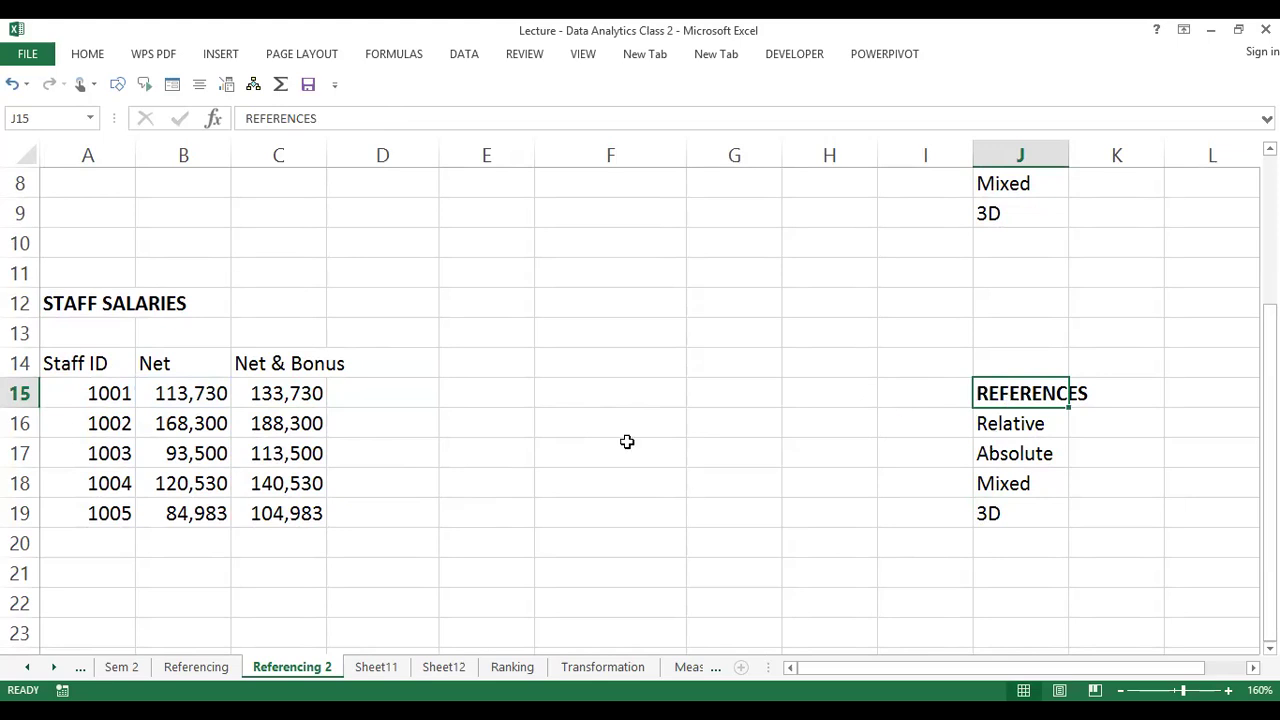
left_click(604, 381)
left_click(497, 478)
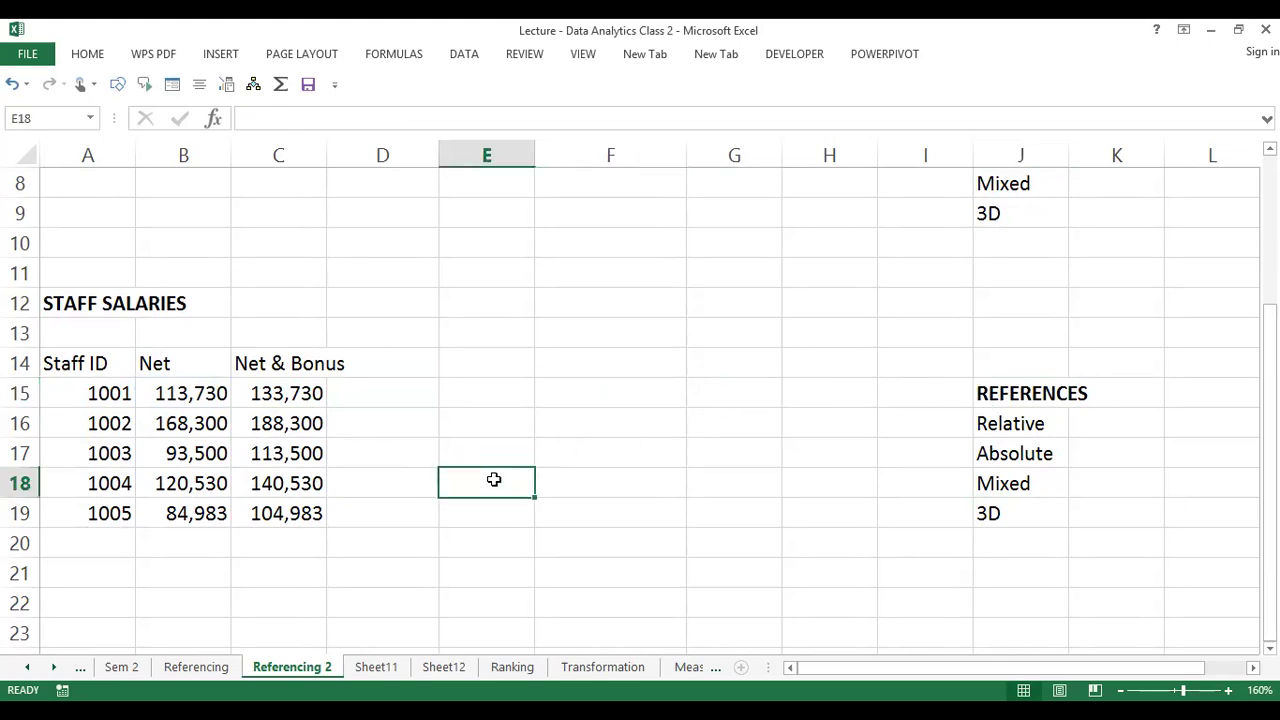
Switch to the PowerPoint objectives slide and add a Len() bullet above Left(), Right(), Mid() under Character Functions
left_click(637, 504)
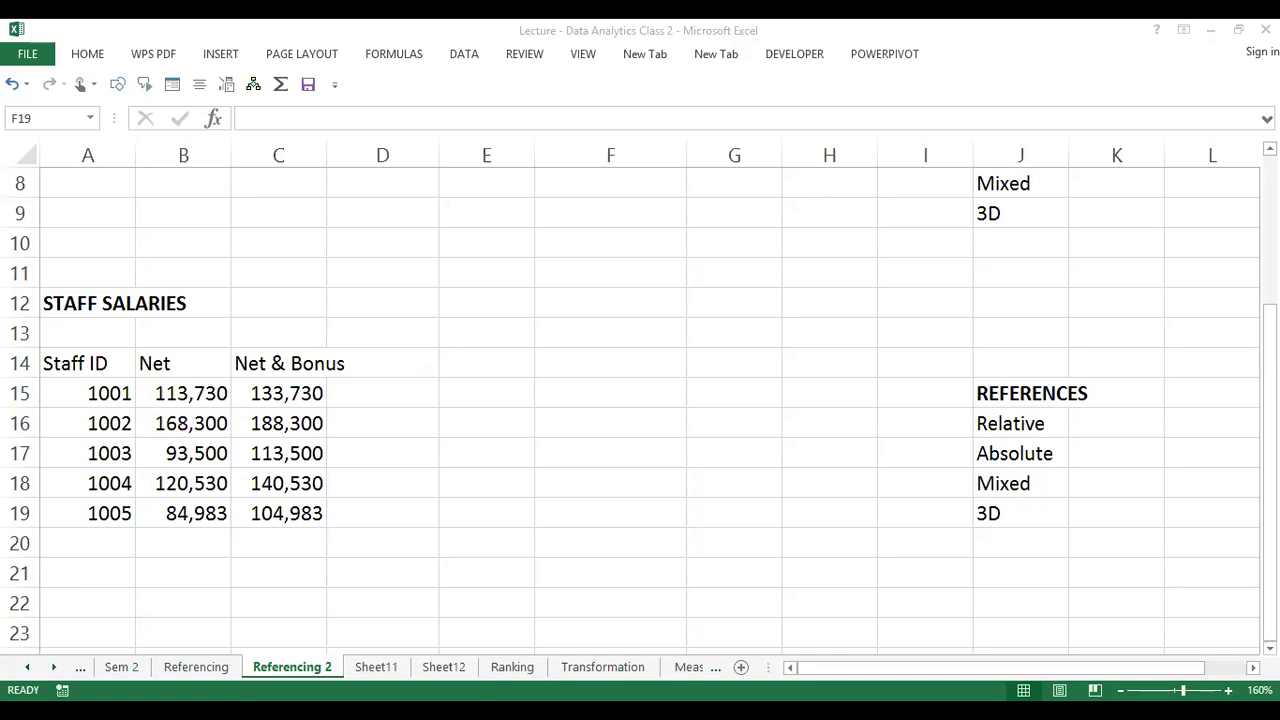
key("alt+Tab")
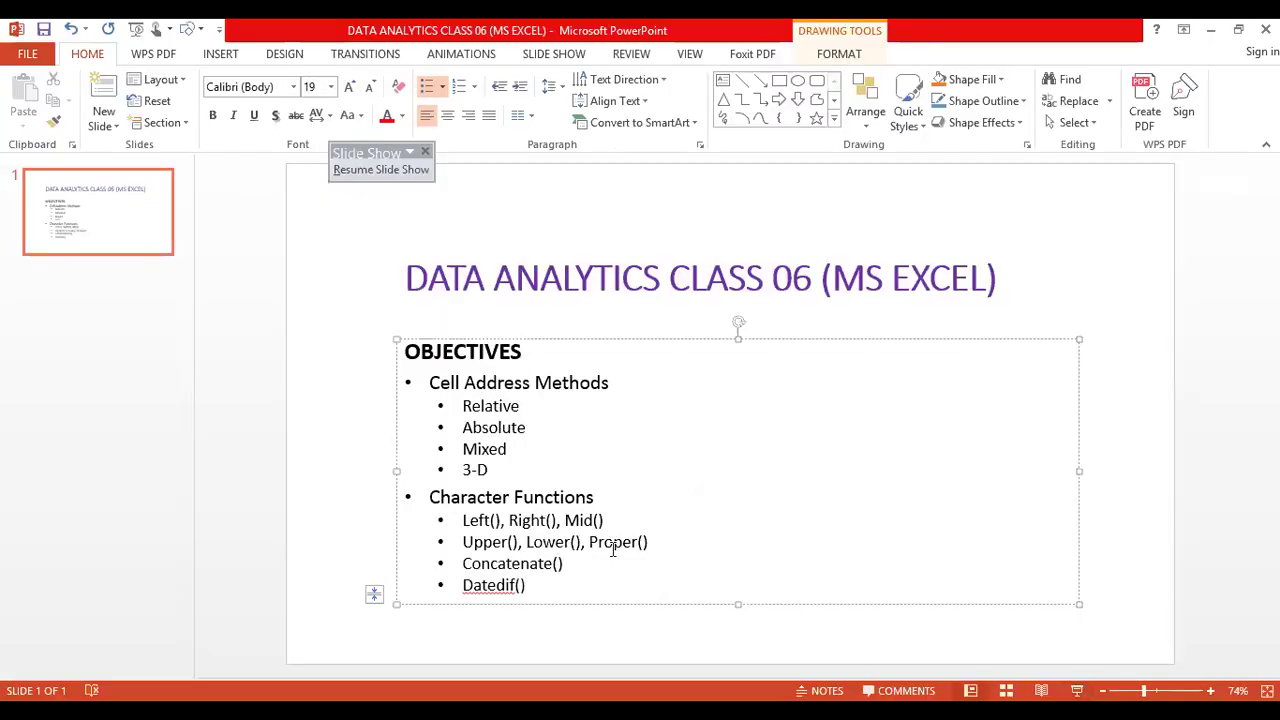
left_click(667, 540)
left_click(459, 526)
key("Return")
key("Up")
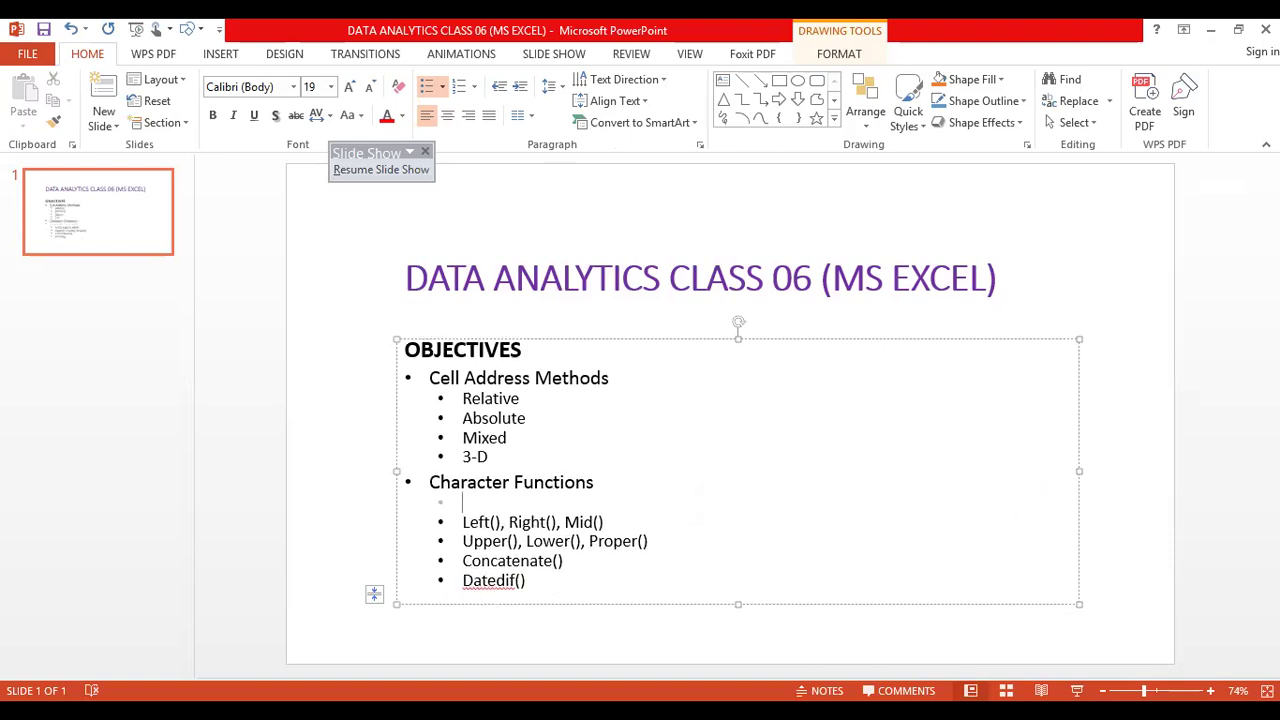
type("Len()")
Add an empty bullet below Datedif() at the end of the Character Functions list
key("Down")
key("Down")
key("Down")
key("Down")
key("Right")
key("Right")
key("Right")
key("Right")
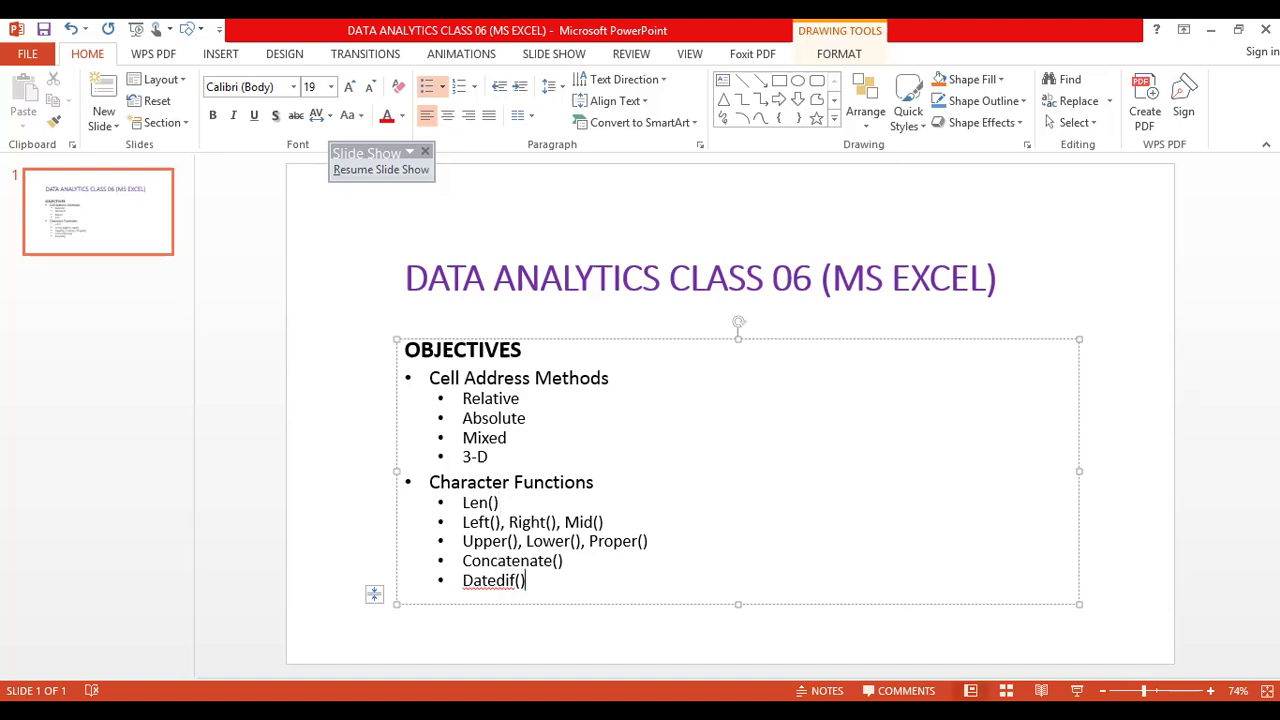
key("Return")
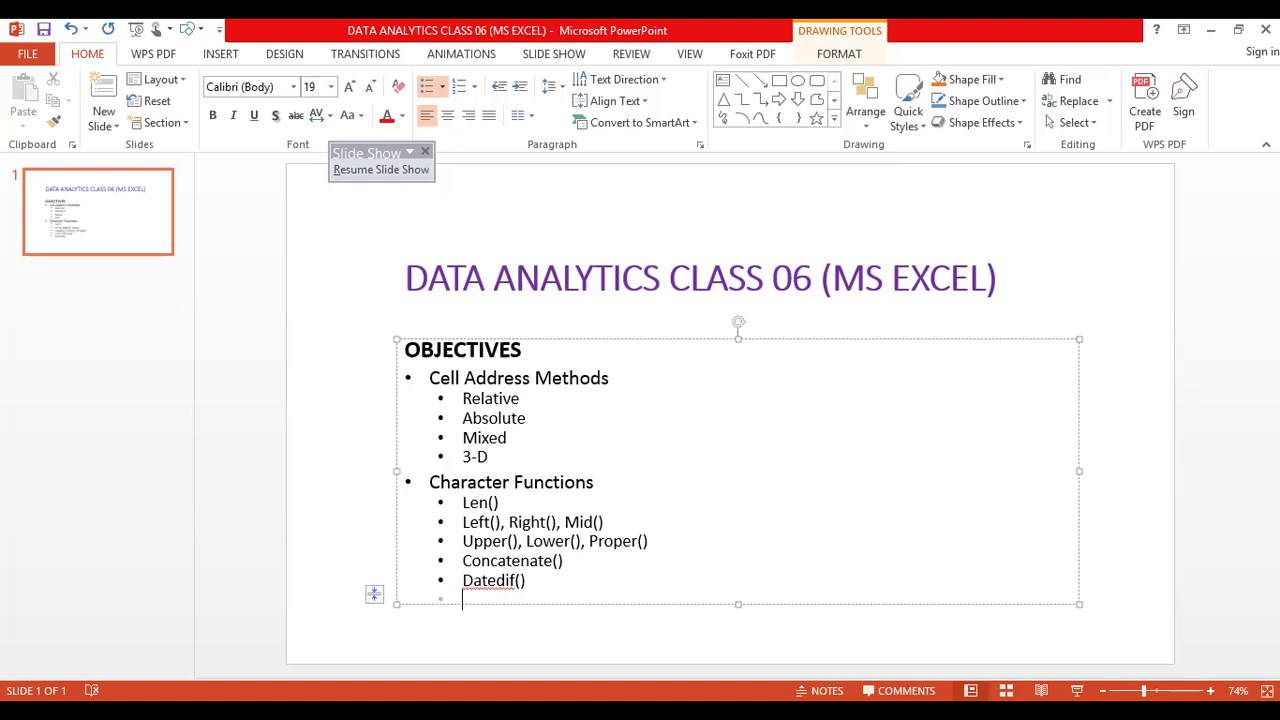
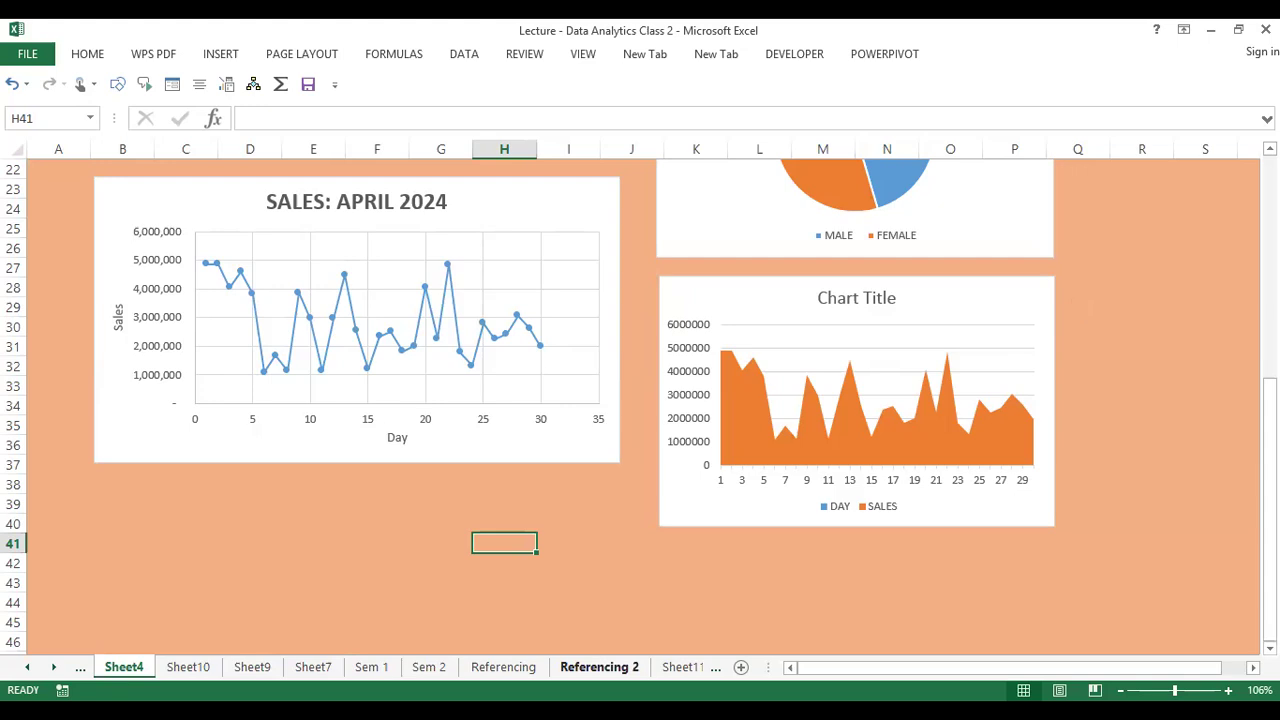
Return to the Character Functions sheet in Excel and clear the LEN formula from D5
key("alt+Tab")
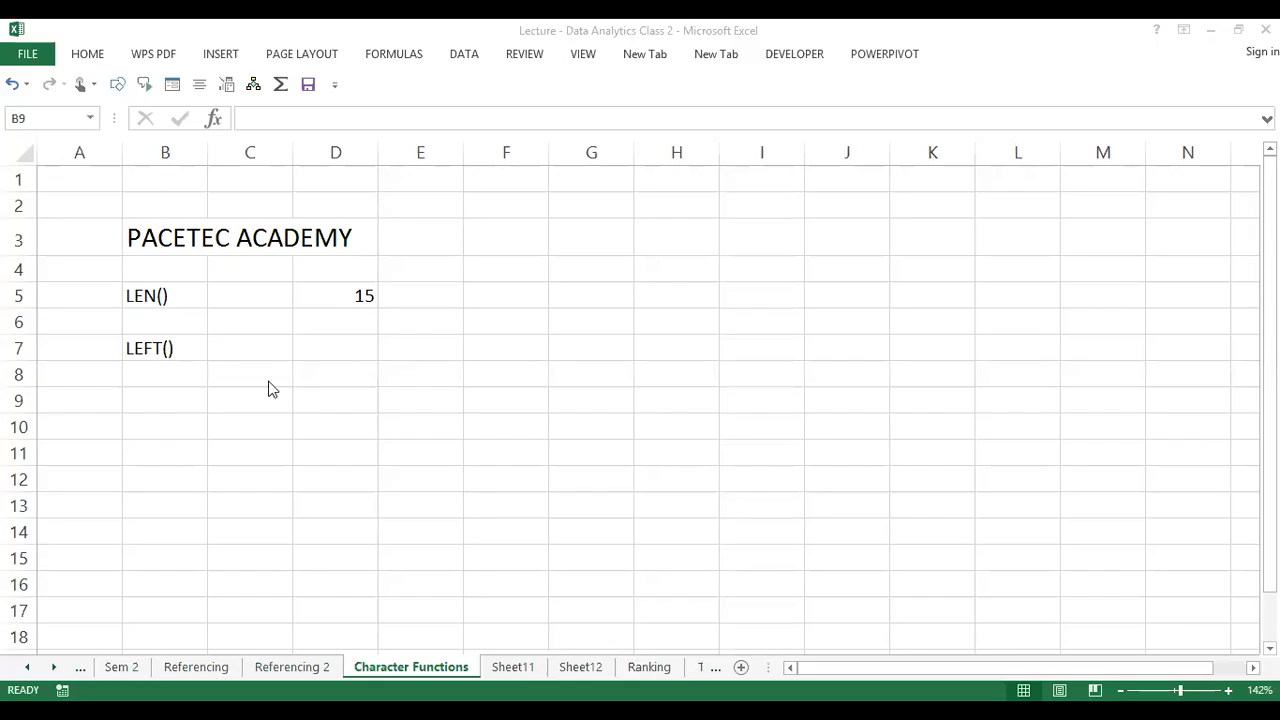
left_click(362, 300)
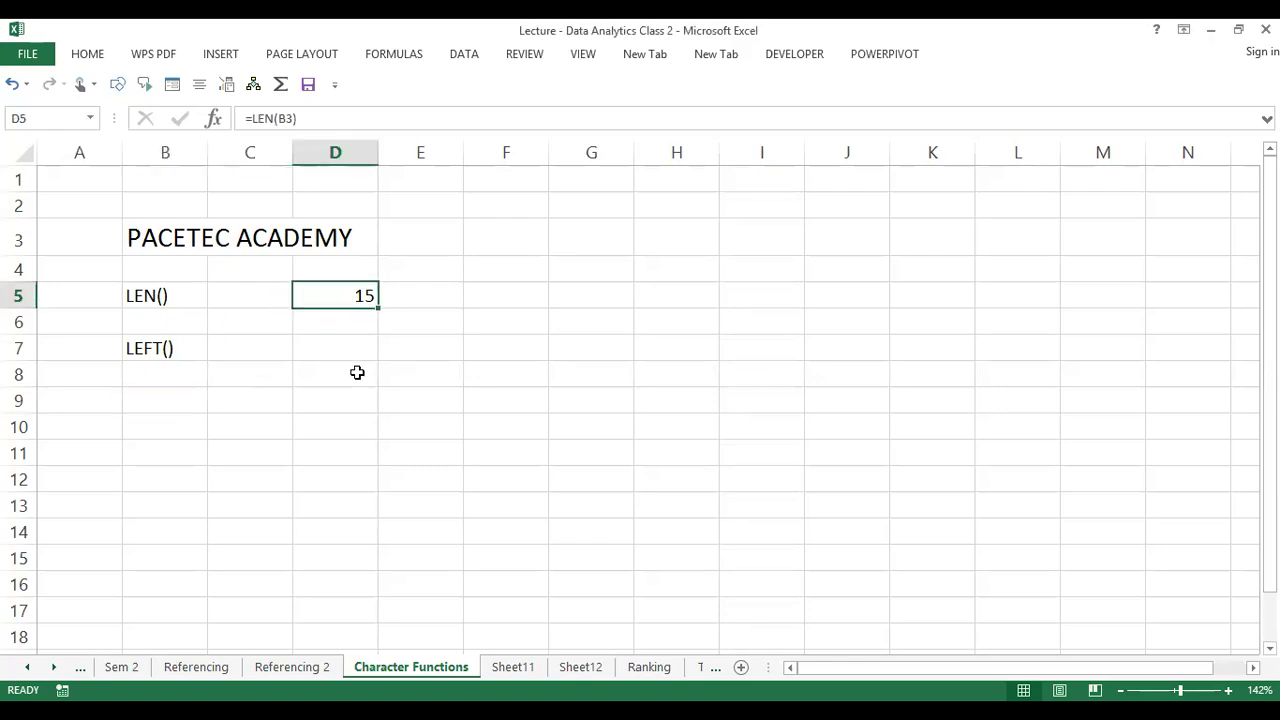
key("Delete")
scroll(823, 620, "up", 2)
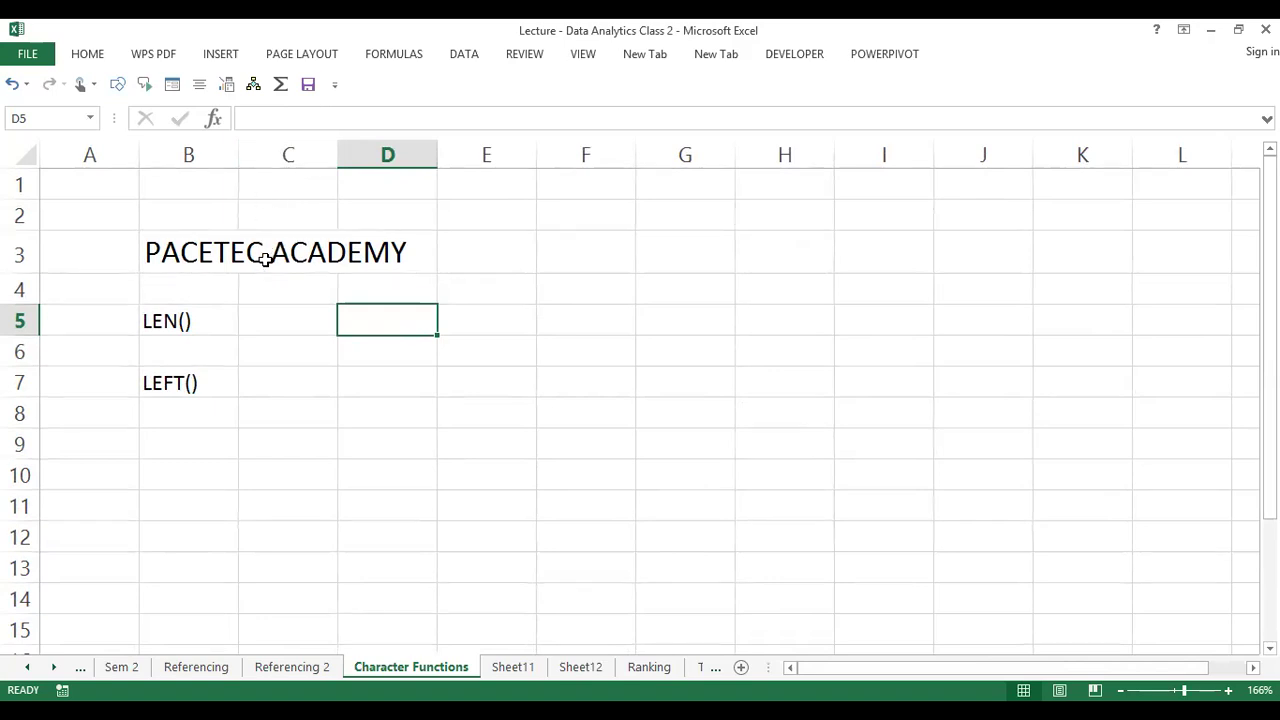
Enter =LEN(B3) in D5 to count the characters of PACETEC ACADEMY and check it against the source text
type("=")
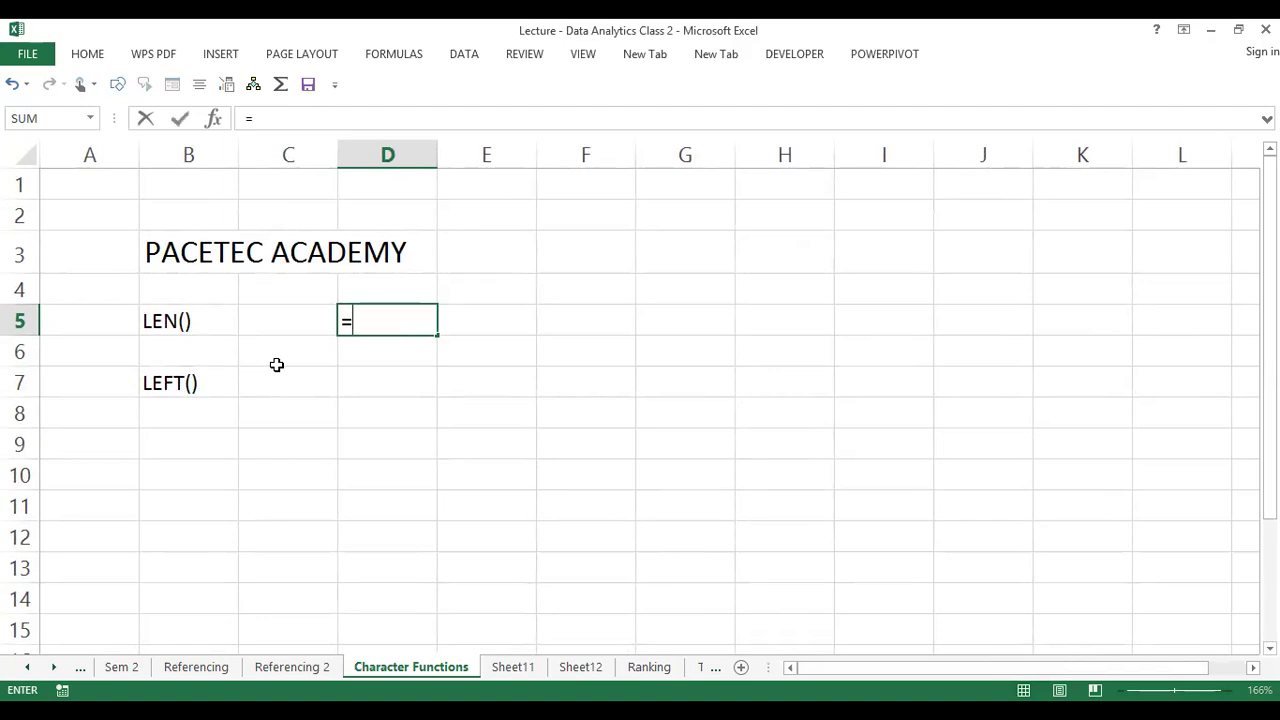
type("LEN(")
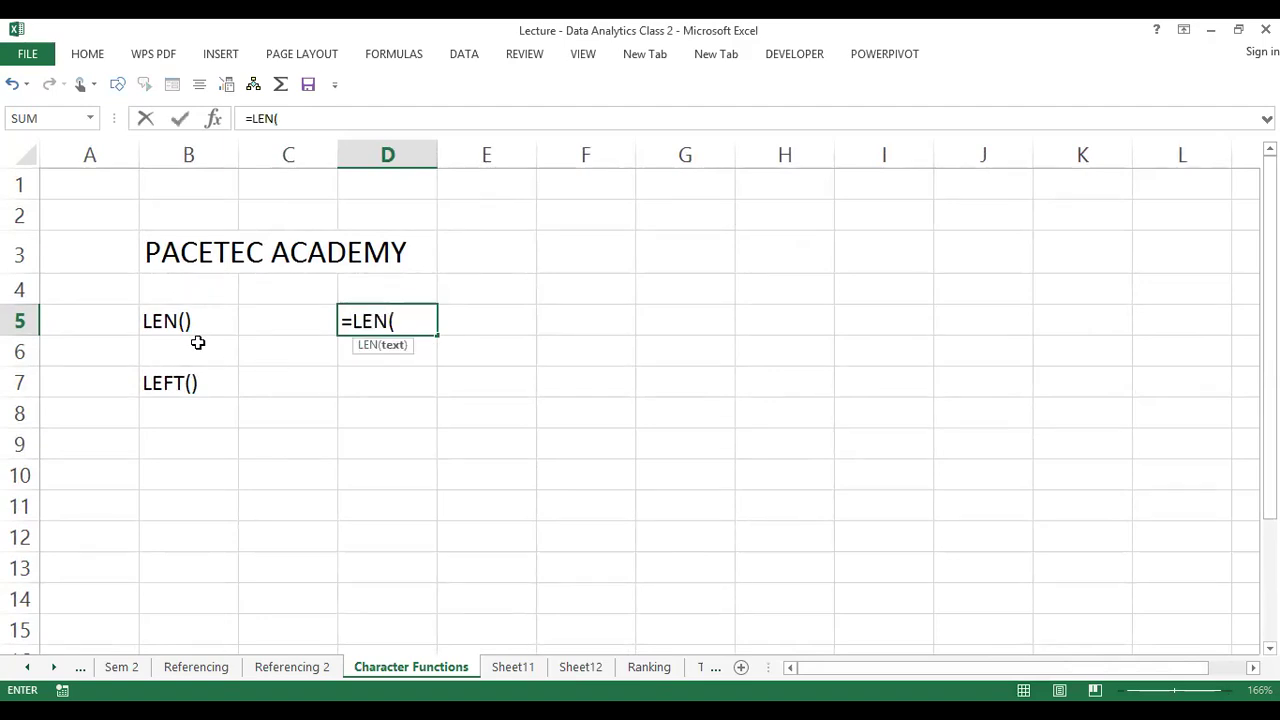
left_click(194, 251)
type(")")
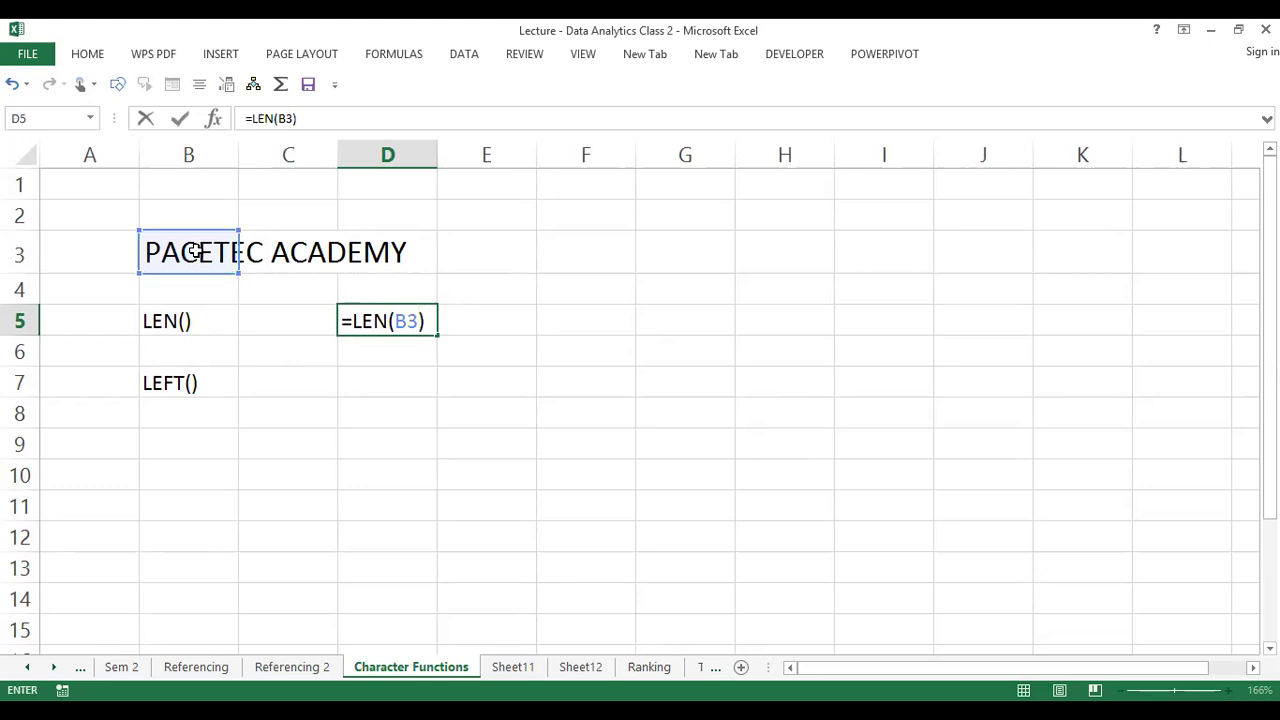
key("Return")
key("Return")
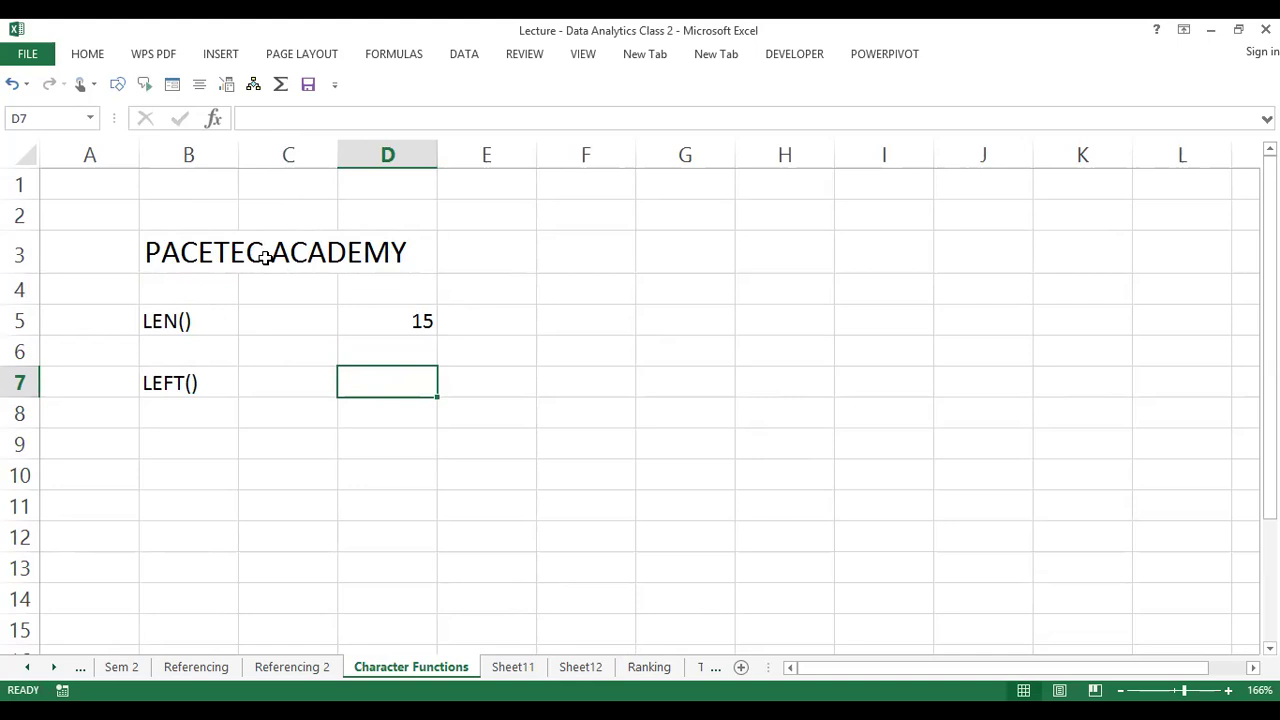
left_click(163, 326)
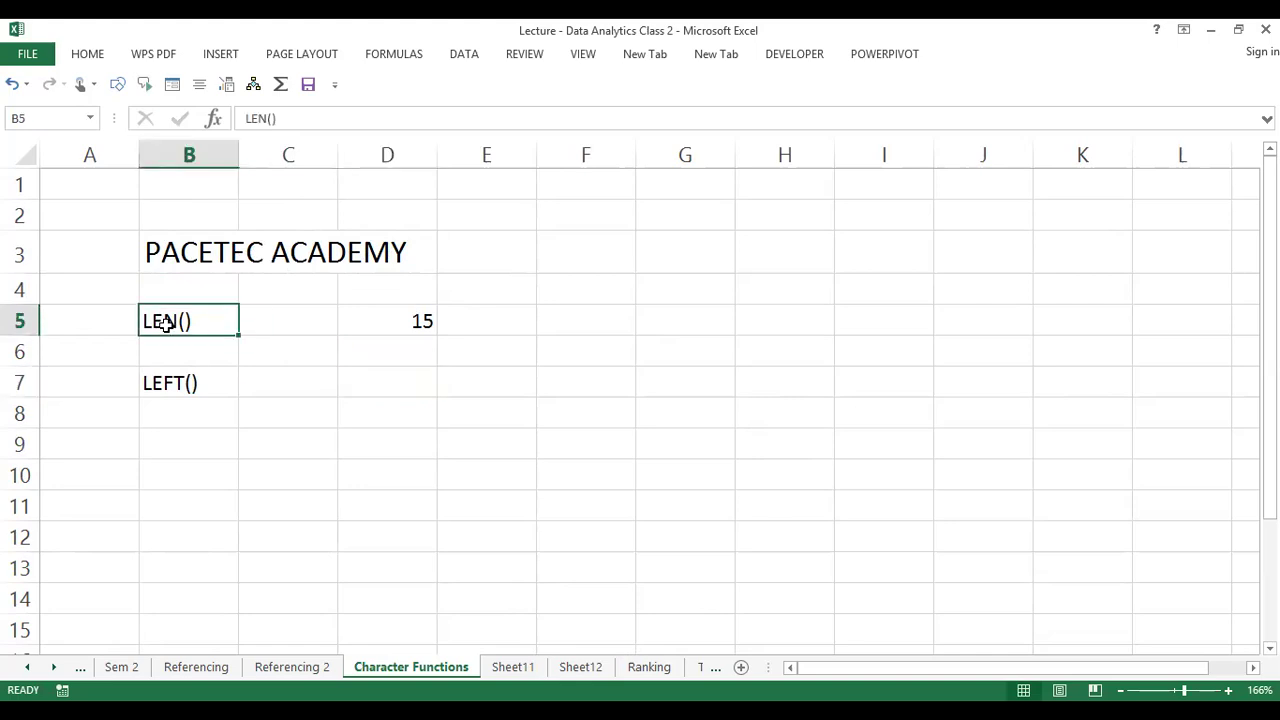
left_click(575, 327)
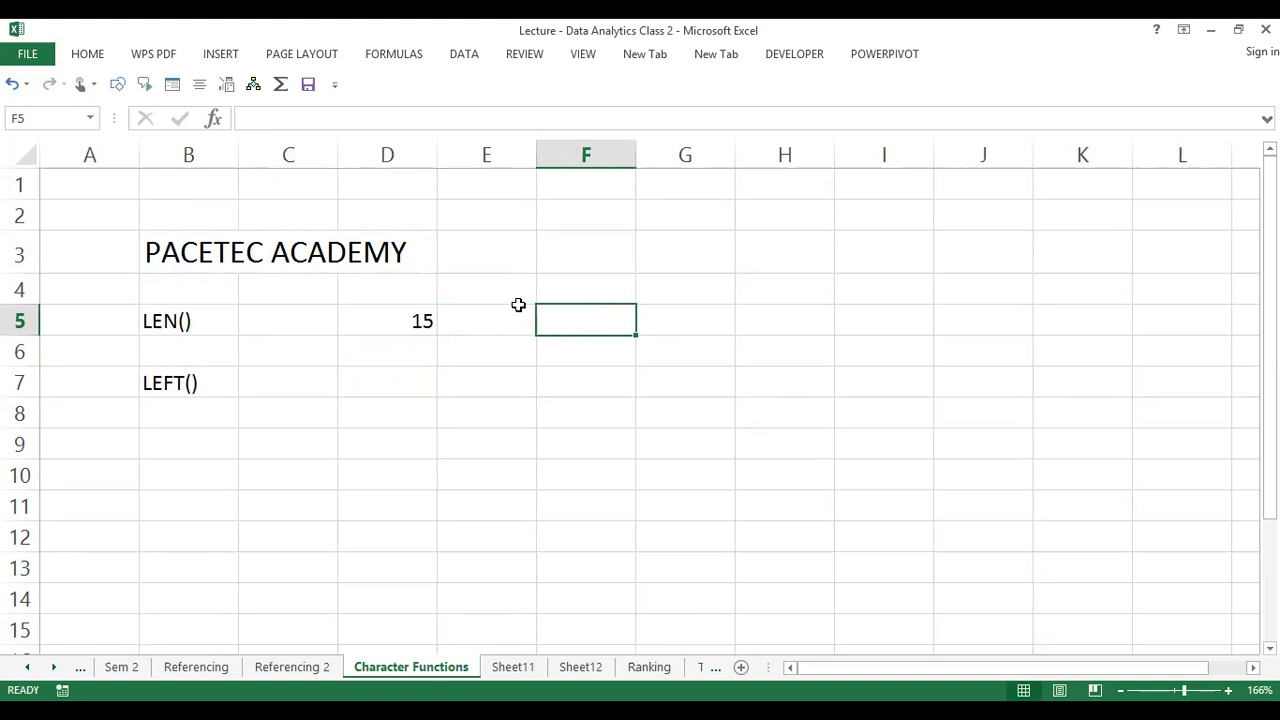
left_click(178, 251)
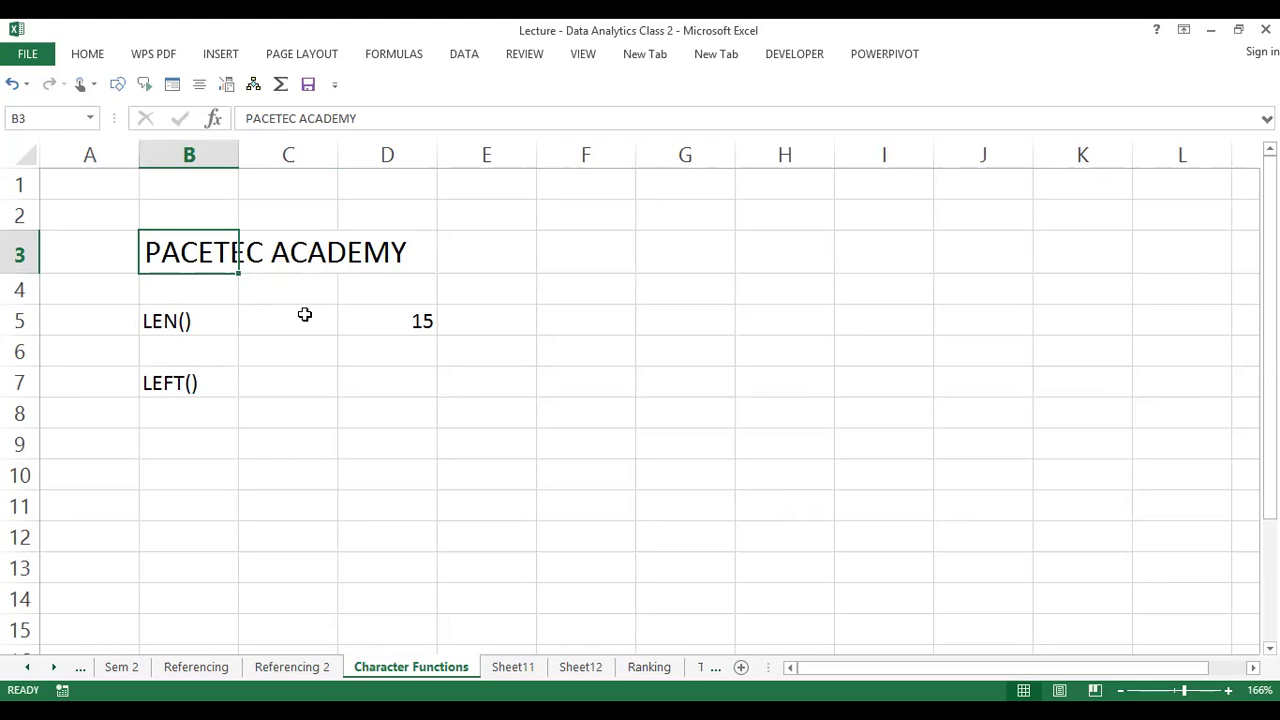
Enter =LEFT(B3, 7) in D7 to extract the first seven characters of PACETEC ACADEMY
left_click(398, 383)
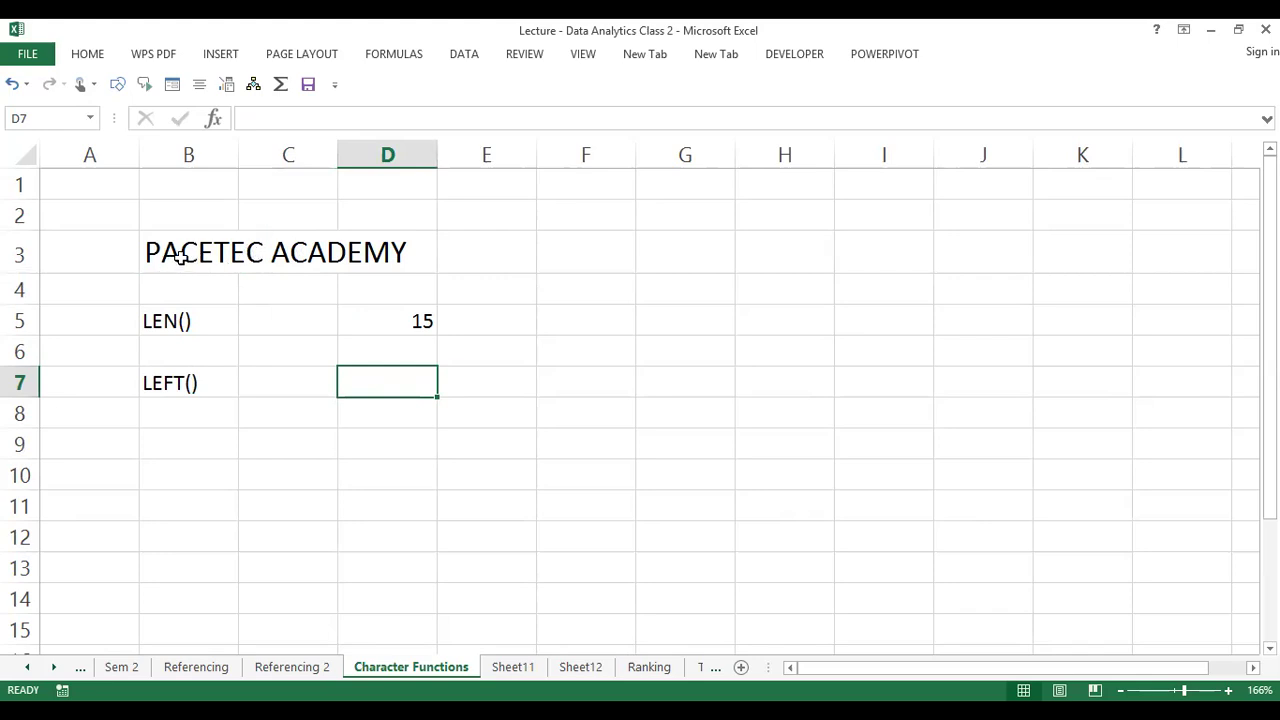
type("=")
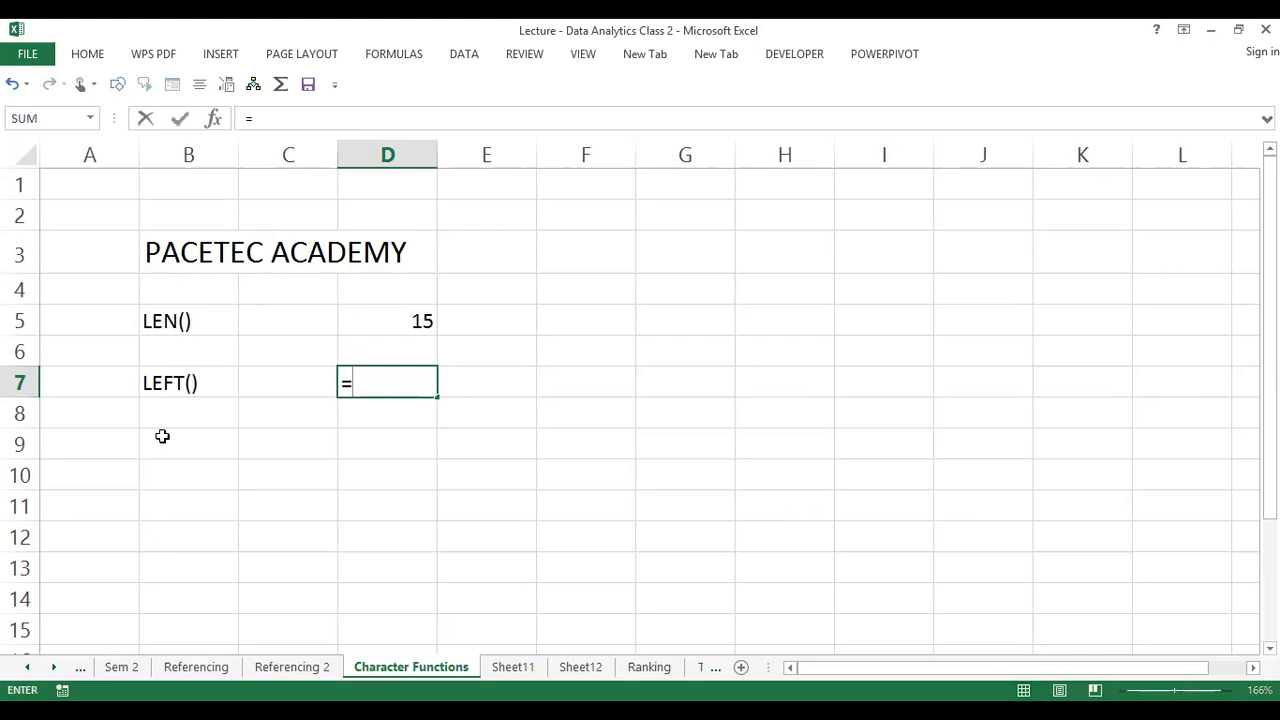
type("L")
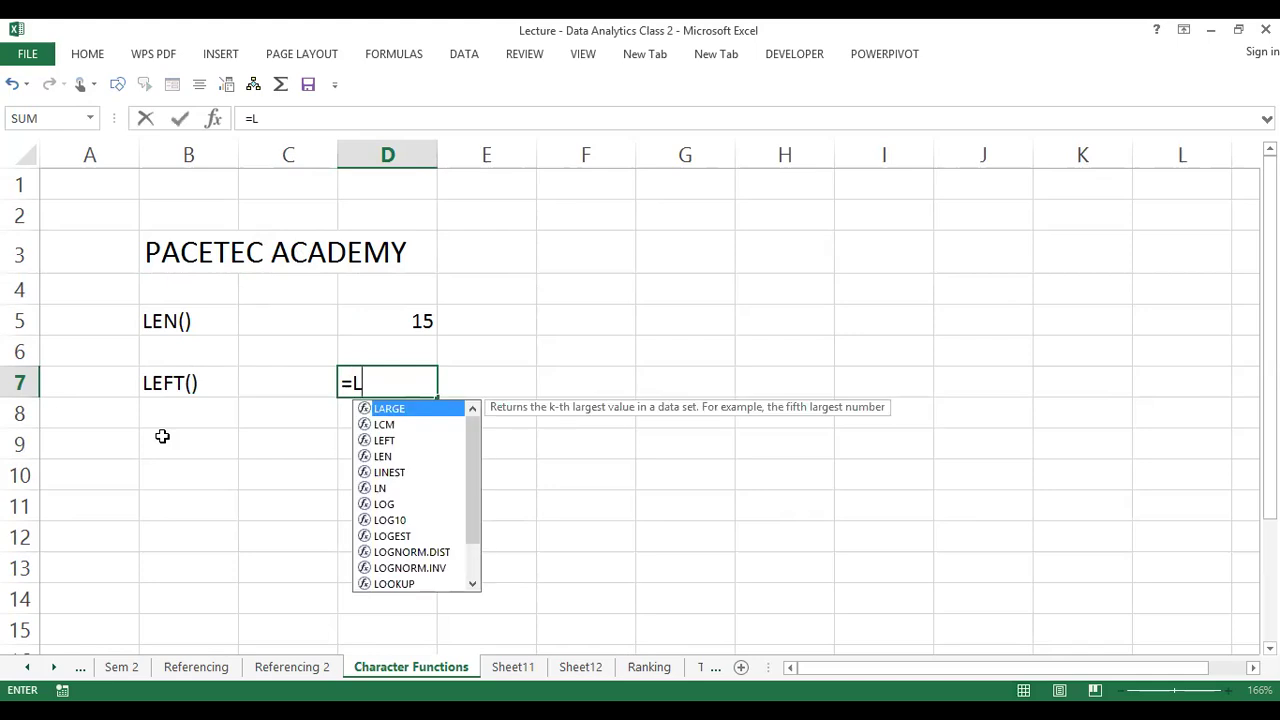
type("EFT(")
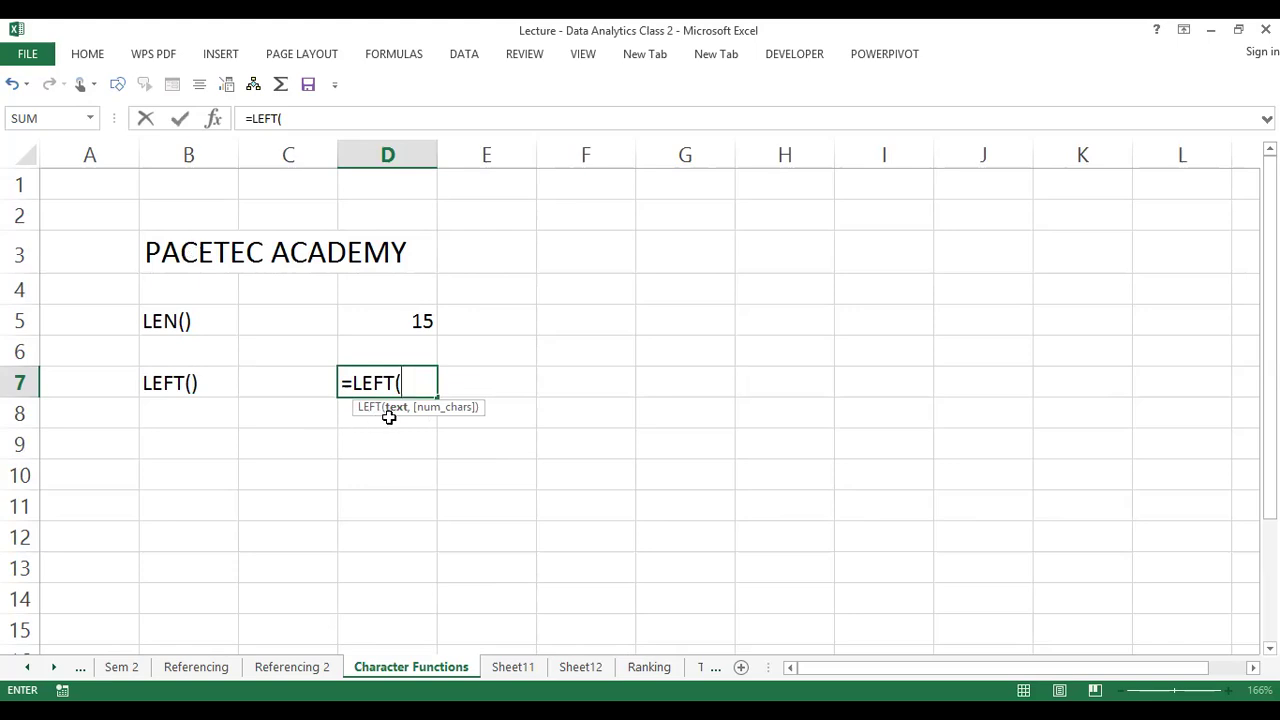
left_click(164, 251)
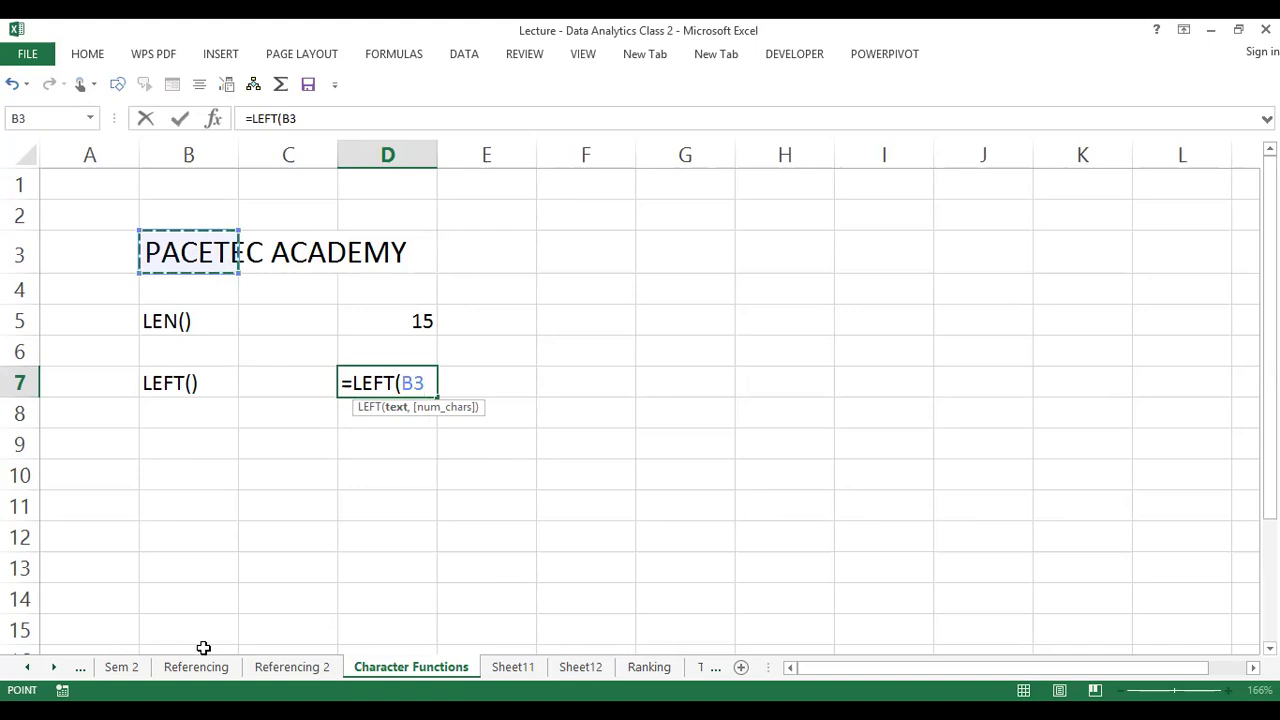
type(",")
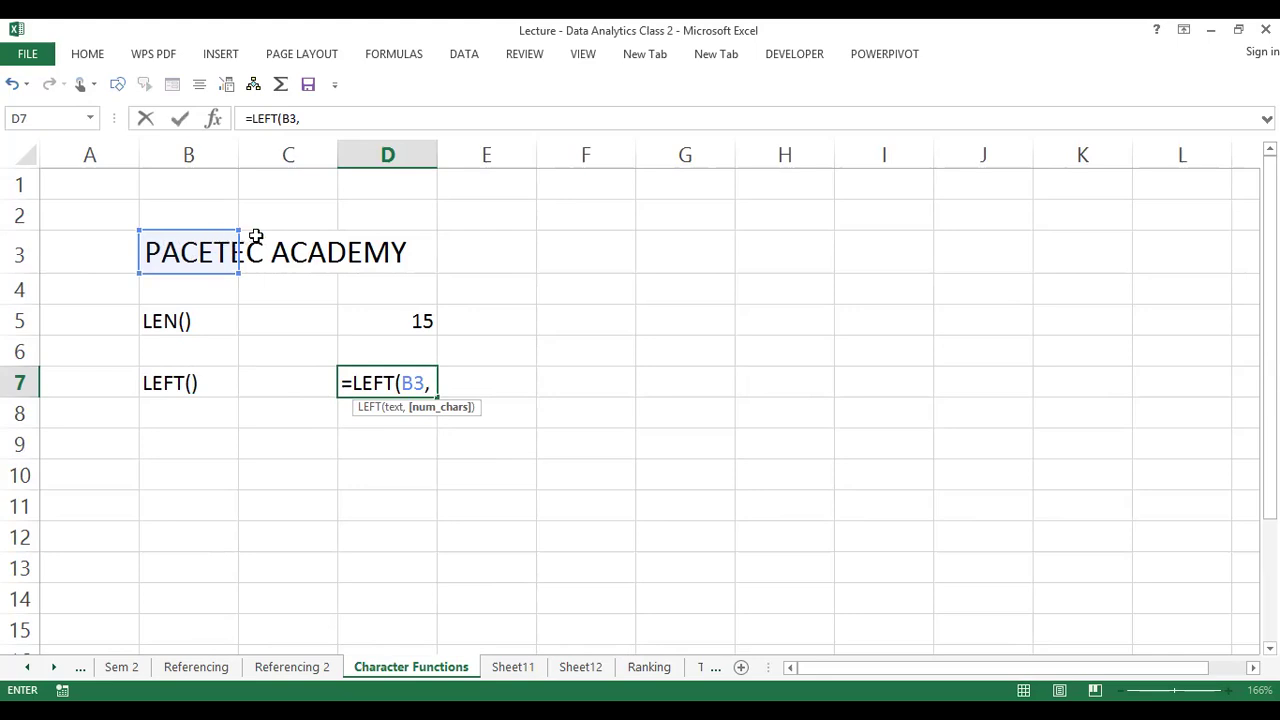
type("7")
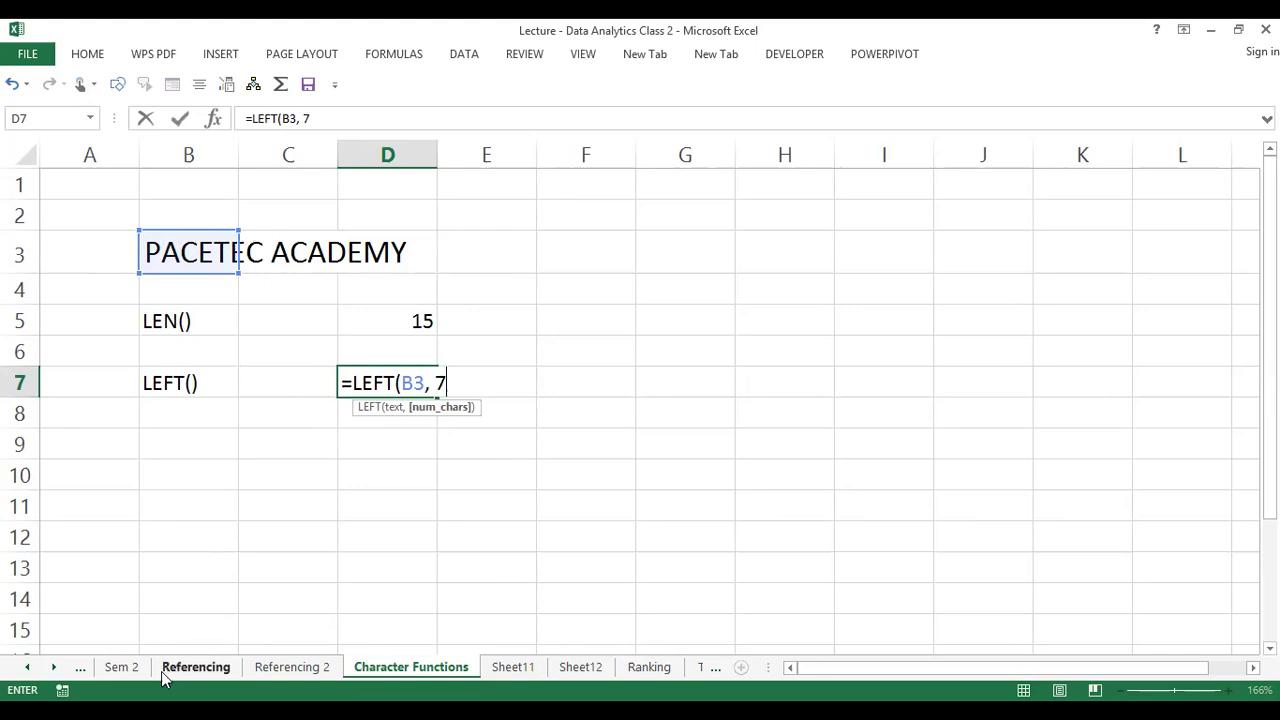
type(")")
key("Return")
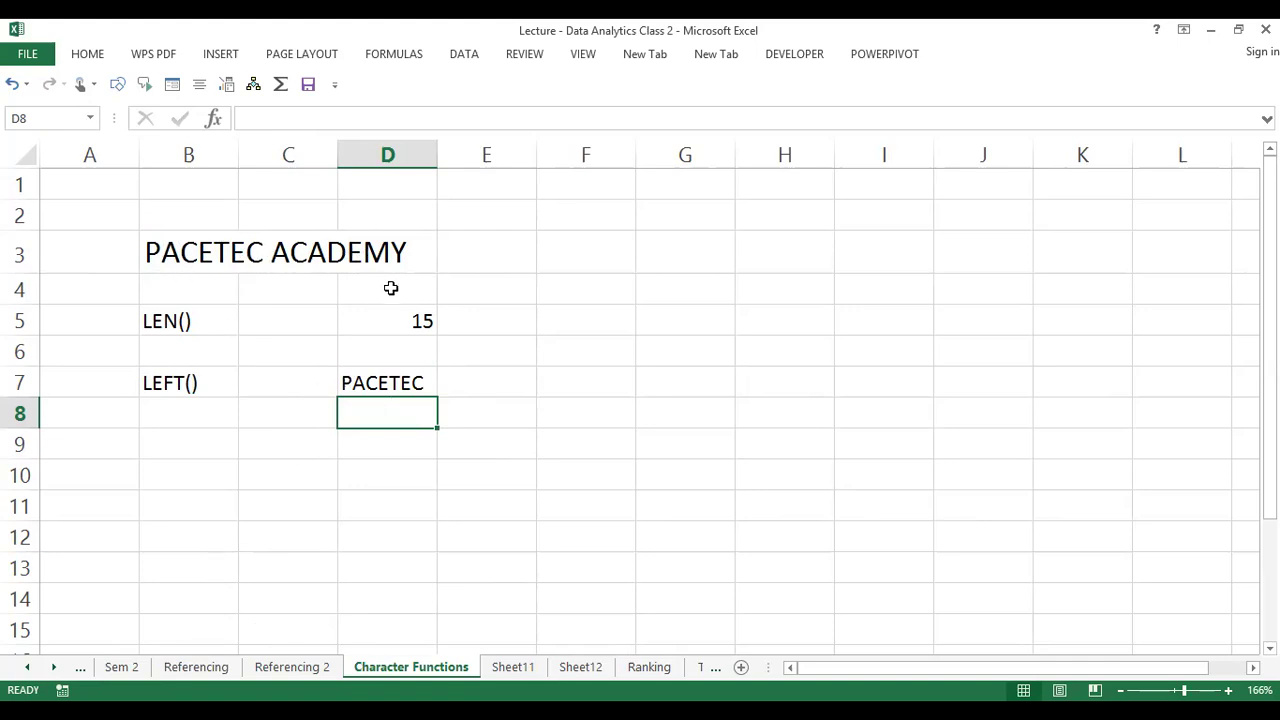
Enter the label RIGHT() in capitals in B9, below the LEFT() label
left_click(173, 440)
type("right")
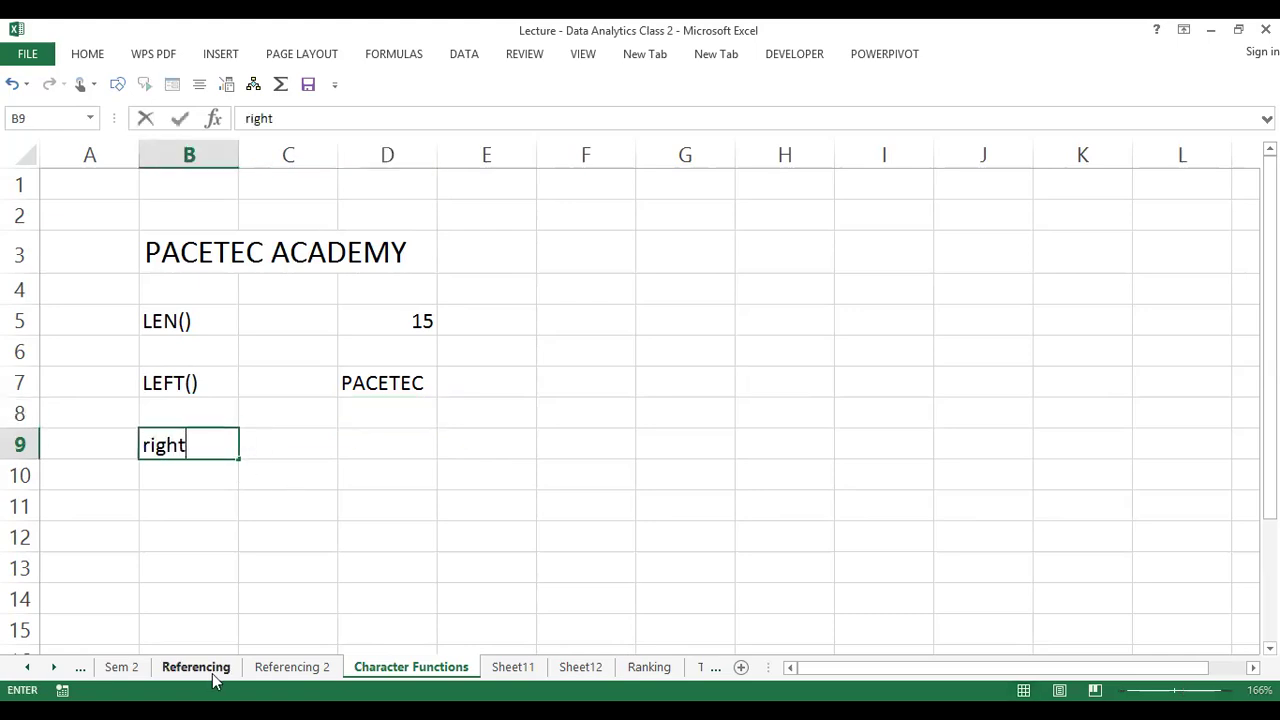
key("BackSpace")
key("BackSpace")
key("BackSpace")
key("BackSpace")
key("BackSpace")
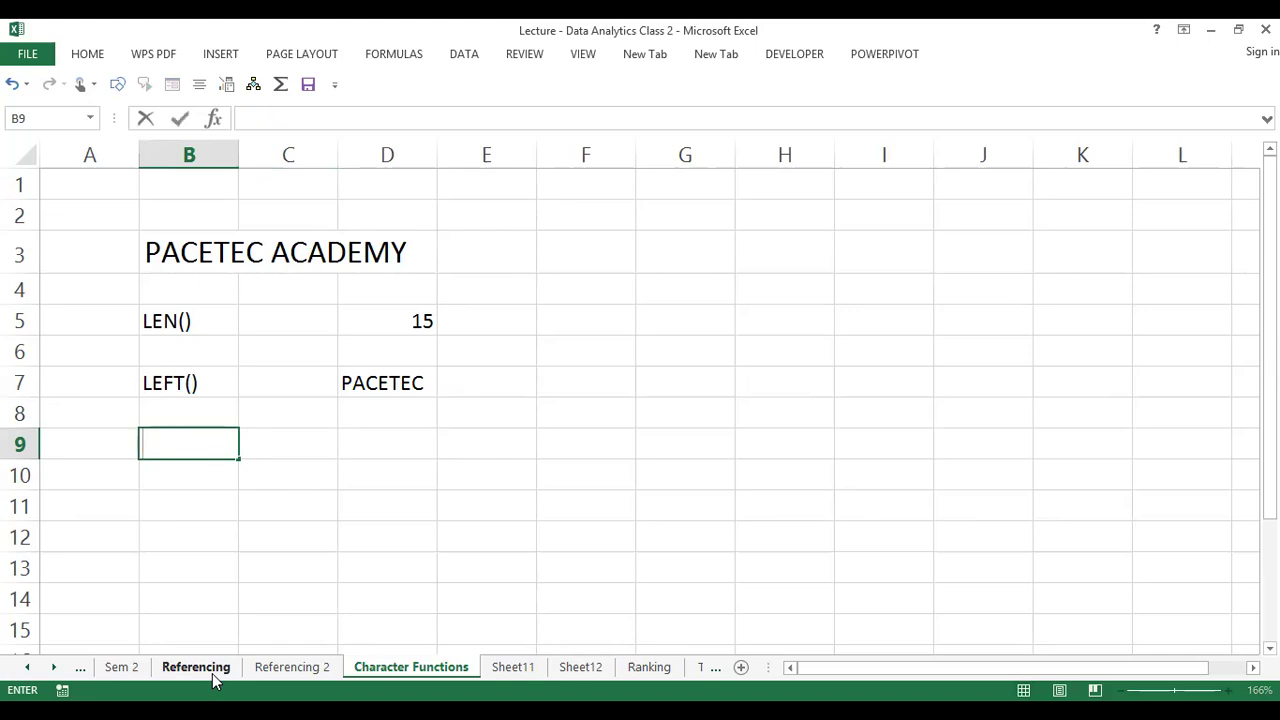
type("RIGHT()")
key("Tab")
key("Tab")
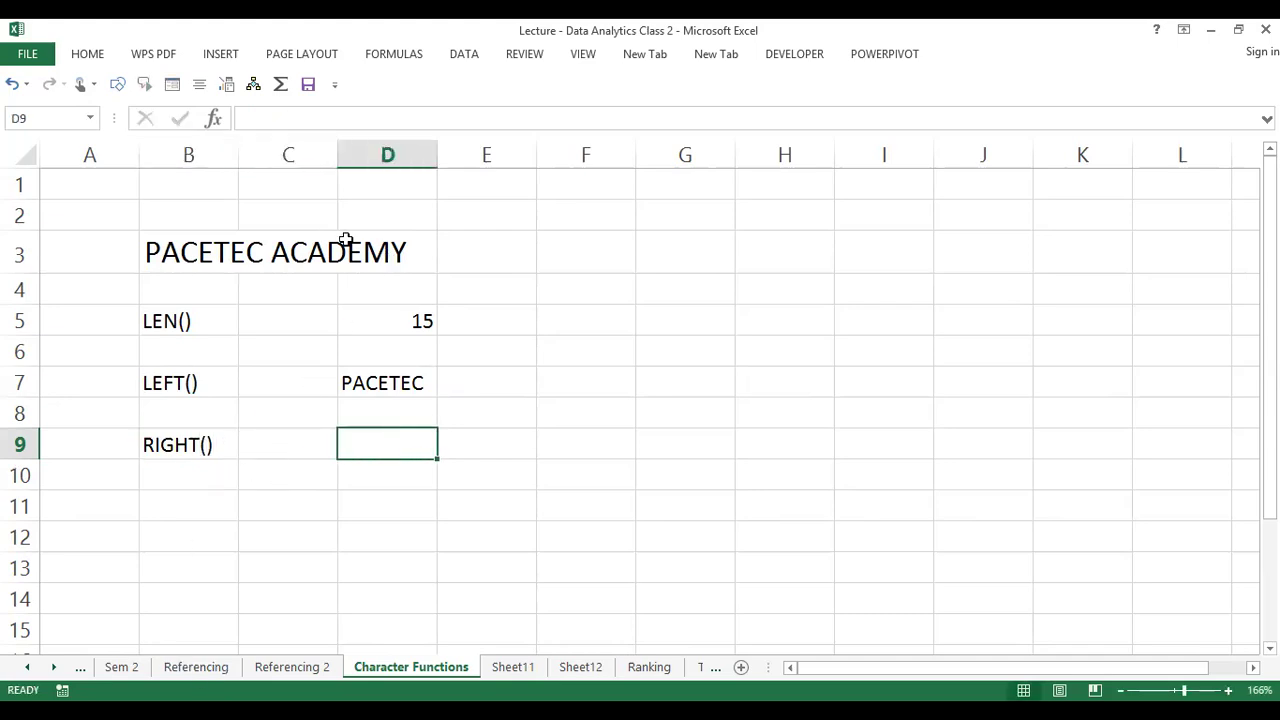
Enter =RIGHT(B3, 7) in D9 to extract the last seven characters of PACETEC ACADEMY
type("=")
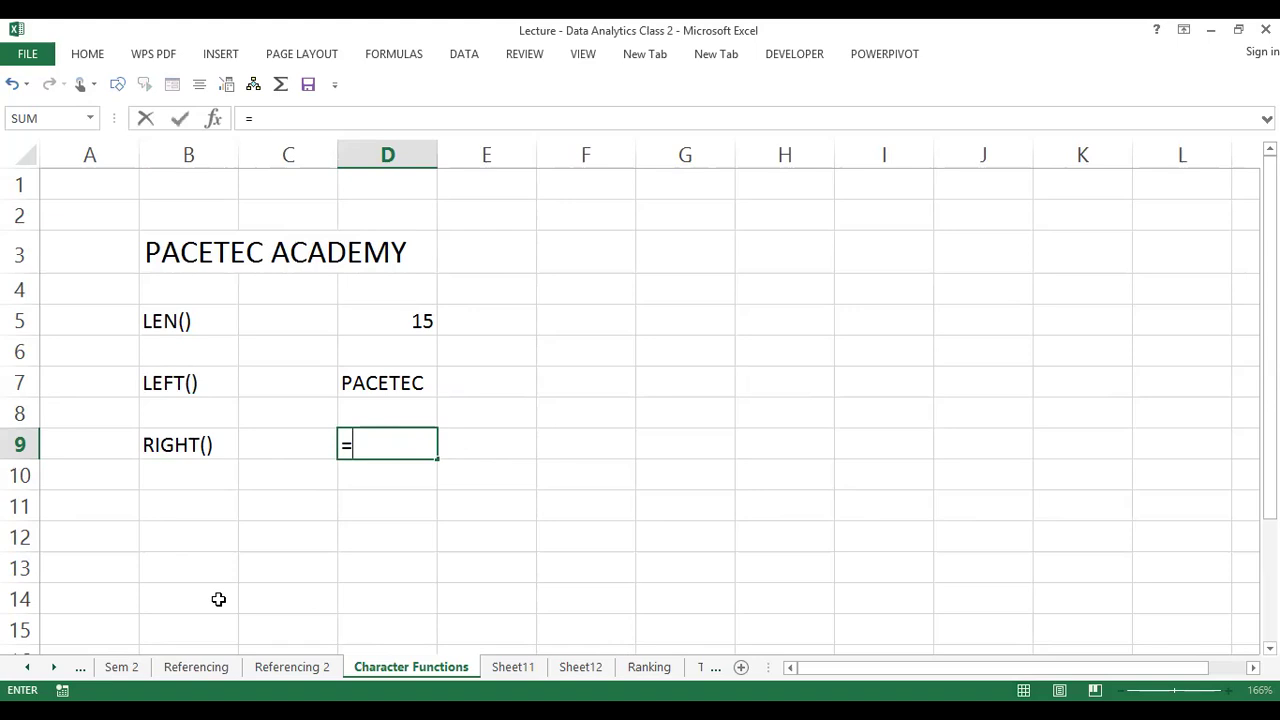
type("RIGHT(")
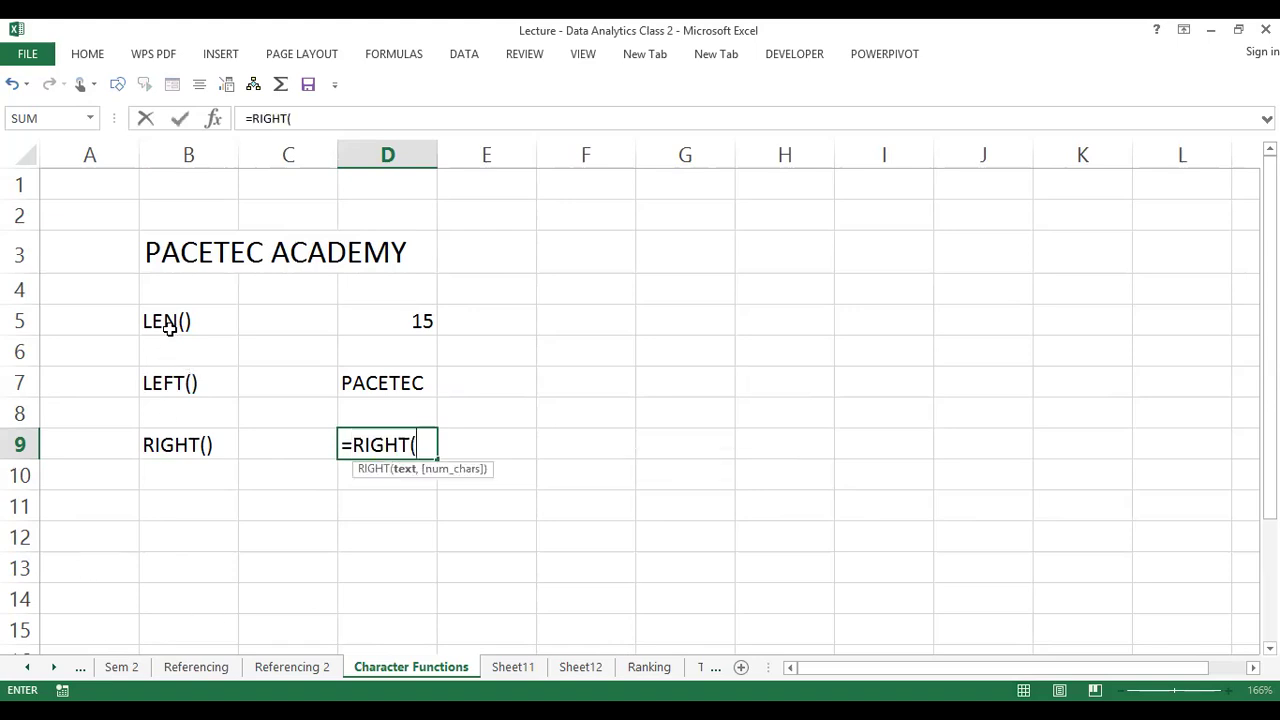
left_click(176, 252)
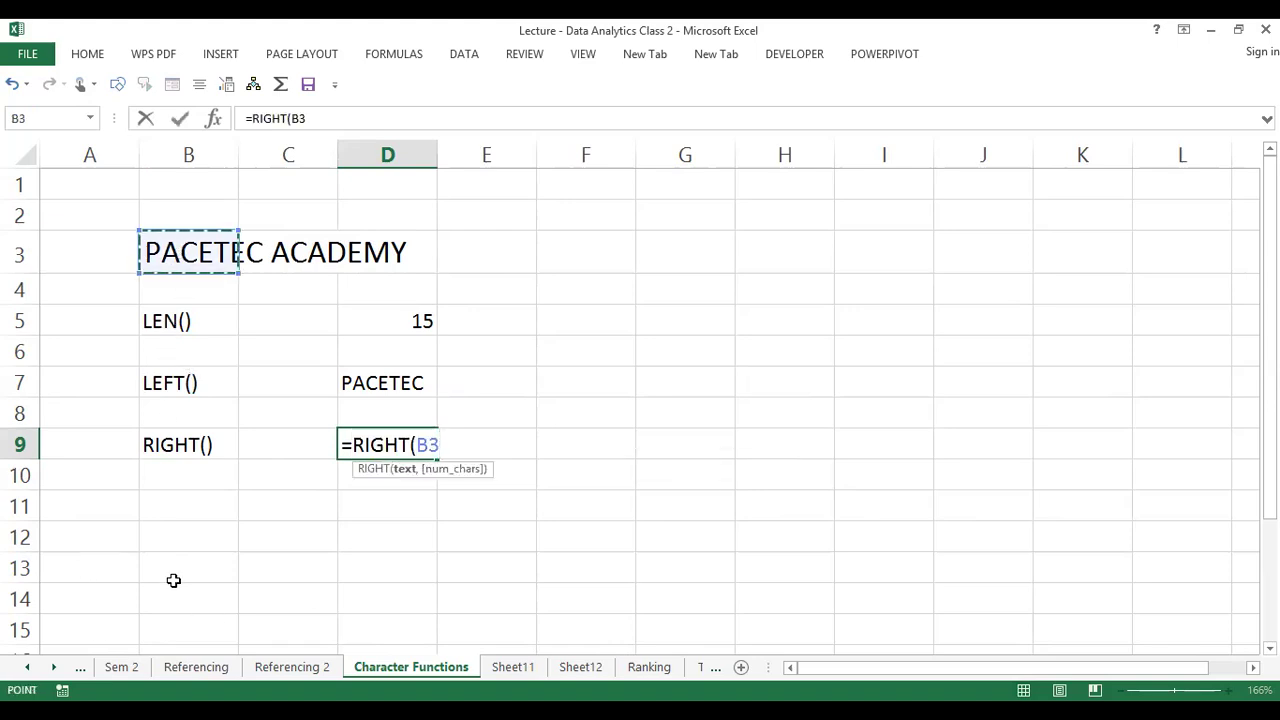
type(",")
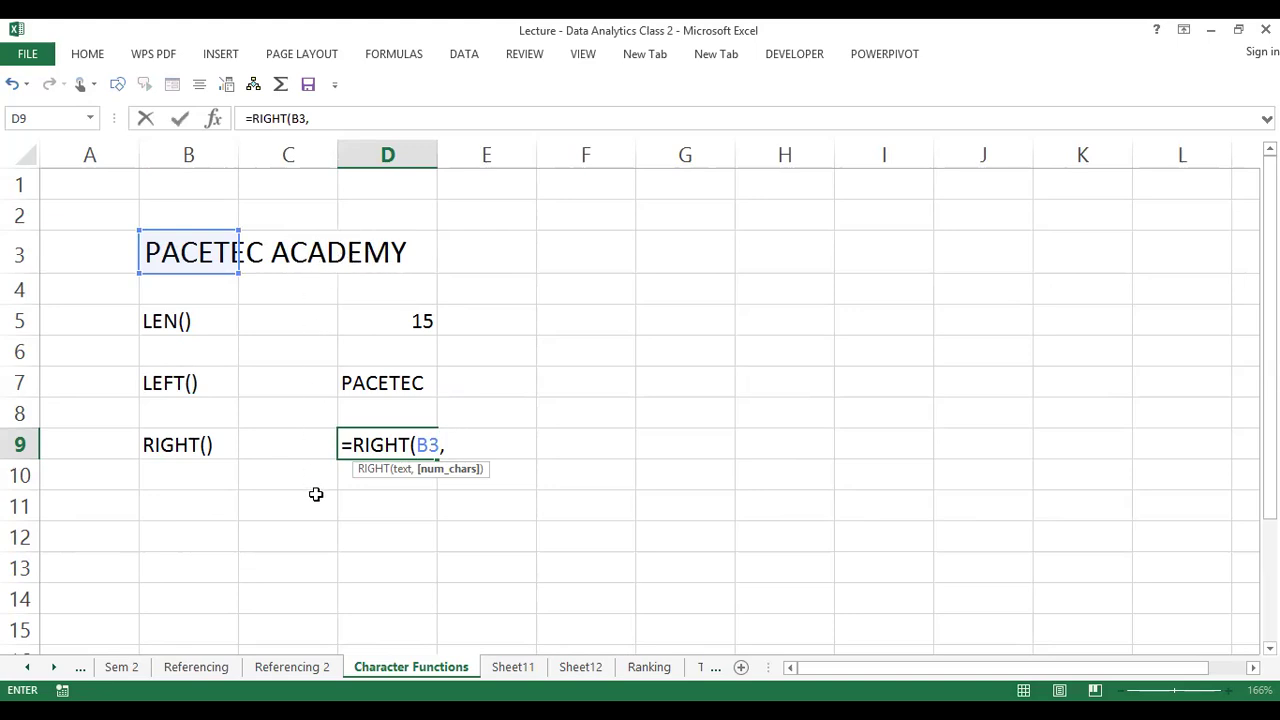
type("7)")
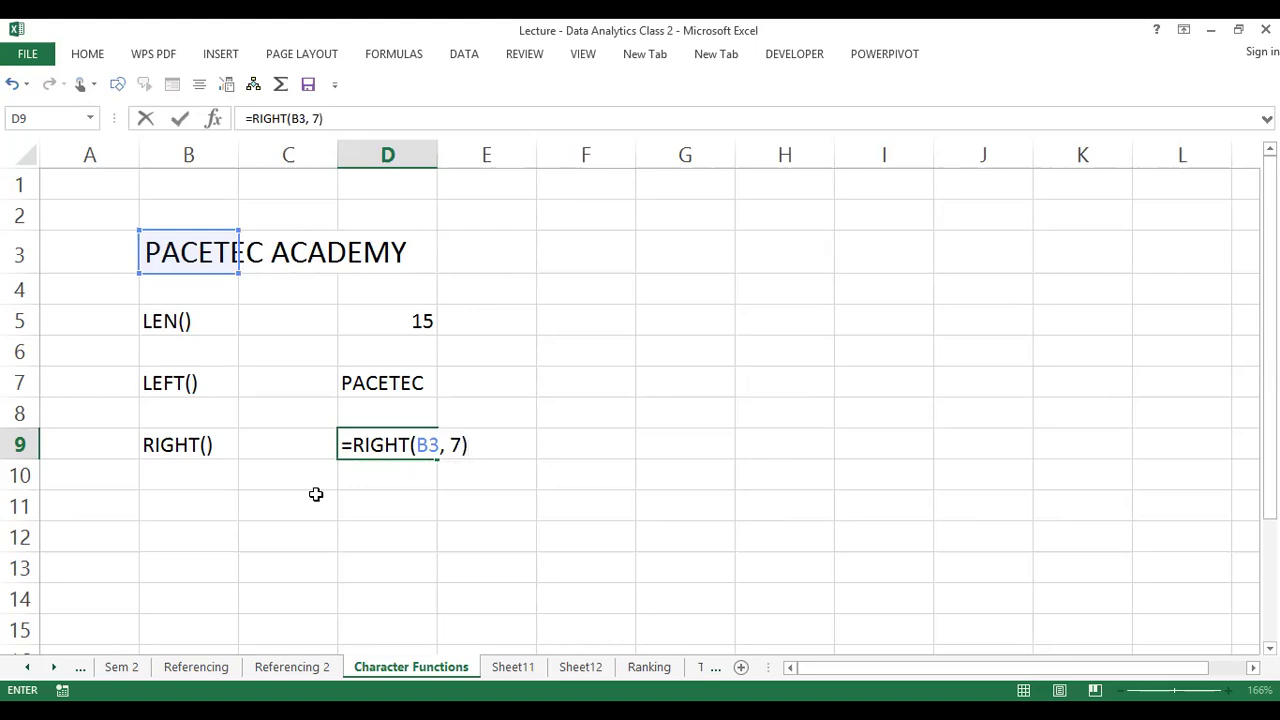
key("Return")
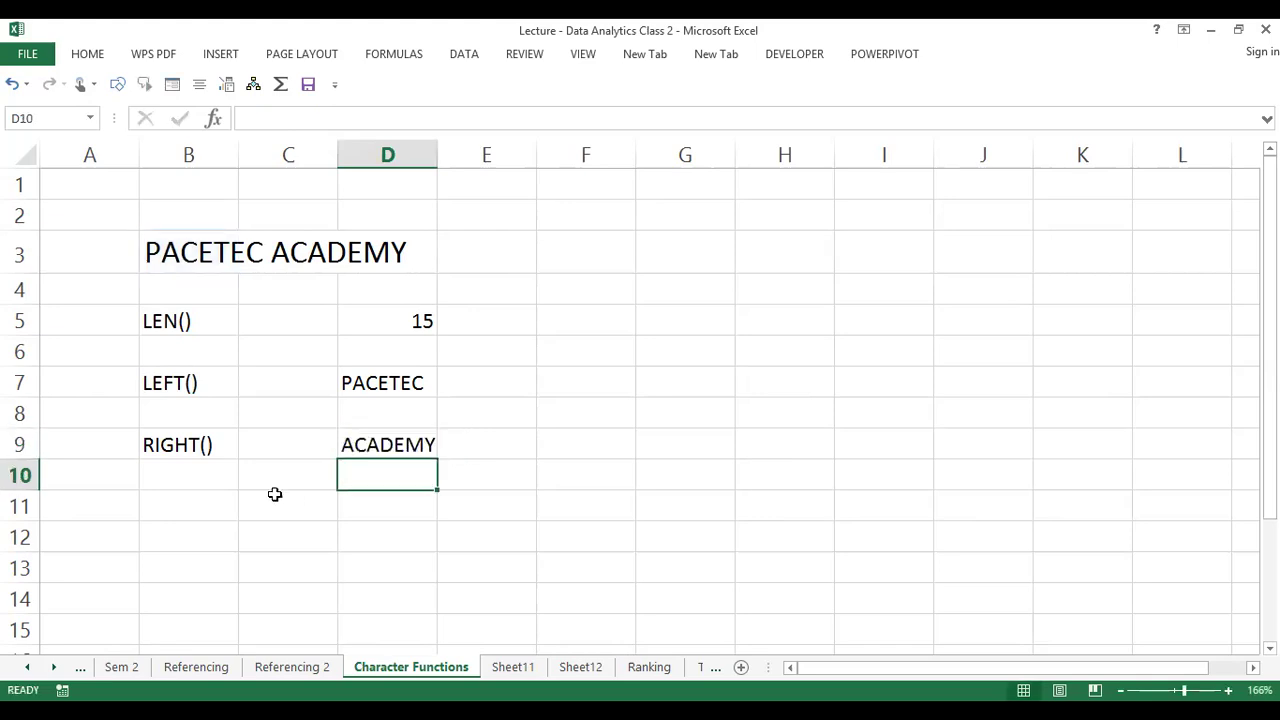
Enter the label MID() in B11 and move to D11 for its formula
left_click(187, 499)
type("MI")
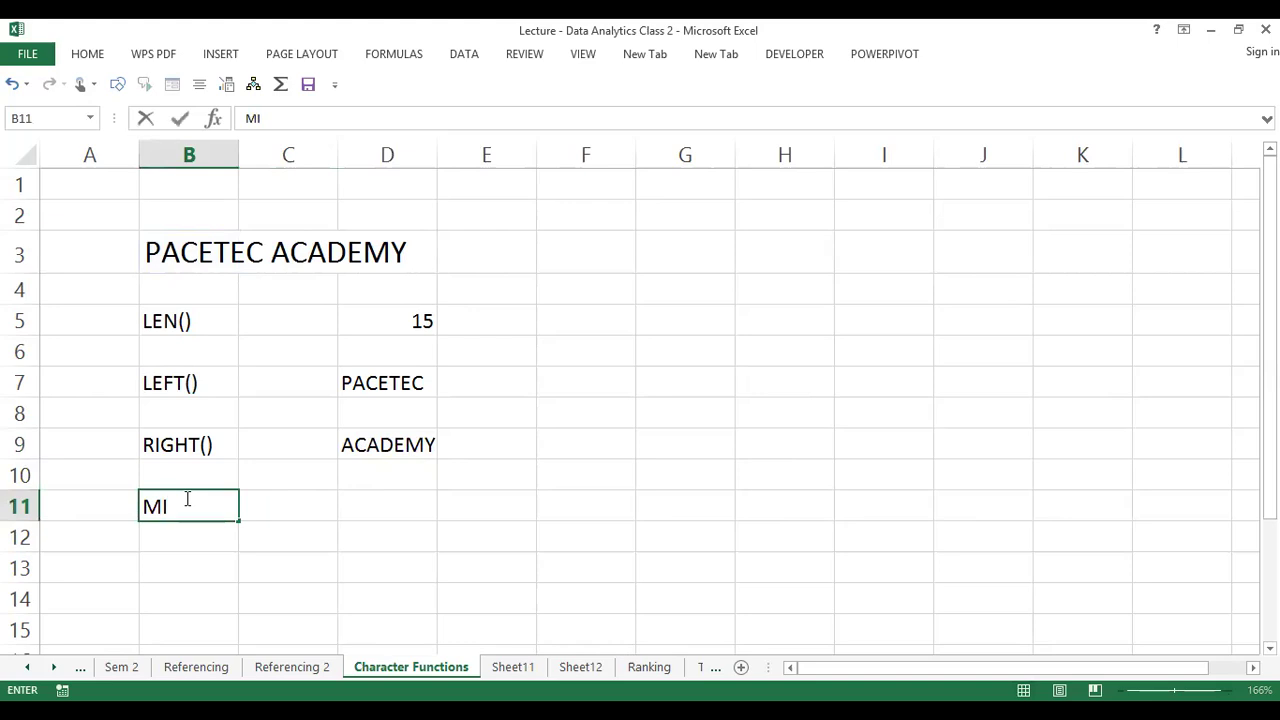
type("D")
type(")")
key("Right")
key("Right")
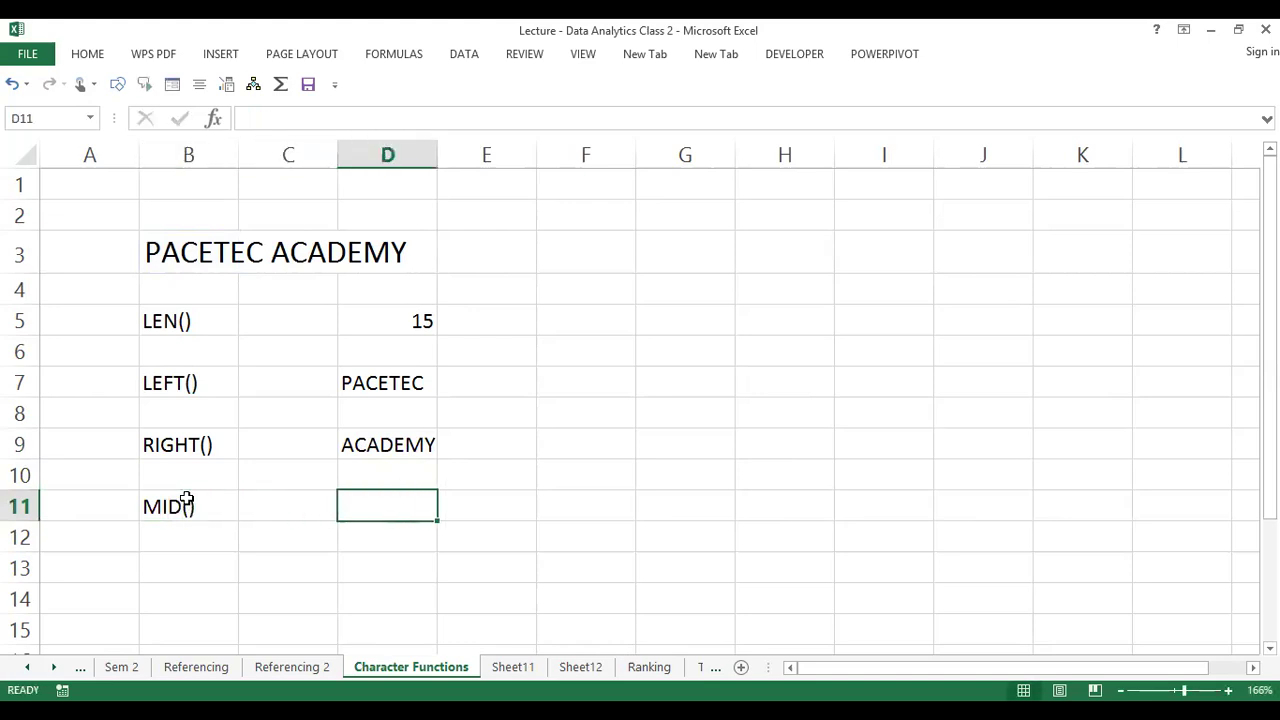
Enter =MID(B3, 9, 4) in D11 to extract four characters of PACETEC ACADEMY starting from the ninth
type("=")
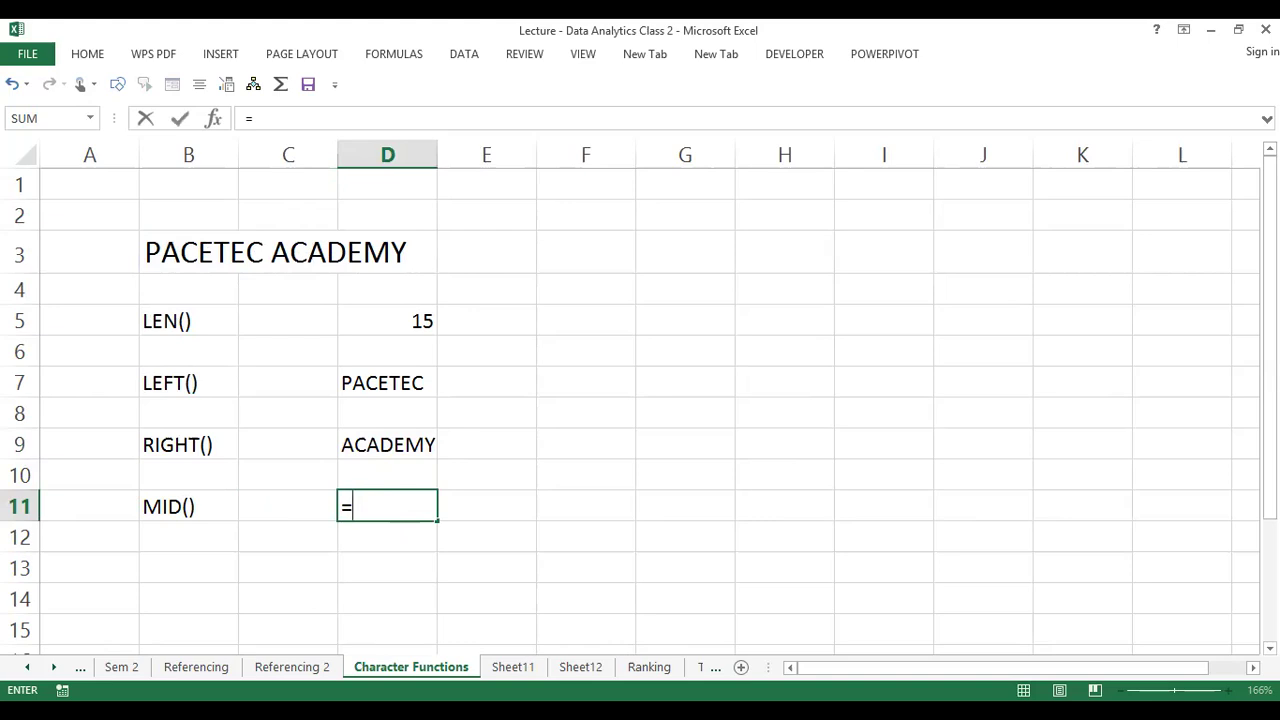
type("MID")
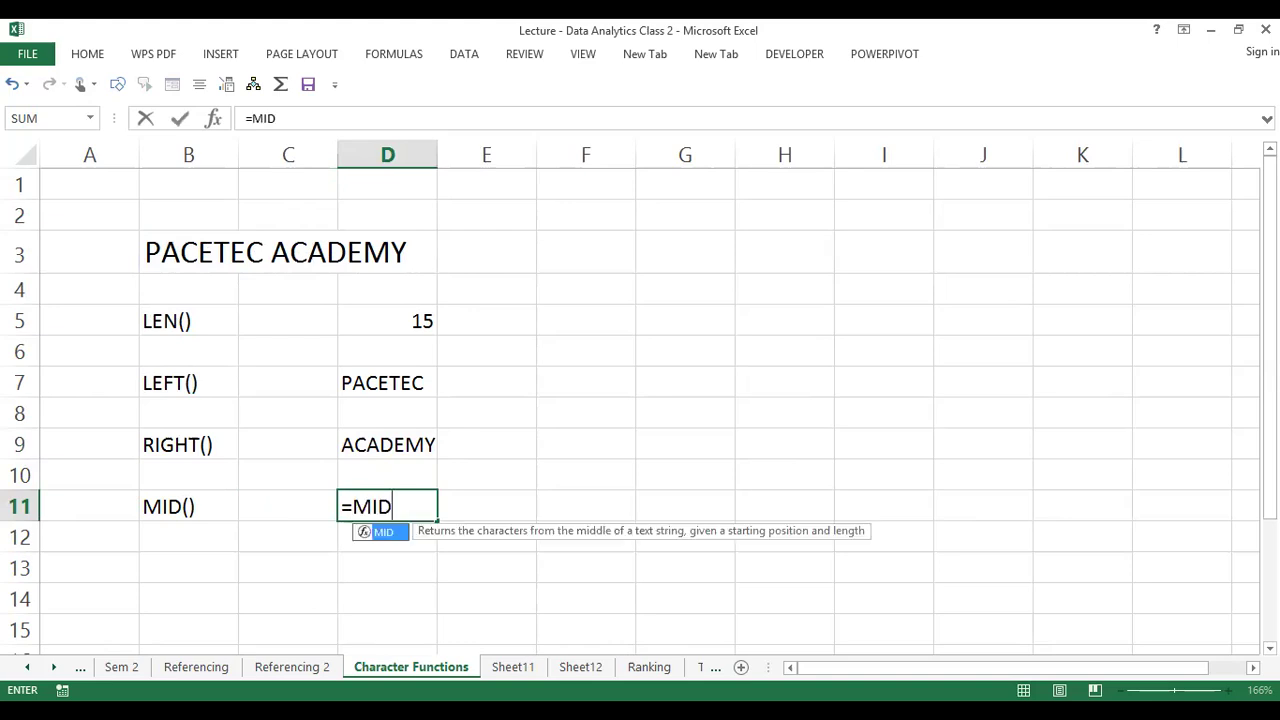
type("(")
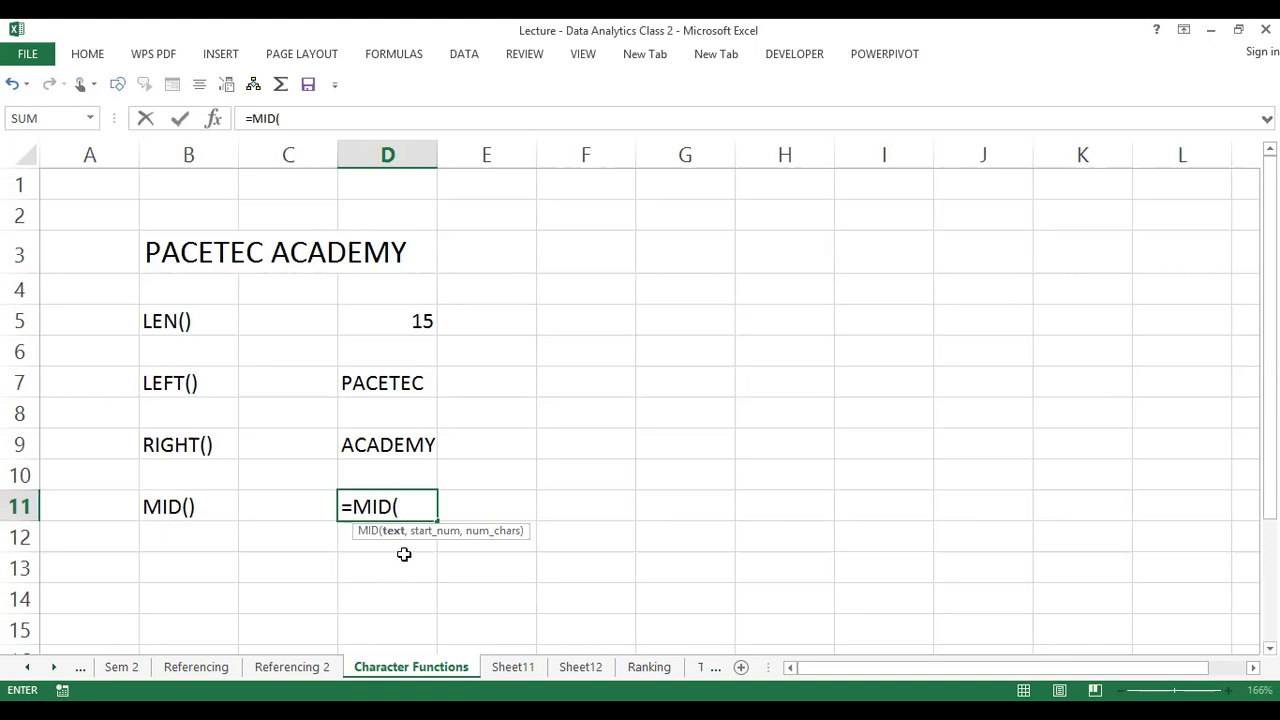
left_click(191, 262)
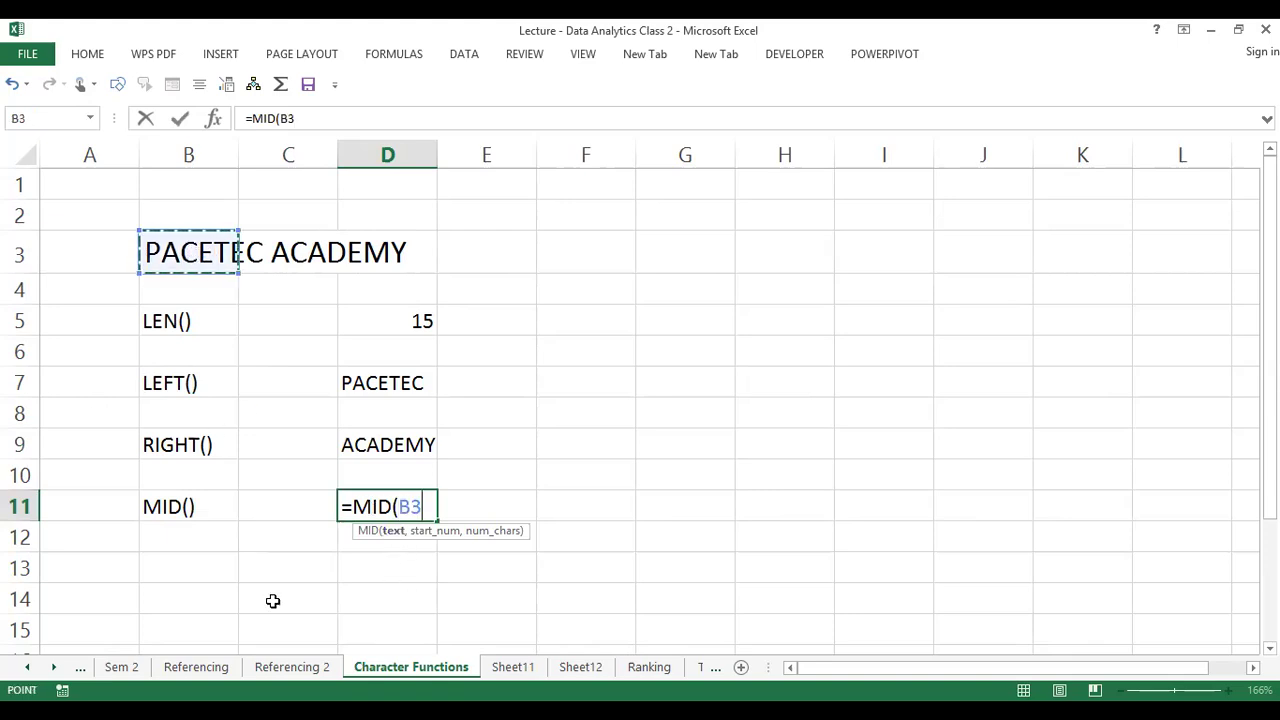
type(",")
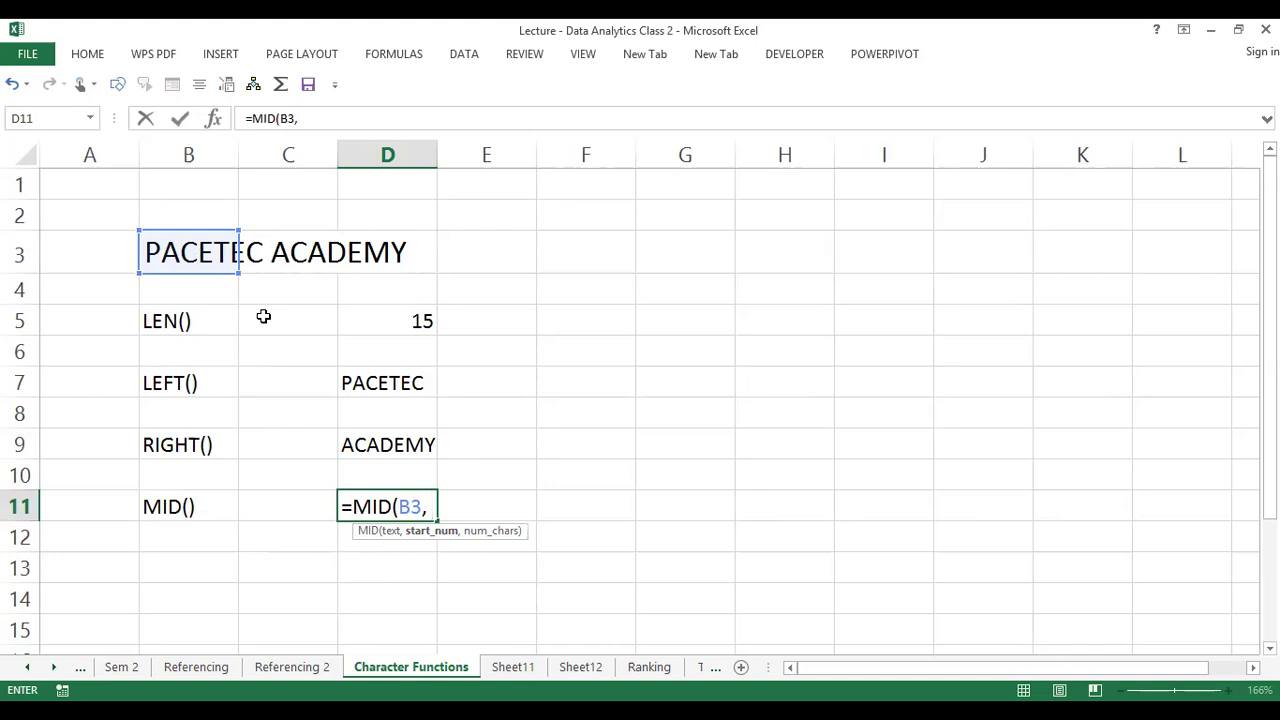
type("9,")
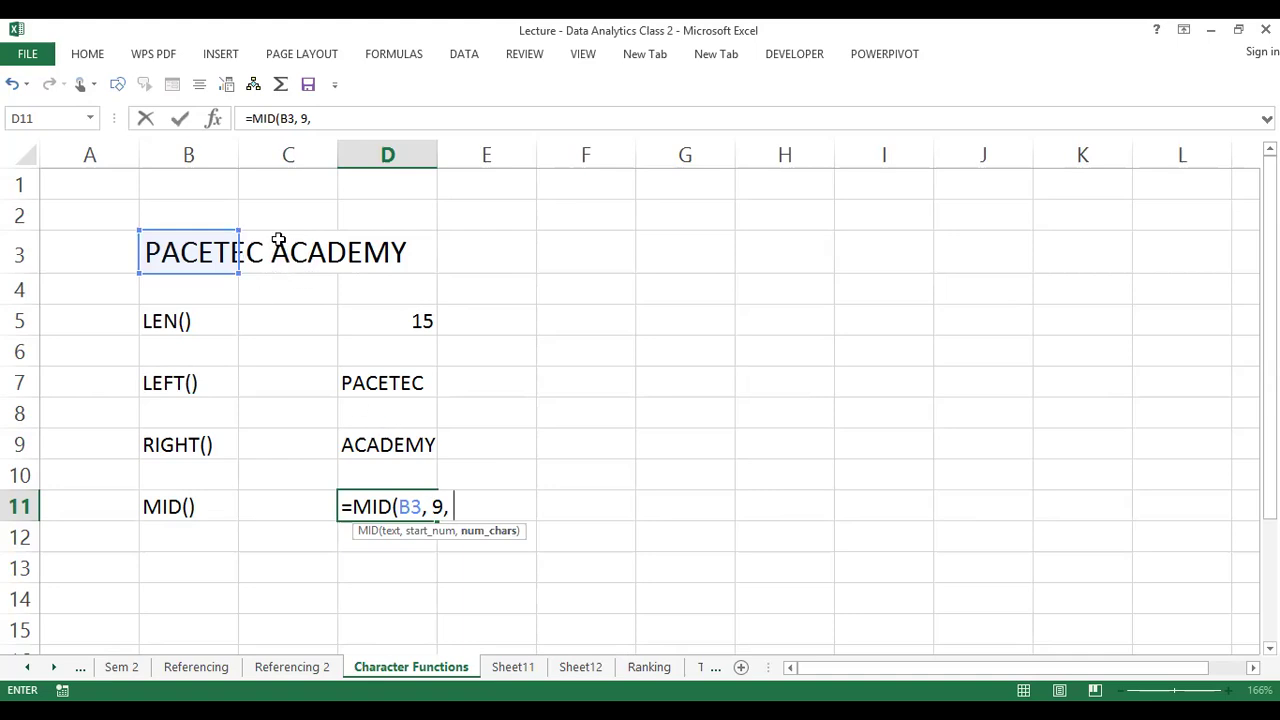
type("4)")
key("Return")
Enter the label LOWER() in capitals in B13, below the MID() label
left_click(188, 564)
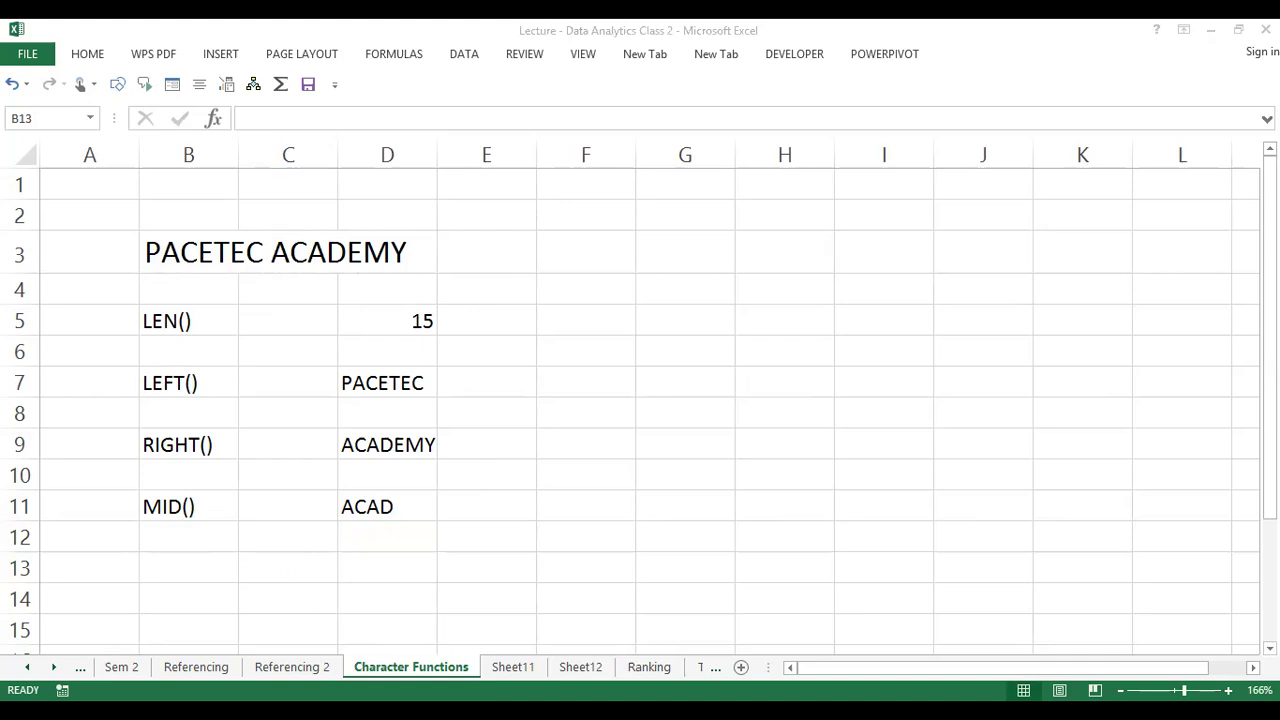
left_click(502, 488)
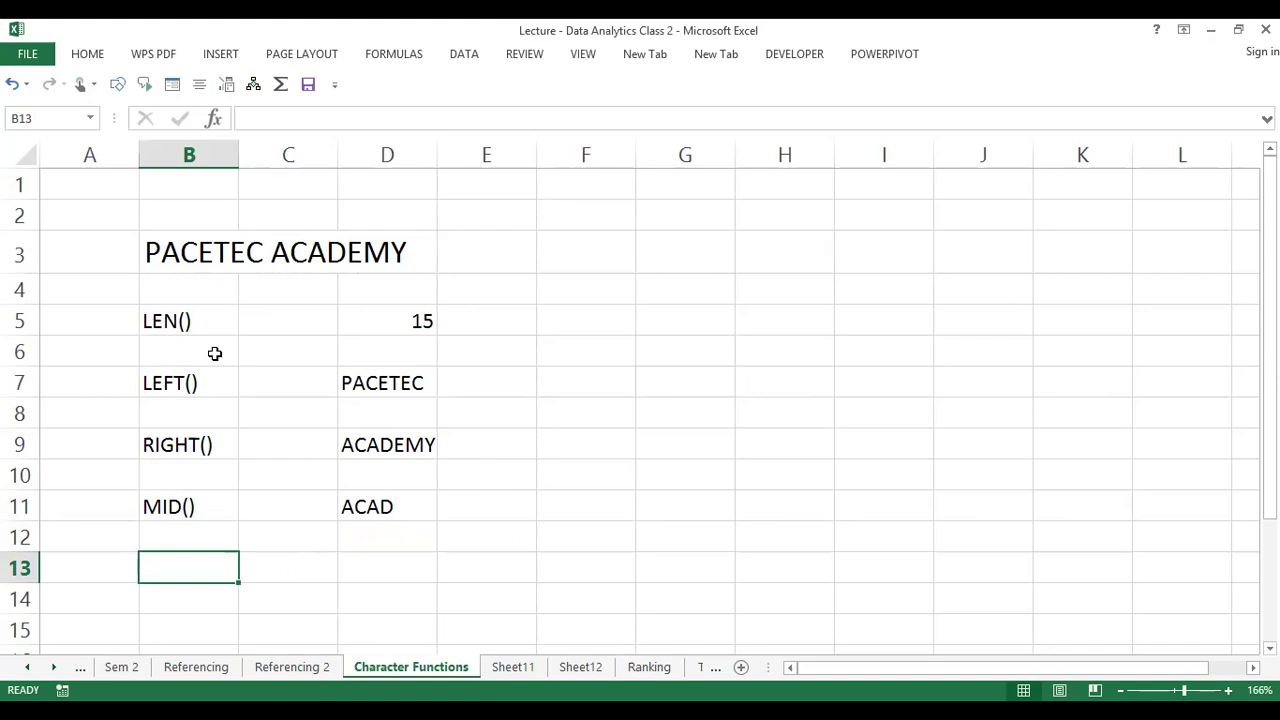
type("U")
key("BackSpace")
type("L")
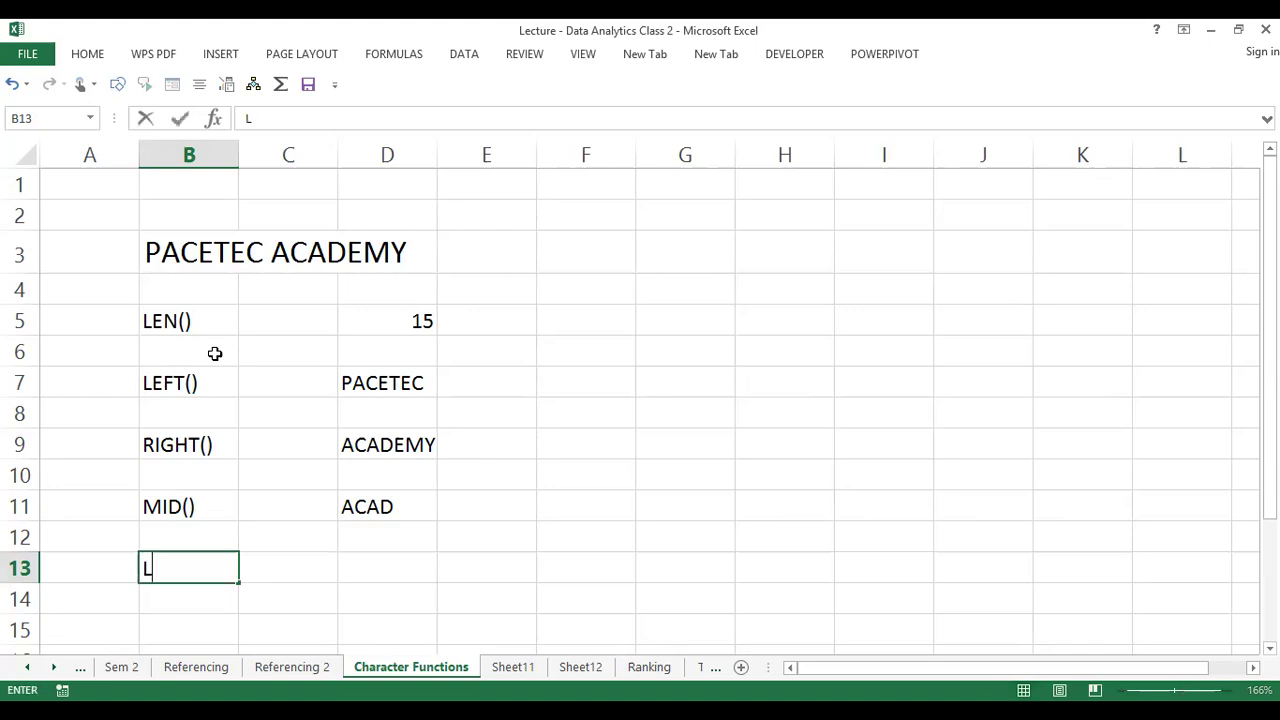
type("OWER")
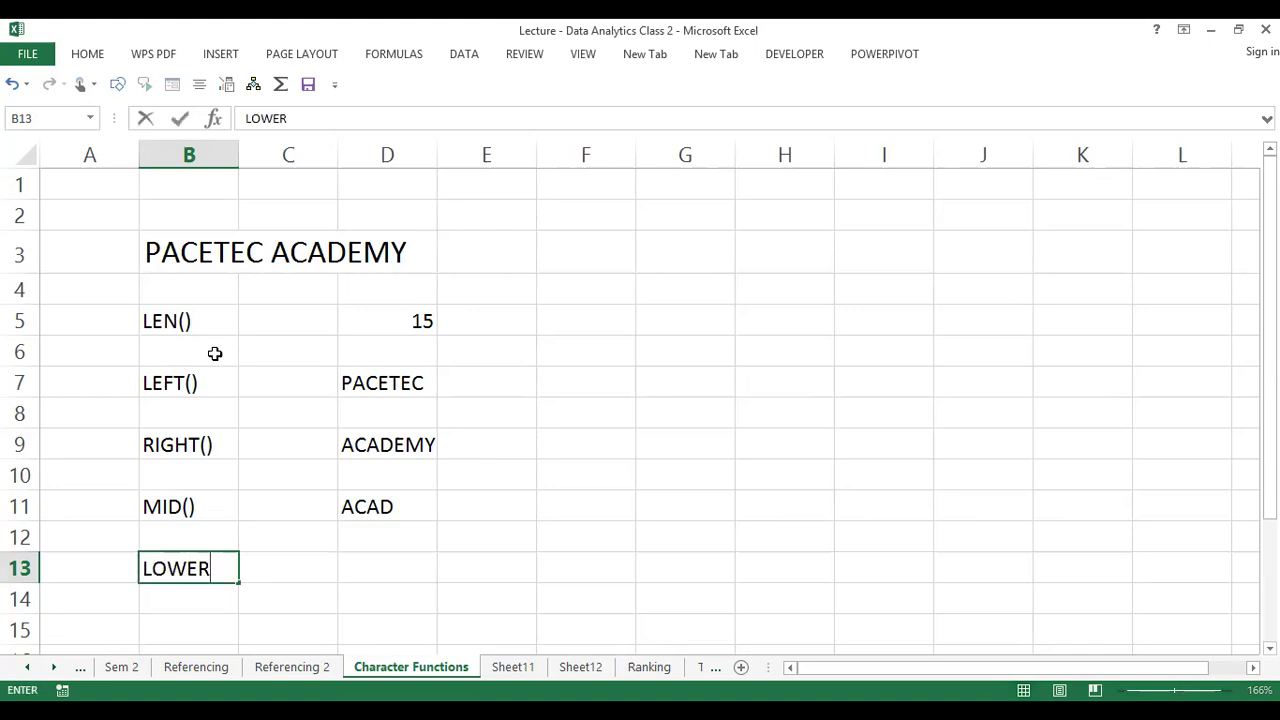
type("()")
key("Tab")
Enter =LOWER(B3) in D13 to convert PACETEC ACADEMY to lowercase
key("Tab")
type("=")
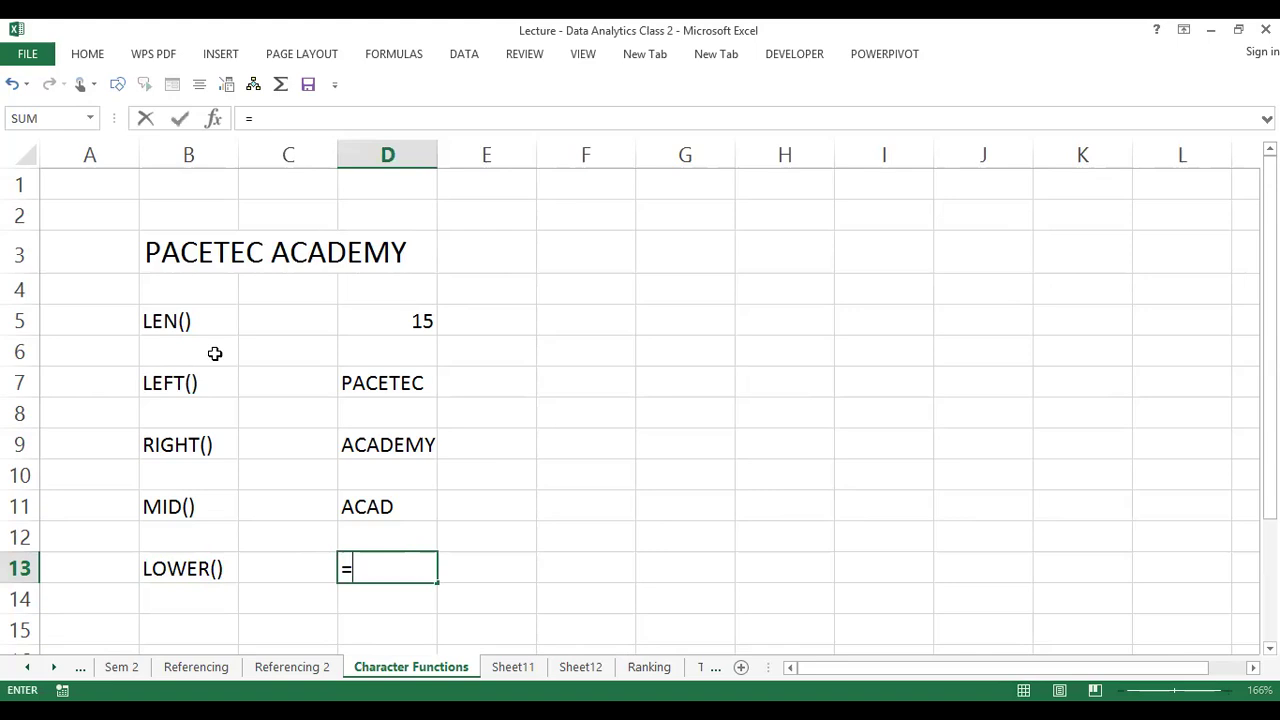
type("SE")
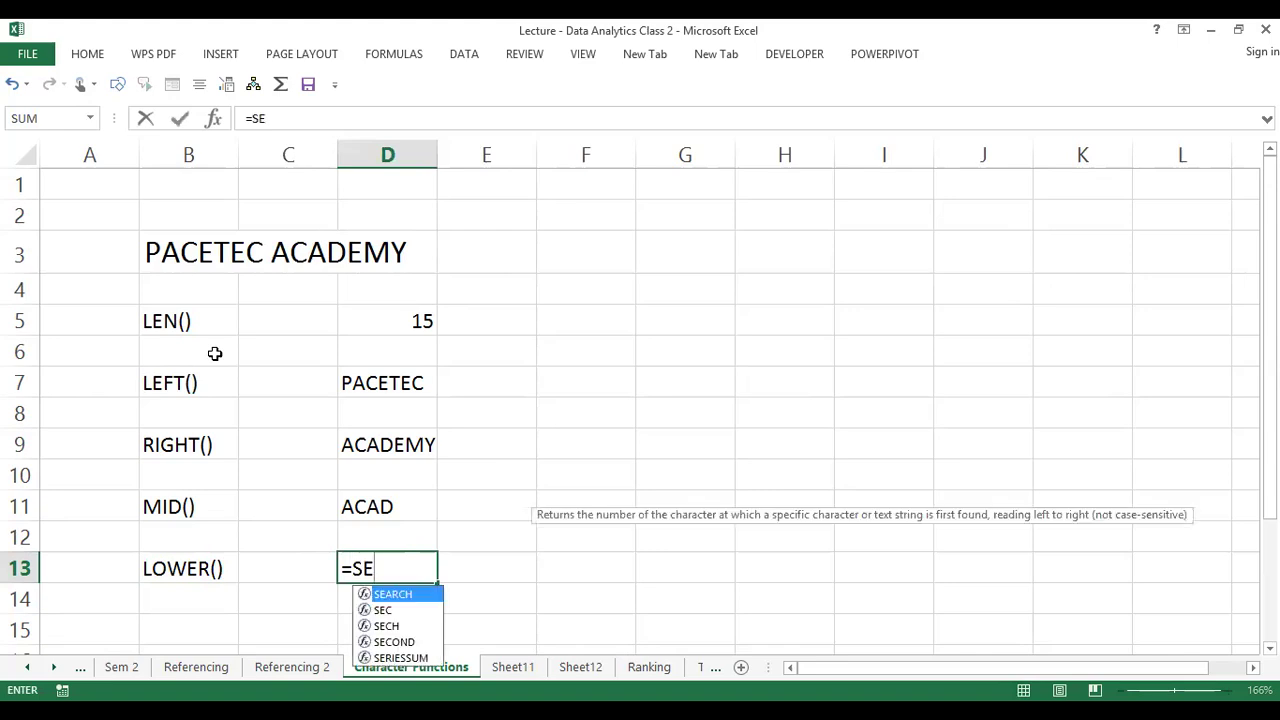
key("BackSpace")
key("BackSpace")
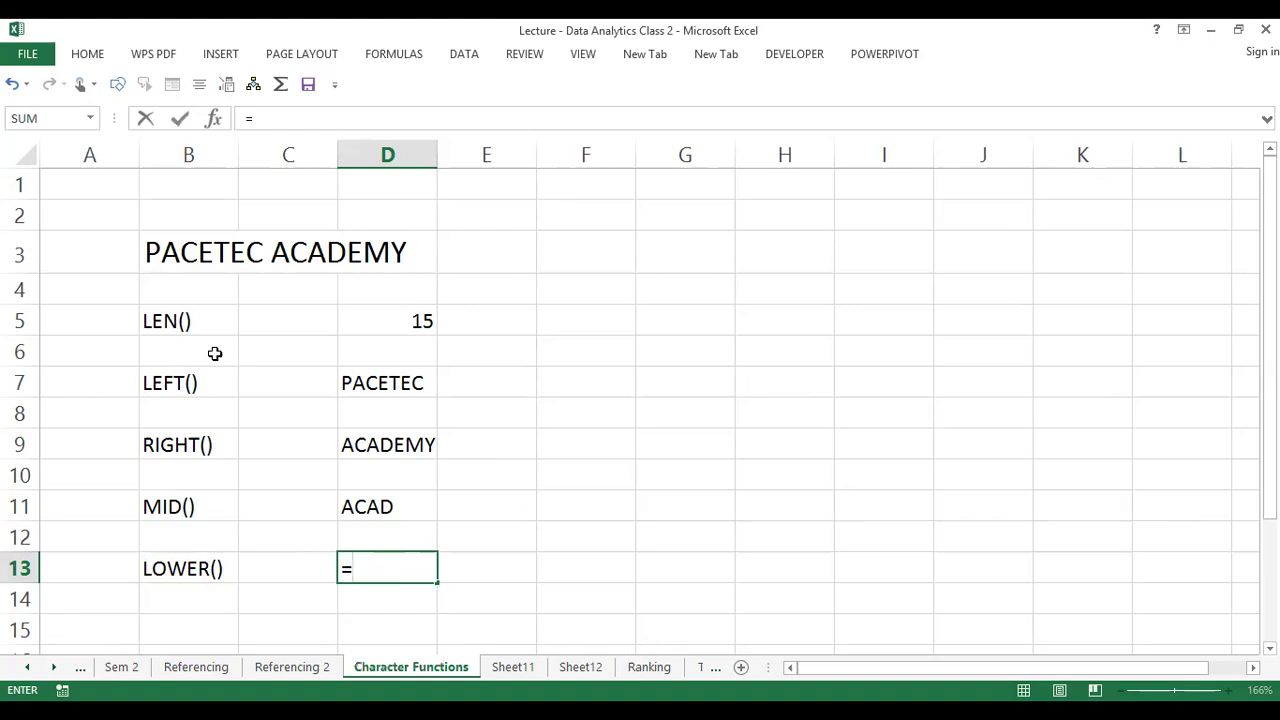
type("LO")
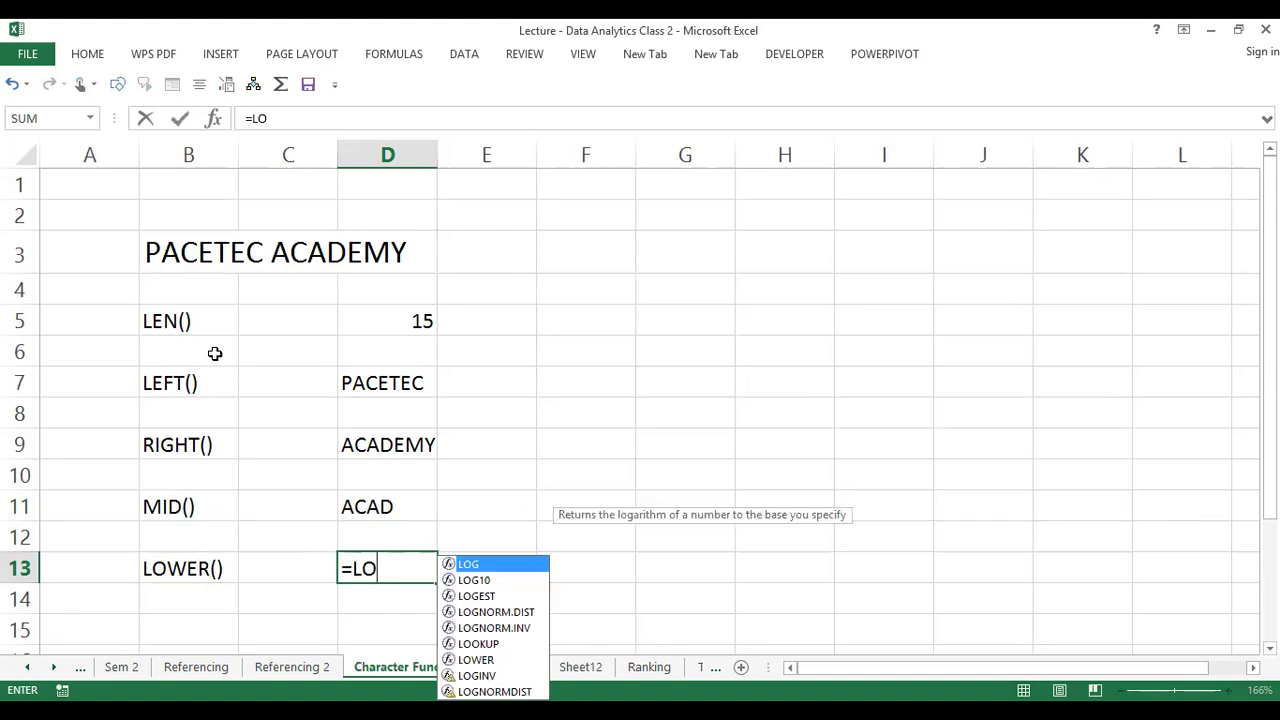
type("WER(")
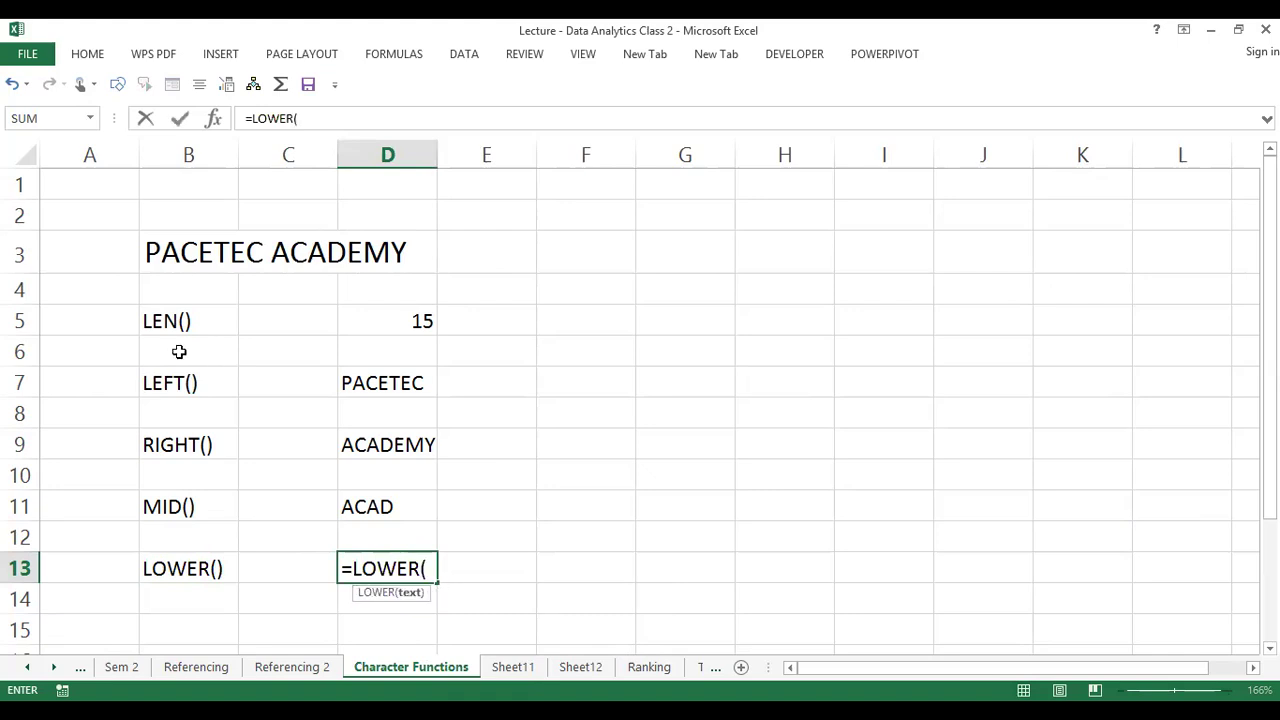
left_click(196, 254)
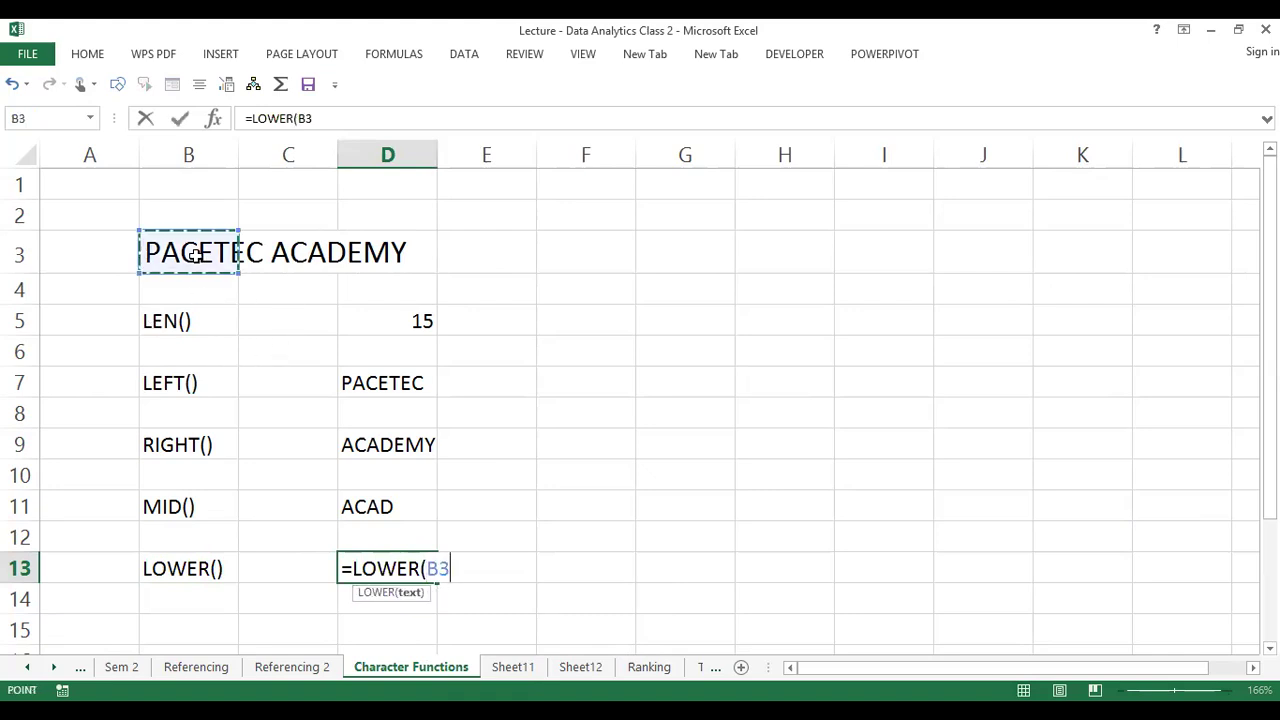
type(")")
key("Return")
Enter =UPPER(D13) in B15 to convert the lowercase academy name to capitals
key("Return")
key("Return")
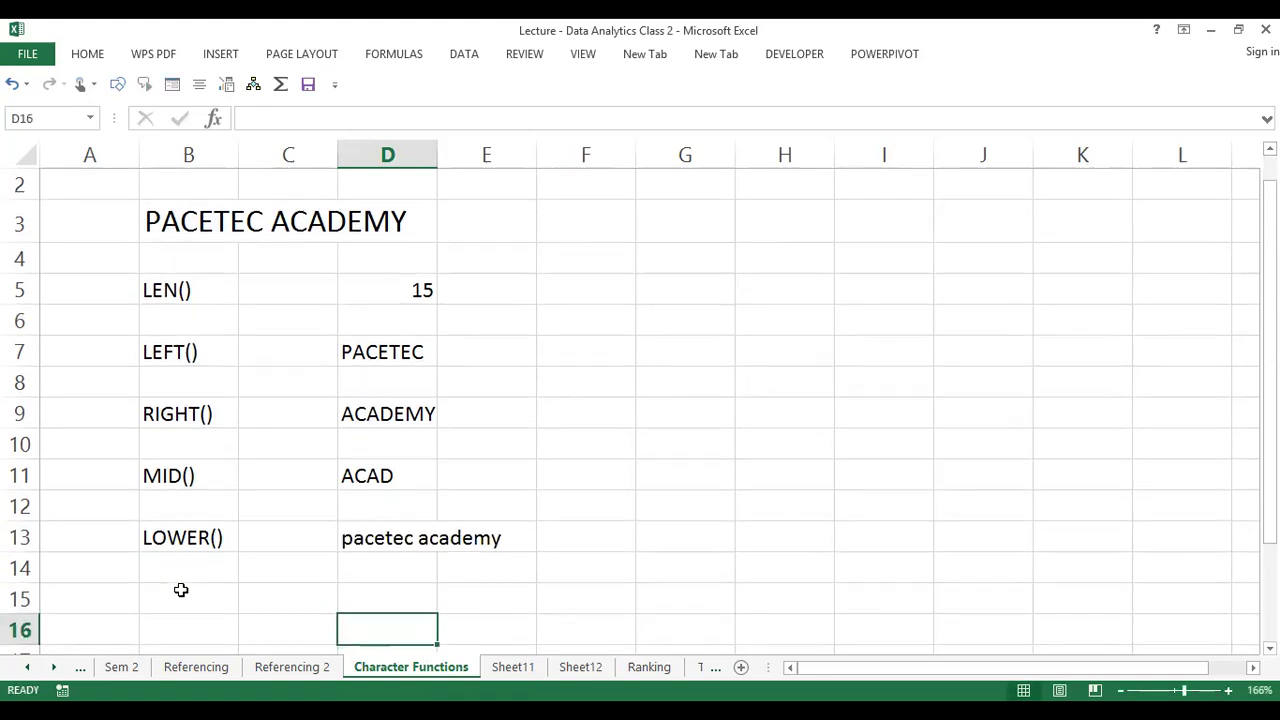
key("Up")
key("Left")
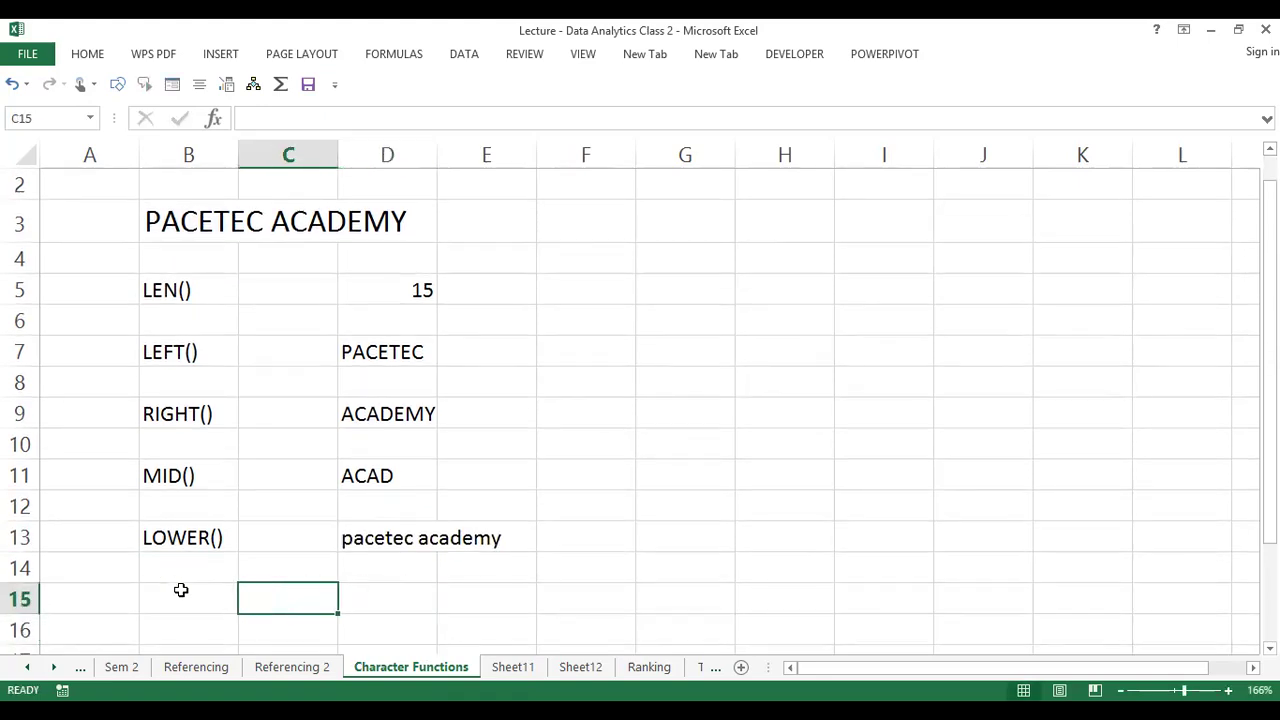
left_click(174, 600)
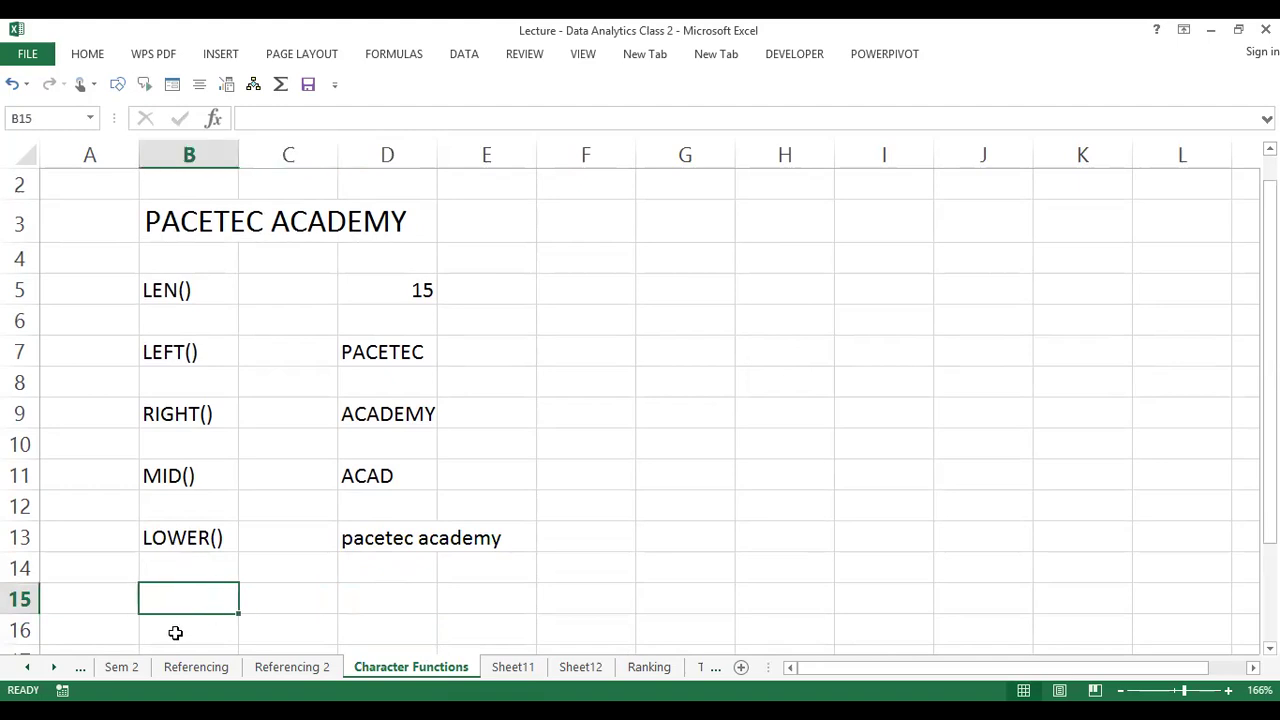
type("=")
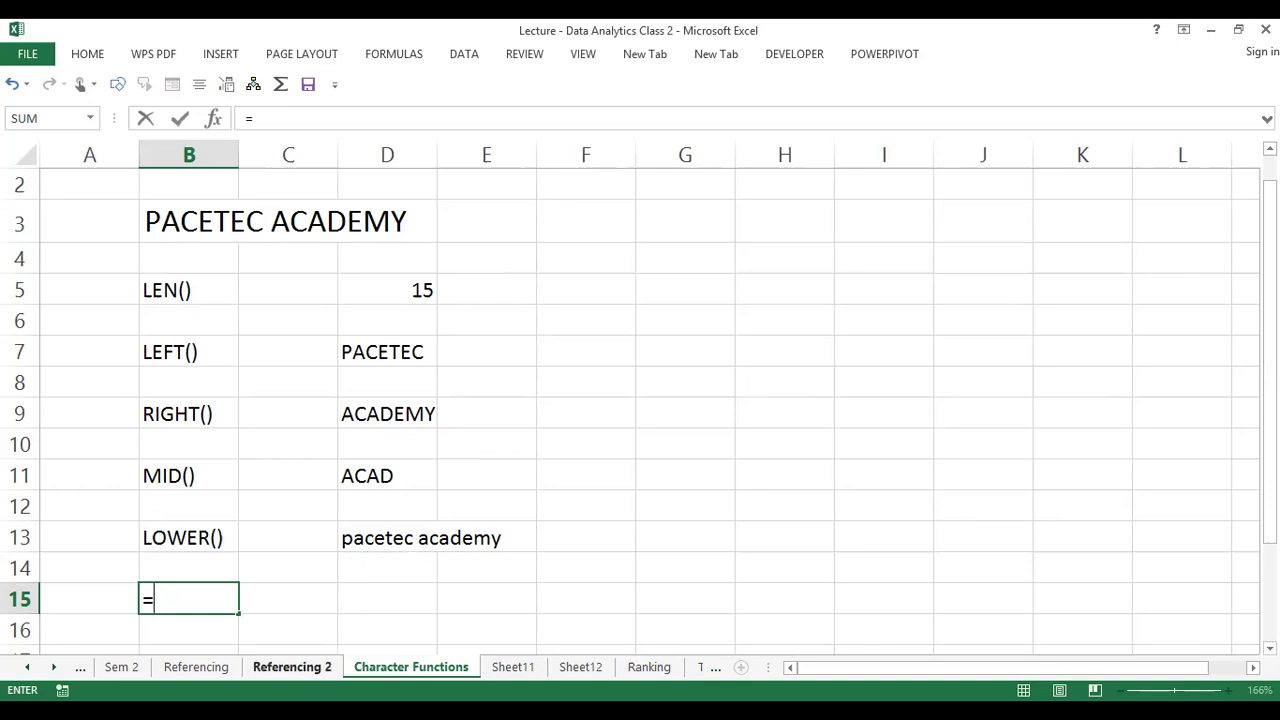
type("UPP")
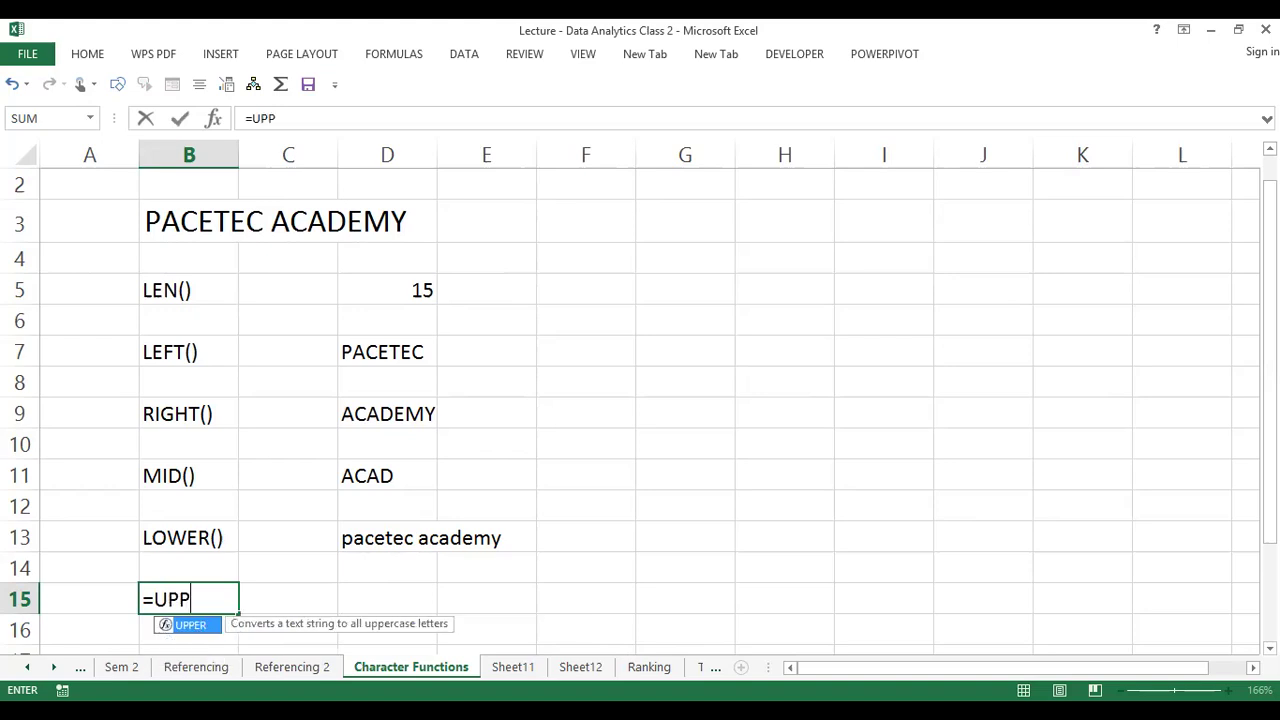
type("ER(")
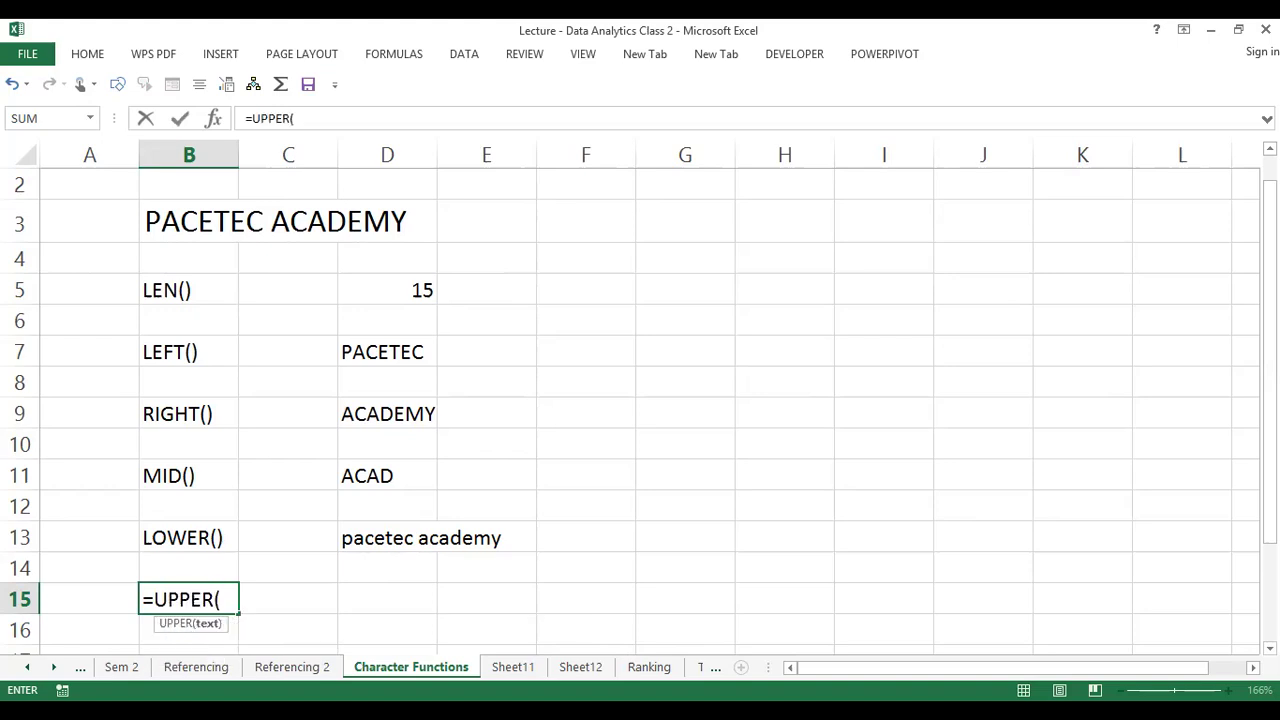
left_click(395, 538)
type(")")
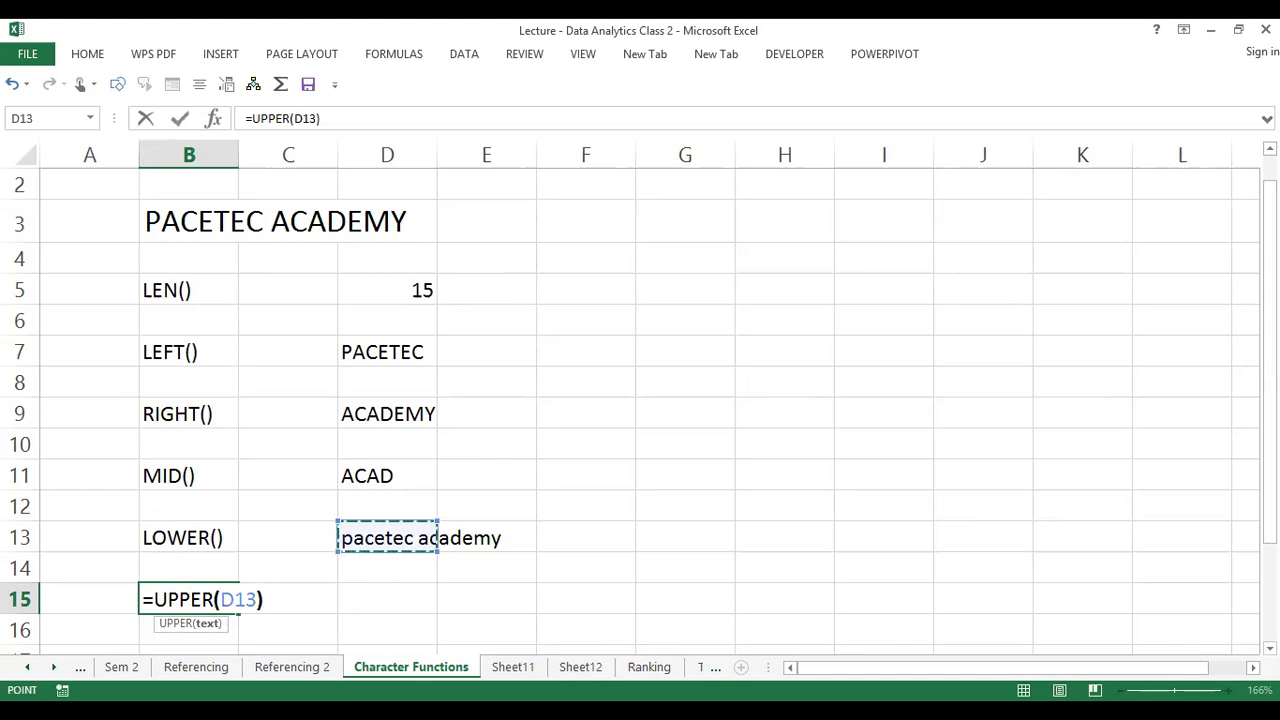
key("Return")
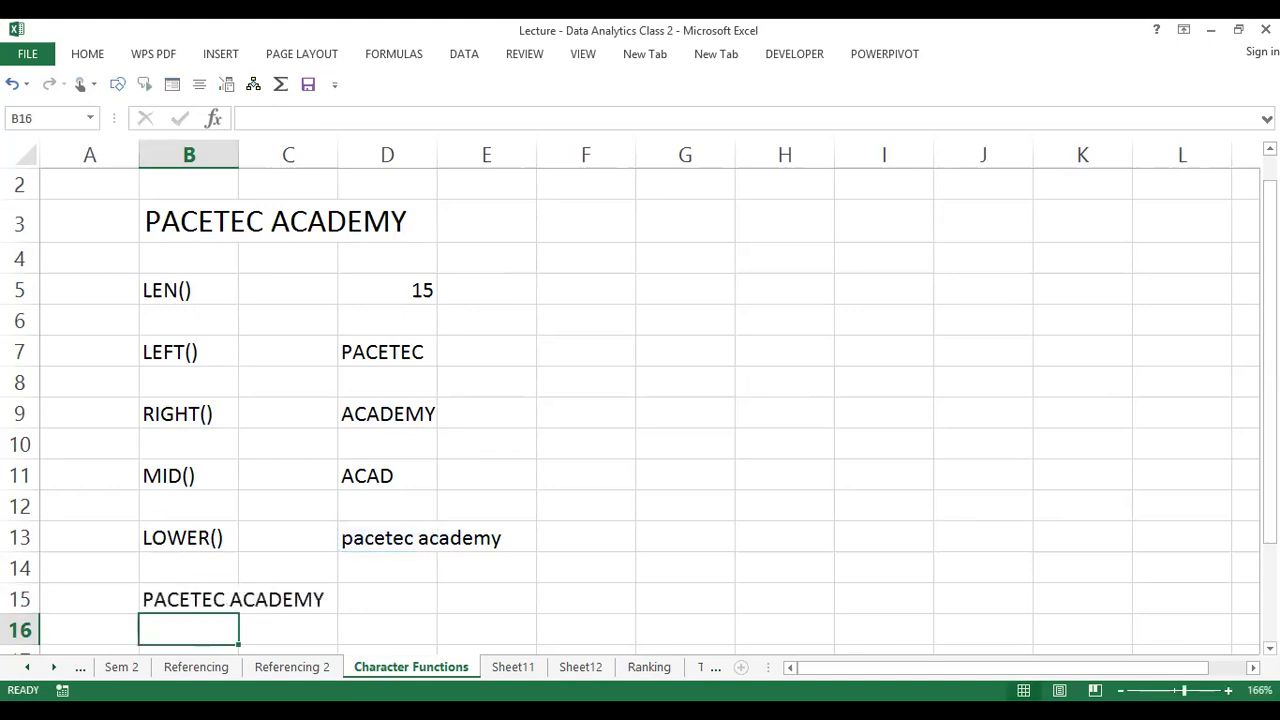
key("Return")
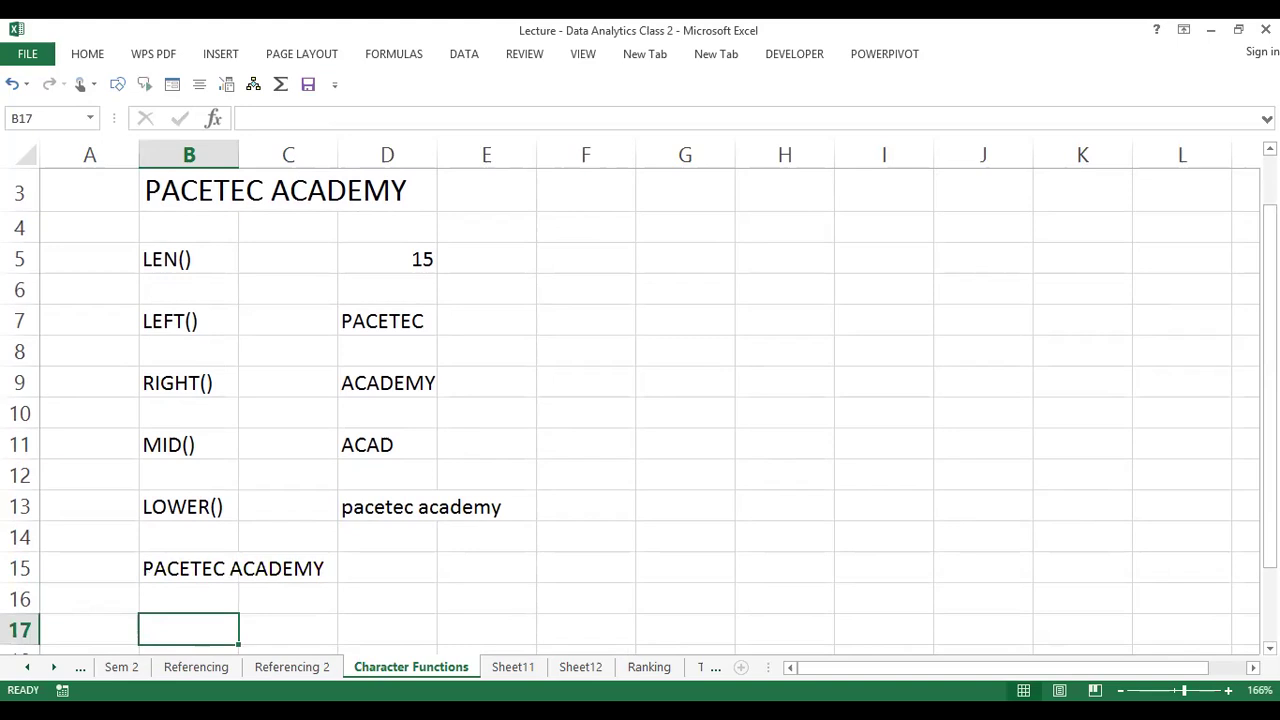
Move the UPPER formula from B15 to D15 and enter the label UPPER() in B15
left_click(213, 567)
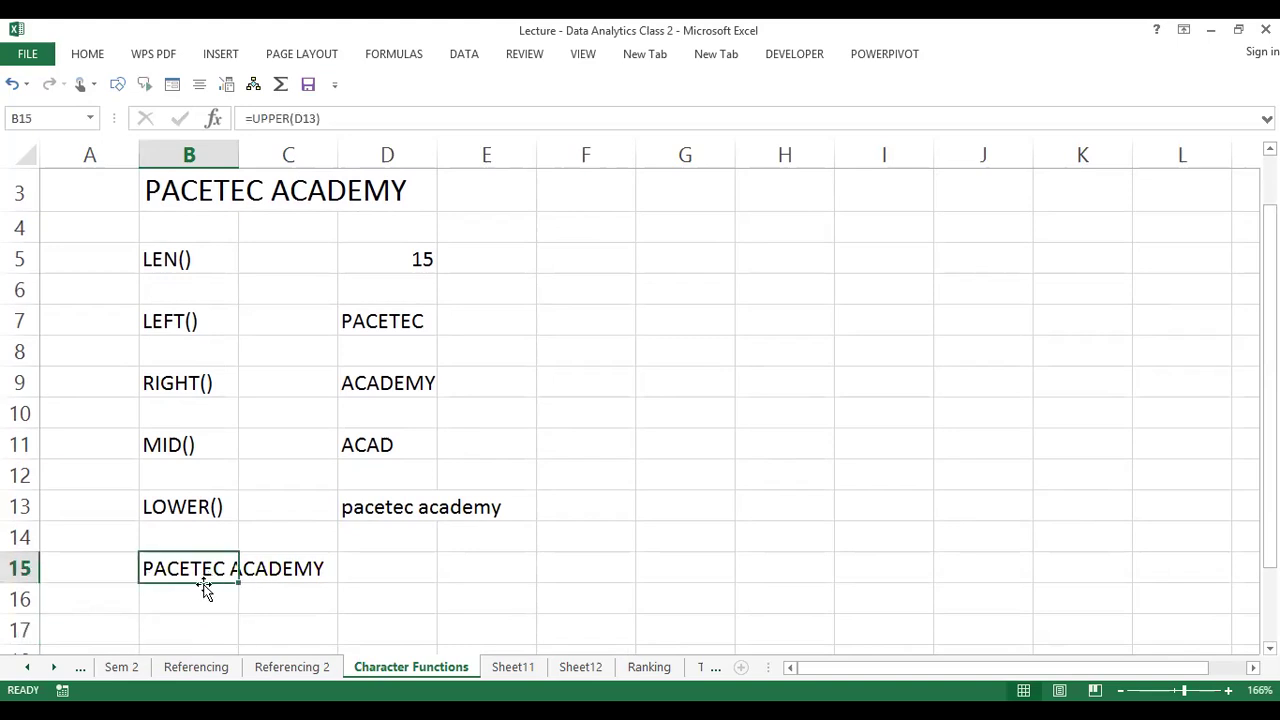
left_click_drag(395, 577, 389, 568)
left_click(190, 575)
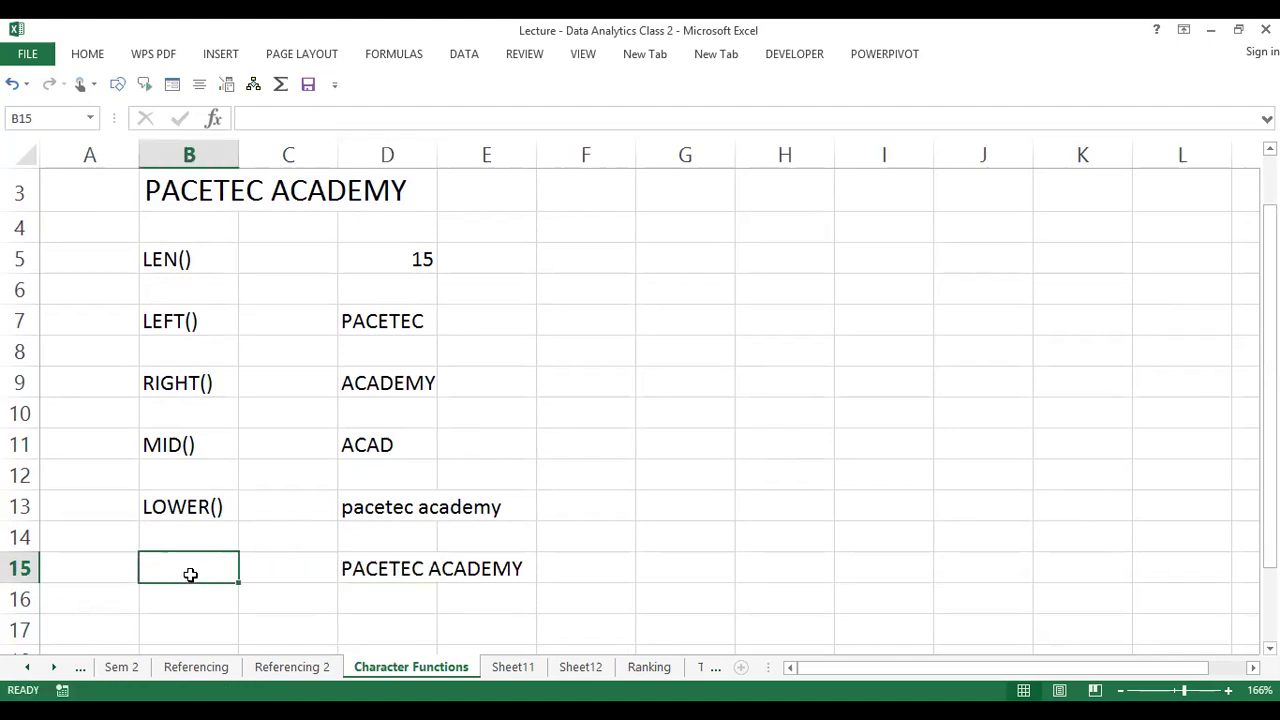
type("UPPER()")
key("Return")
Enter =PROPER(D15) in B17 to convert the uppercase academy name to proper case
key("Return")
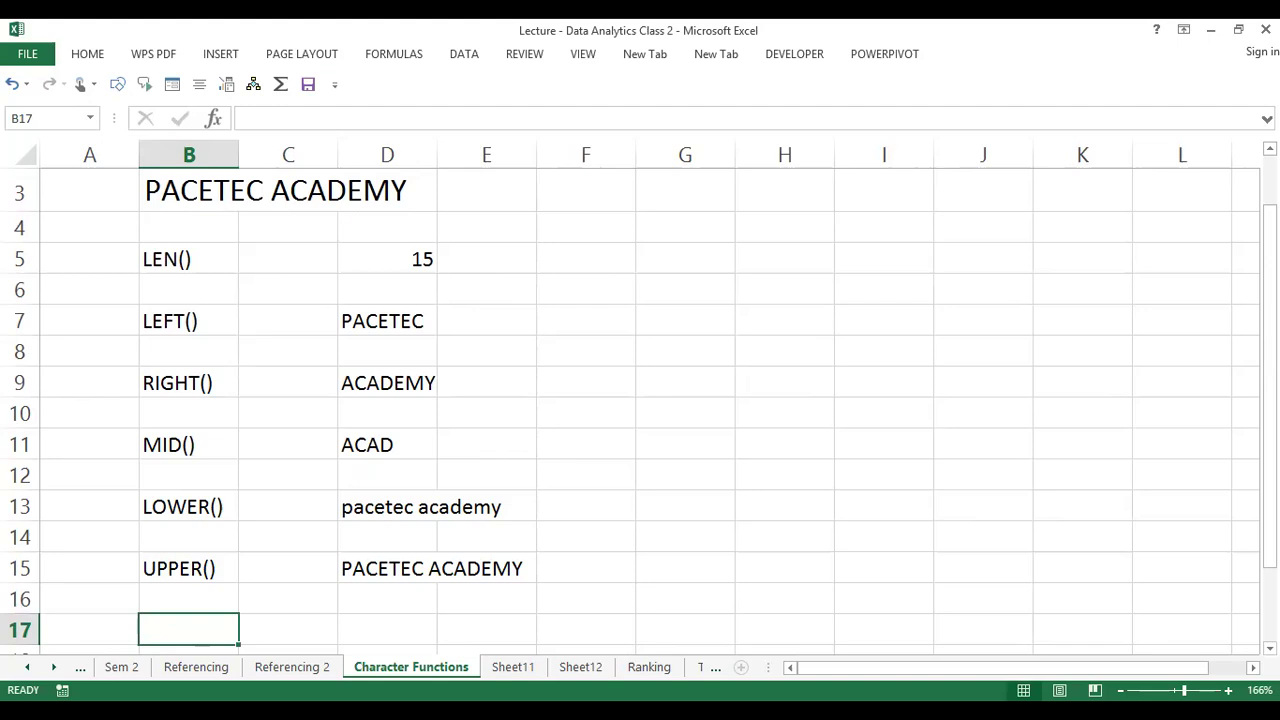
scroll(640, 400, "down", 2)
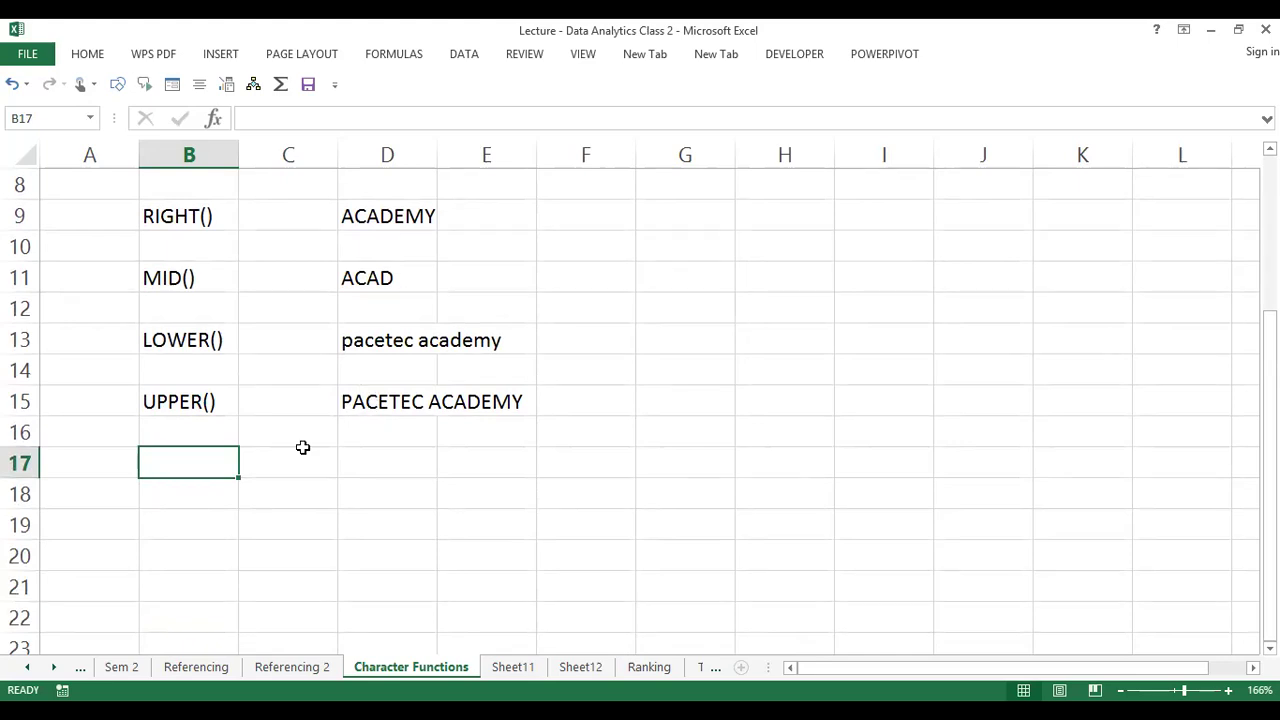
type("=")
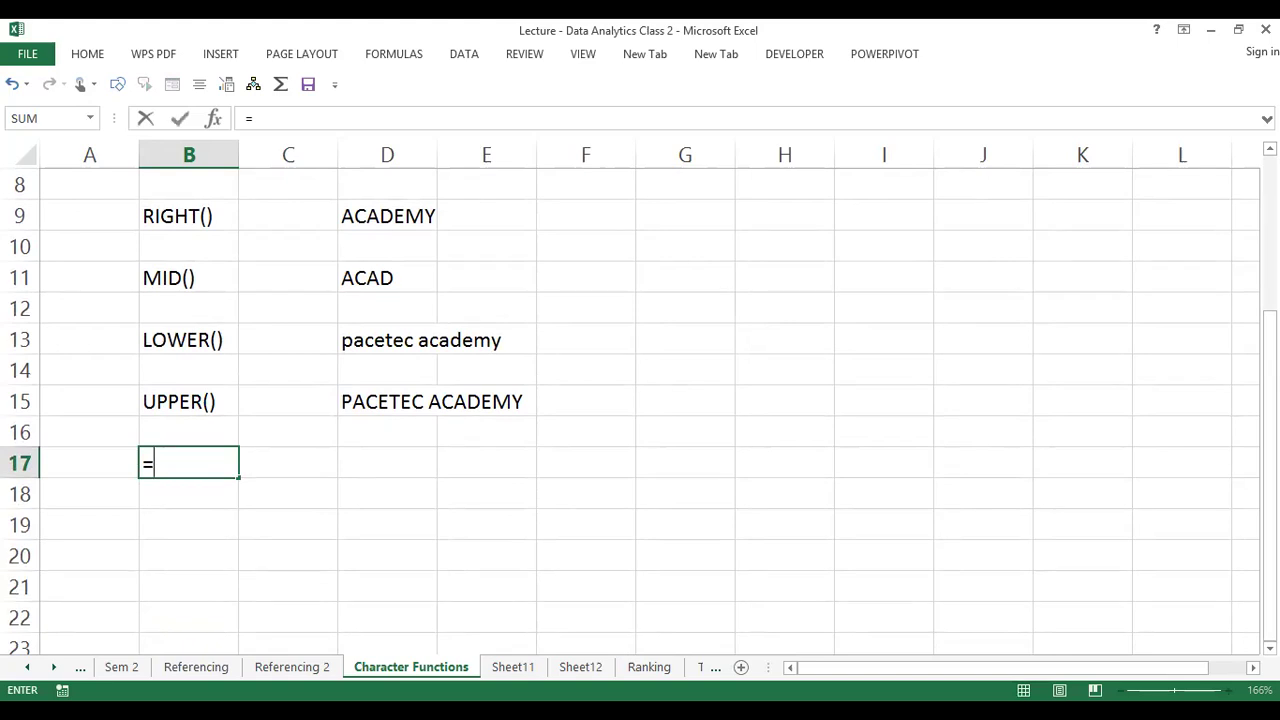
type("PROPER")
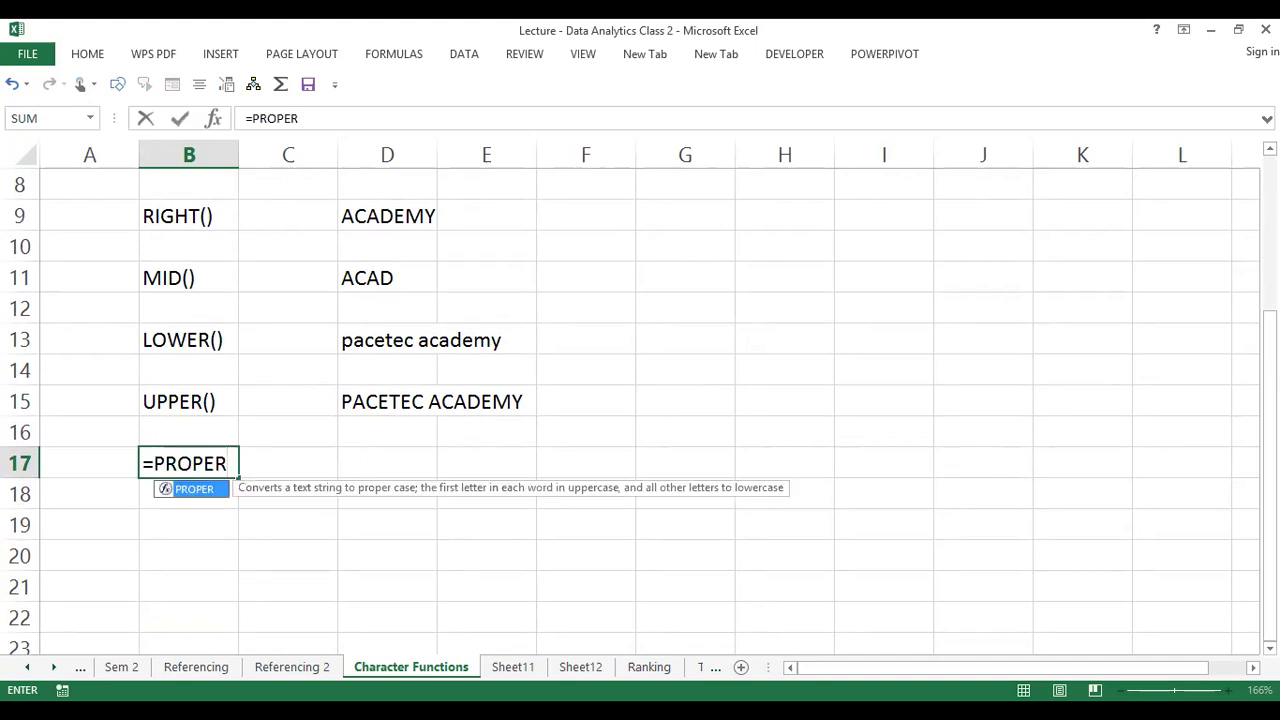
type("(")
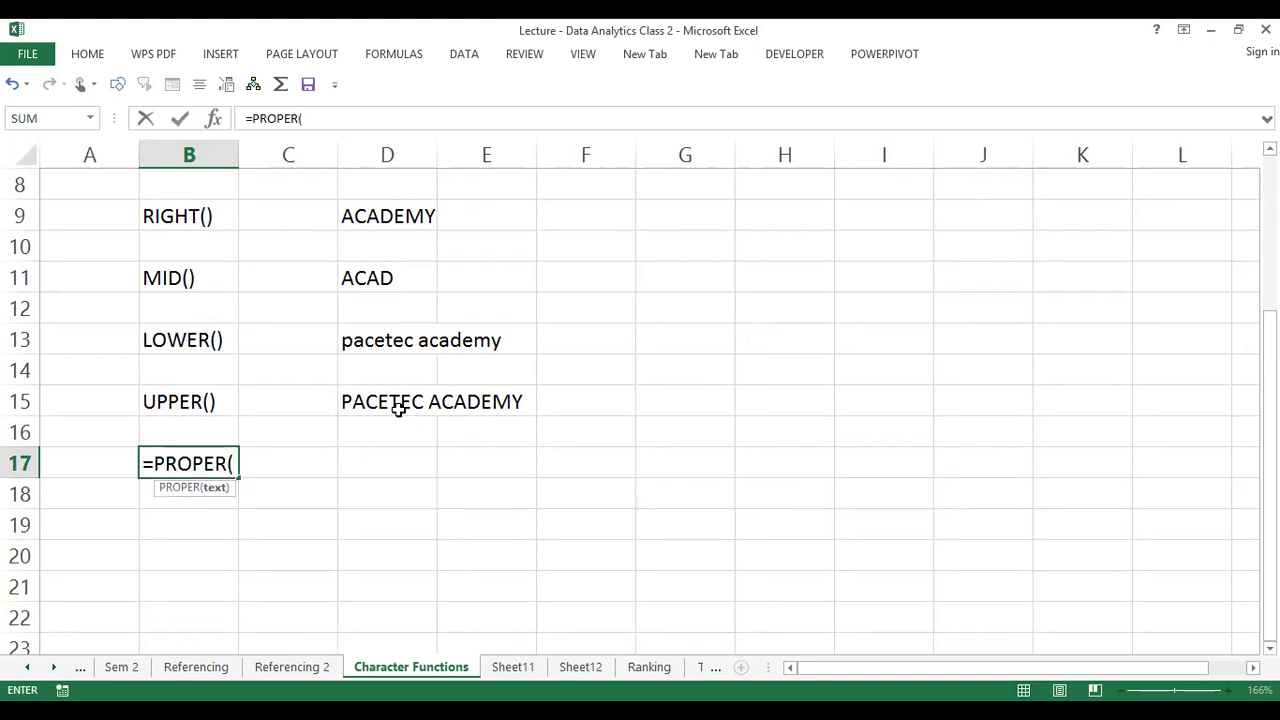
left_click(395, 403)
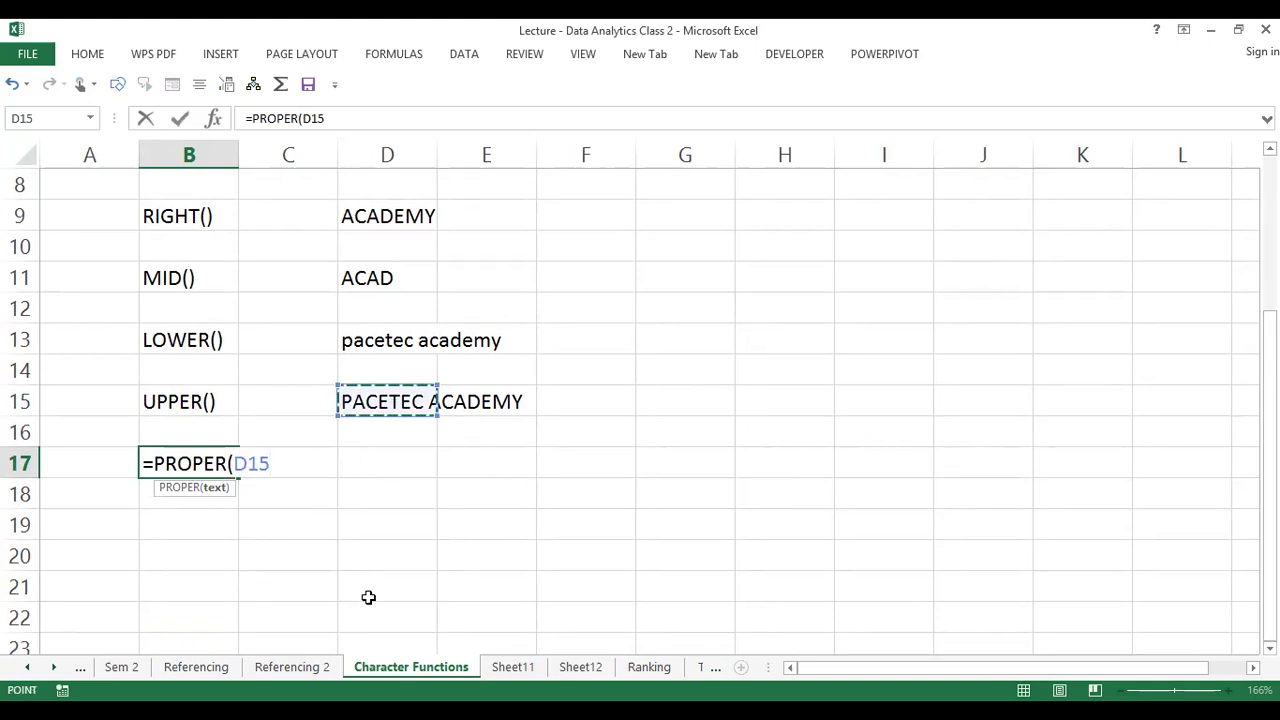
type(")")
key("Return")
key("Return")
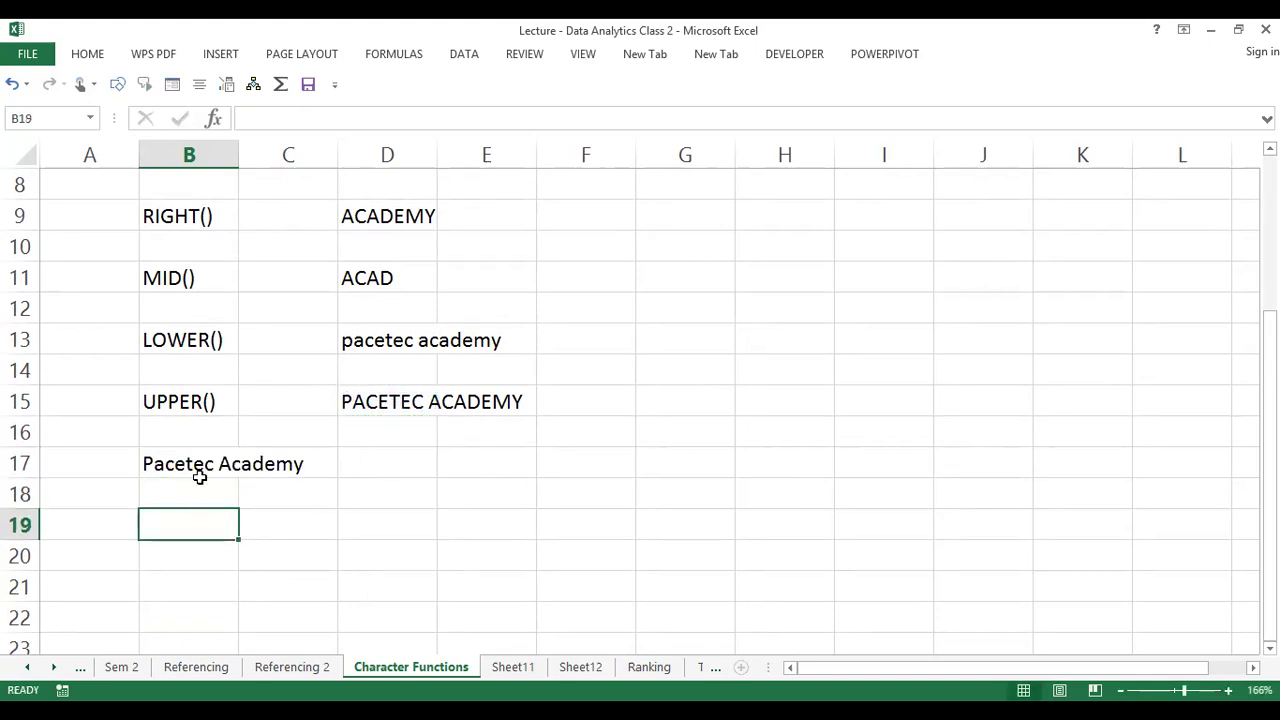
Move the PROPER formula from B17 to D17 and enter the label PROPER() in B17
left_click(200, 474)
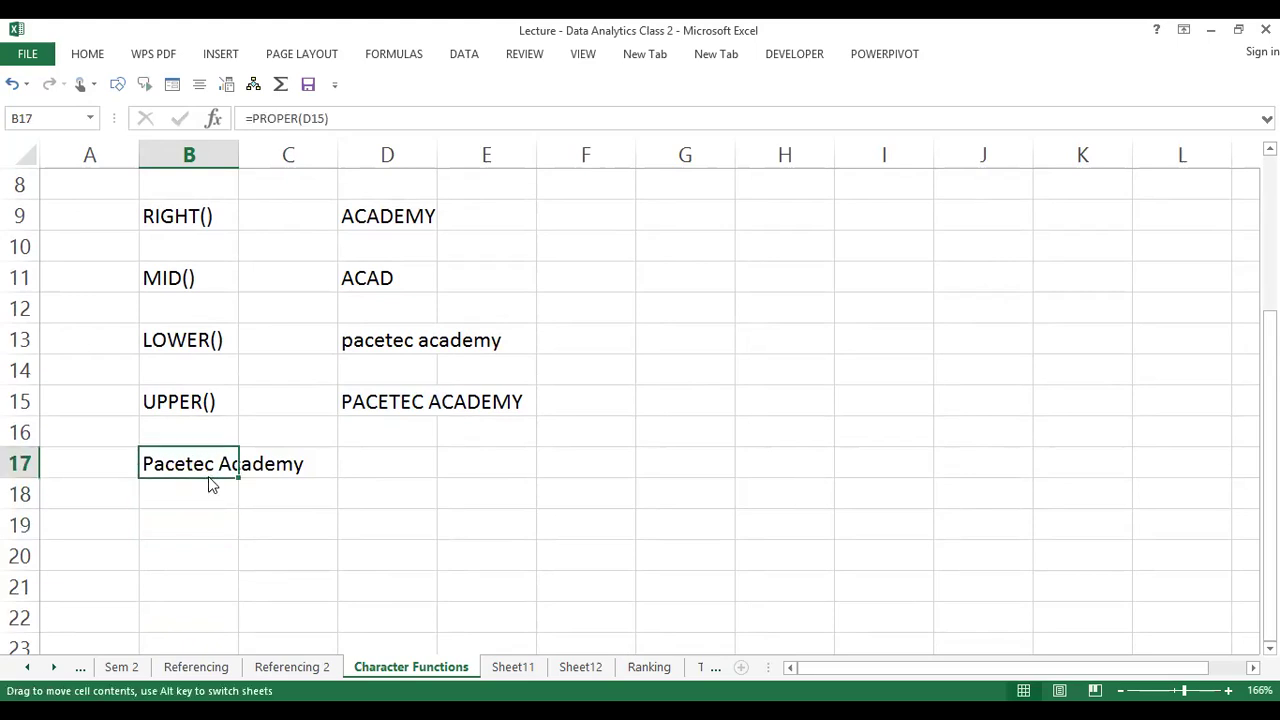
left_click_drag(208, 476, 390, 465)
double_click(387, 463)
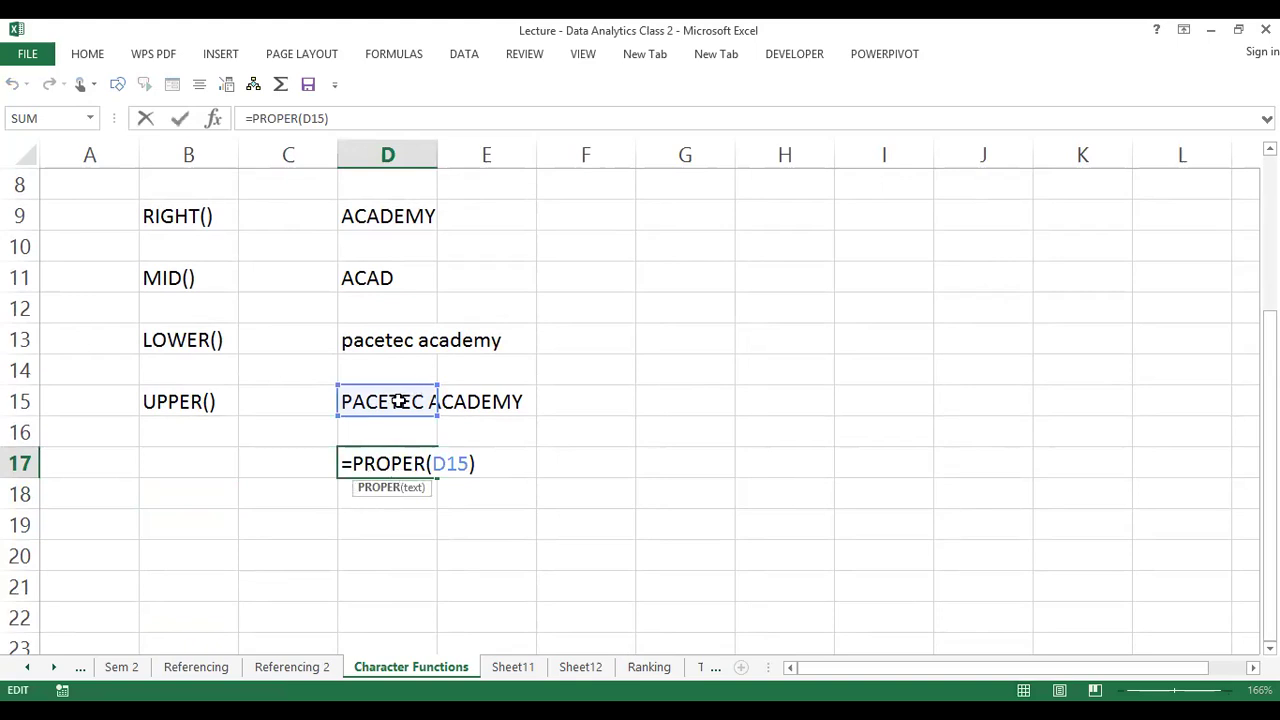
key("ctrl+Return")
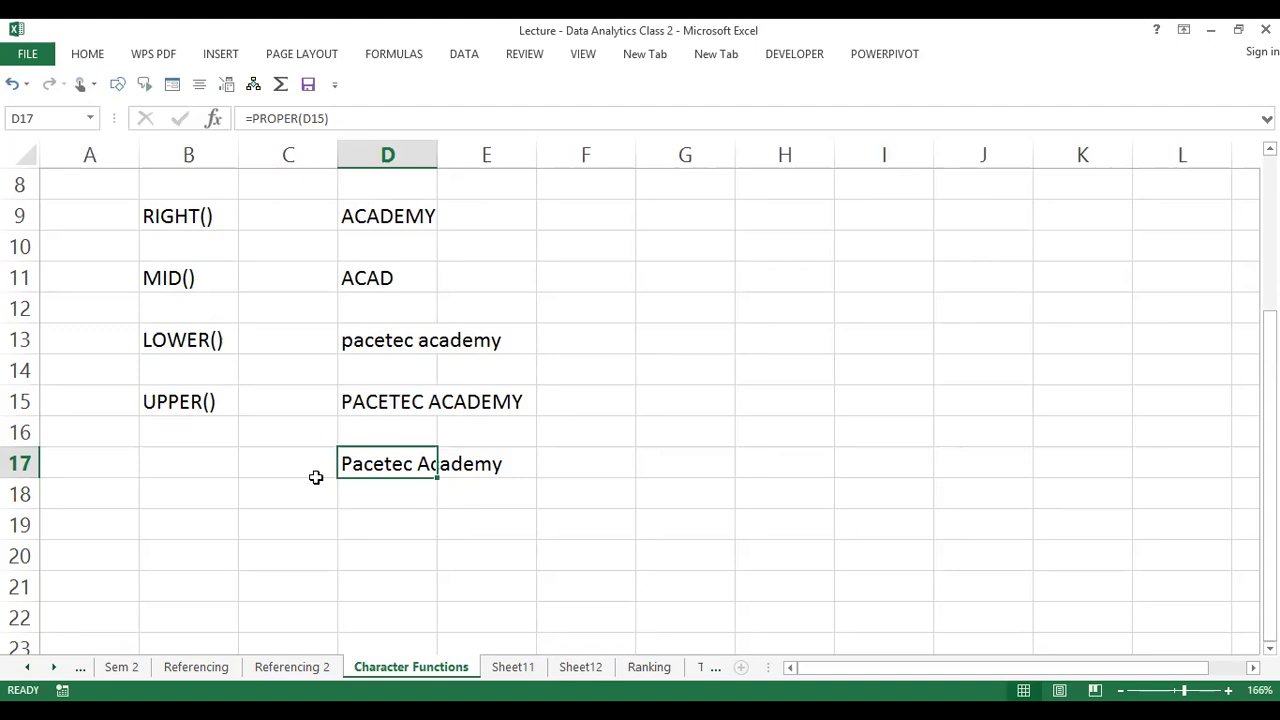
left_click(209, 471)
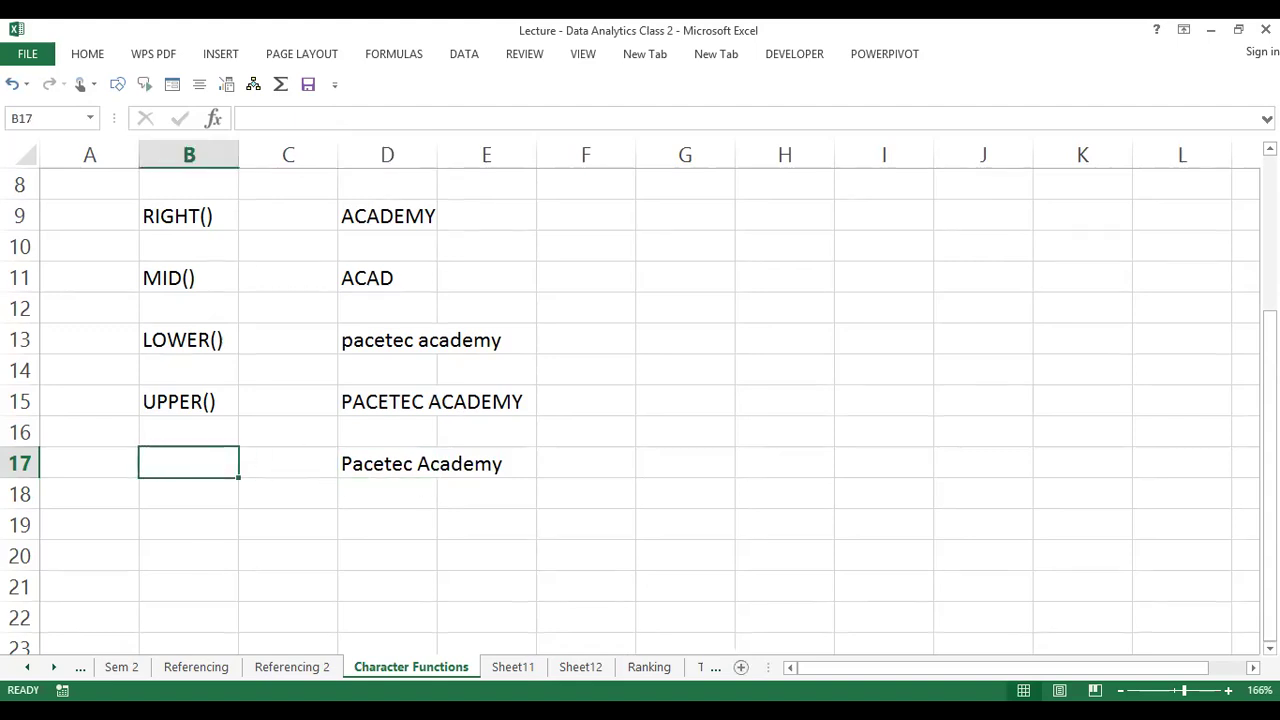
type("PR")
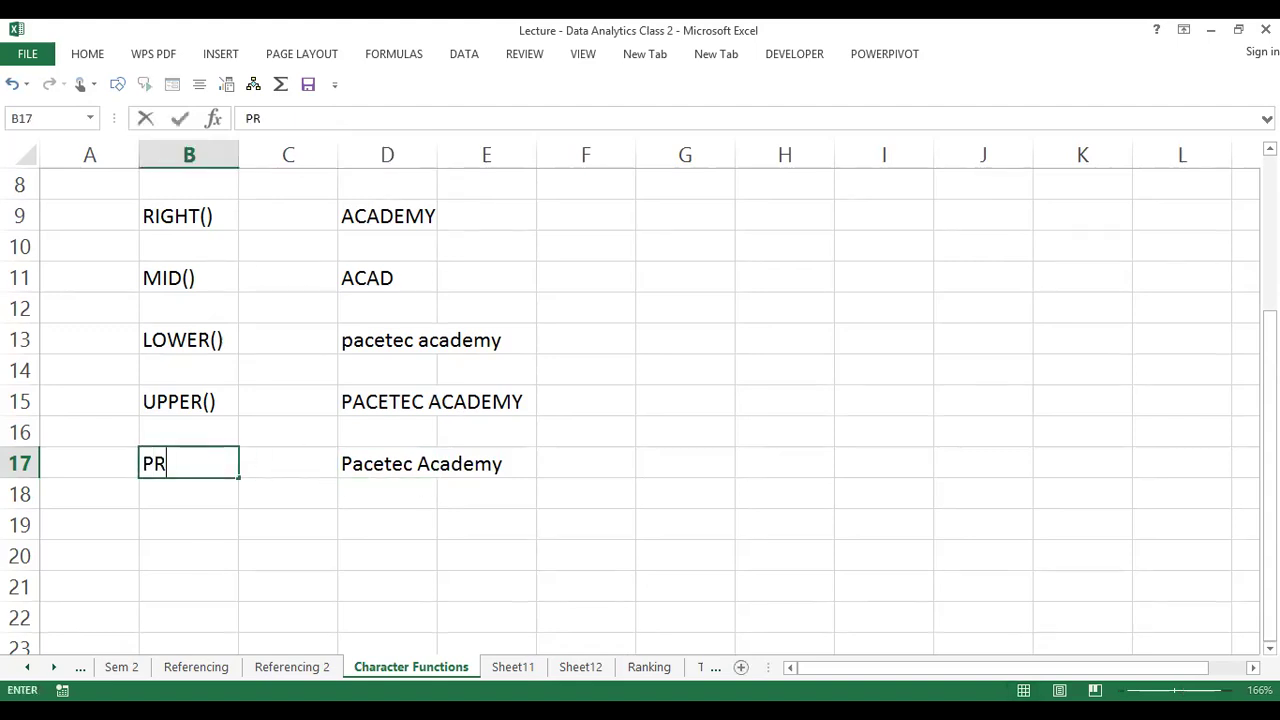
type("OPER()")
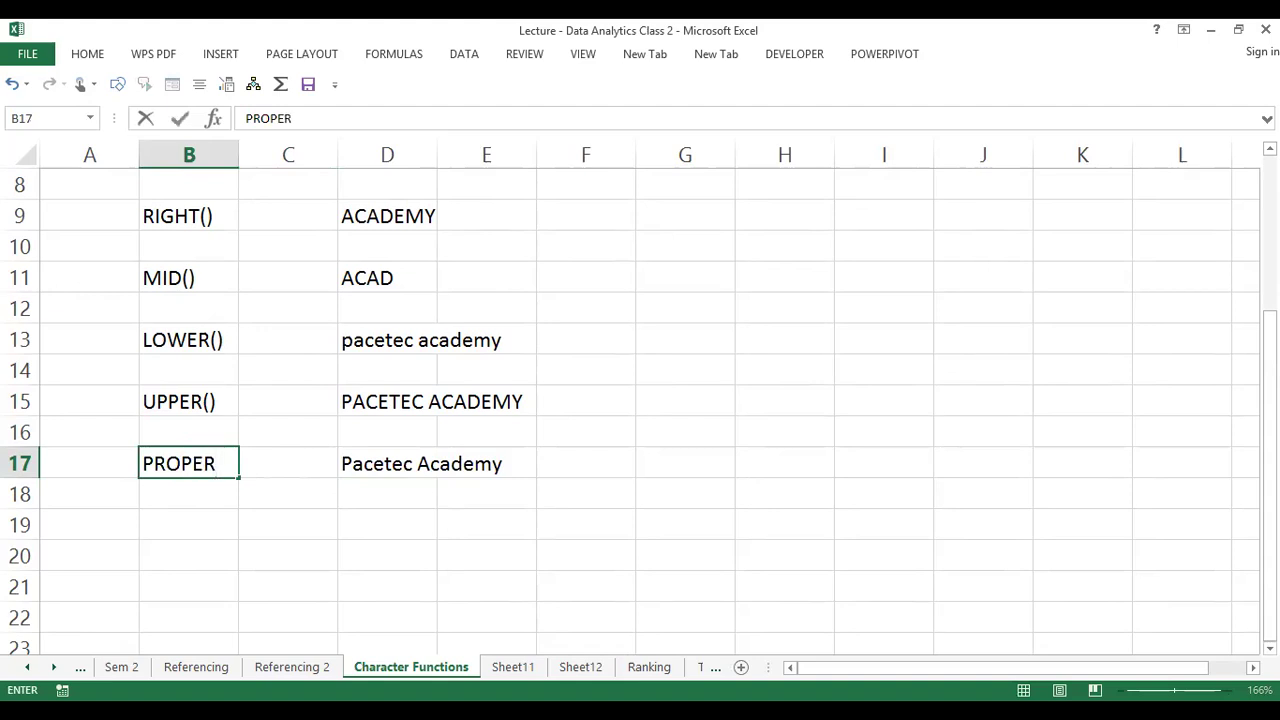
key("Return")
key("Return")
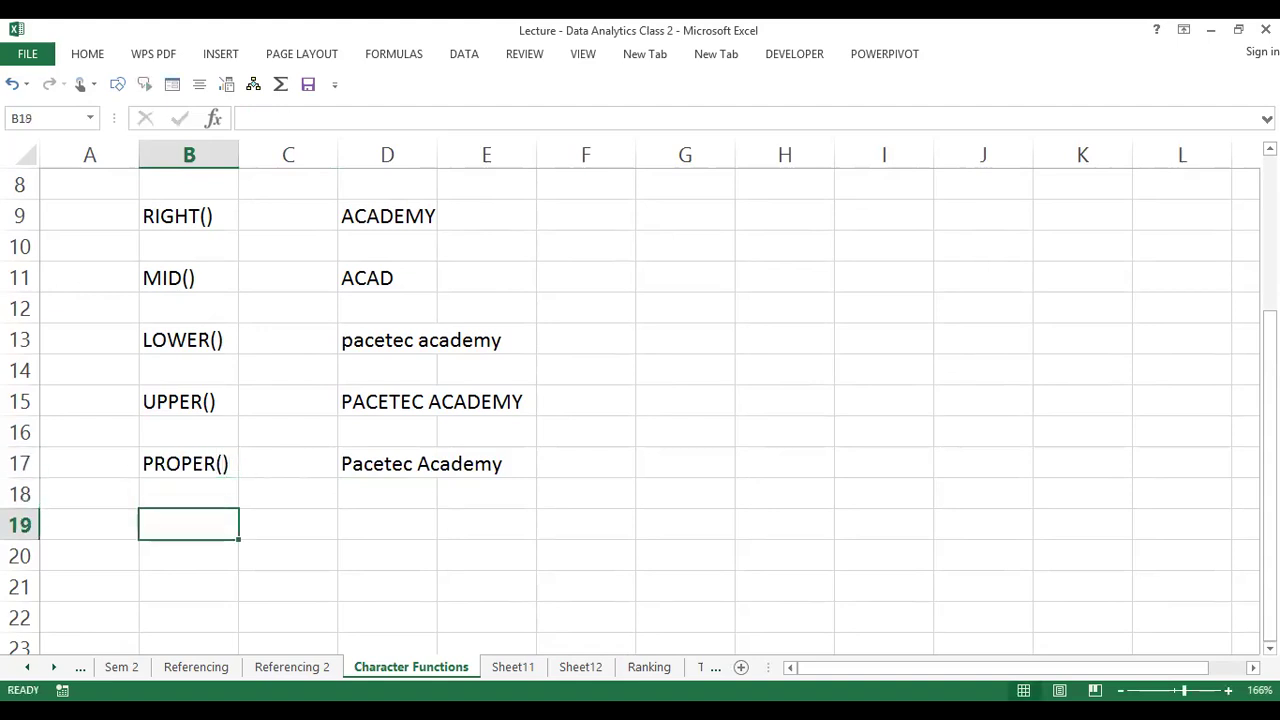
Save the workbook
key("ctrl+s")
key("alt+Tab")
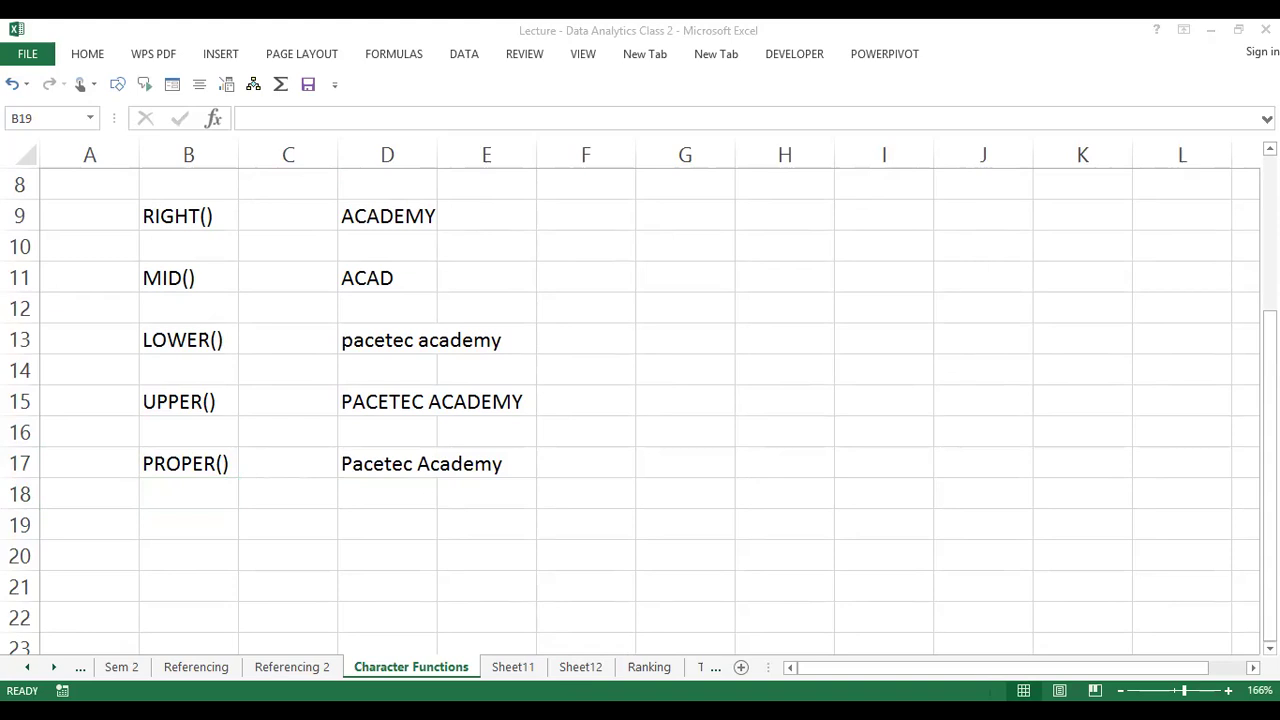
left_click(646, 470)
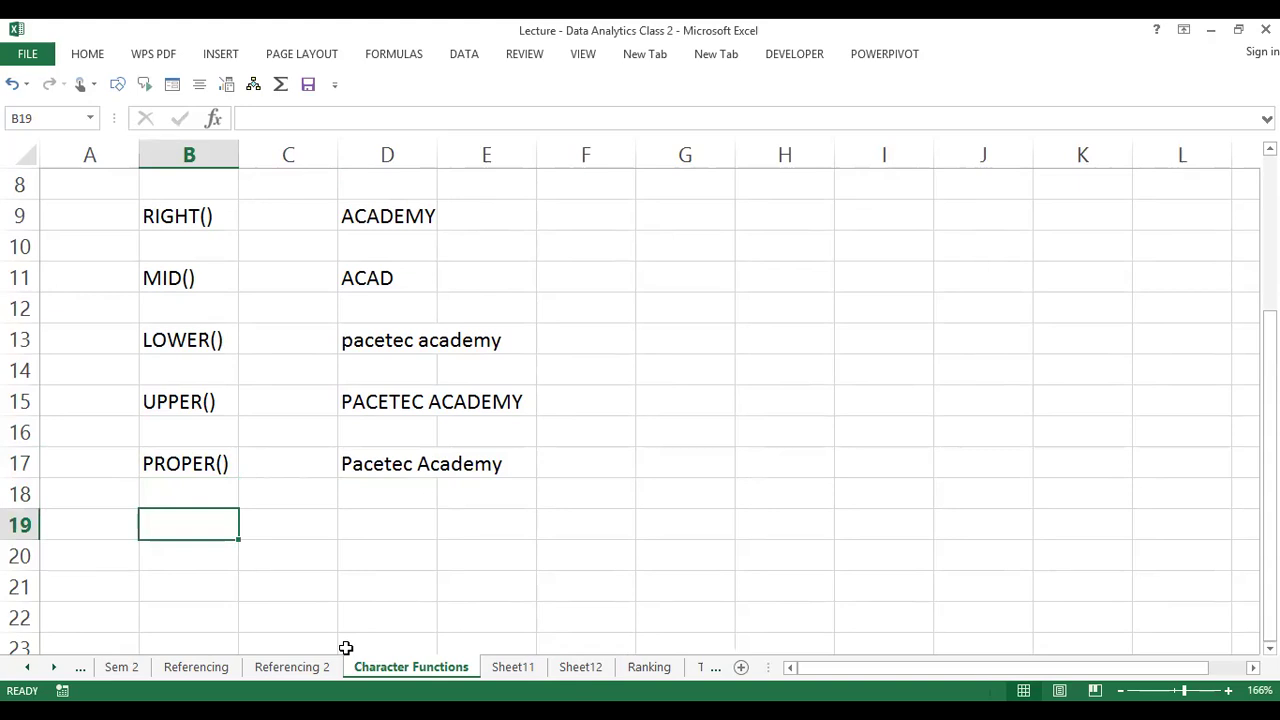
Enter the label CONCATENATE() in B19 for the next character function
type("COM")
key("BackSpace")
type("N")
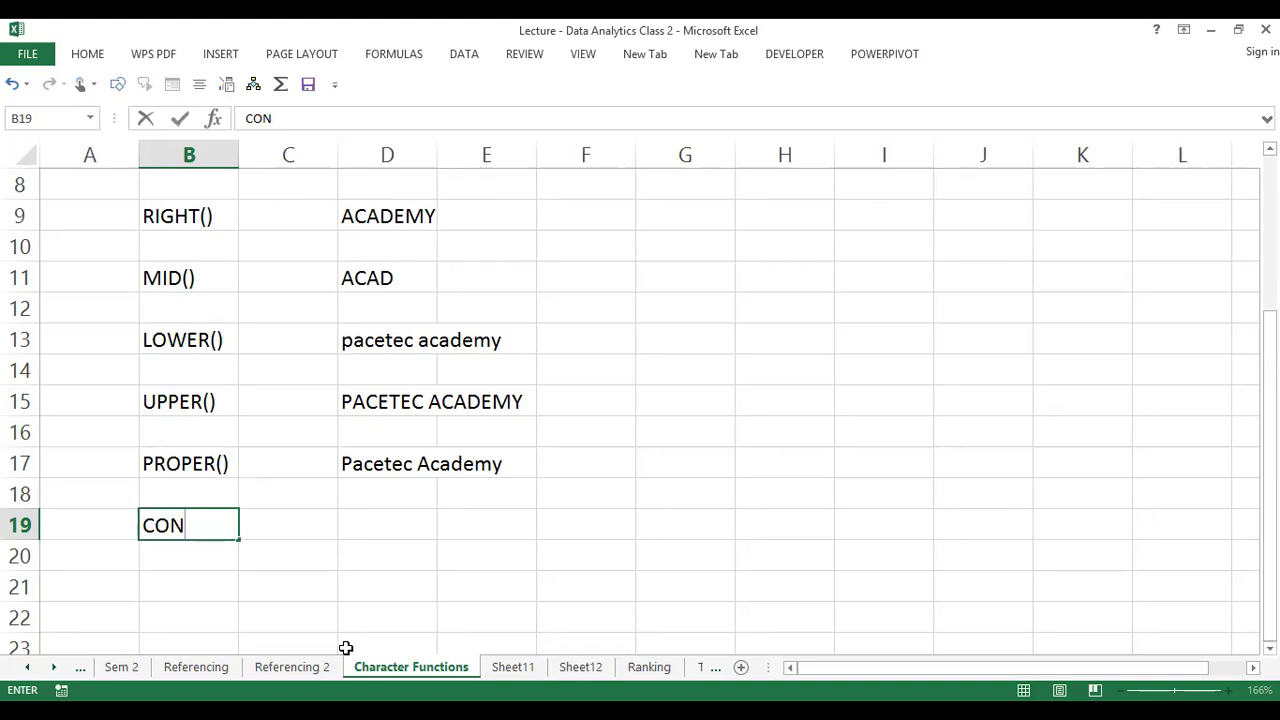
type("CATENATE")
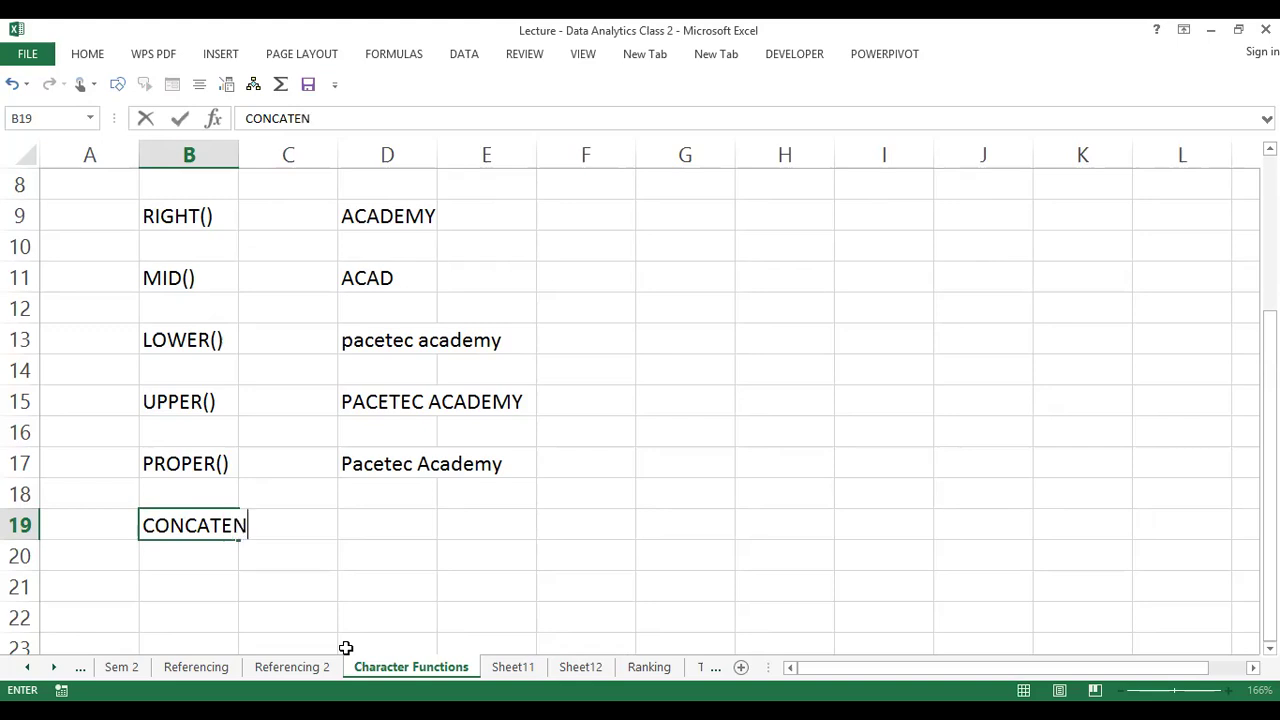
type("()")
key("Tab")
key("Tab")
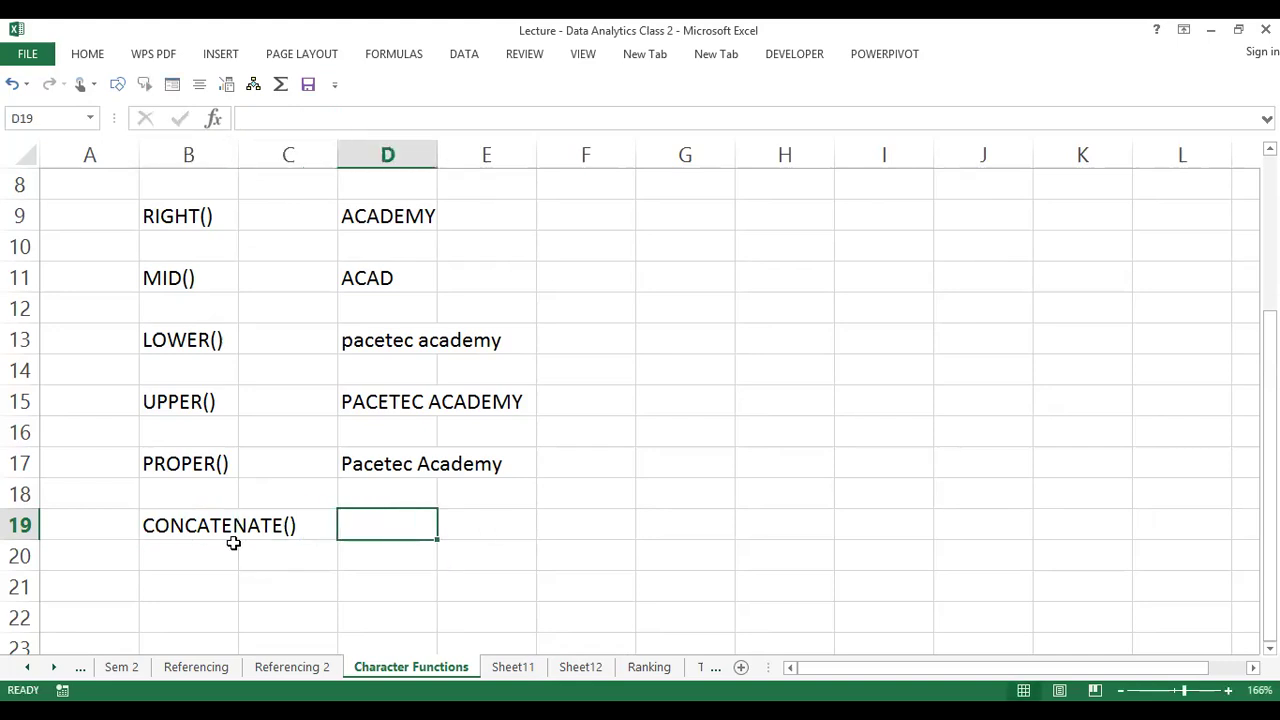
Move the range B19:D19 containing the CONCATENATE() label down to B21:D21
left_click(214, 518)
left_click_drag(286, 500, 374, 531)
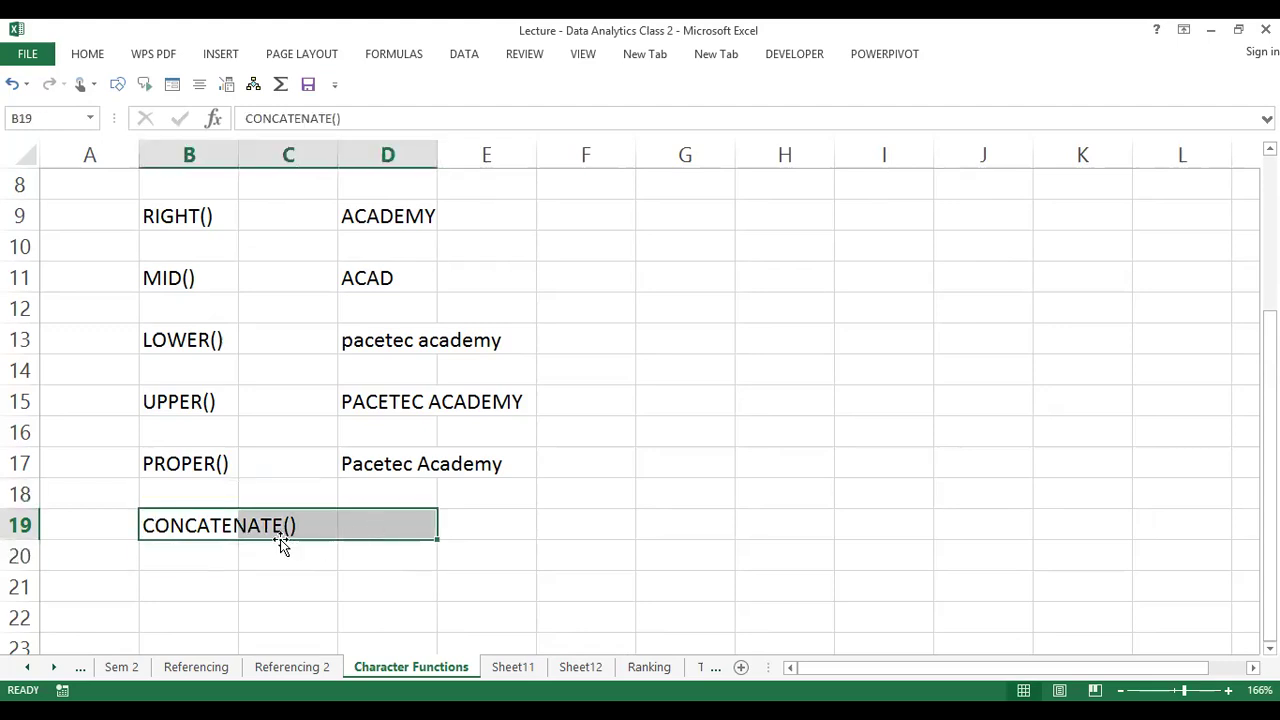
left_click_drag(280, 539, 279, 594)
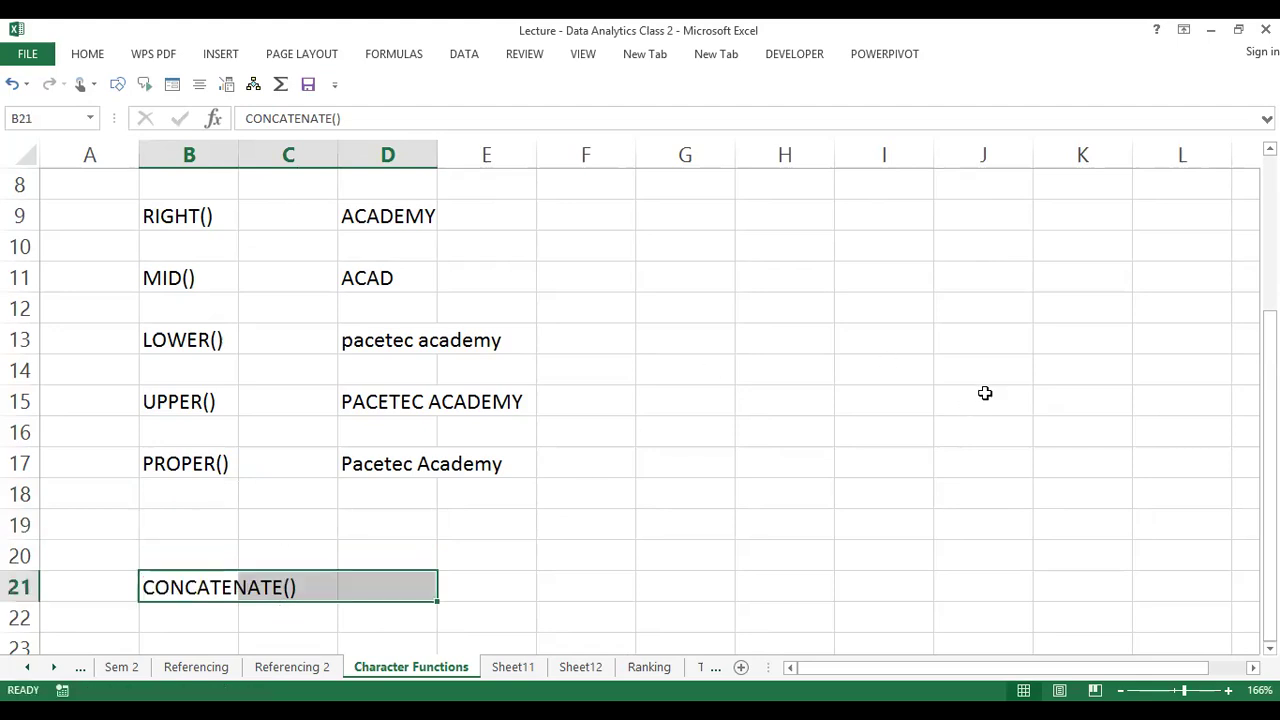
Copy the CONCATENATE() range B21:D21 and paste it starting at H5, beside the function list
scroll(640, 410, "up", 2)
scroll(640, 410, "down", 1)
scroll(640, 410, "up", 1)
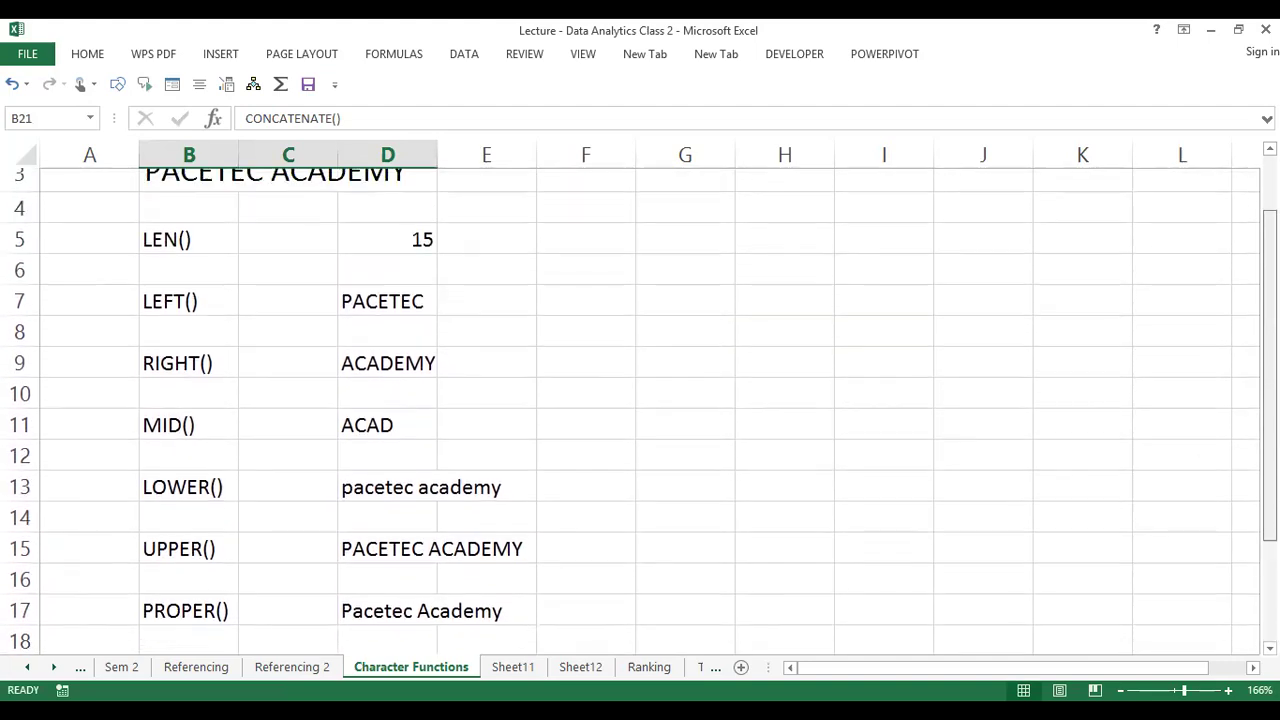
scroll(640, 410, "down", 2)
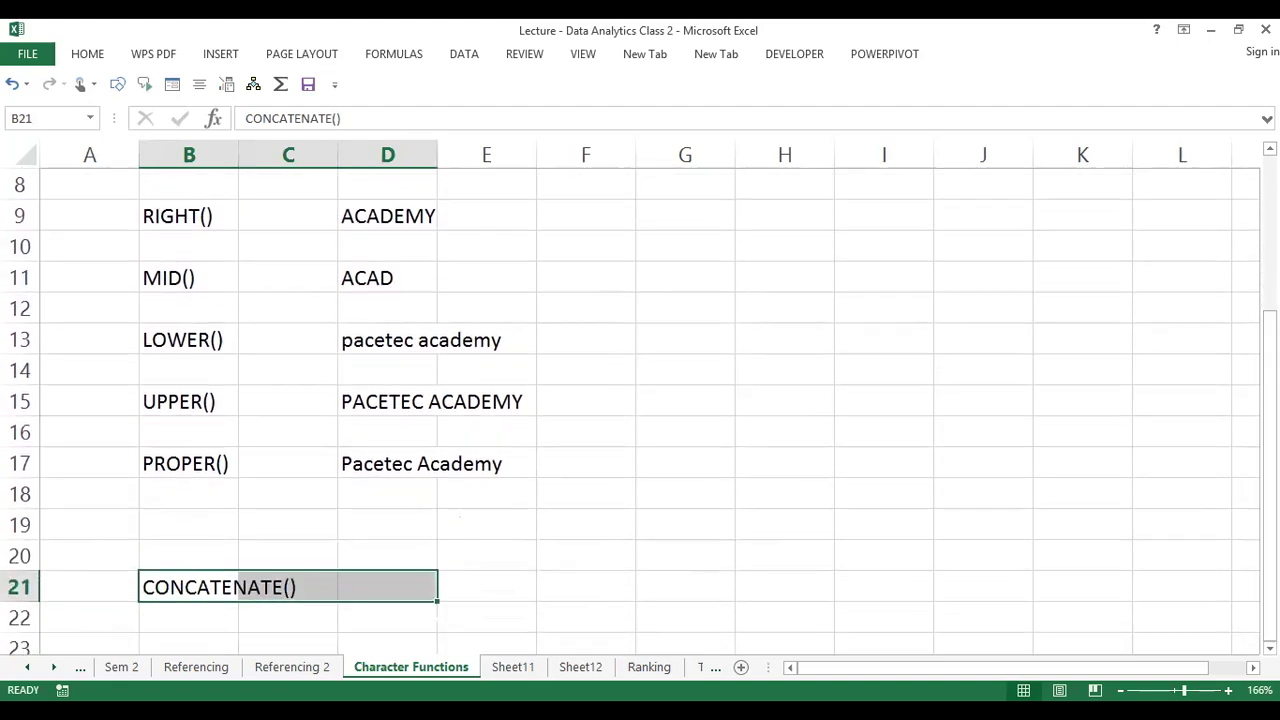
key("ctrl+c")
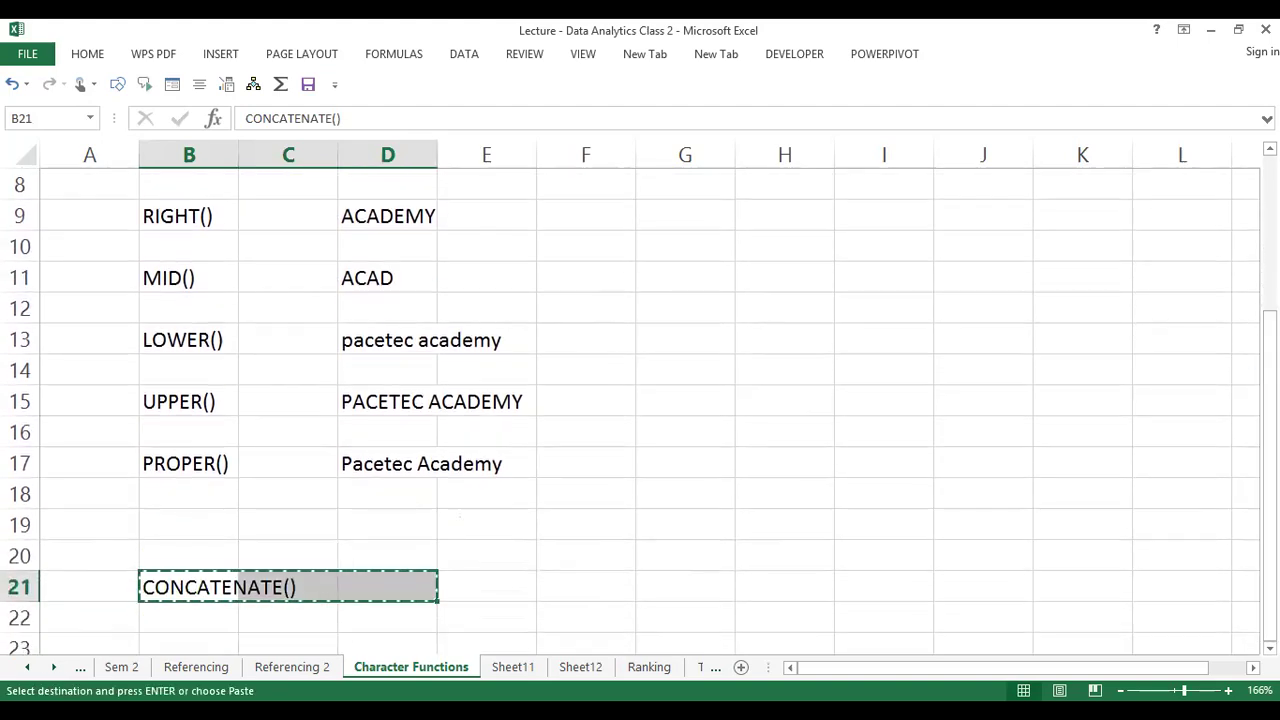
left_click(706, 249)
key("Up")
key("Up")
key("Up")
key("Up")
key("Up")
key("Up")
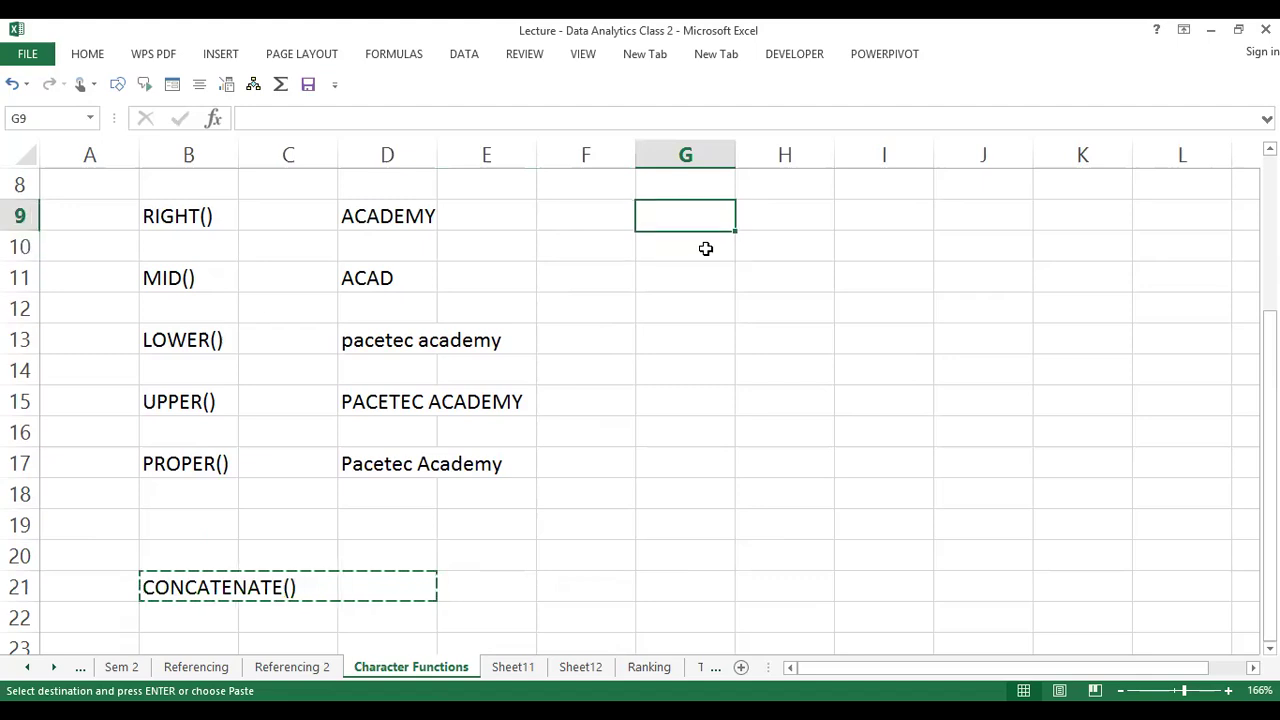
key("Up")
key("Up")
key("Up")
key("Down")
key("Down")
key("Down")
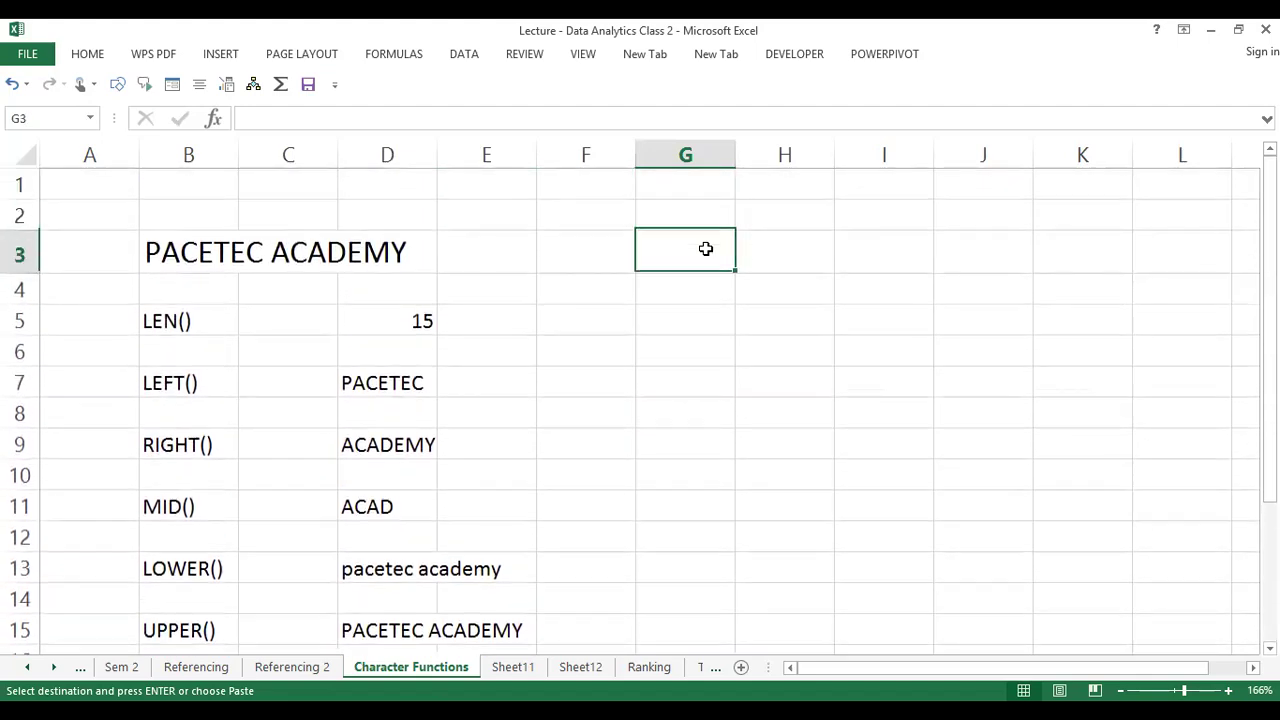
key("Up")
key("Down")
key("Down")
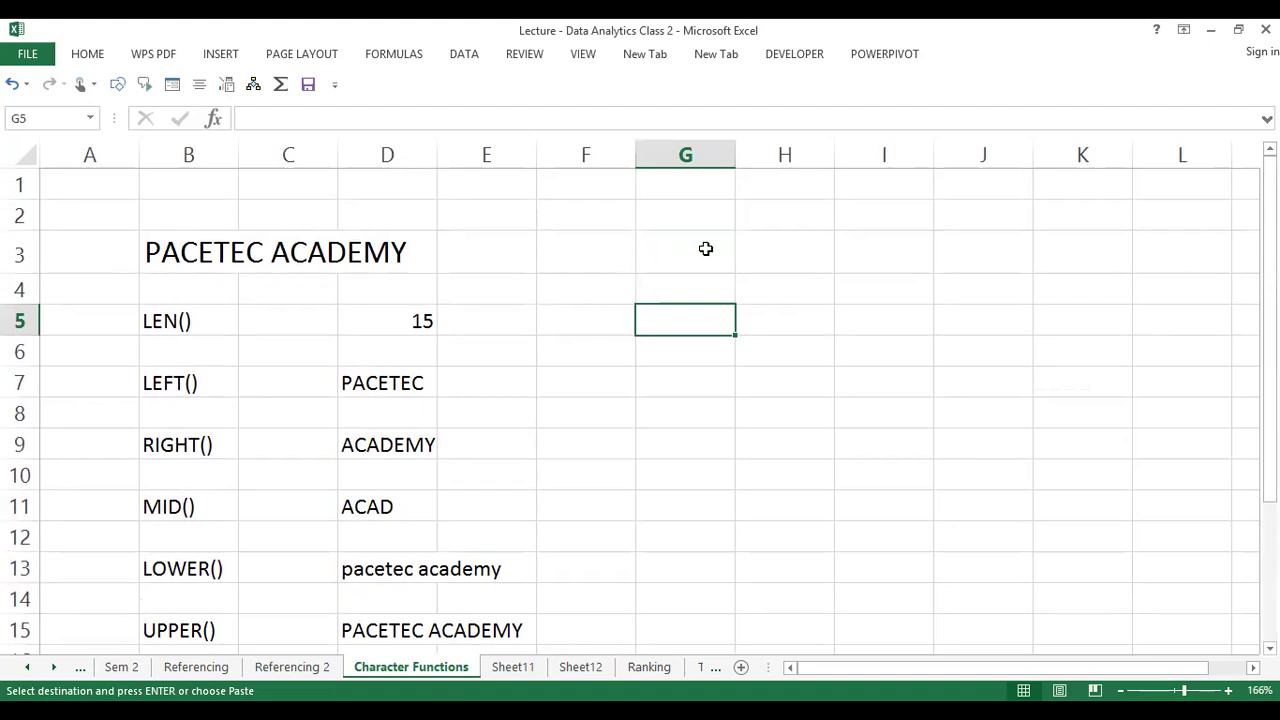
key("Right")
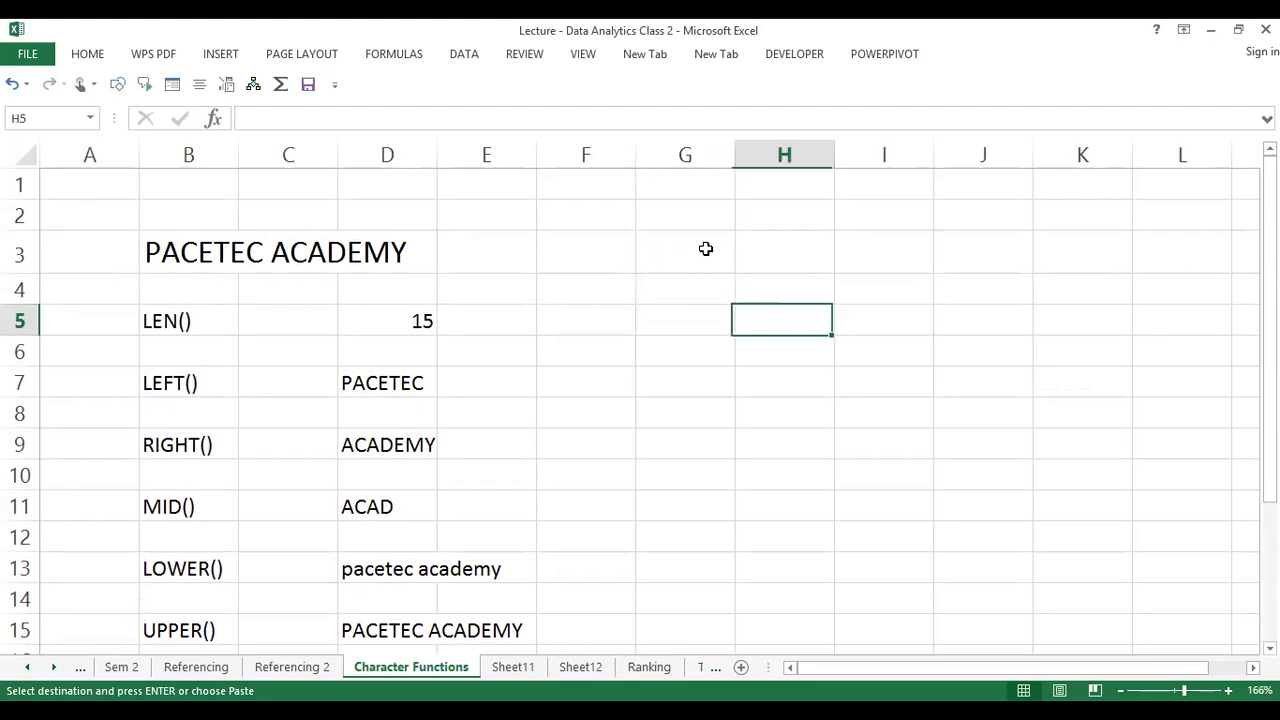
key("Return")
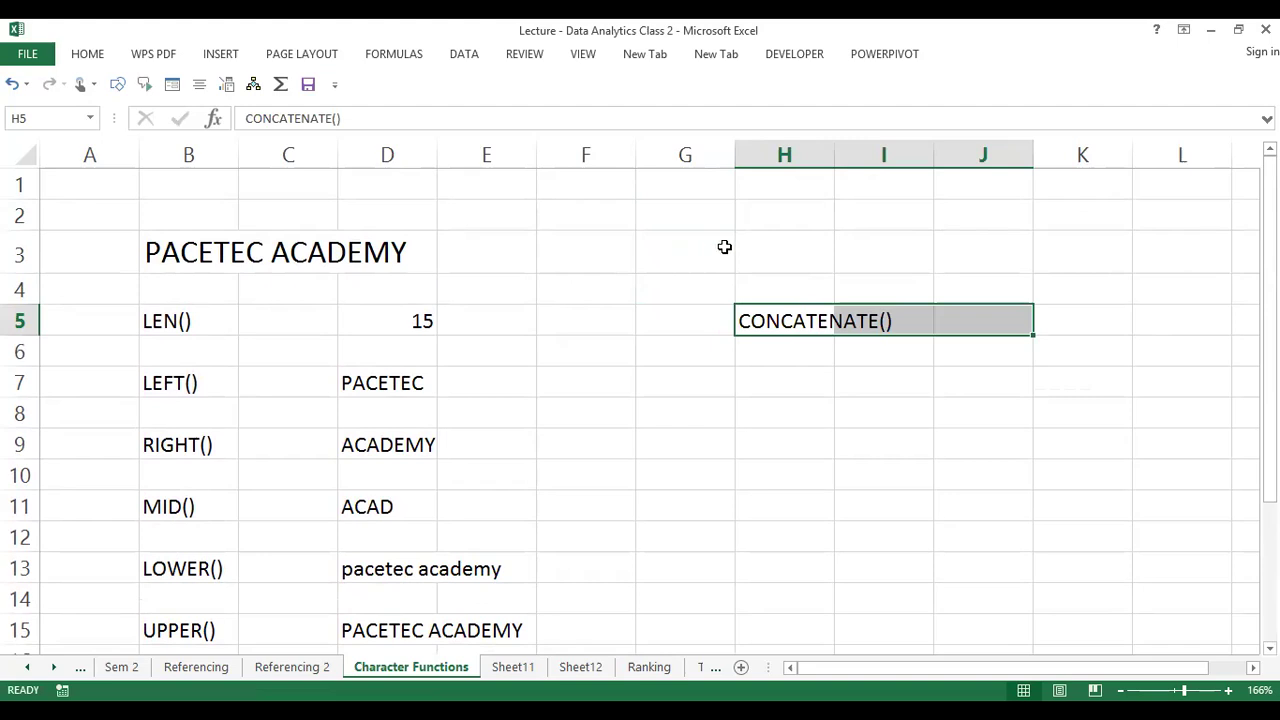
Enter a sample person's first name in H3 and last name in J3, both in capitals
left_click(749, 254)
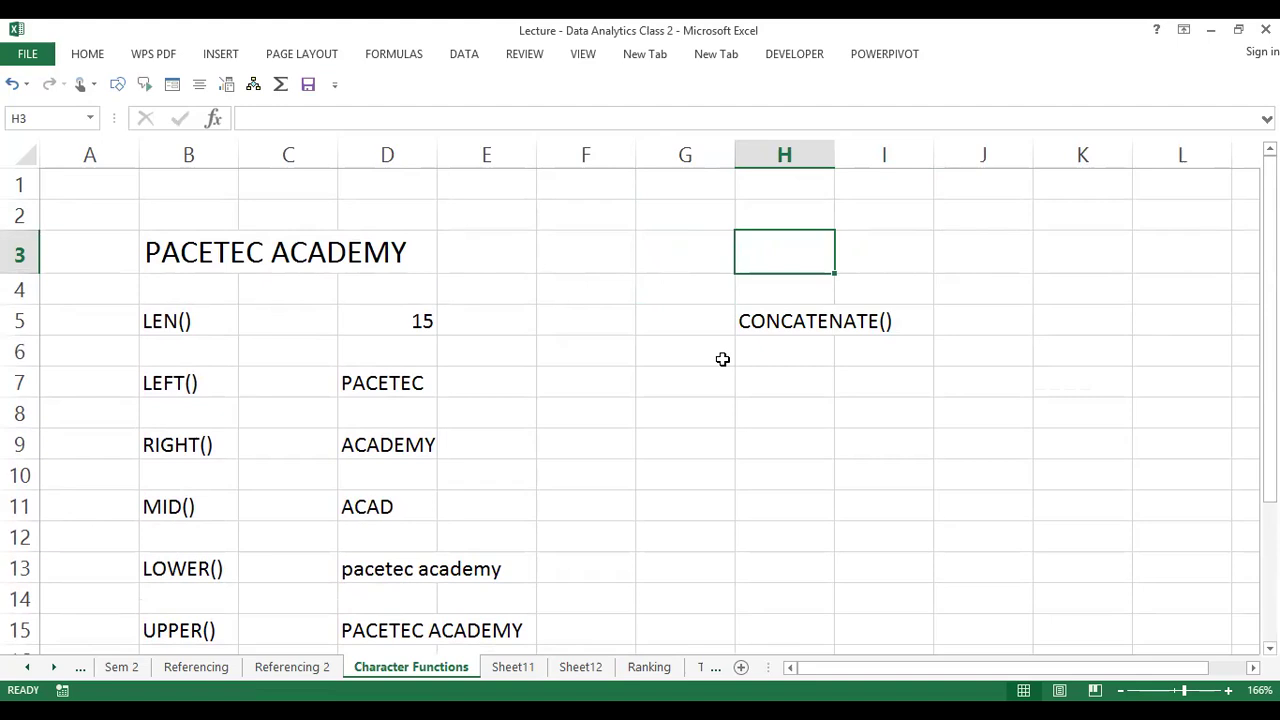
type("f")
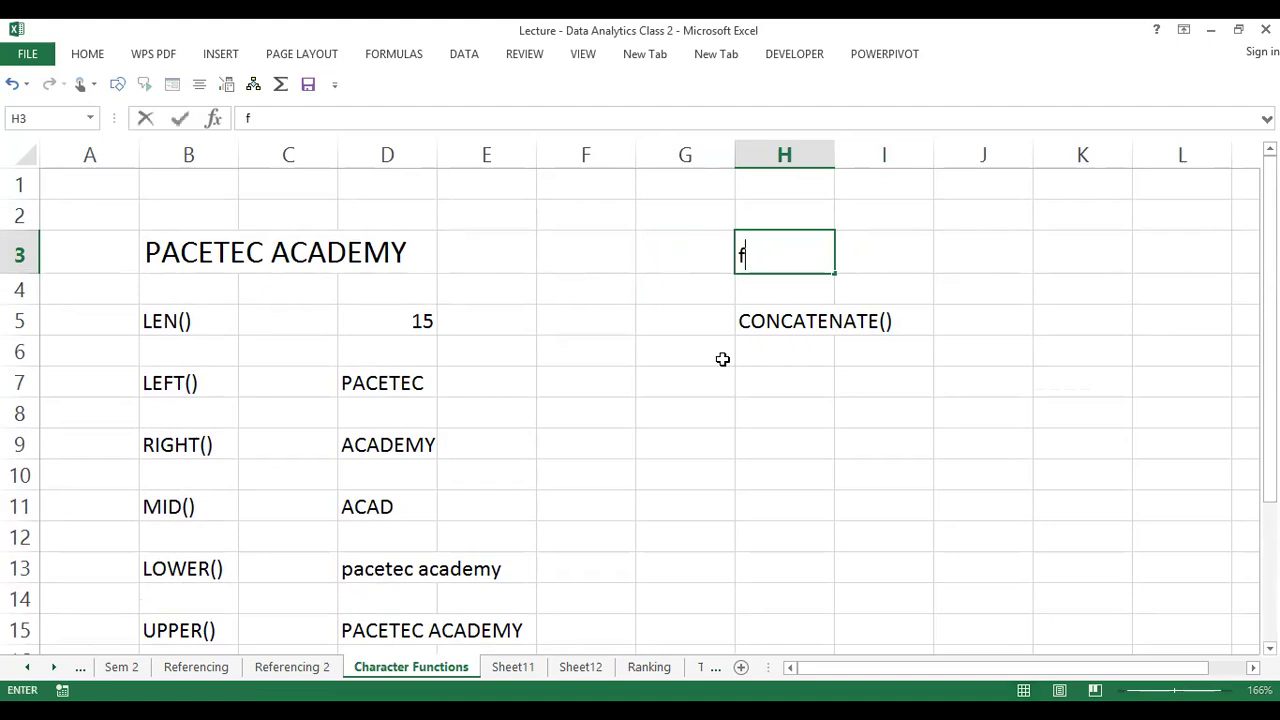
type("lST")
key("BackSpace")
key("BackSpace")
key("BackSpace")
key("BackSpace")
key("BackSpace")
type("JOHN")
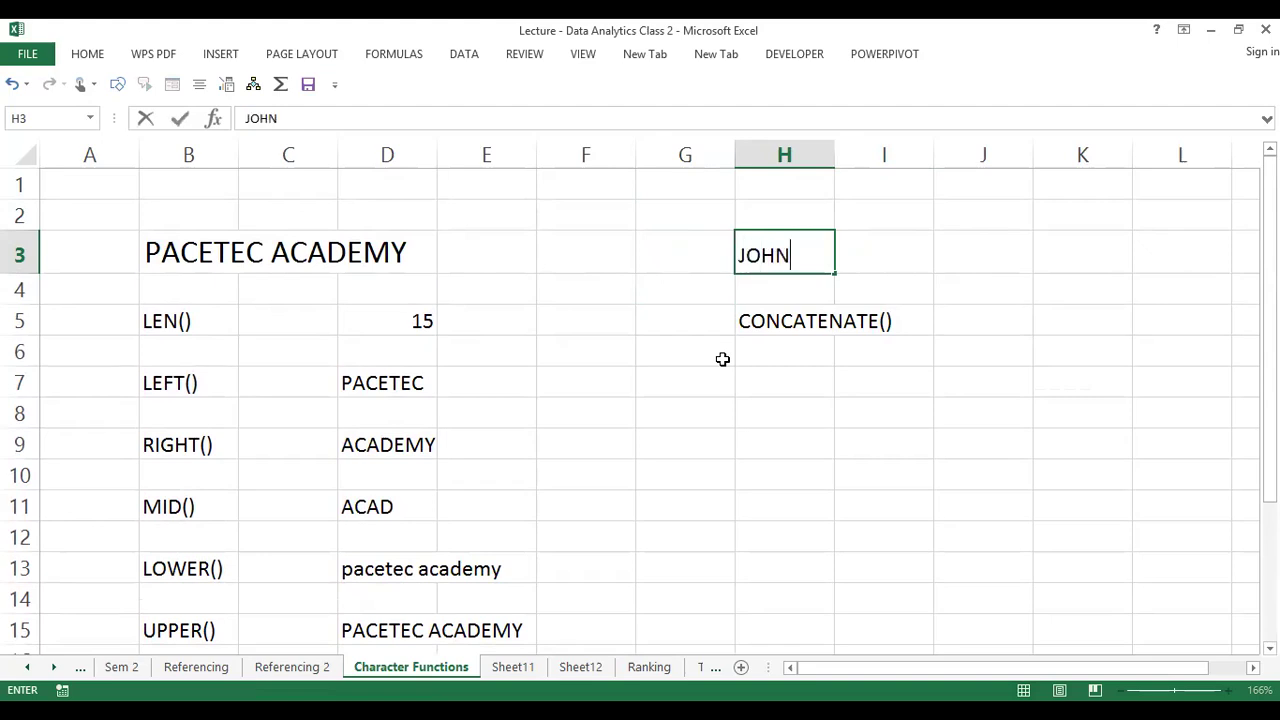
key("Tab")
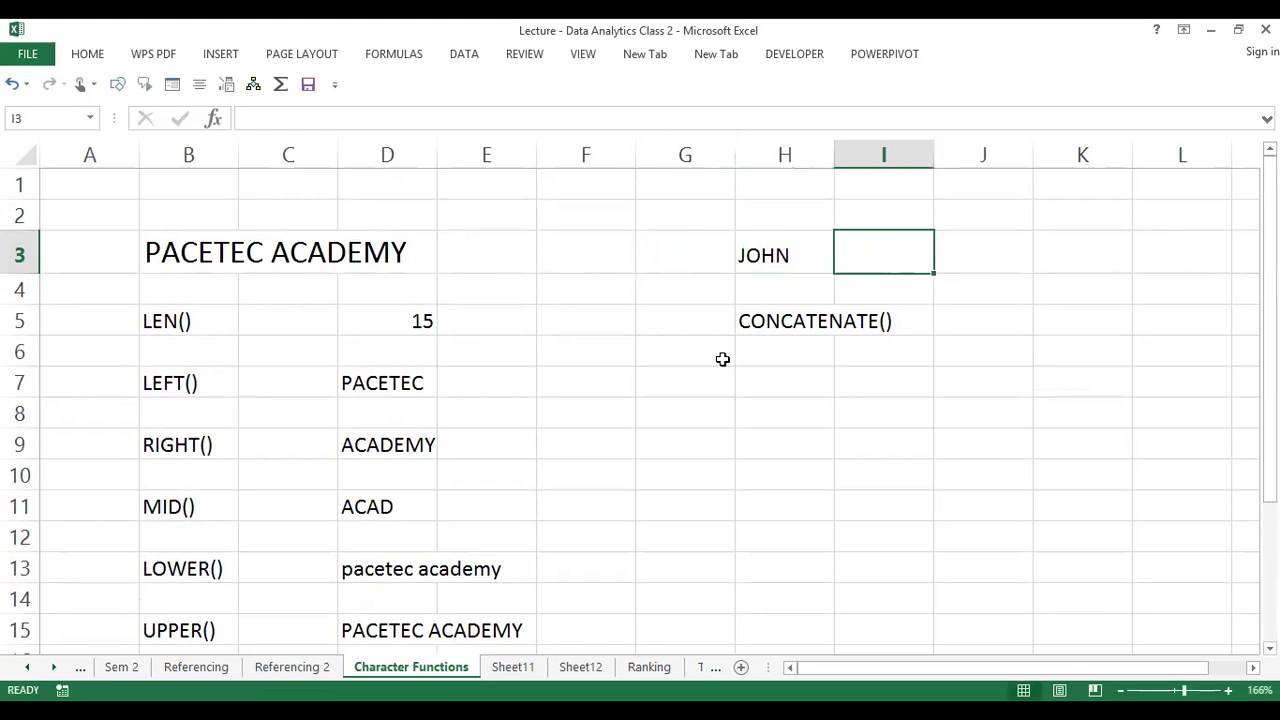
key("Tab")
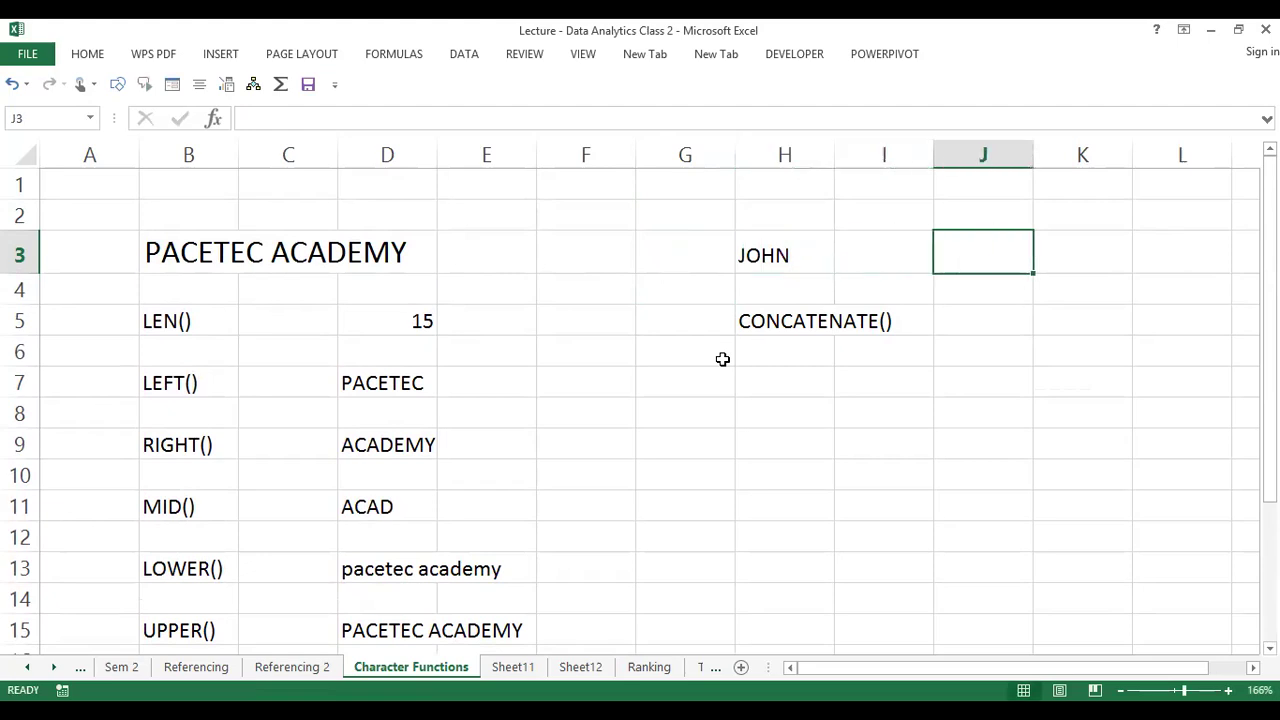
type("DOE")
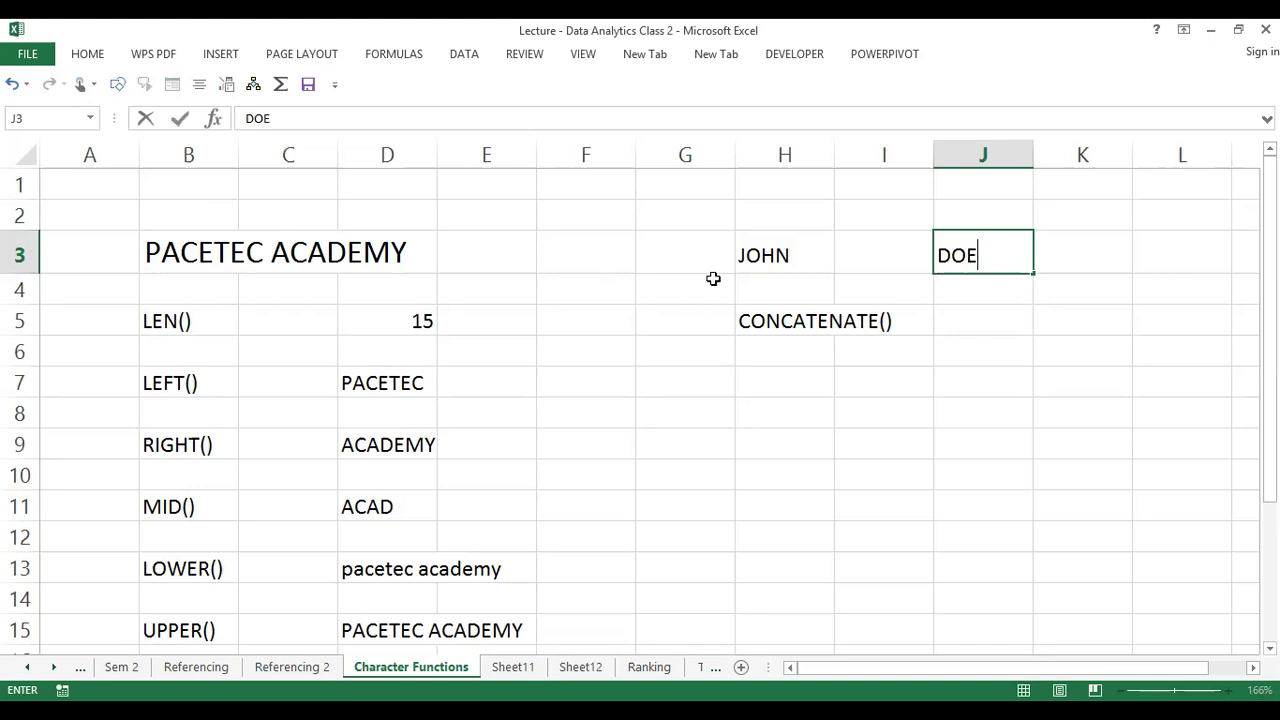
left_click(763, 218)
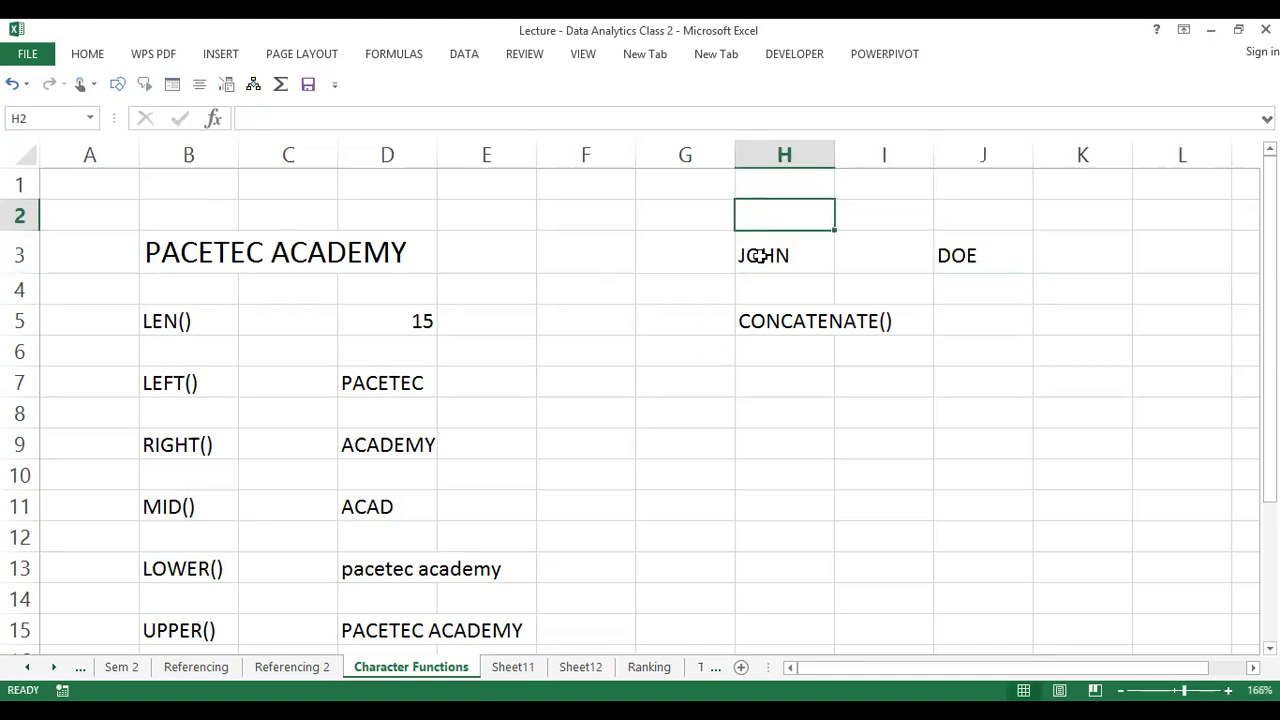
Move the CONCATENATE() label from H5 to H7 and the sample first name from H3 to H4
left_click(764, 316)
left_click_drag(777, 340, 776, 400)
left_click(760, 257)
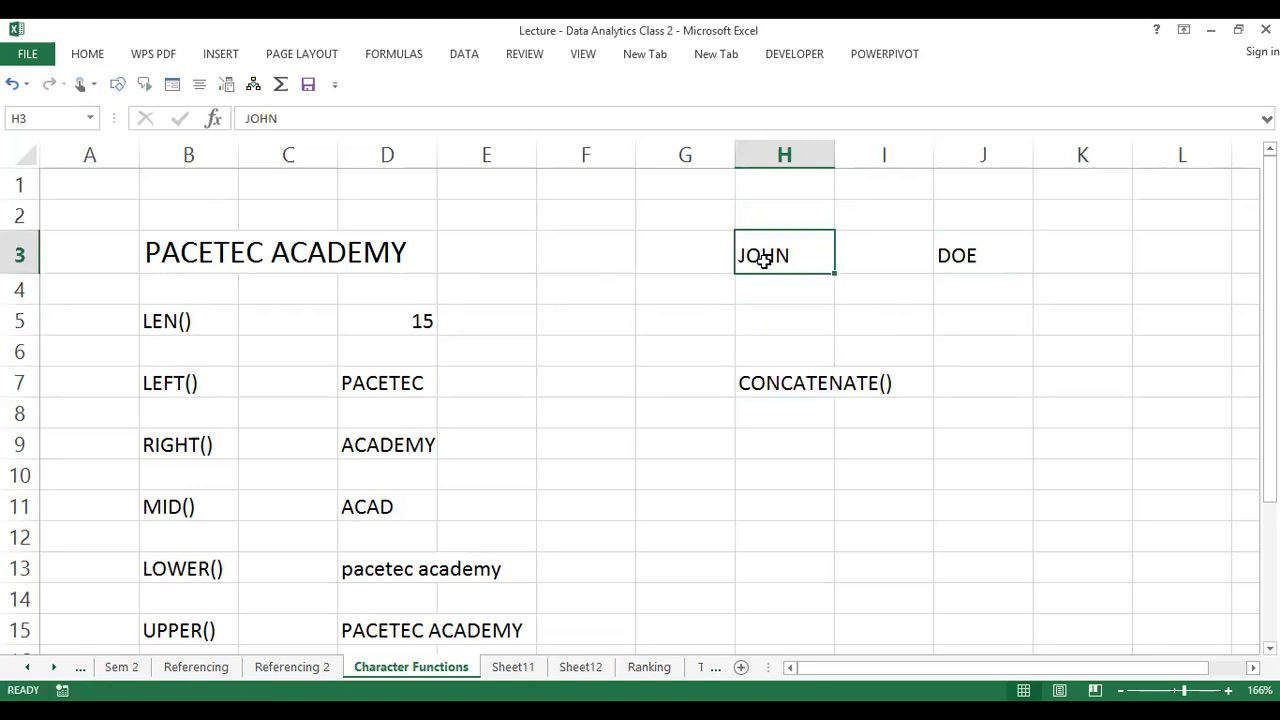
left_click_drag(767, 278, 766, 290)
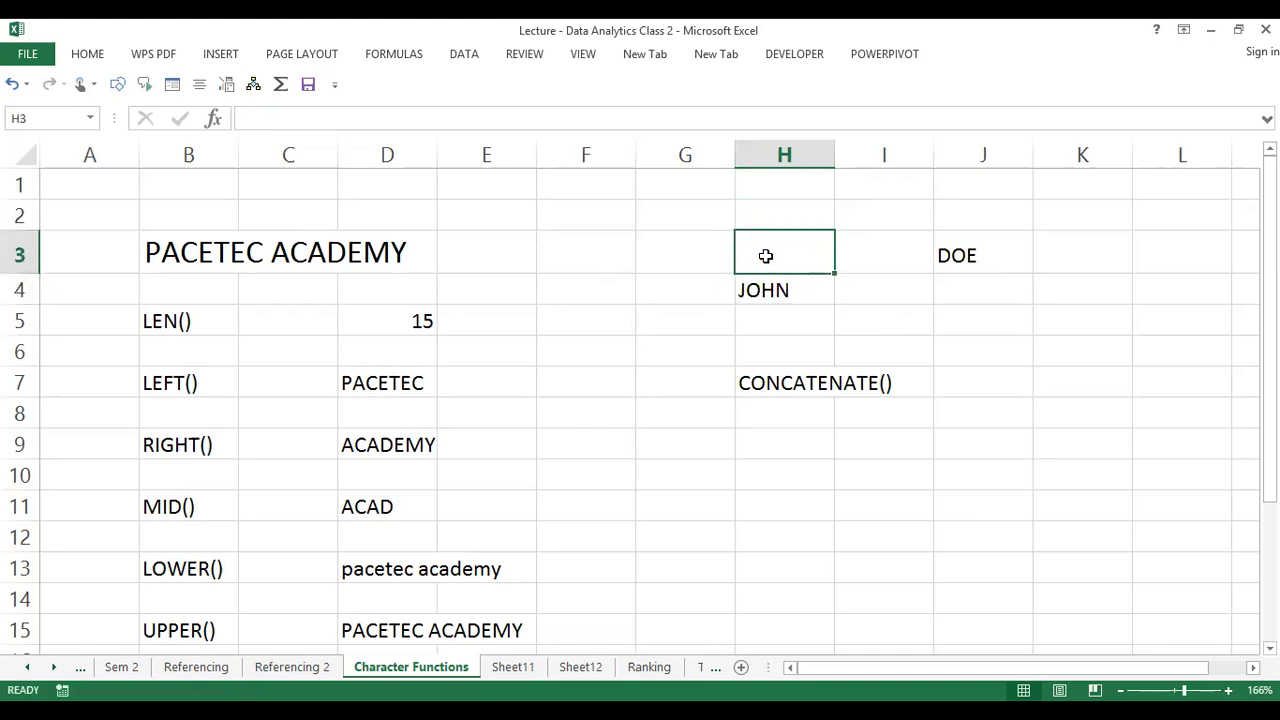
Enter the heading FIRST NAME in H3 above the sample first name
type("fi")
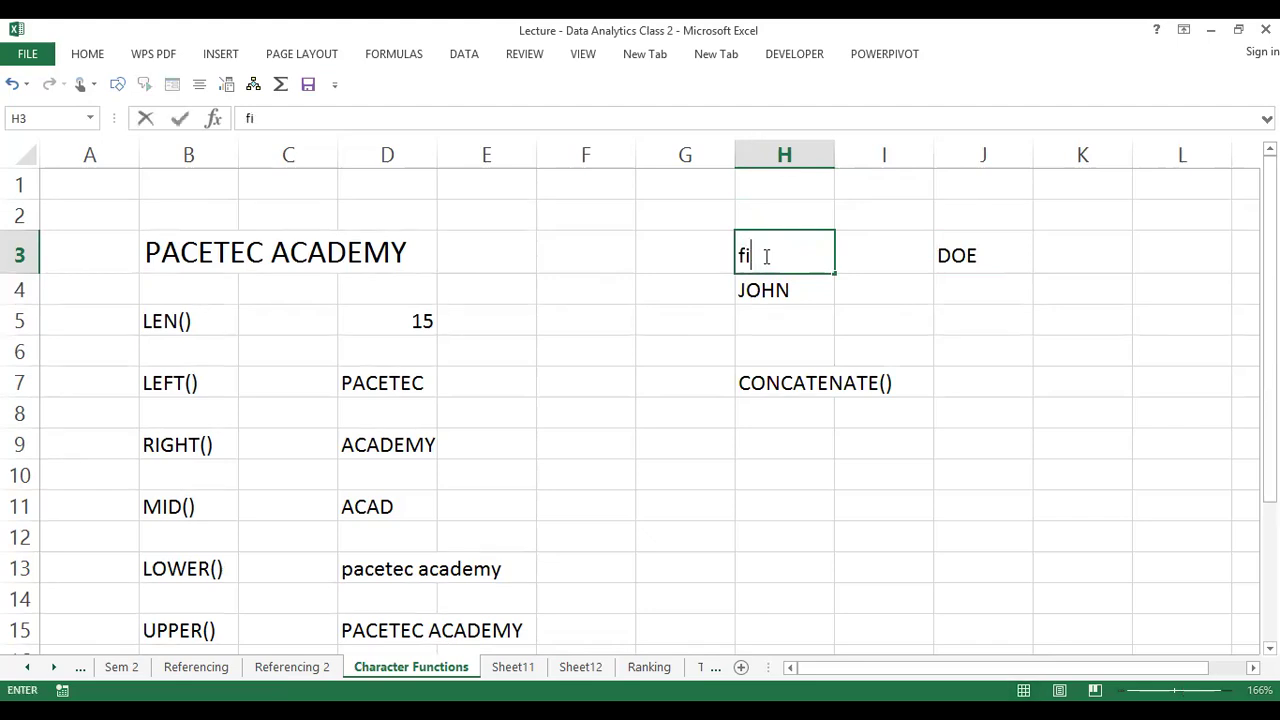
key("BackSpace")
key("BackSpace")
type("FIRST")
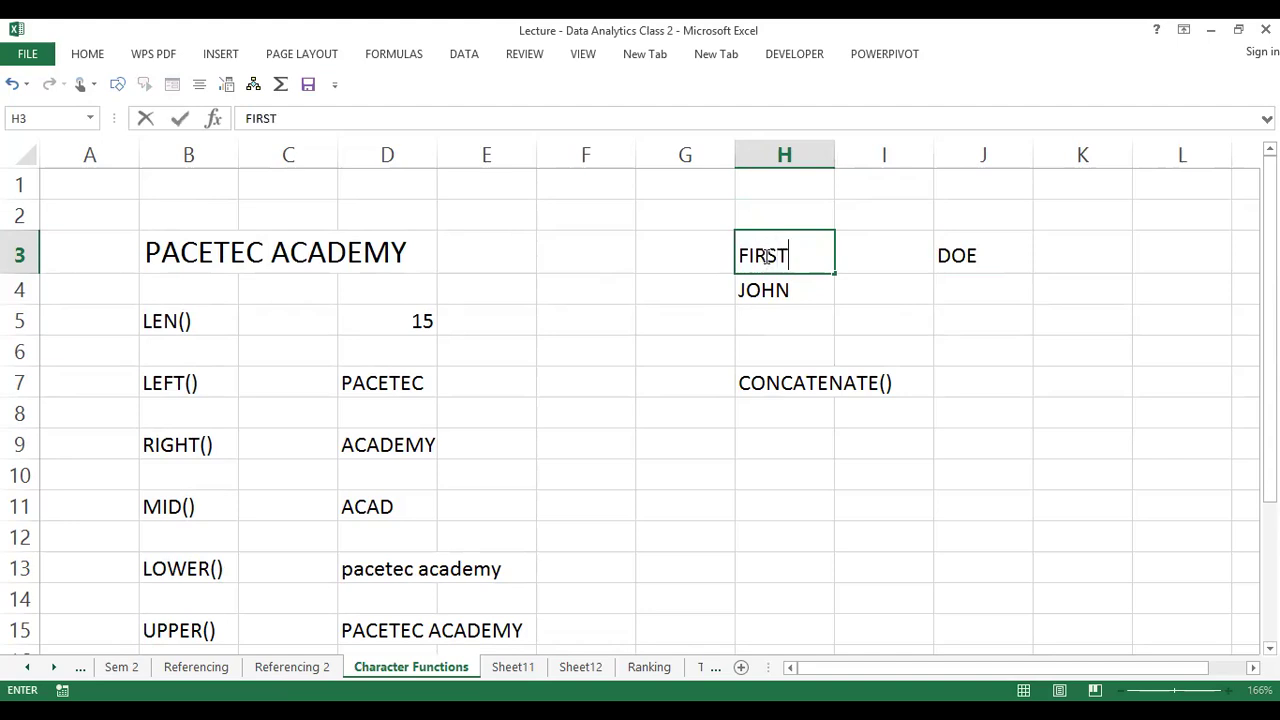
type(" NAME")
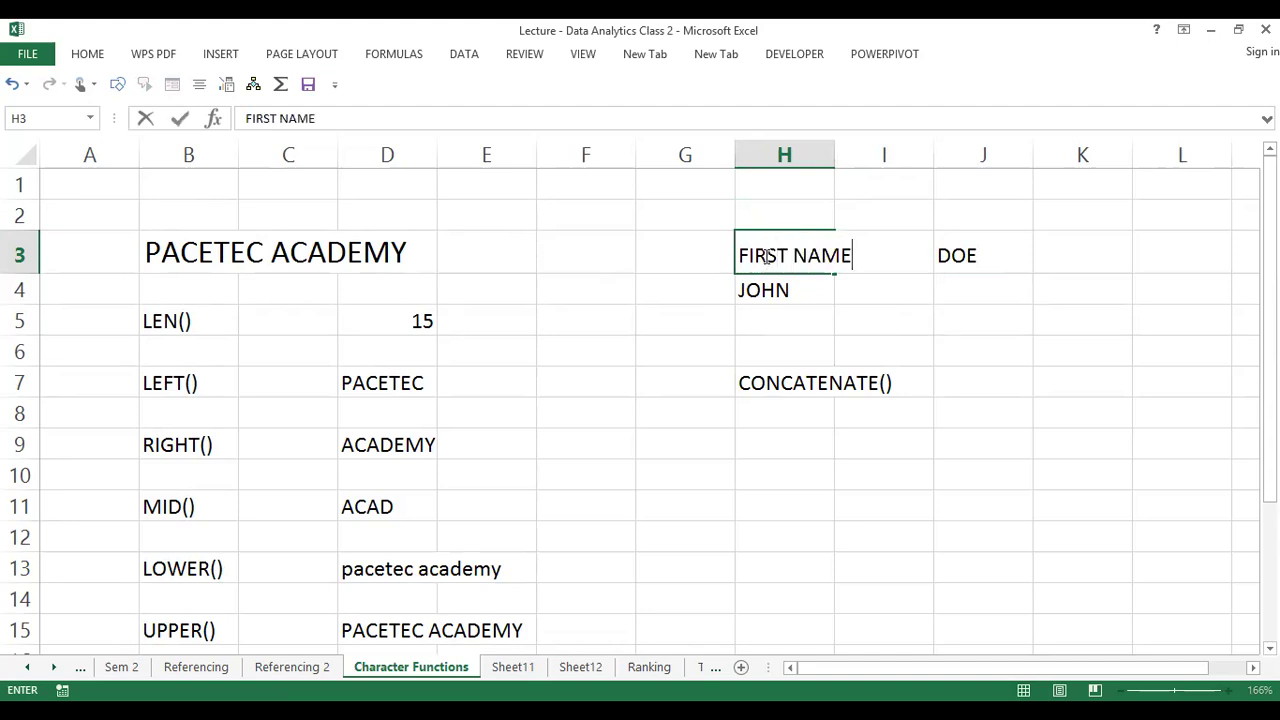
key("Tab")
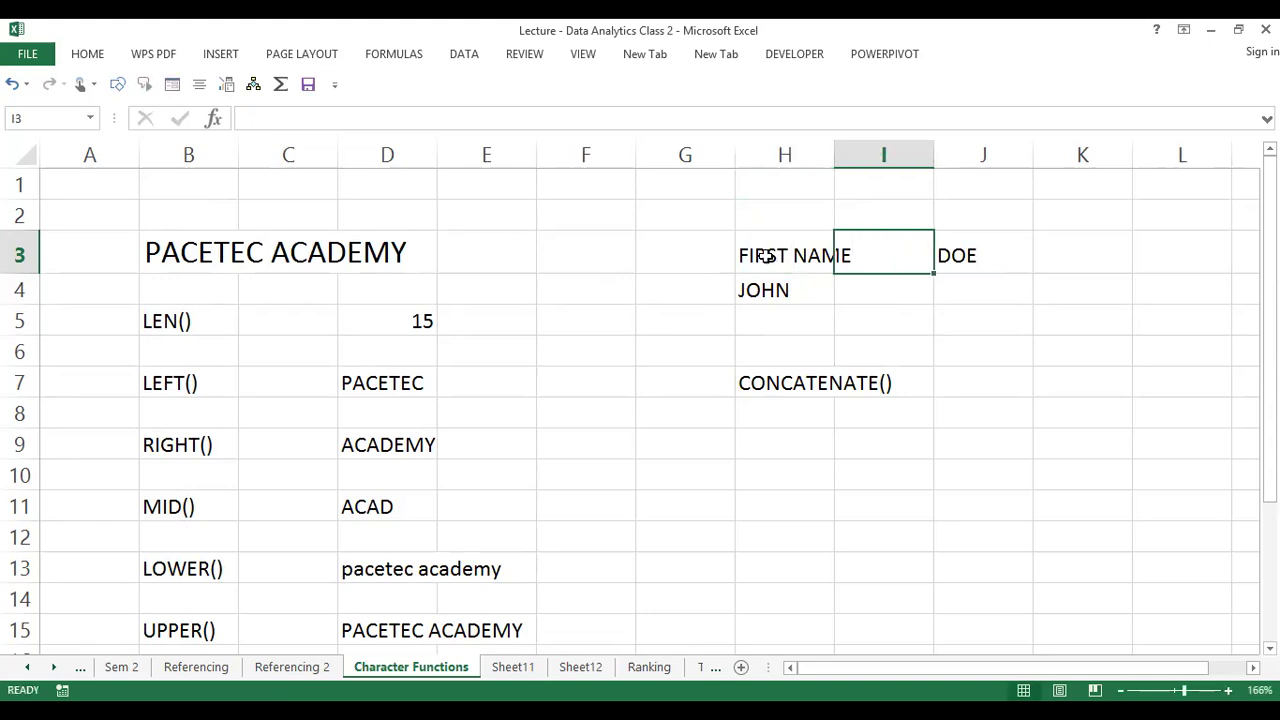
Move the sample surname from J3 to J4 and enter the heading SURNAME in J3
left_click(945, 261)
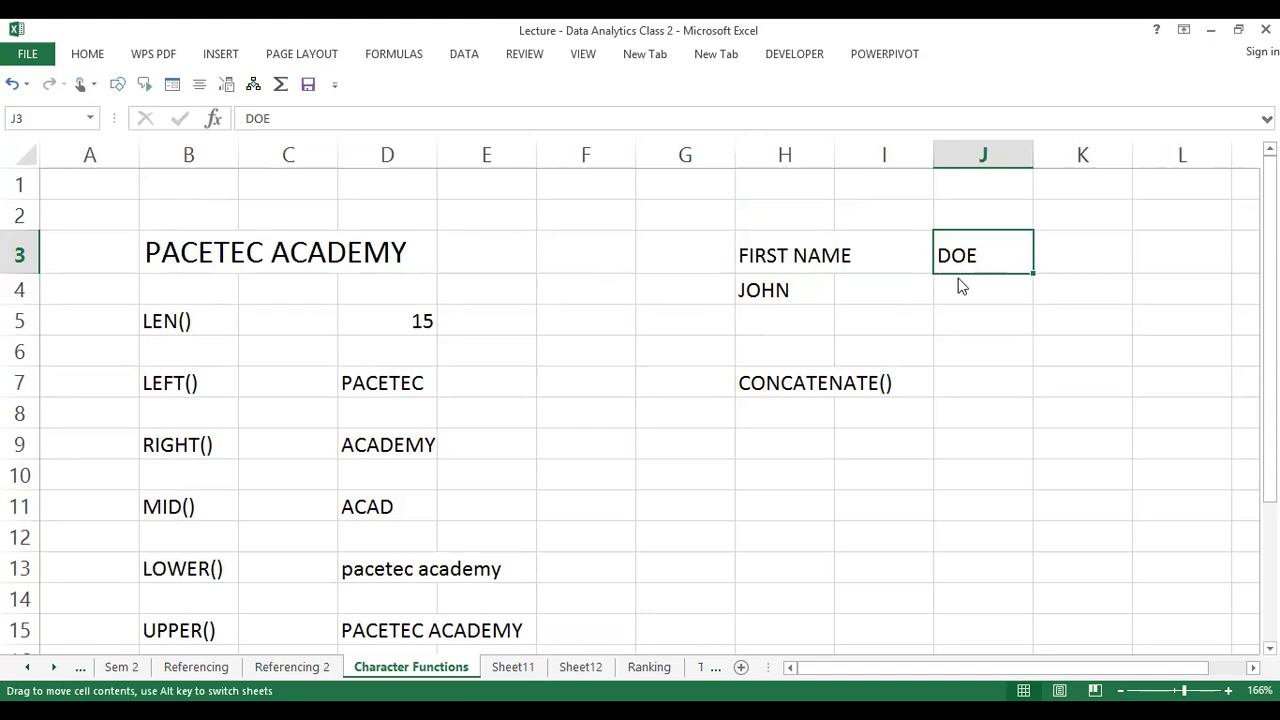
left_click_drag(957, 287, 957, 287)
left_click(950, 254)
type("SURNAME")
key("Return")
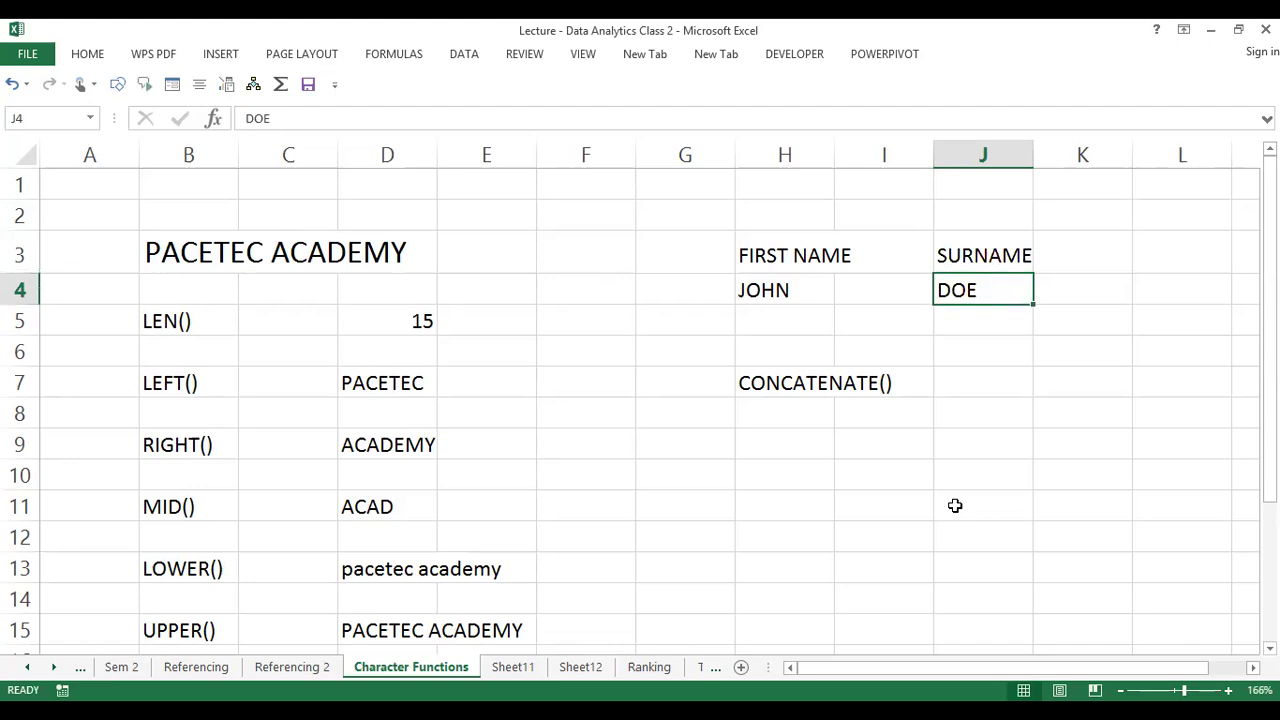
Enlarge the font of the name headings and sample names in H3:J4 to match the PACETEC ACADEMY title
left_click(790, 254)
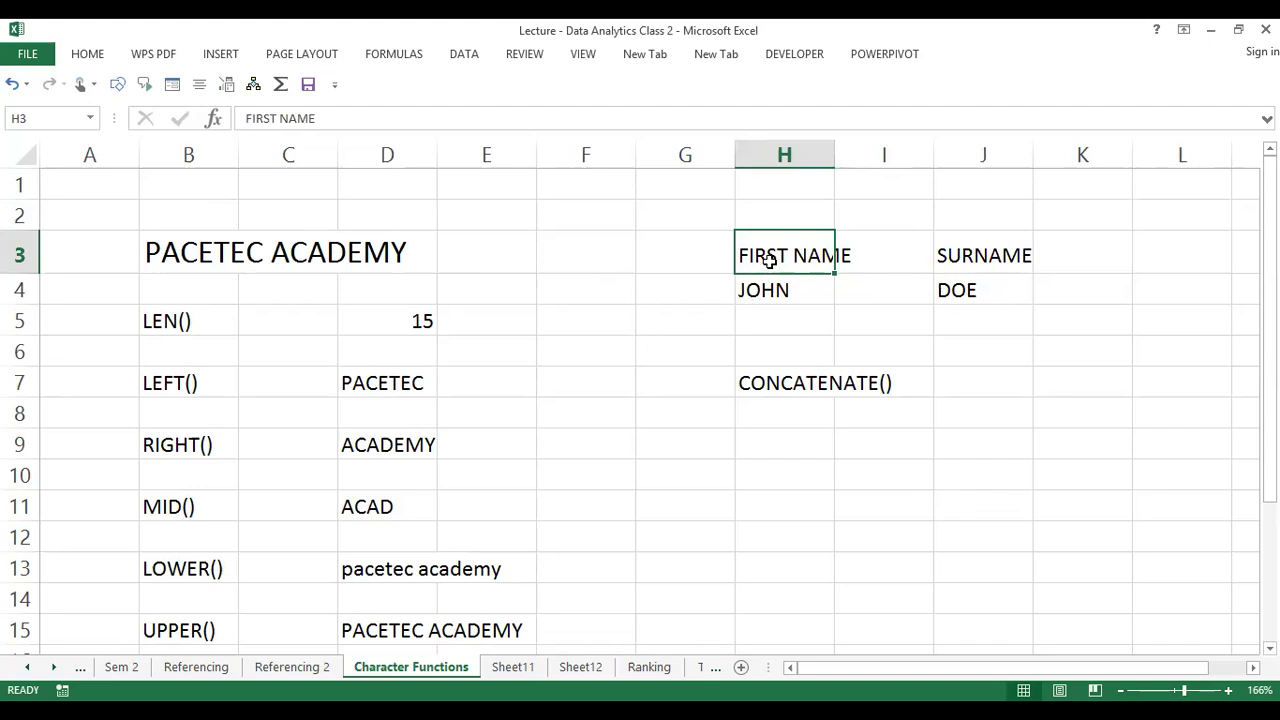
left_click_drag(770, 258, 946, 290)
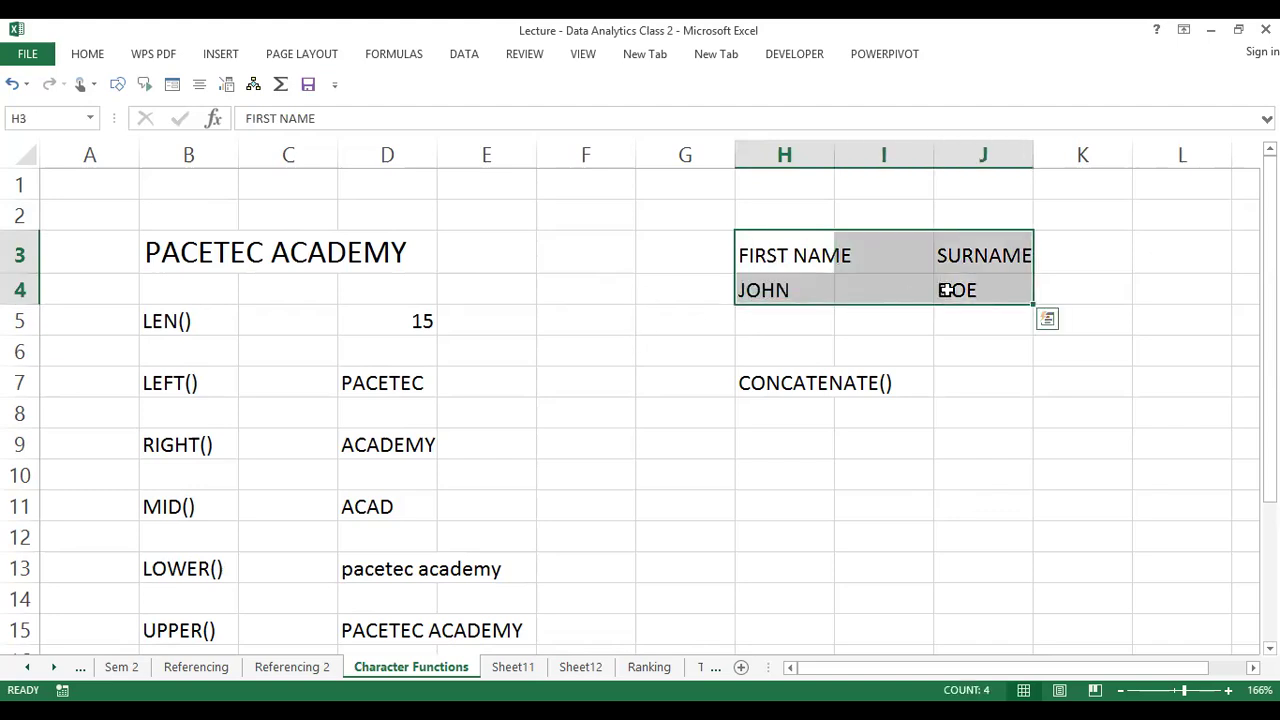
left_click(88, 52)
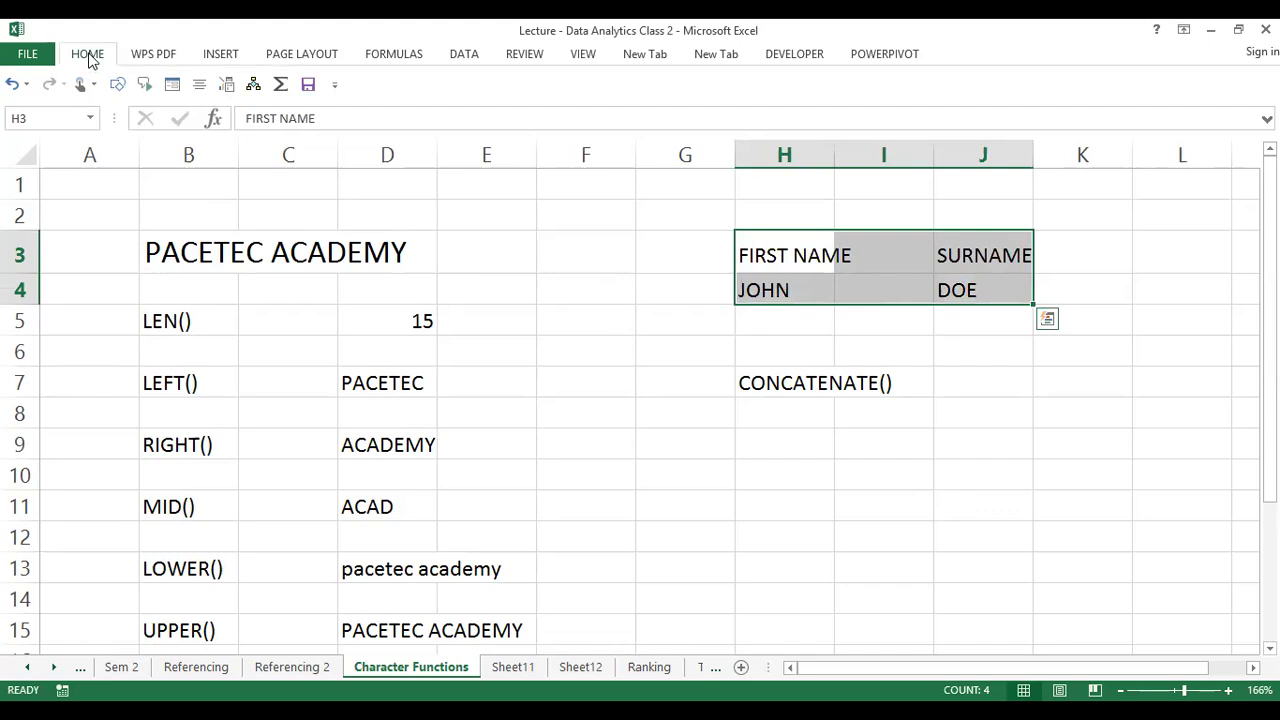
left_click(221, 87)
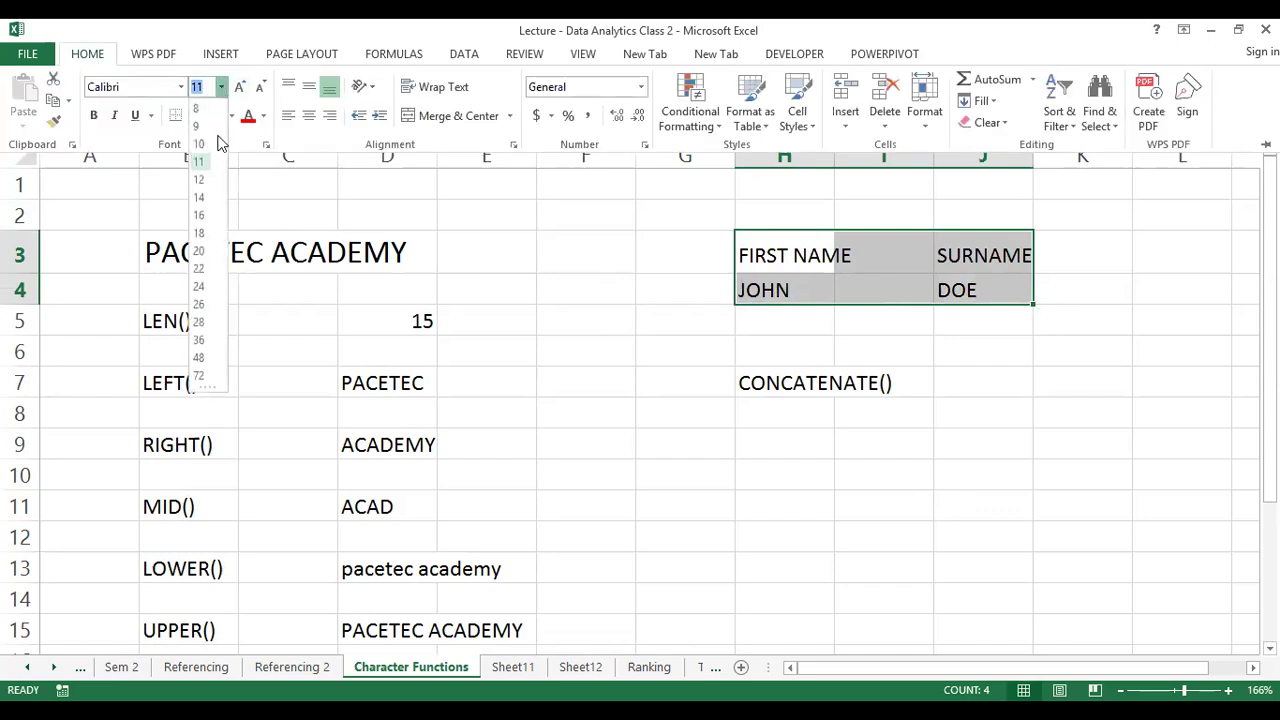
left_click(649, 277)
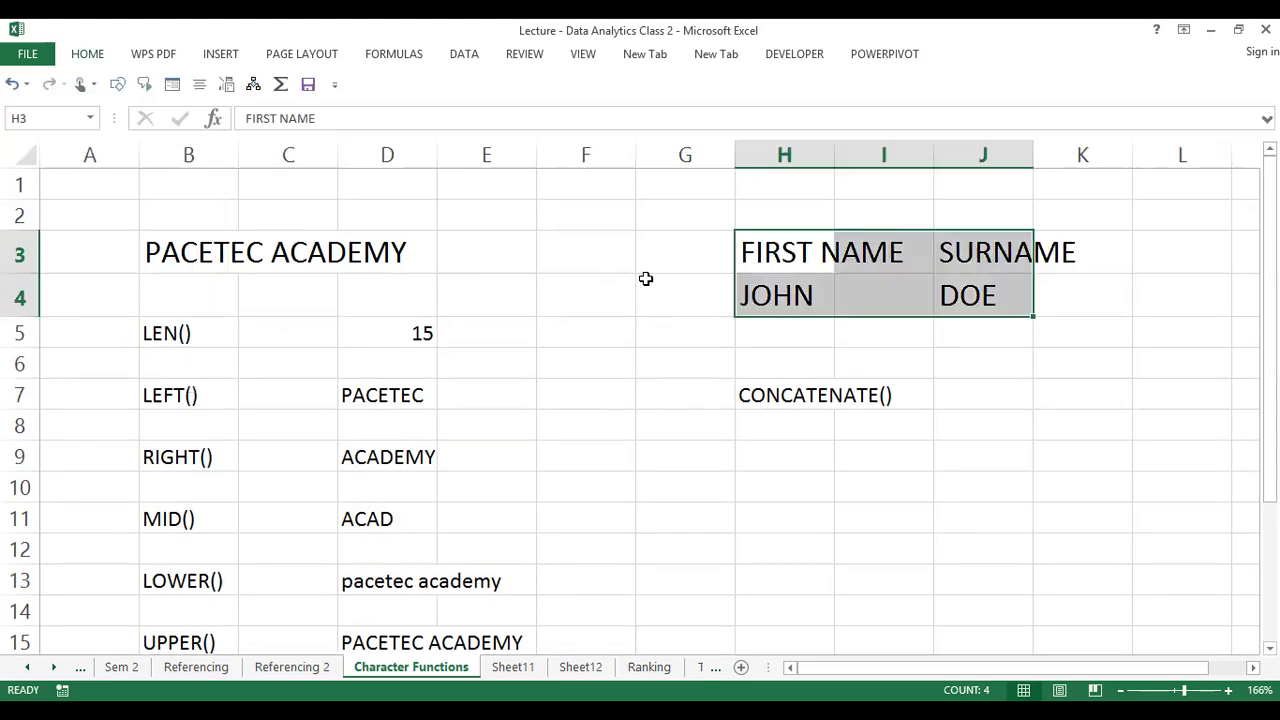
left_click(745, 338)
Enter the formula =CONCATENATE(H4, J4) in J7 to join the sample first name and surname
left_click(775, 300)
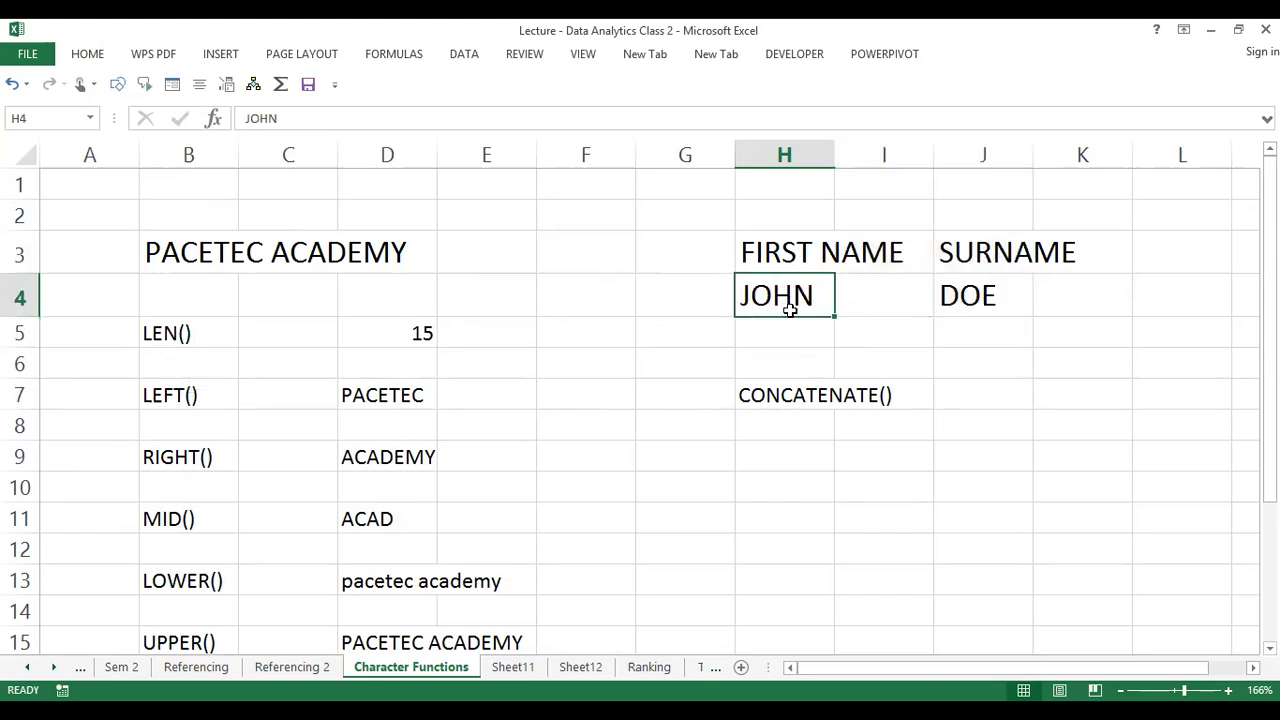
left_click(777, 398)
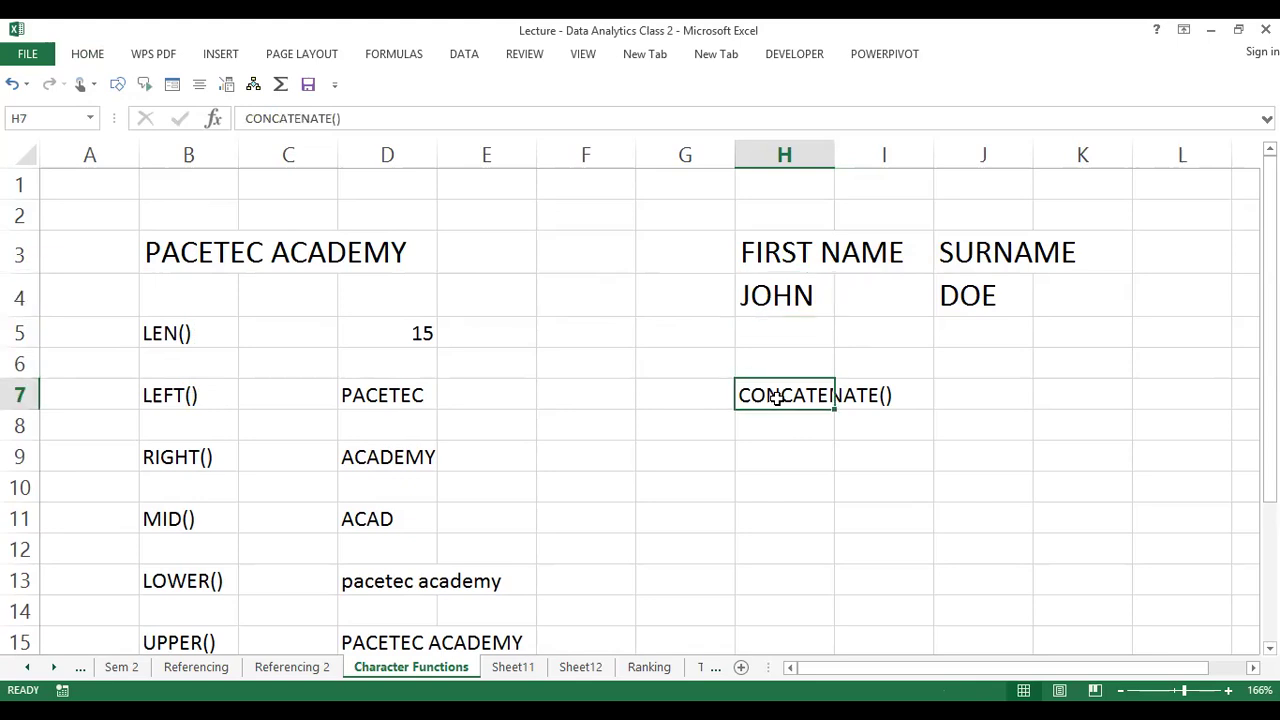
left_click(988, 392)
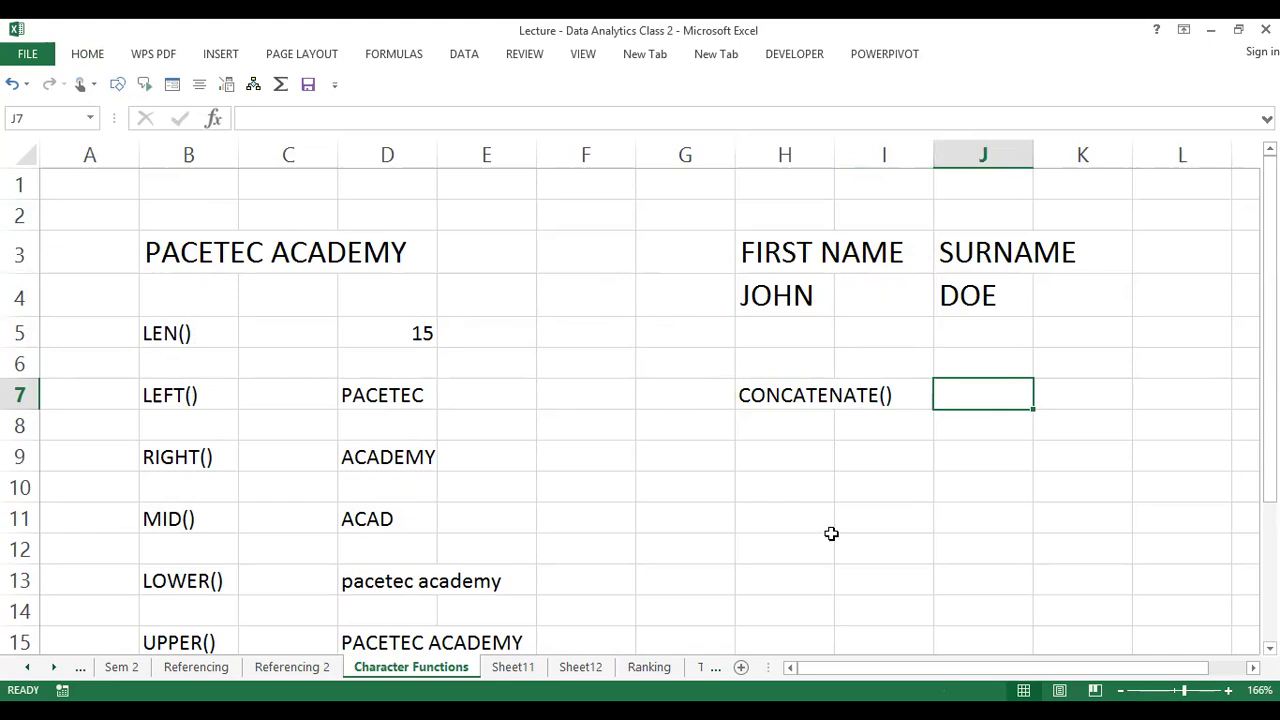
type("=")
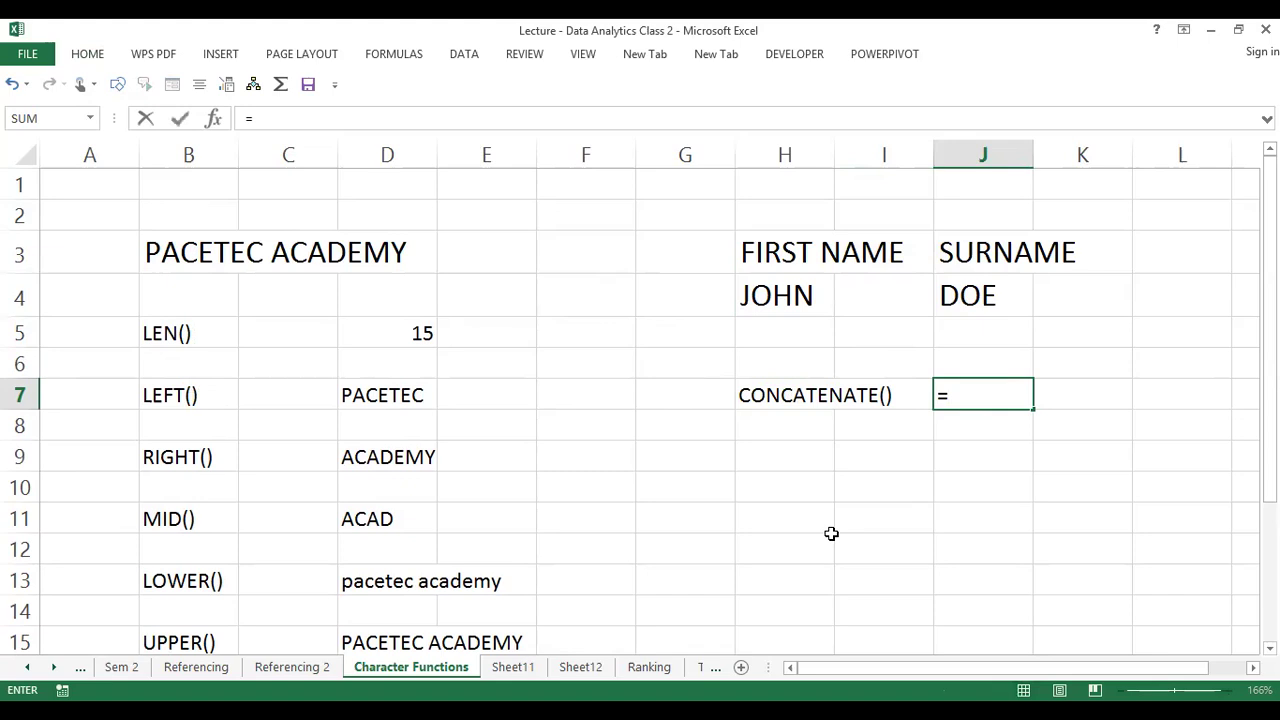
type("CON")
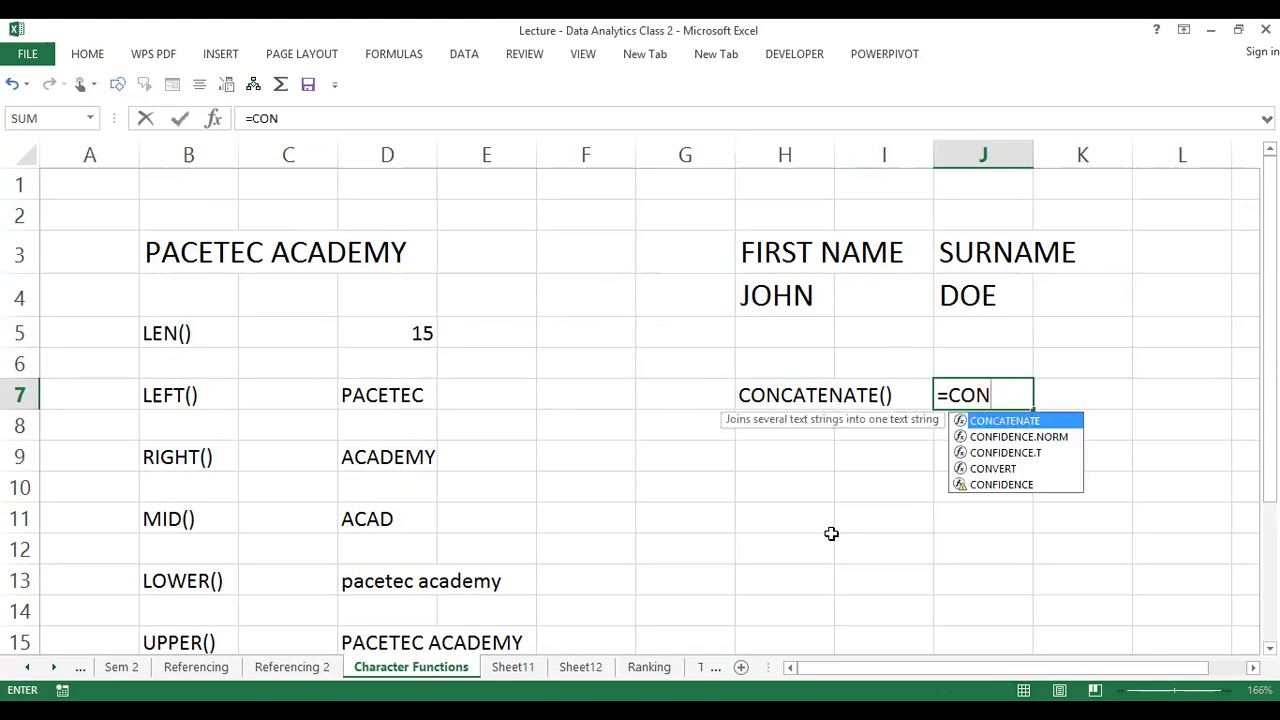
type("CA")
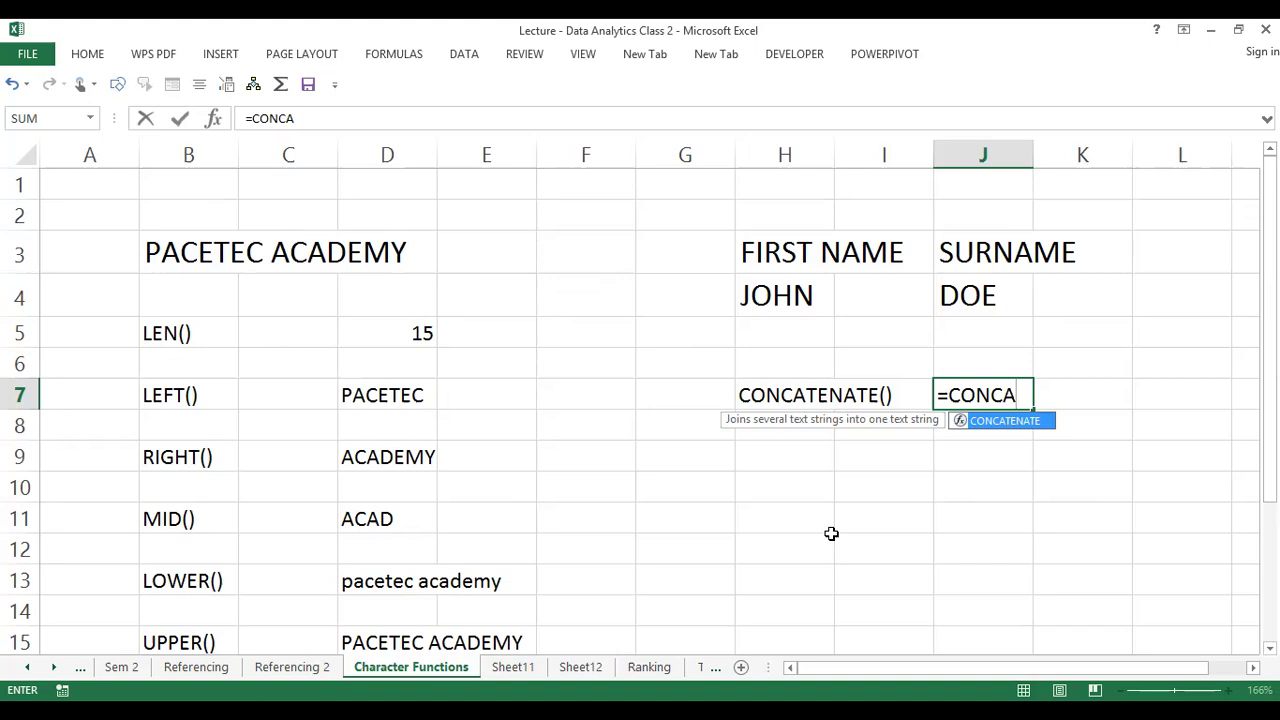
type("TENATE")
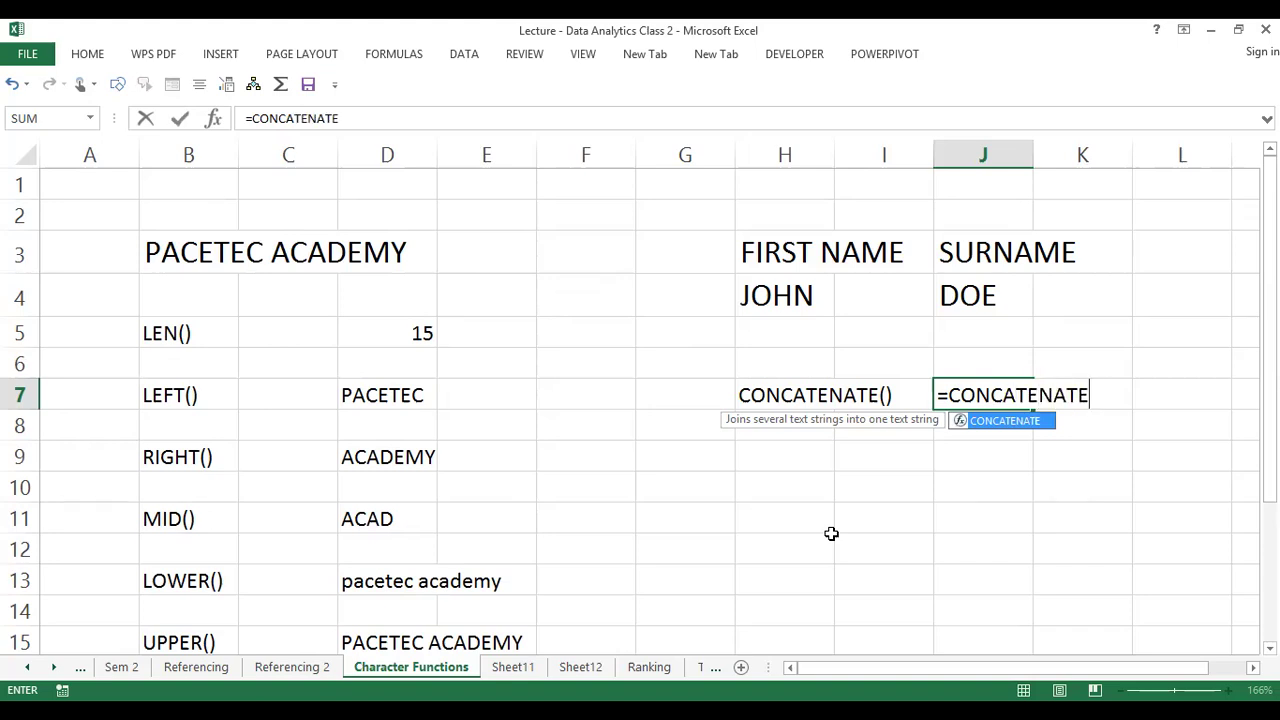
type("(")
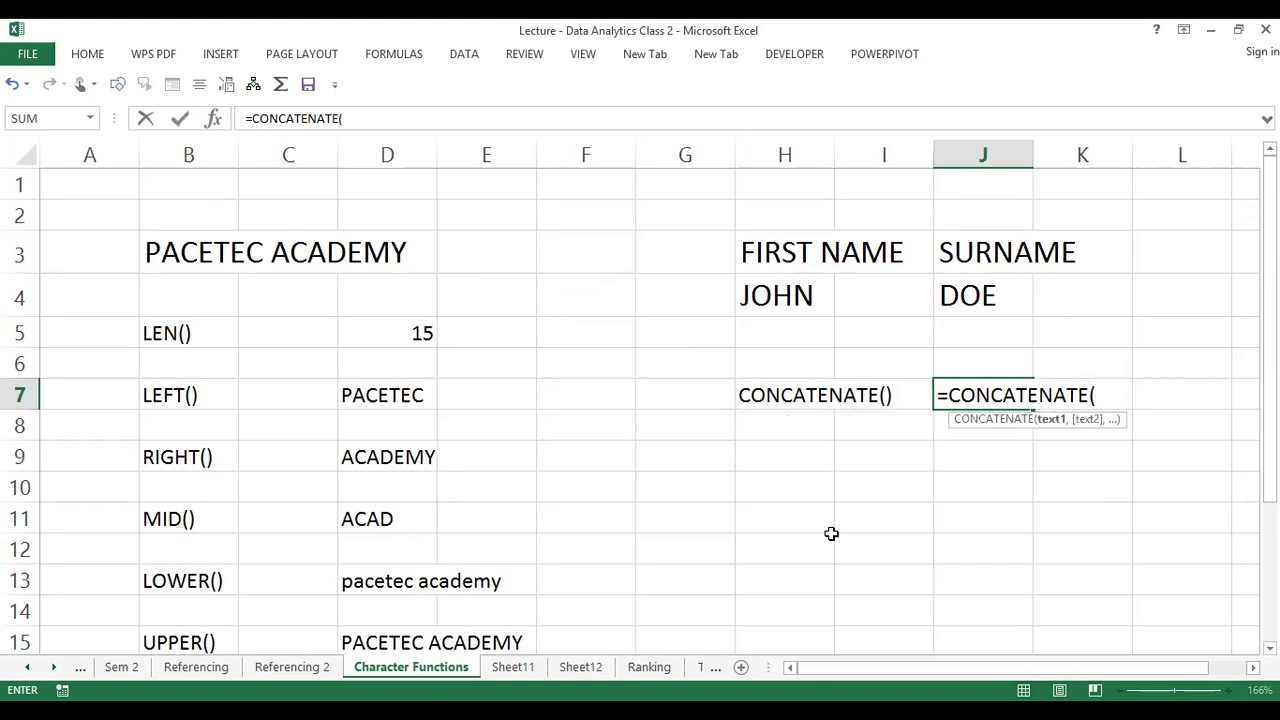
left_click(792, 301)
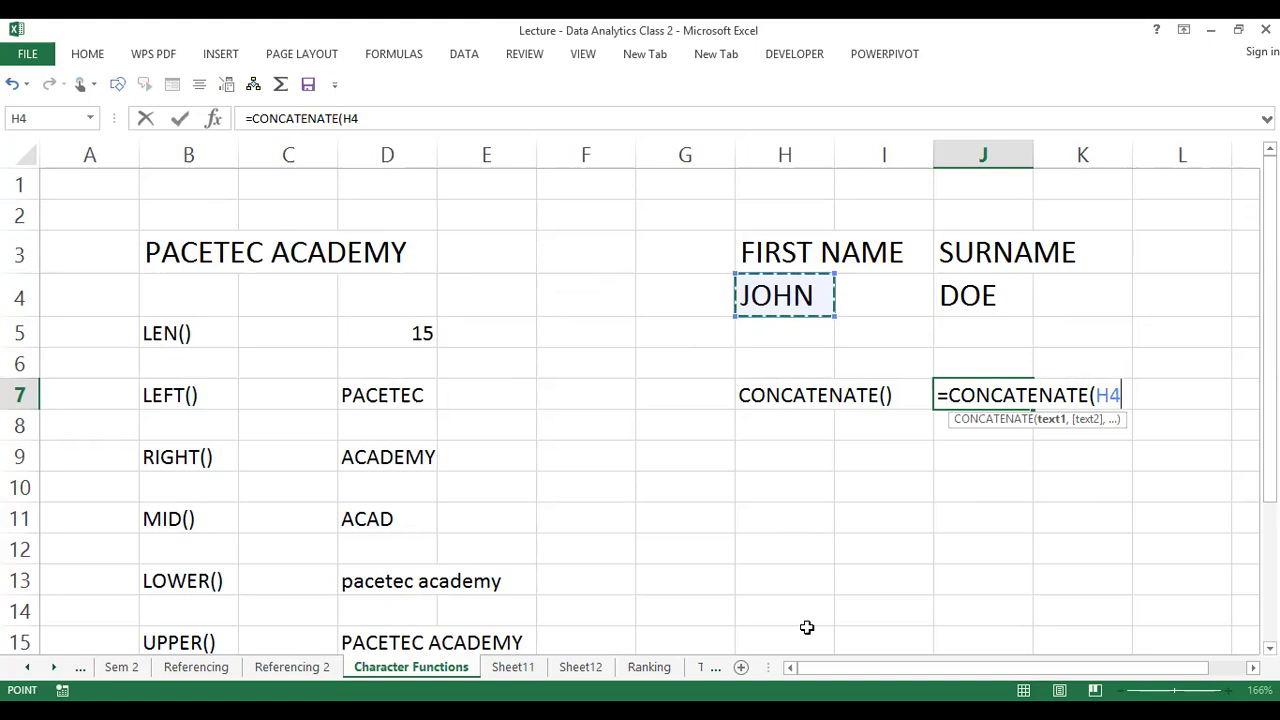
type(",")
left_click(974, 300)
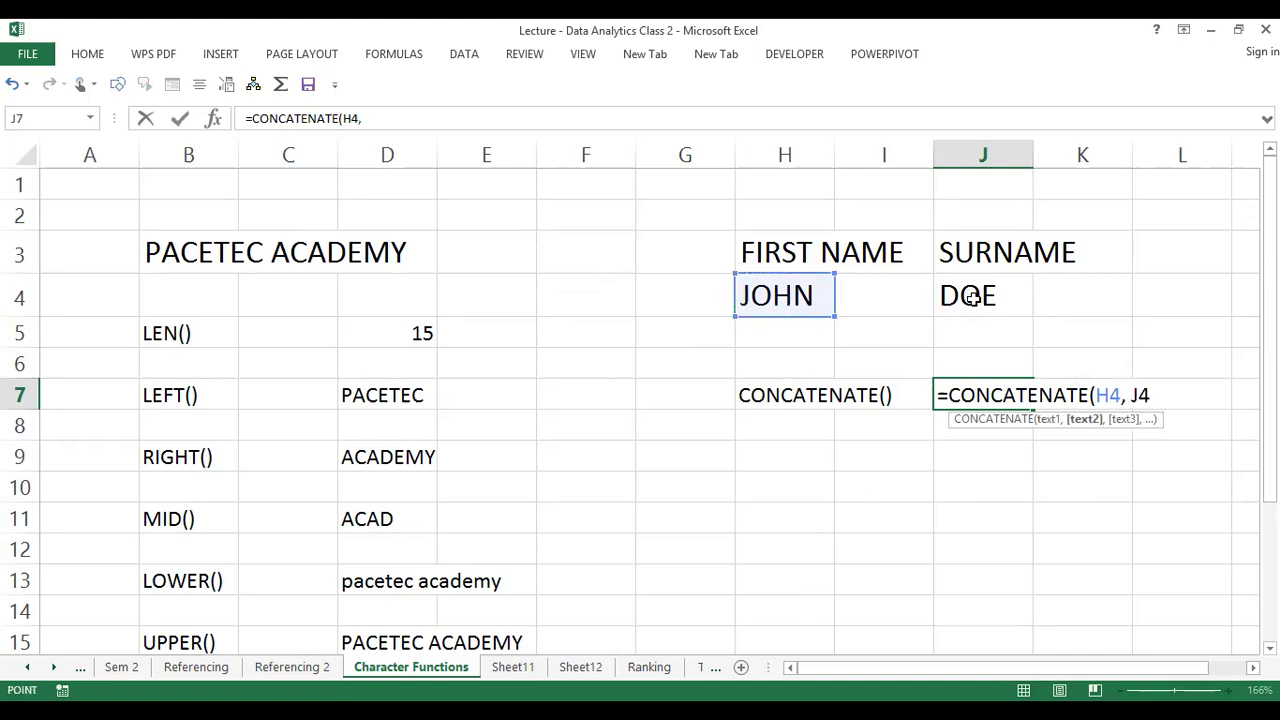
type(")")
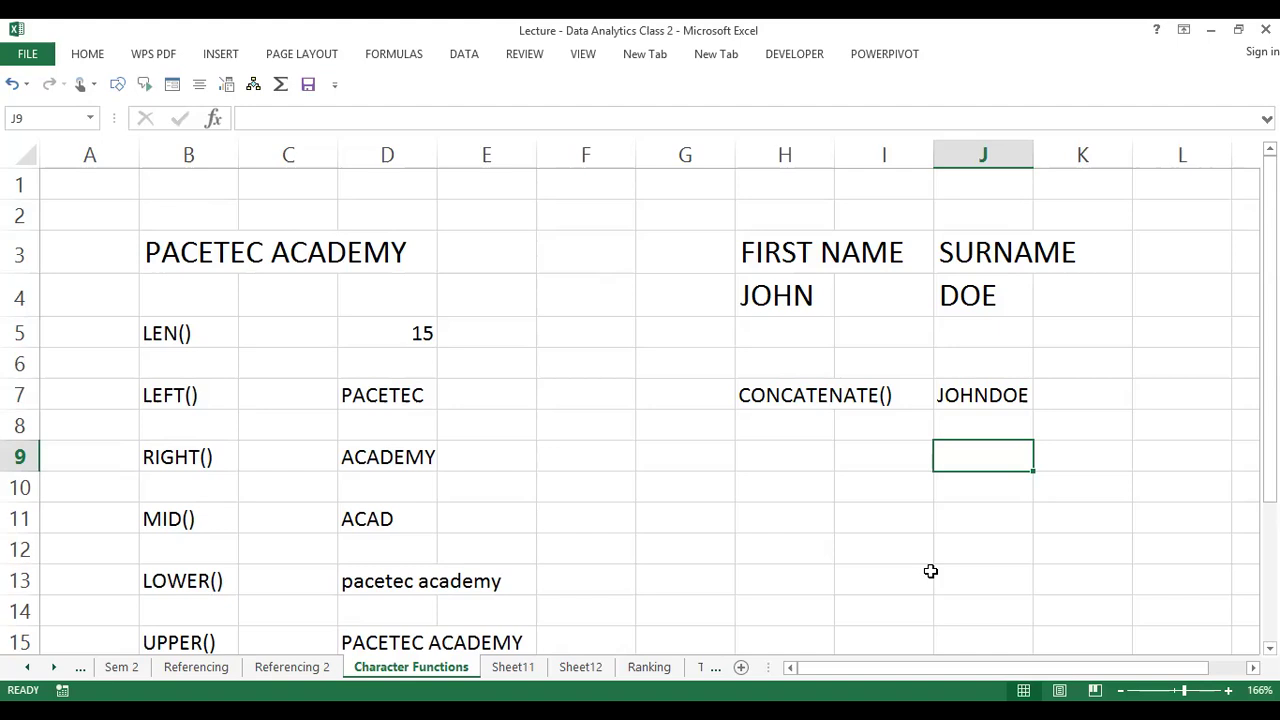
Change the J7 formula to =CONCATENATE(H4, " ", J4) to put a space between the names, and review the added argument
left_click(1004, 390)
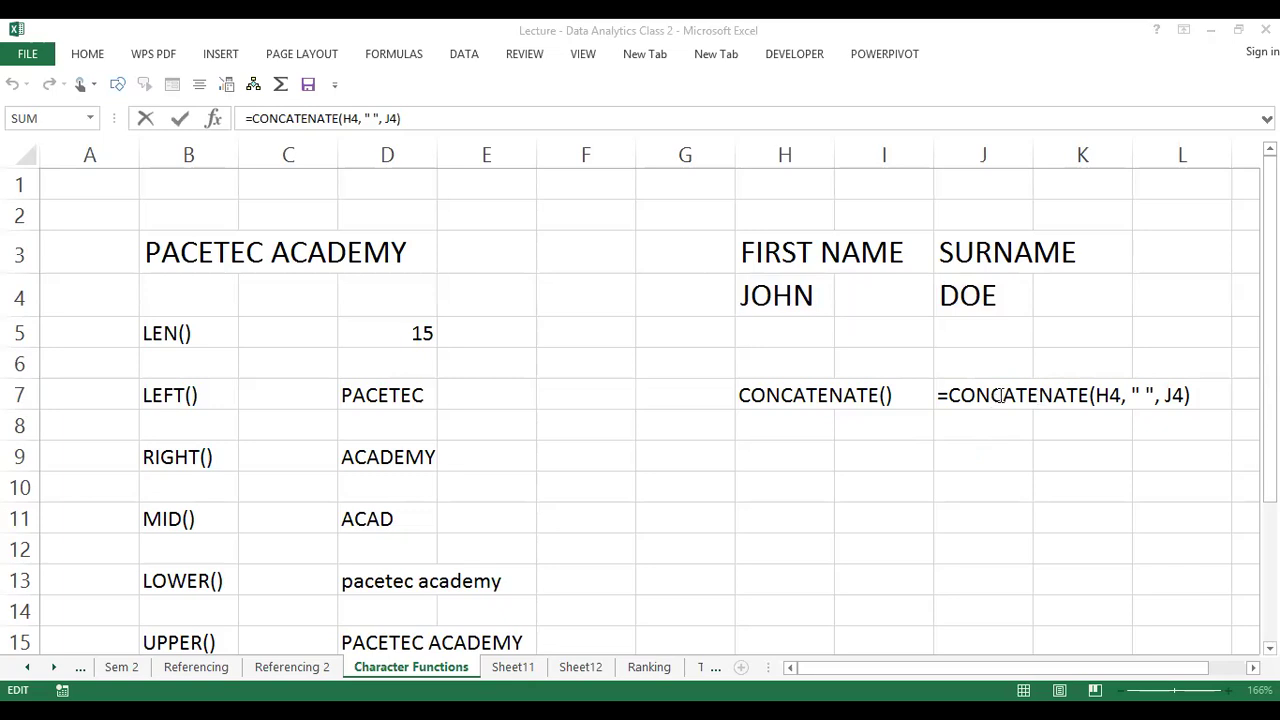
key("ctrl+Return")
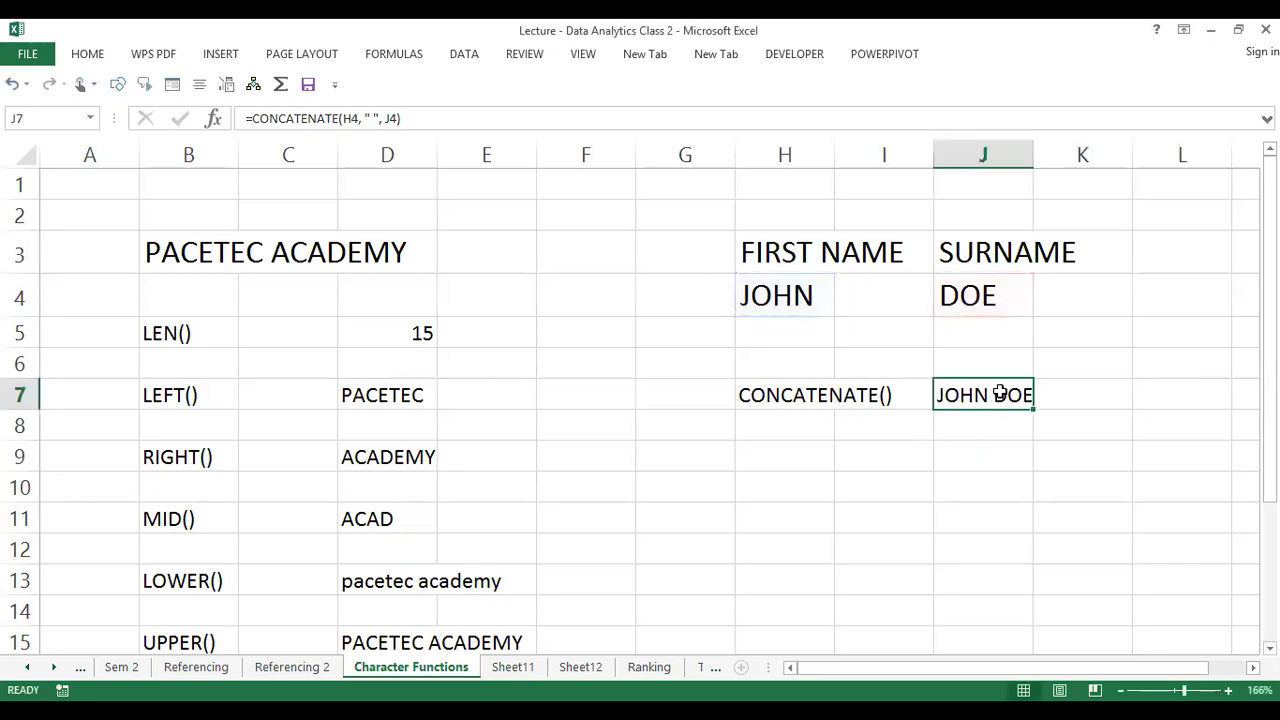
double_click(1000, 393)
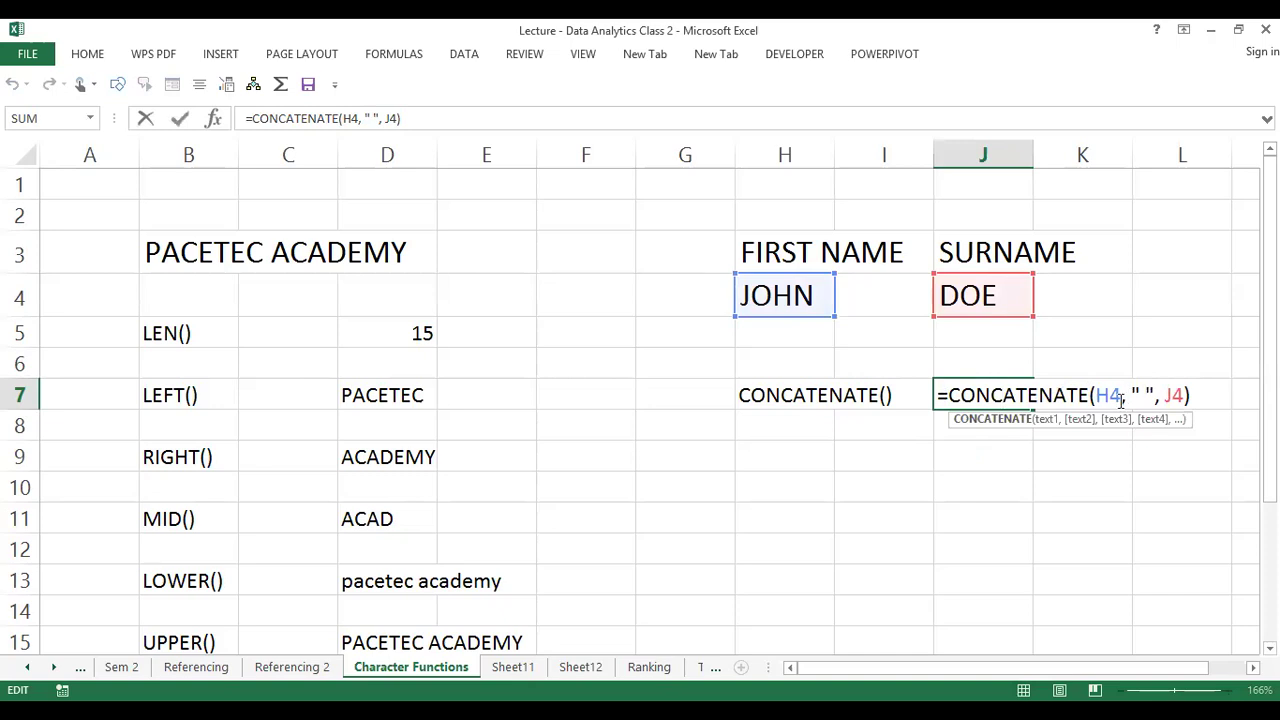
mouse_move(1122, 396)
left_mouse_down()
mouse_move(1098, 410)
mouse_move(1141, 396)
left_mouse_up()
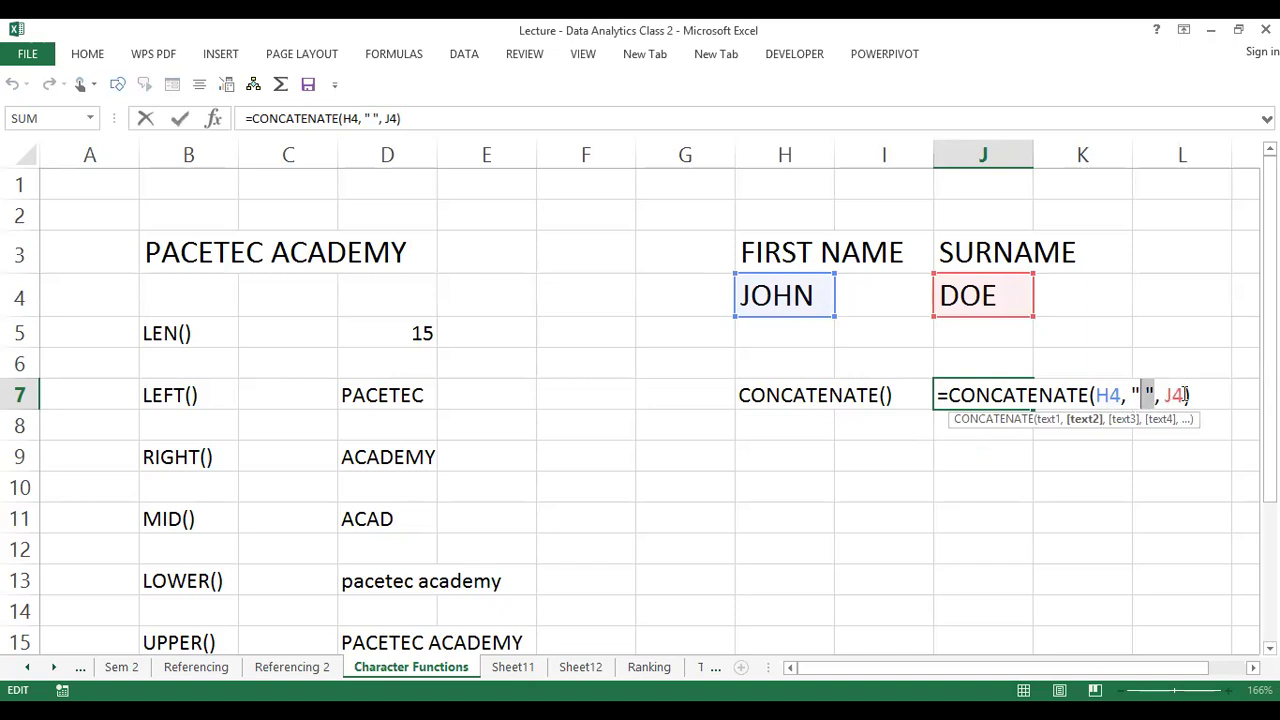
key("ctrl+Return")
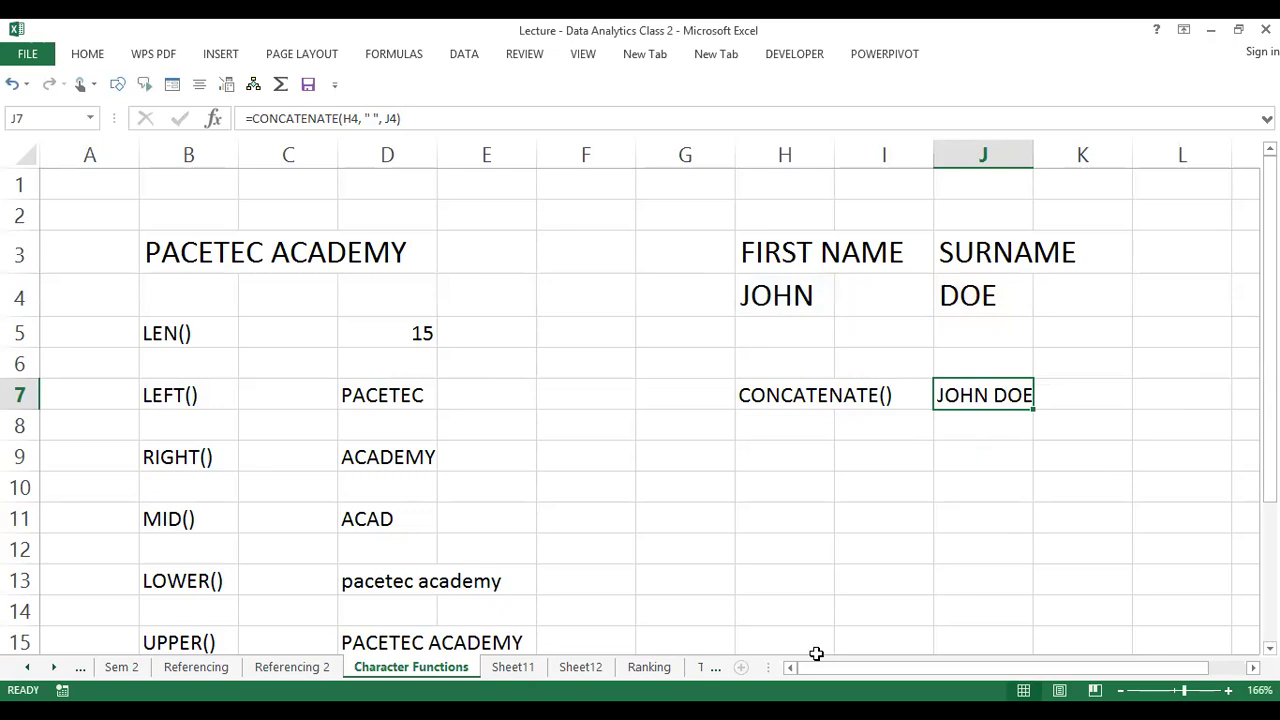
left_click(777, 462)
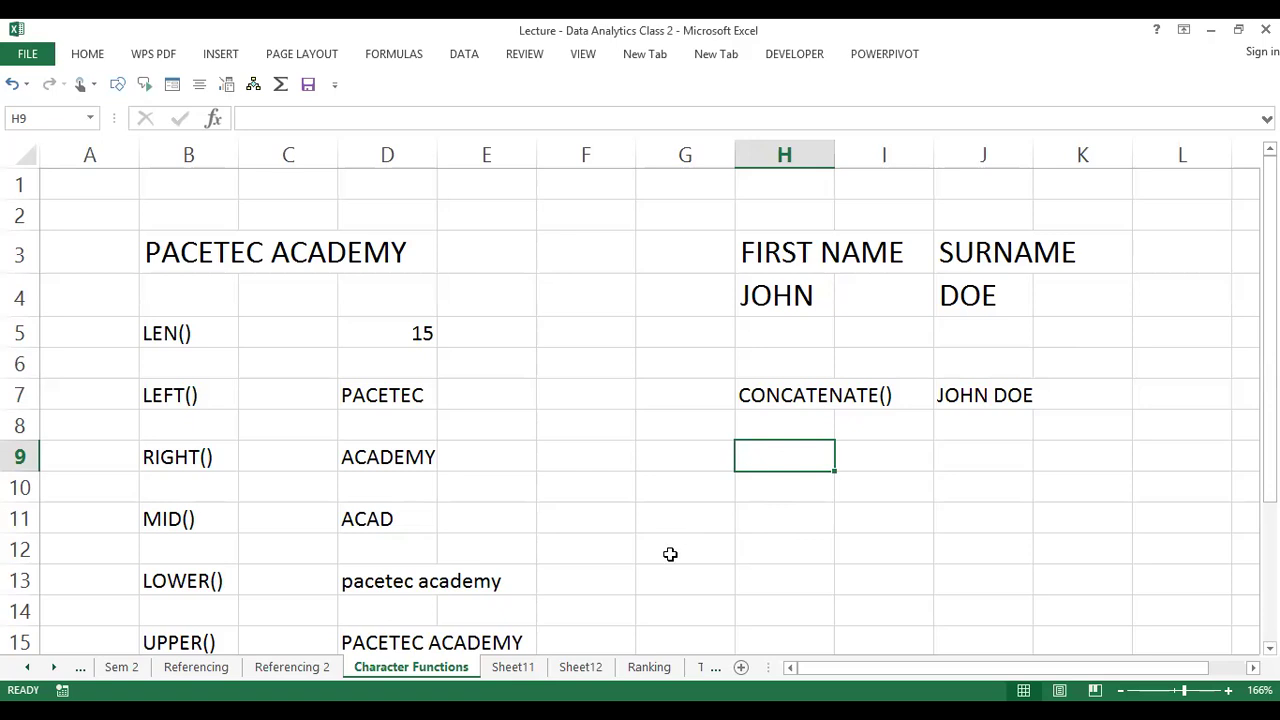
left_click(746, 420)
left_click(769, 479)
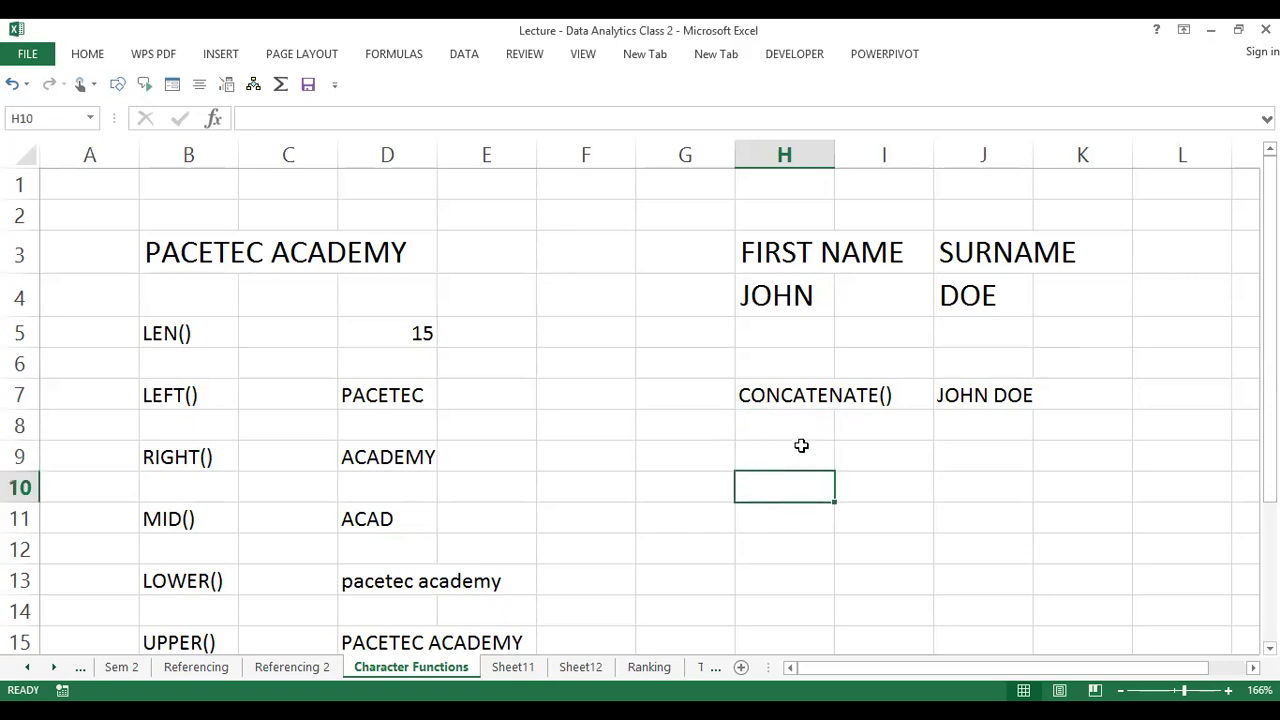
left_click(806, 456)
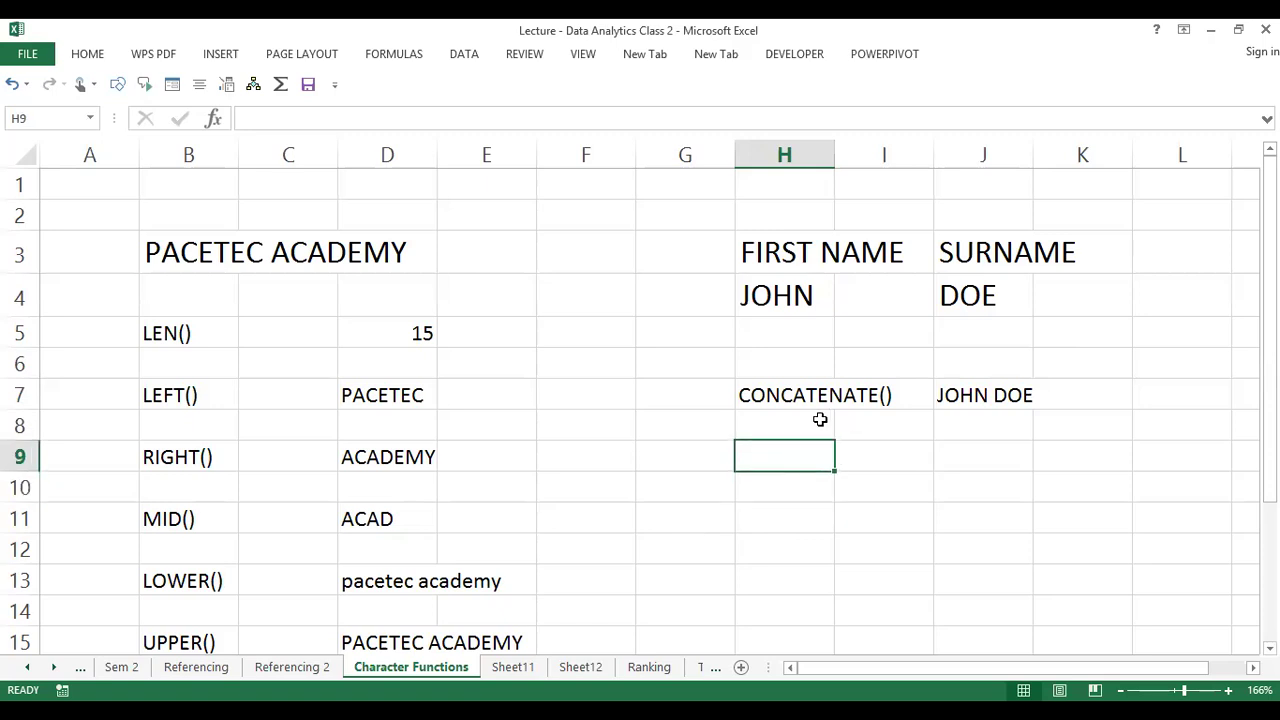
left_click(820, 420)
left_click(808, 494)
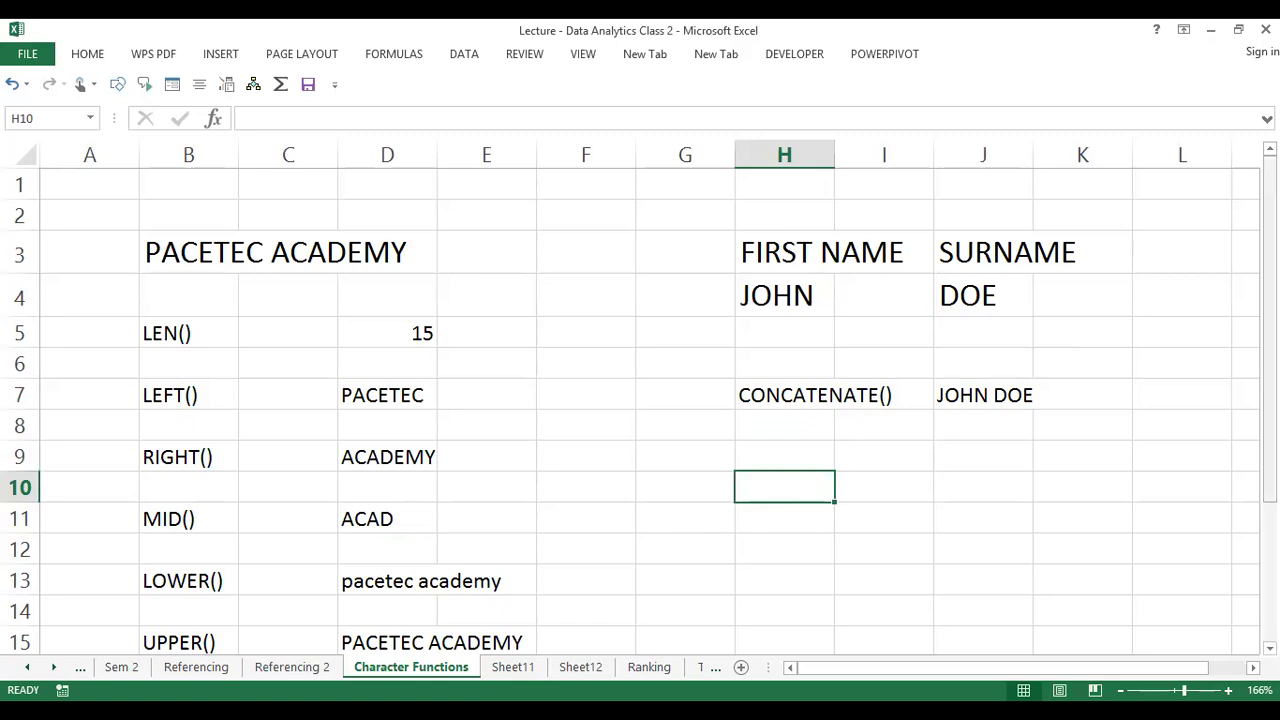
scroll(650, 400, "down", 2)
scroll(650, 400, "up", 1)
scroll(650, 400, "down", 1)
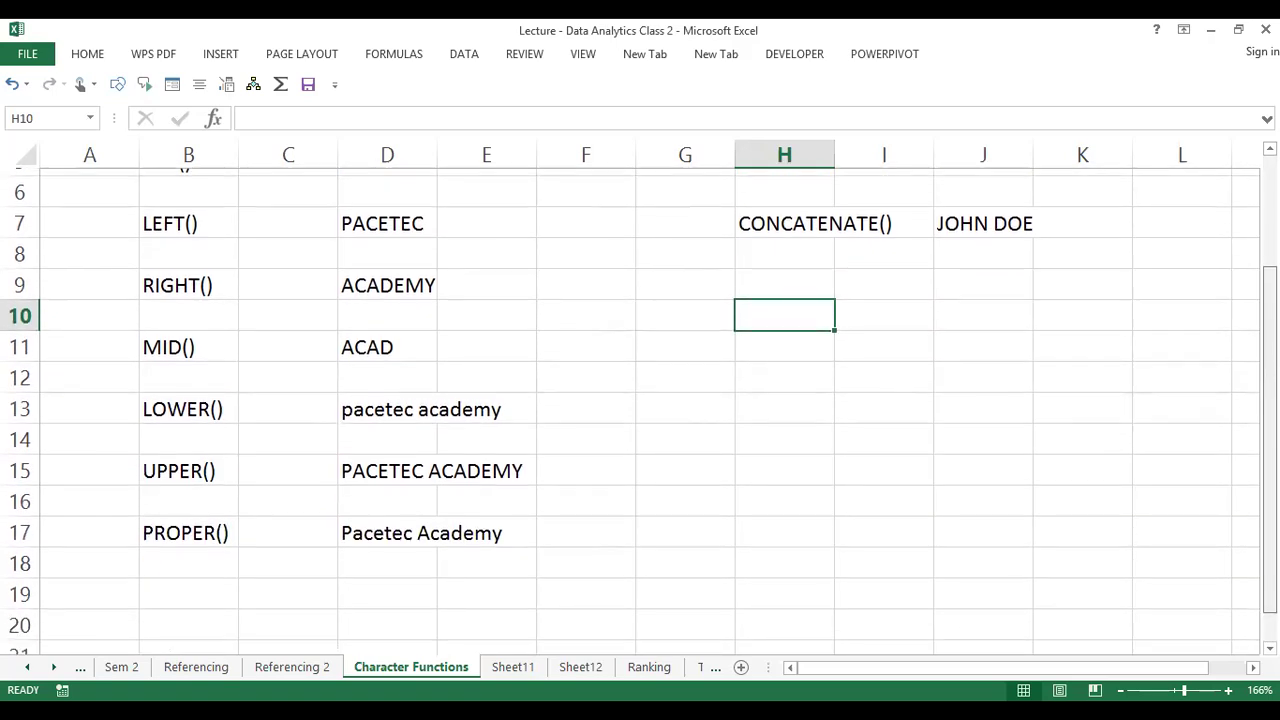
scroll(640, 400, "up", 1)
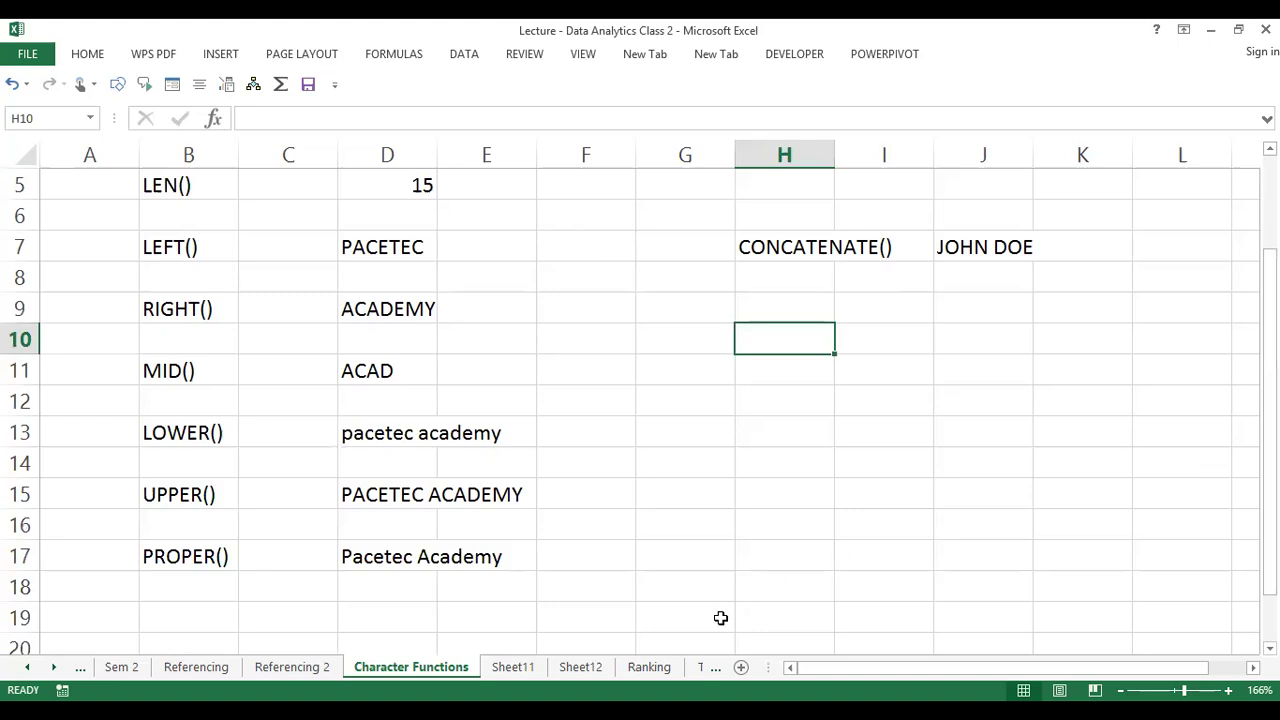
left_click(1130, 220)
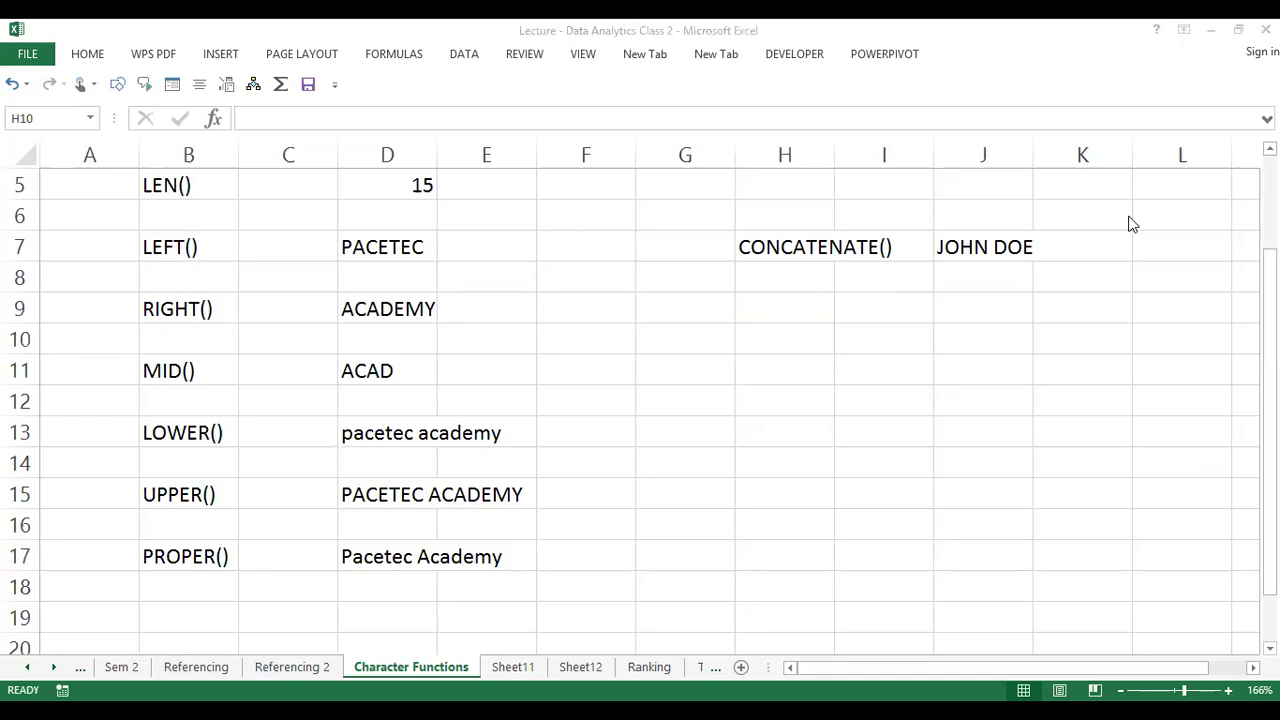